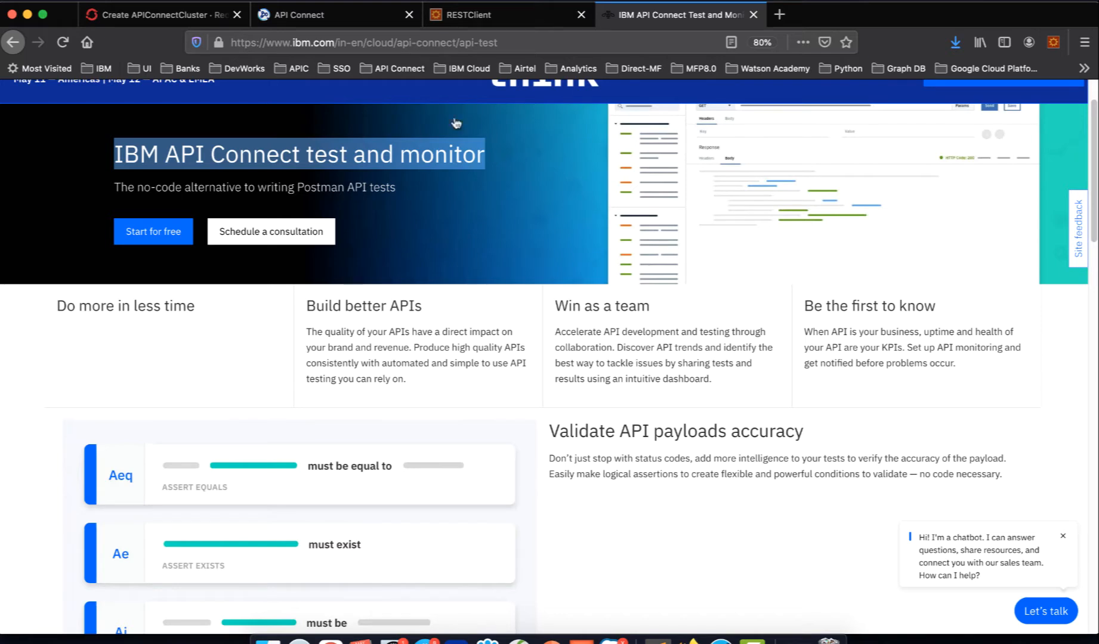
# Step: In the Create APIConnectCluster form, enable Test and Monitor within the Management subsystem settings
pyautogui.click(159, 16)
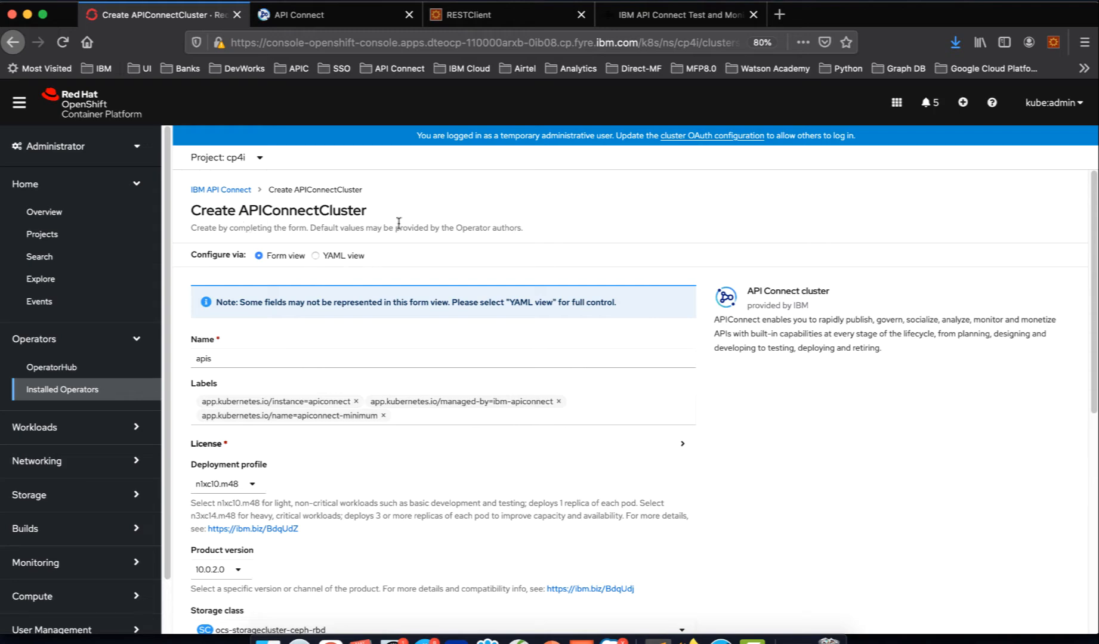
pyautogui.scroll(-5, 380, 357)
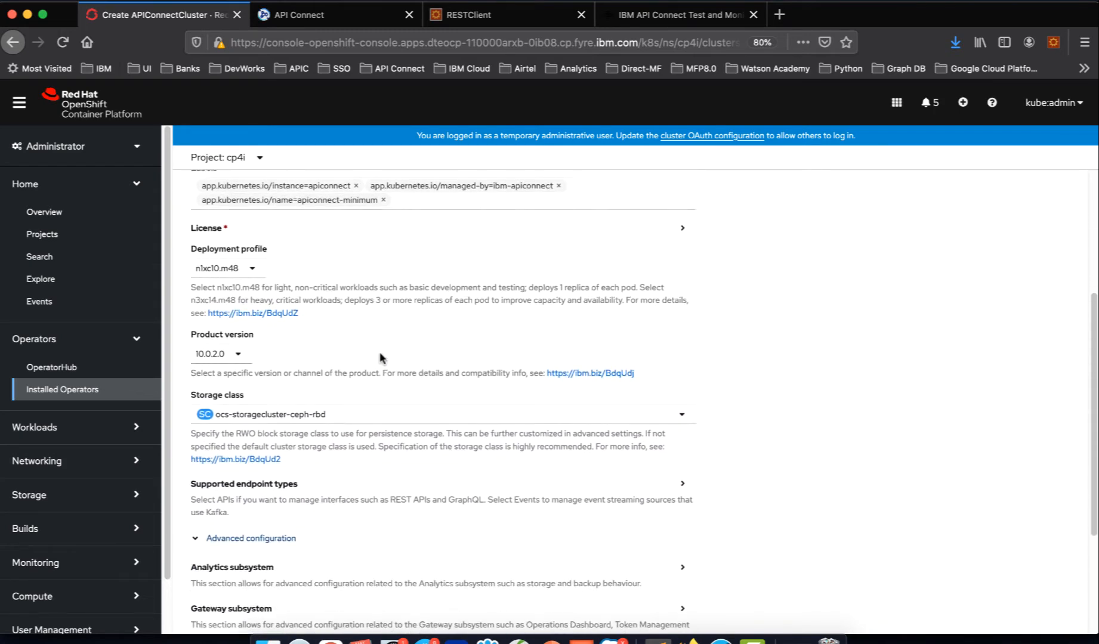
pyautogui.scroll(-4, 380, 357)
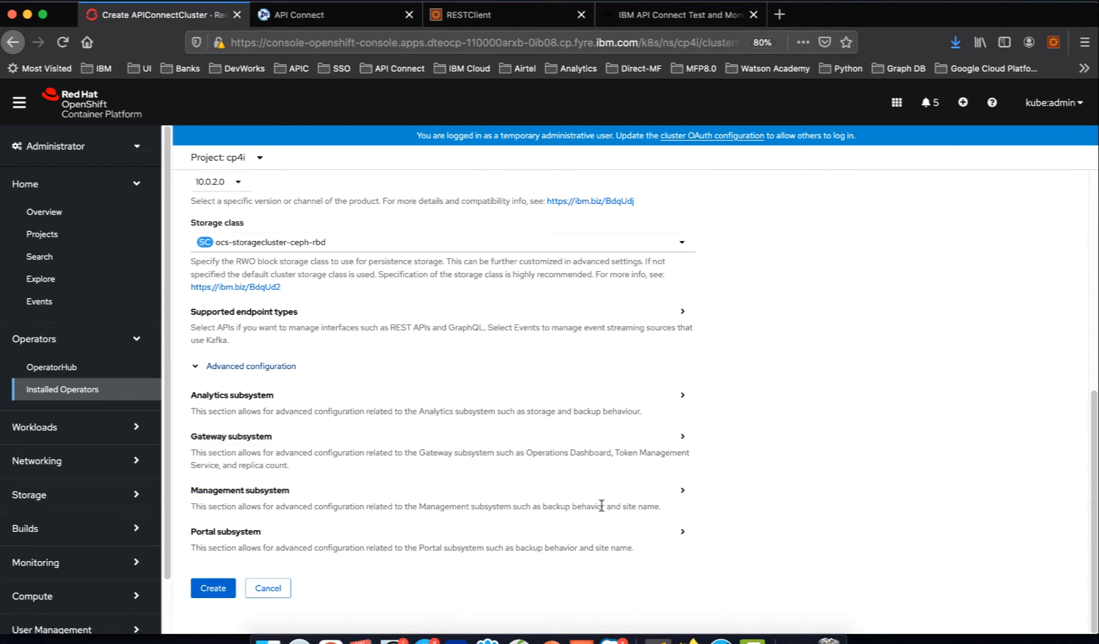
pyautogui.click(681, 491)
pyautogui.scroll(-10, 668, 483)
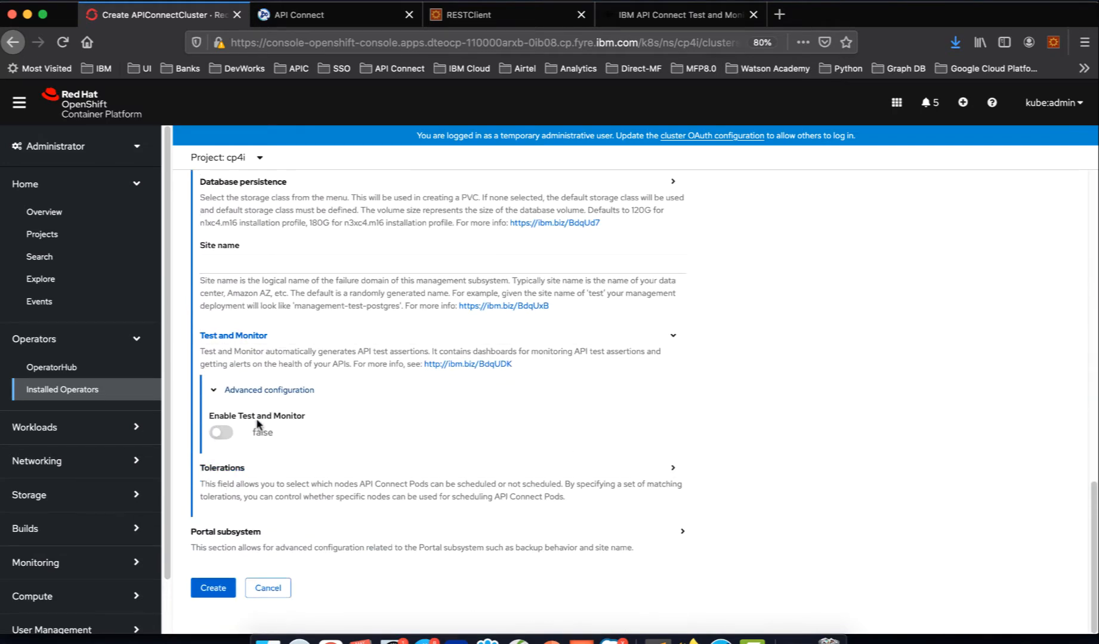
pyautogui.click(221, 434)
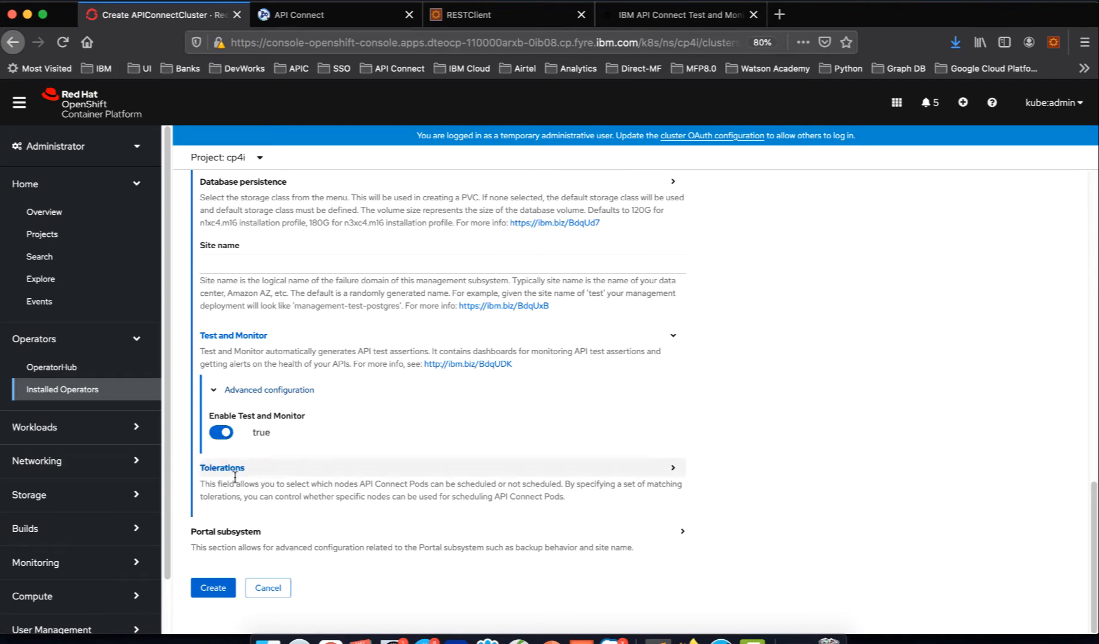
# Step: Review the cluster form from its name, profile and version settings to the Test and Monitor option, and cancel the creation
pyautogui.scroll(5, 355, 418)
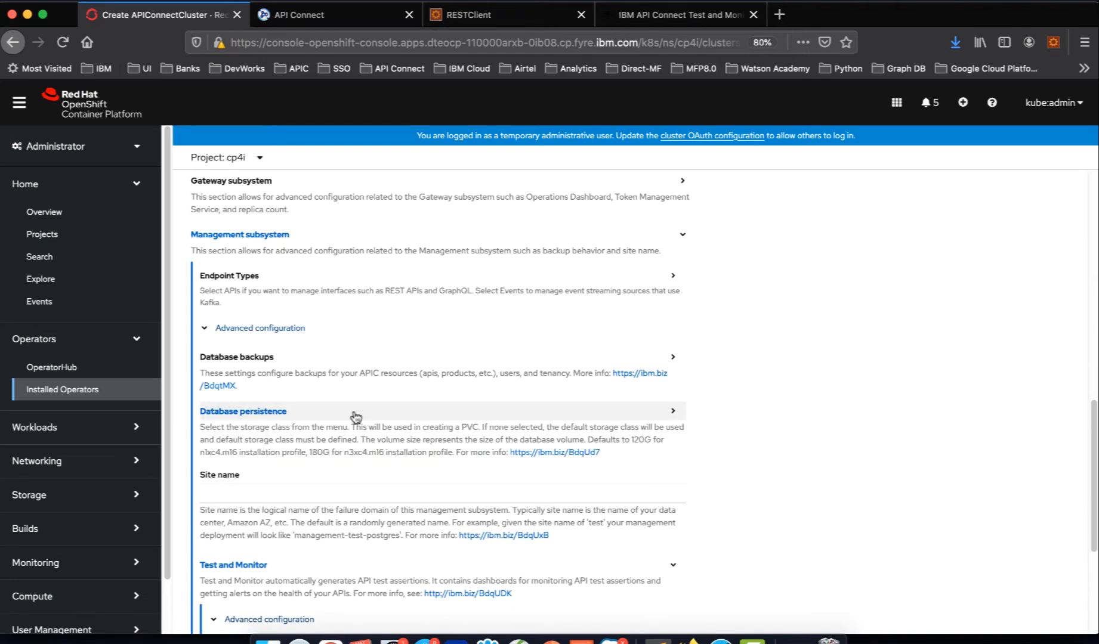
pyautogui.scroll(10, 356, 416)
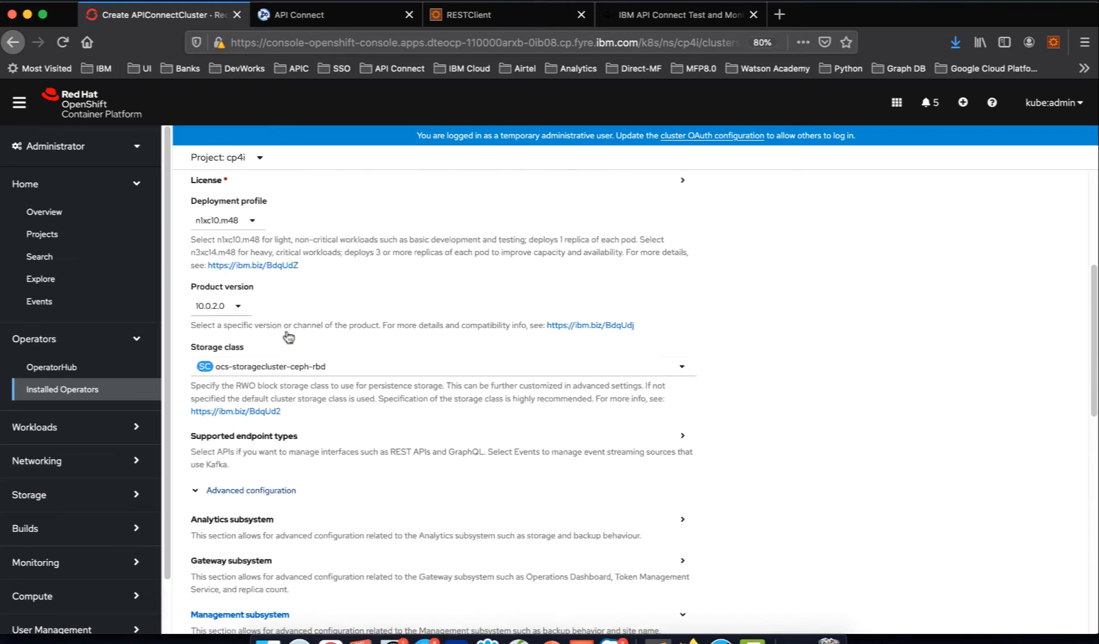
pyautogui.scroll(1, 355, 258)
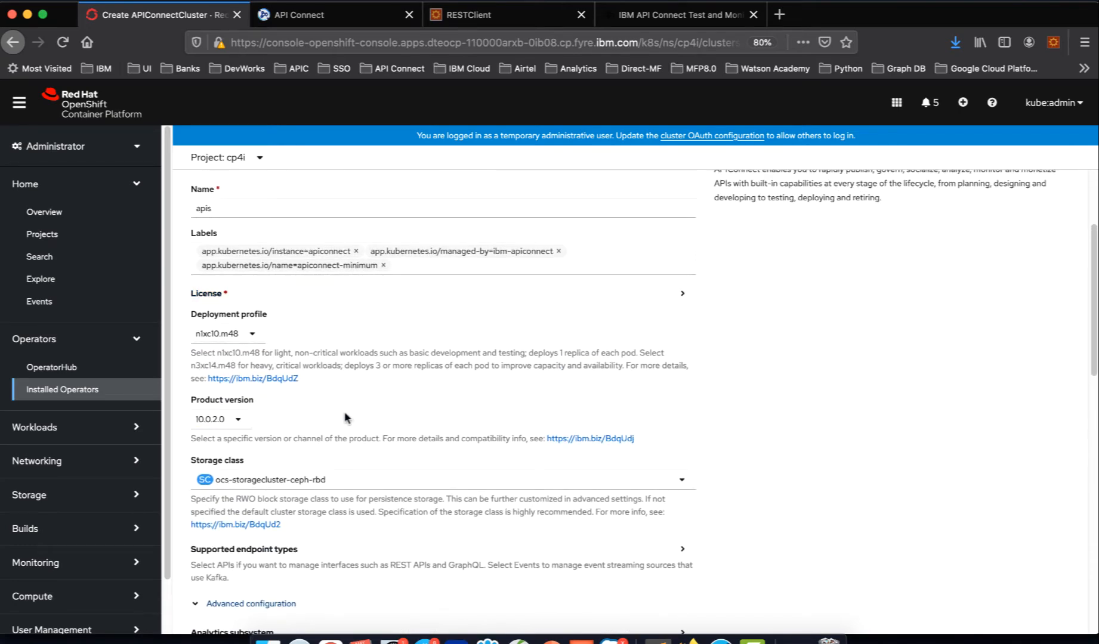
pyautogui.scroll(3, 347, 417)
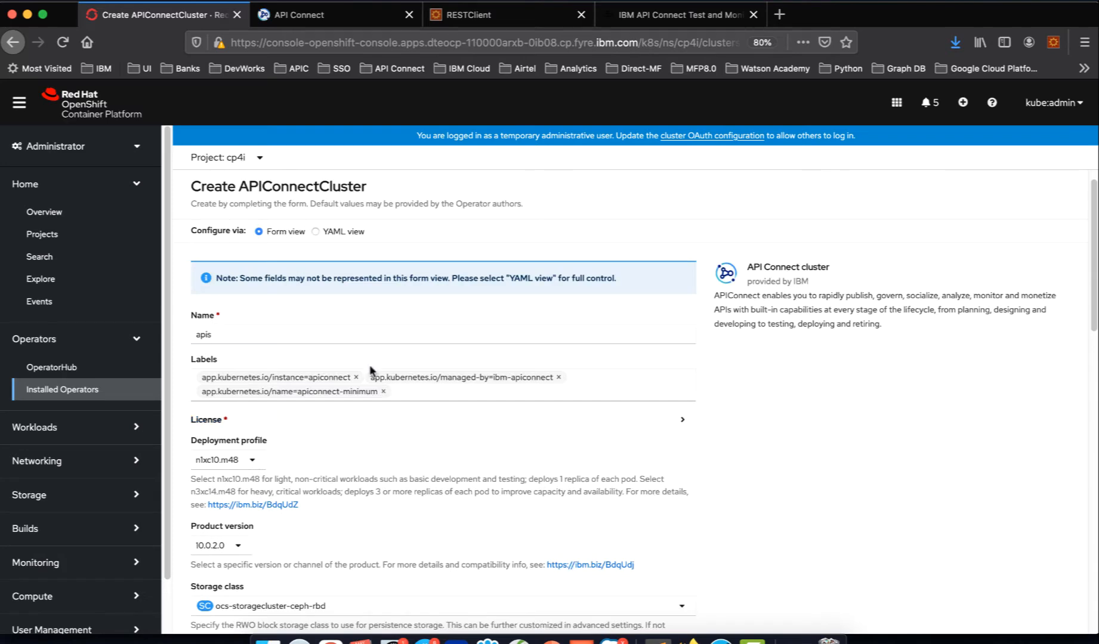
pyautogui.scroll(-15, 370, 370)
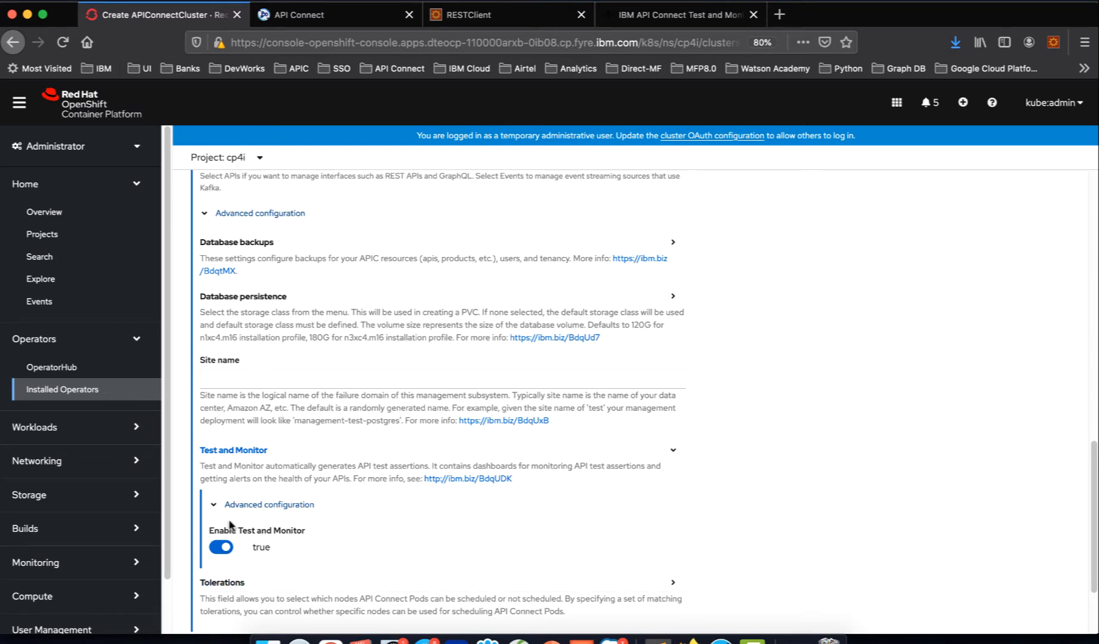
pyautogui.scroll(-3, 358, 411)
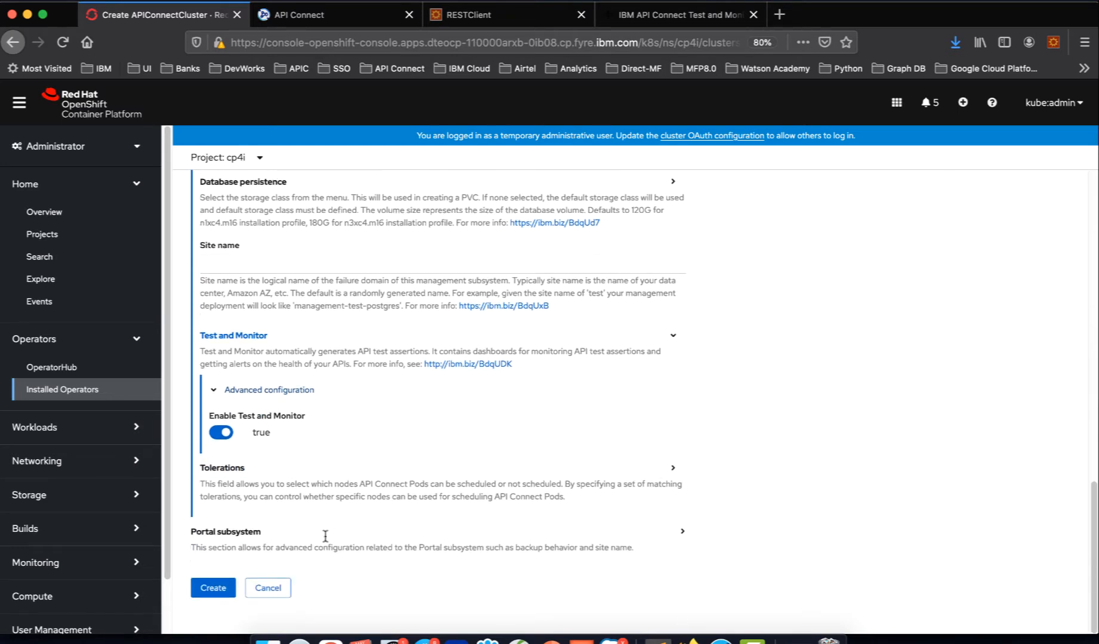
pyautogui.click(279, 589)
# Step: Switch to API Manager and look over its home page options, including Test APIs
pyautogui.click(340, 19)
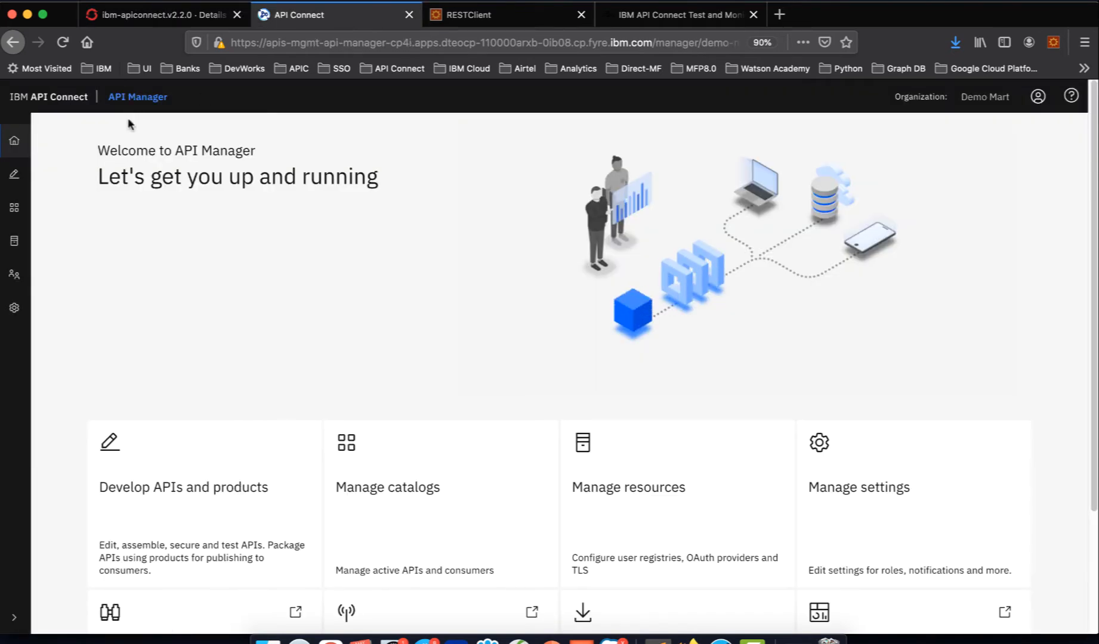
pyautogui.scroll(-3, 709, 247)
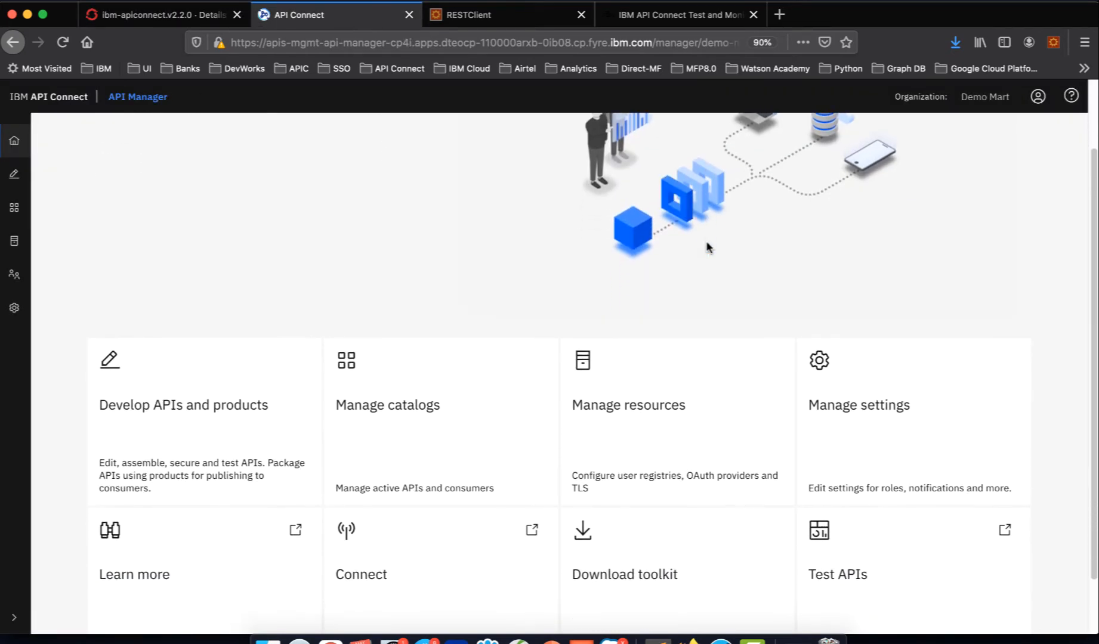
pyautogui.scroll(-1, 707, 247)
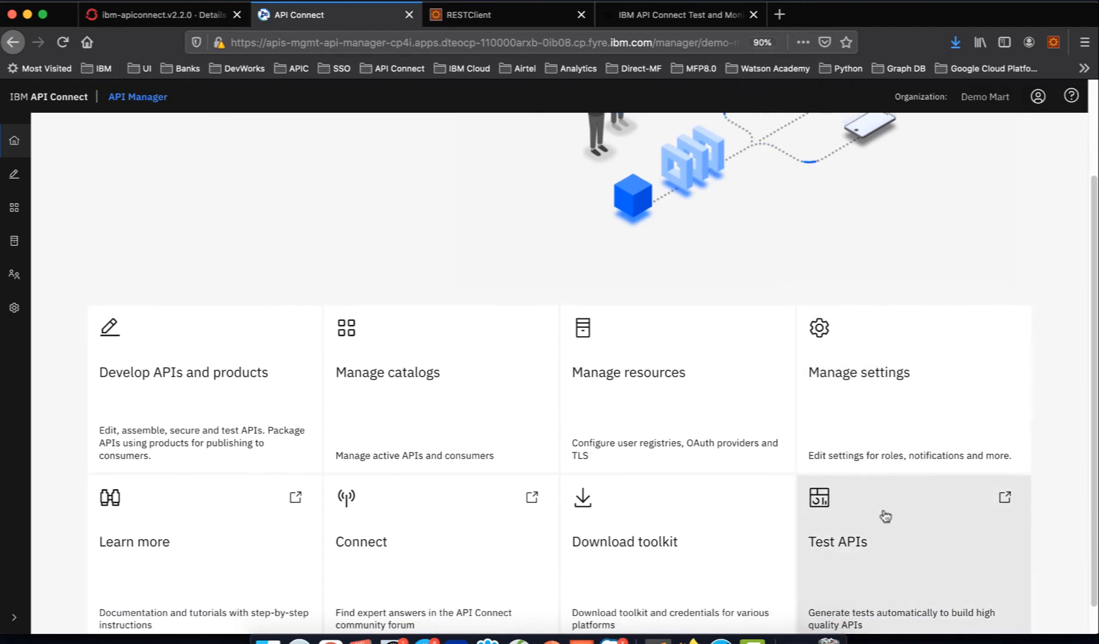
pyautogui.scroll(-1, 865, 519)
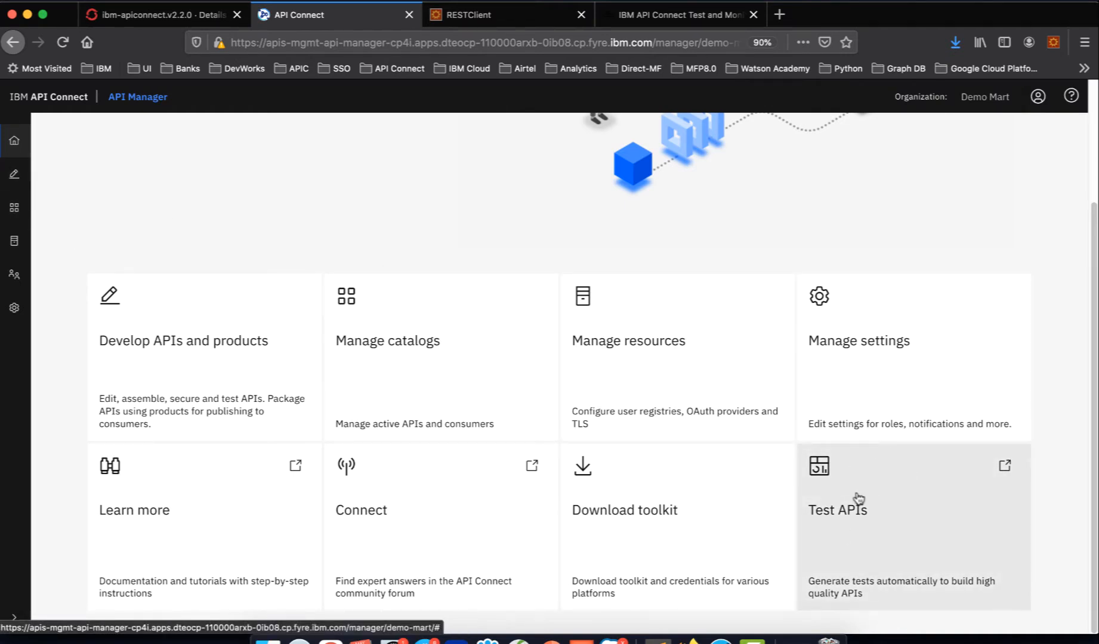
# Step: Open version 3.0.0 of the Customer API, review its paths and open its test page
pyautogui.click(17, 184)
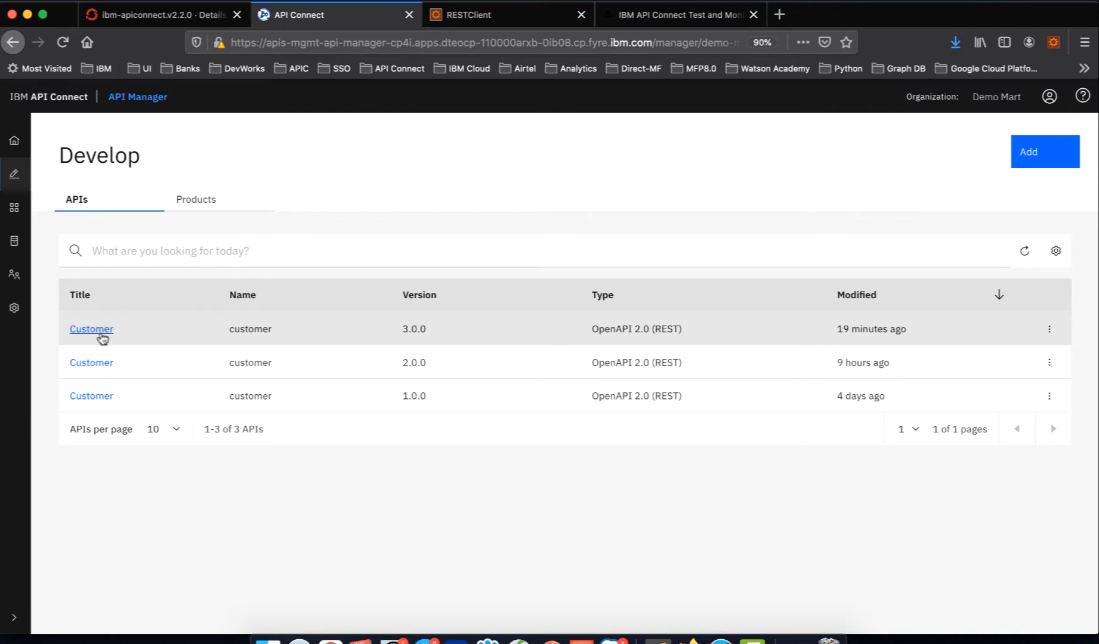
pyautogui.click(91, 330)
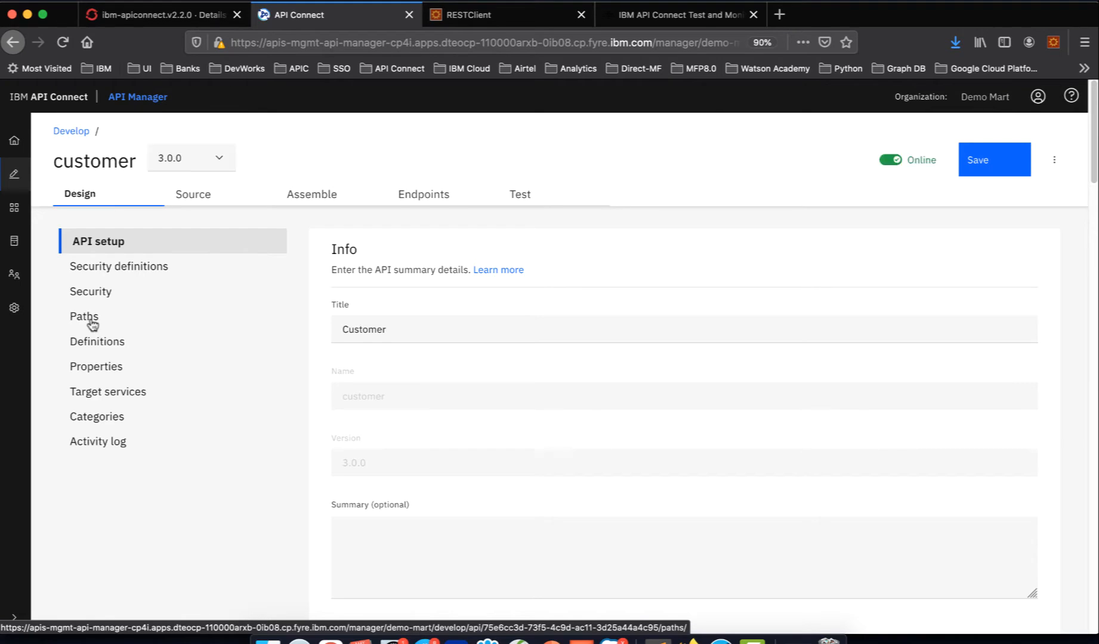
pyautogui.click(92, 325)
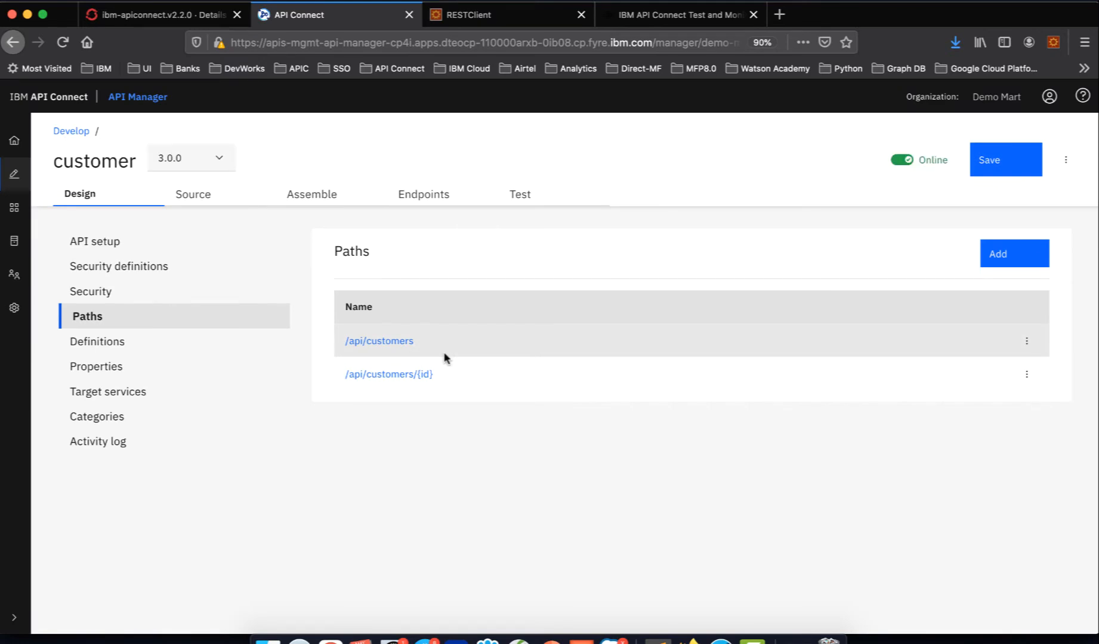
pyautogui.click(524, 203)
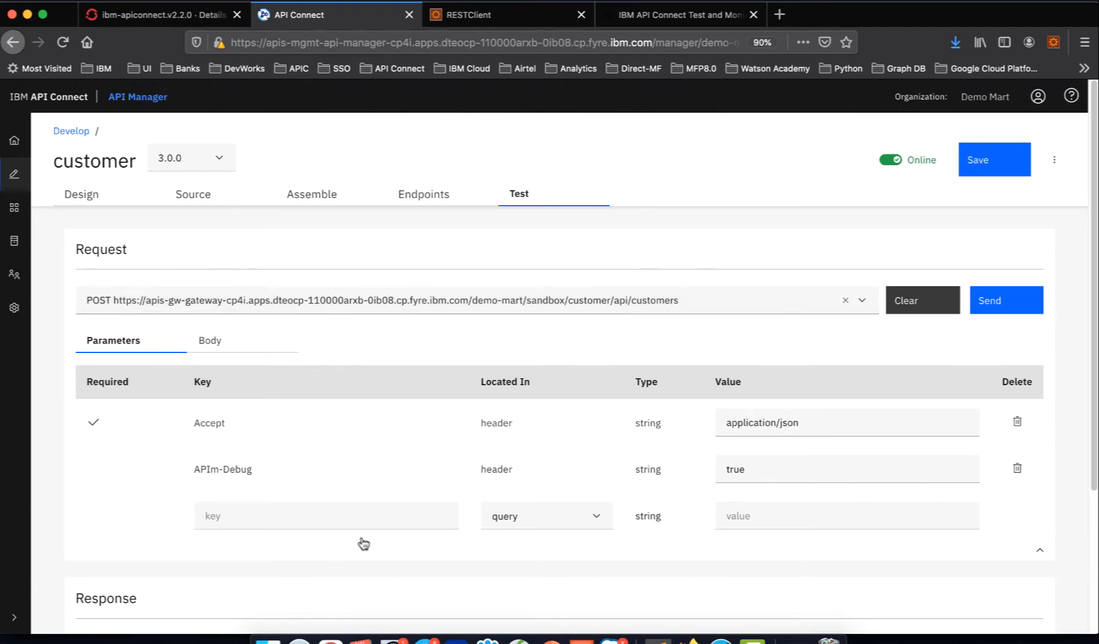
# Step: Switch to Google Chrome and examine the demo-rest-api application's overview in IBM Cloud
pyautogui.click(330, 640)
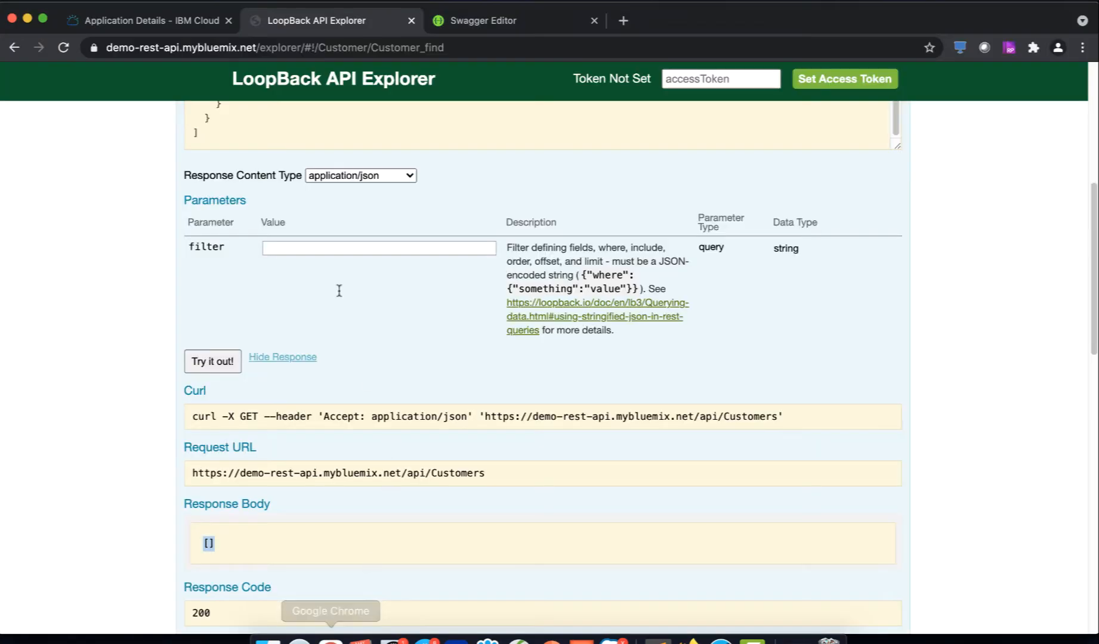
pyautogui.click(145, 21)
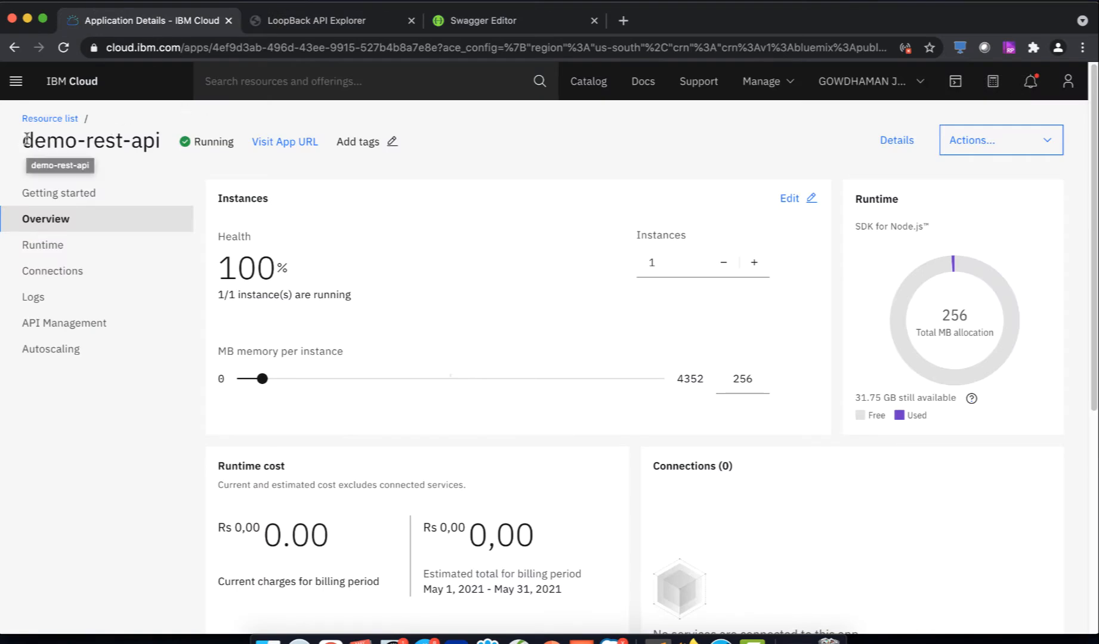
pyautogui.moveTo(24, 141); pyautogui.dragTo(161, 141)
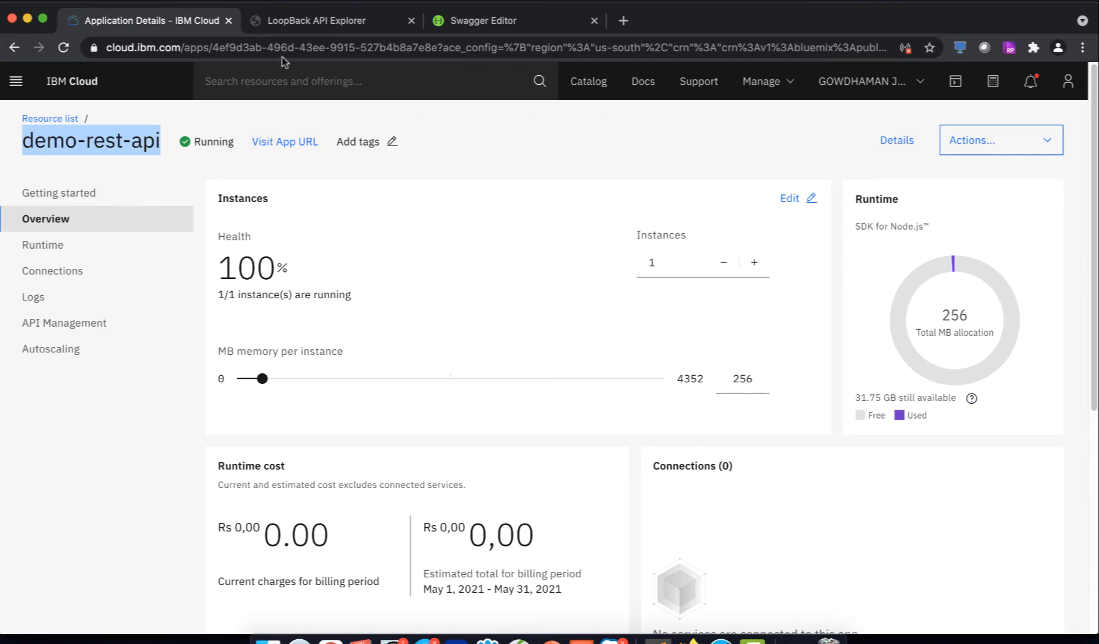
# Step: In LoopBack API Explorer, run the GET request for Customers and examine the response body
pyautogui.click(340, 27)
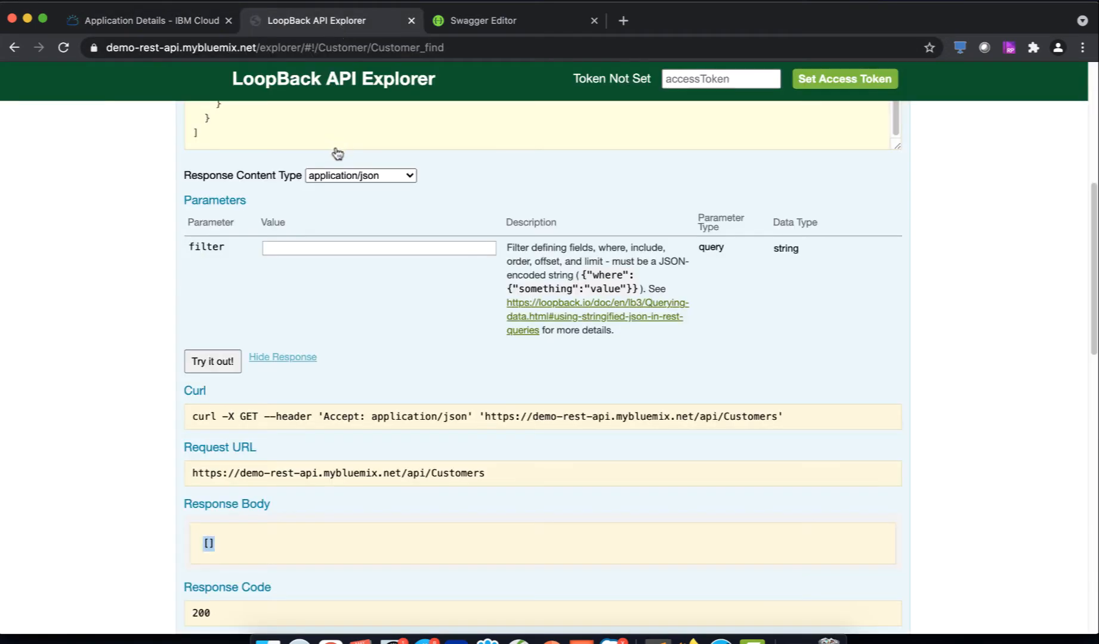
pyautogui.scroll(-2, 321, 337)
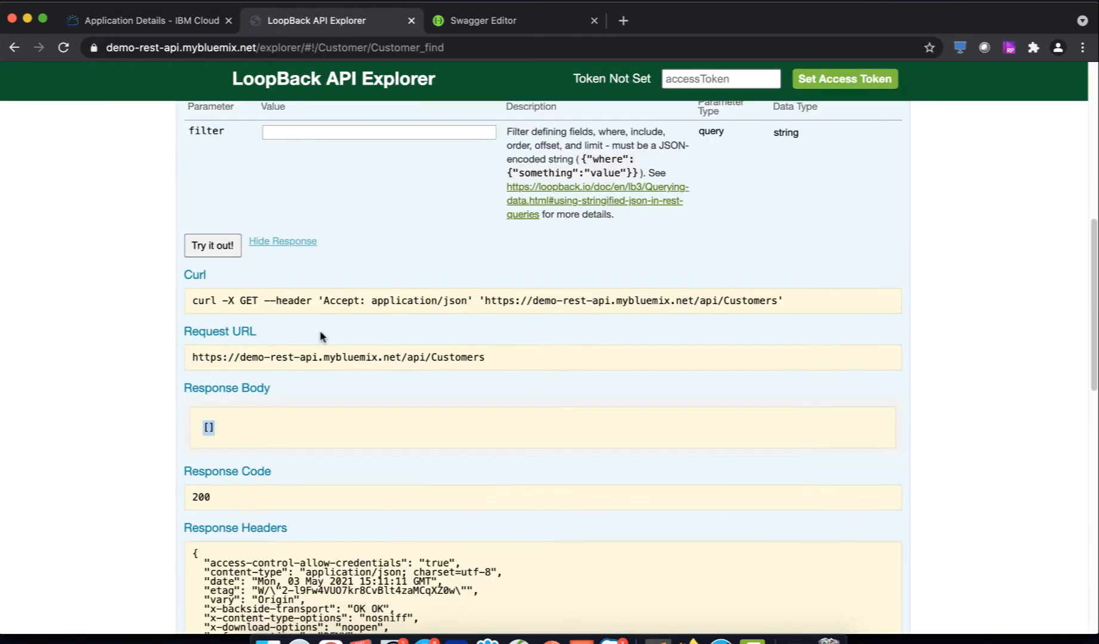
pyautogui.click(218, 246)
pyautogui.moveTo(235, 429); pyautogui.dragTo(163, 425)
# Step: Return to API Connect in Firefox, check the customer JSON request body and send the POST request to /api/customers
pyautogui.click(691, 638)
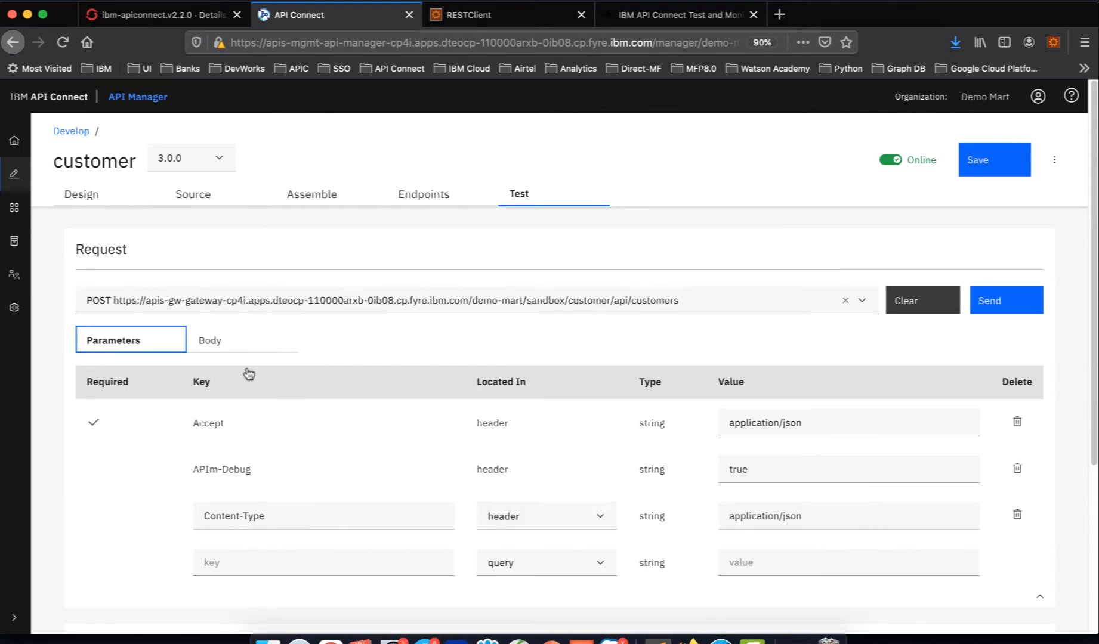
pyautogui.click(237, 345)
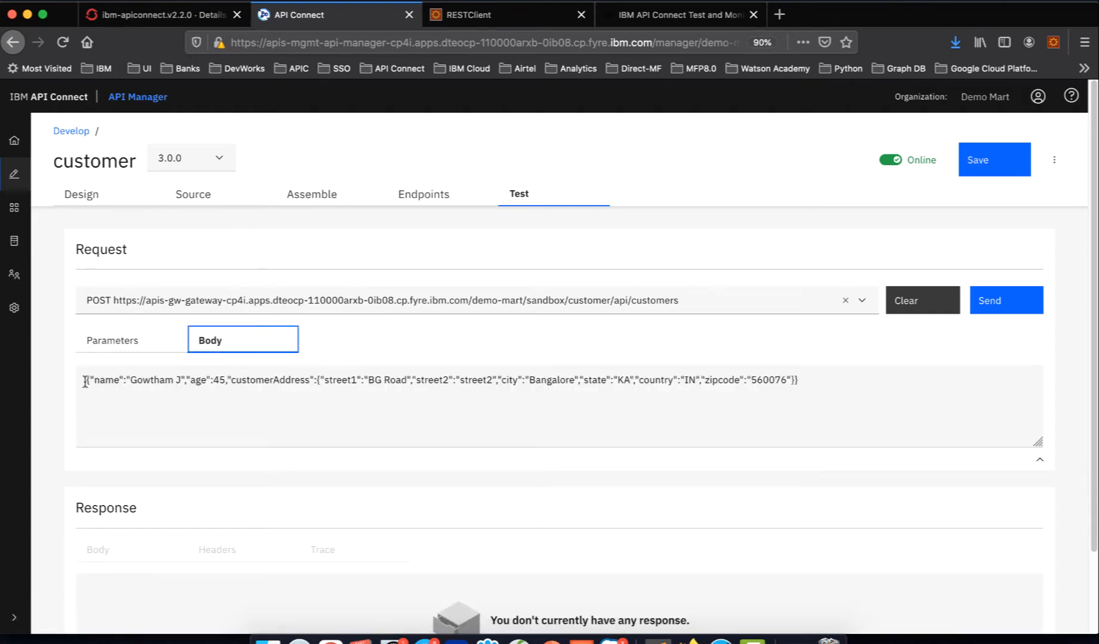
pyautogui.click(85, 382)
pyautogui.press('super+a')
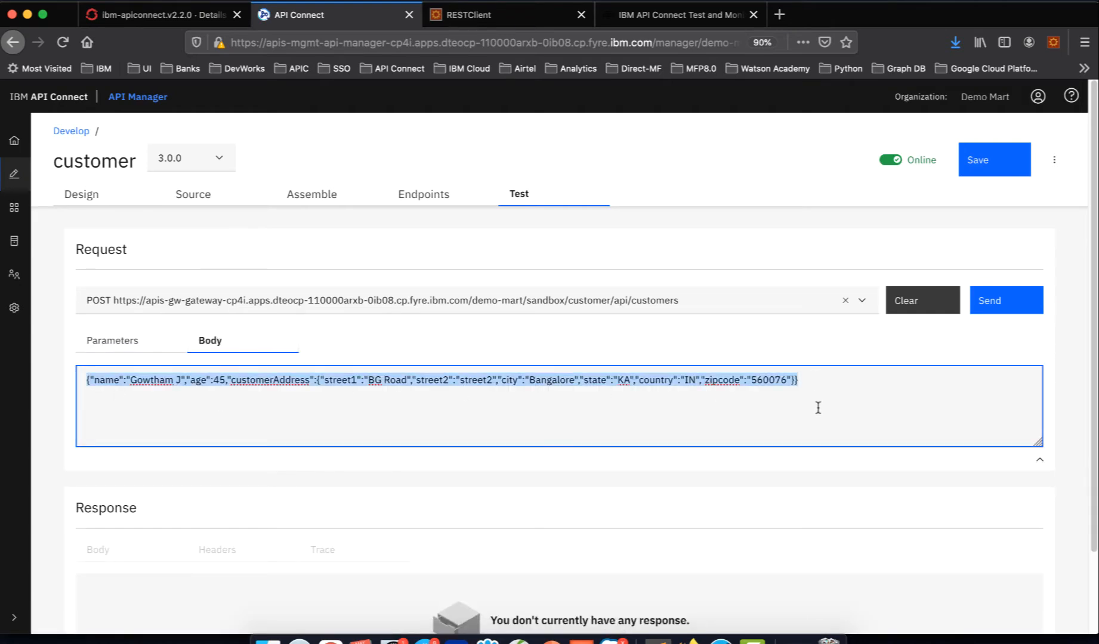
pyautogui.click(996, 309)
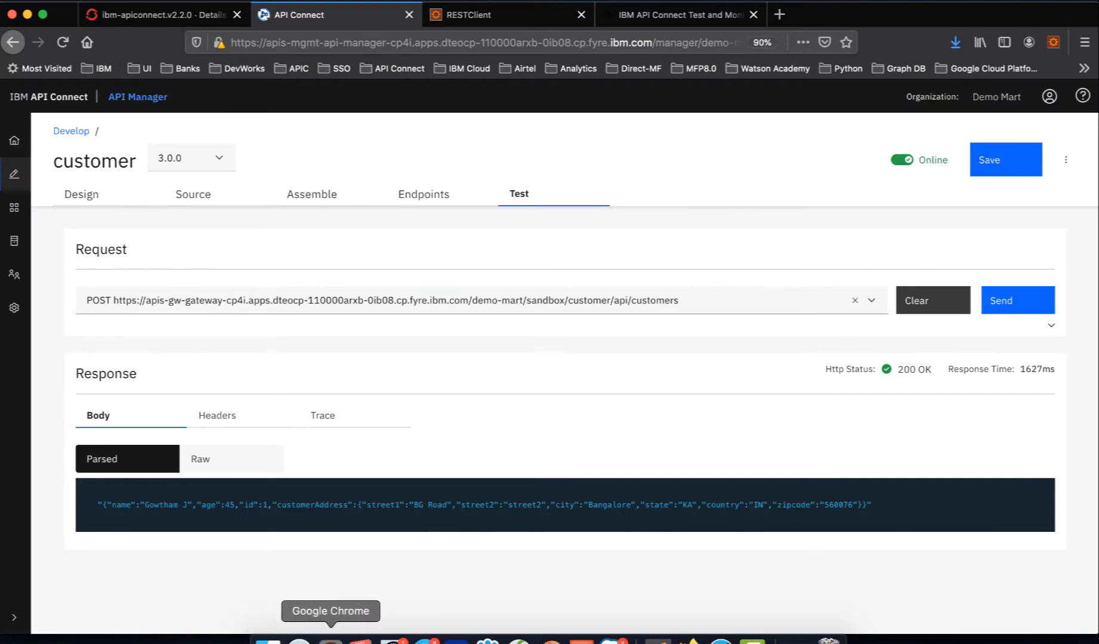
# Step: Switch to Chrome, rerun the Customers GET request in LoopBack API Explorer and examine the returned customer record
pyautogui.click(330, 640)
pyautogui.click(215, 247)
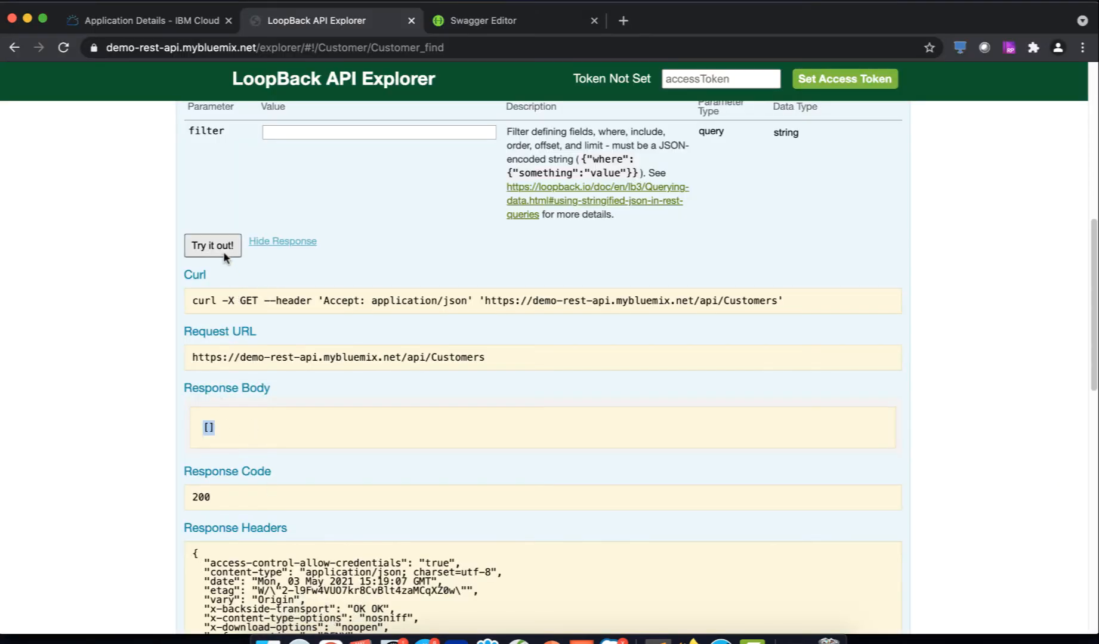
pyautogui.scroll(-5, 364, 405)
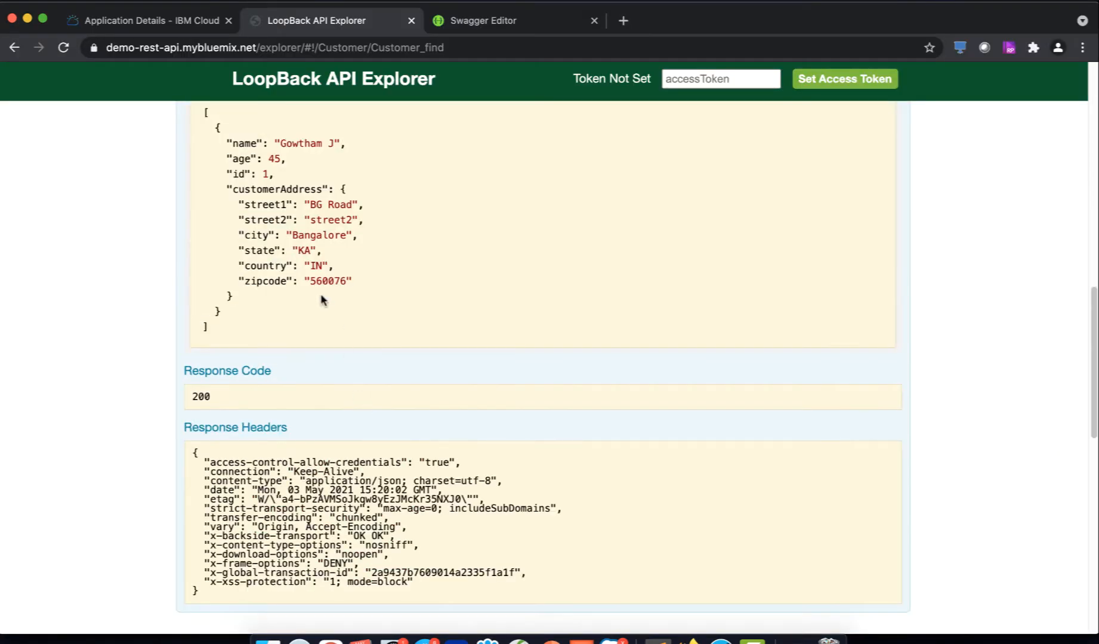
pyautogui.moveTo(216, 338); pyautogui.dragTo(234, 189)
pyautogui.click(393, 209)
pyautogui.scroll(5, 393, 210)
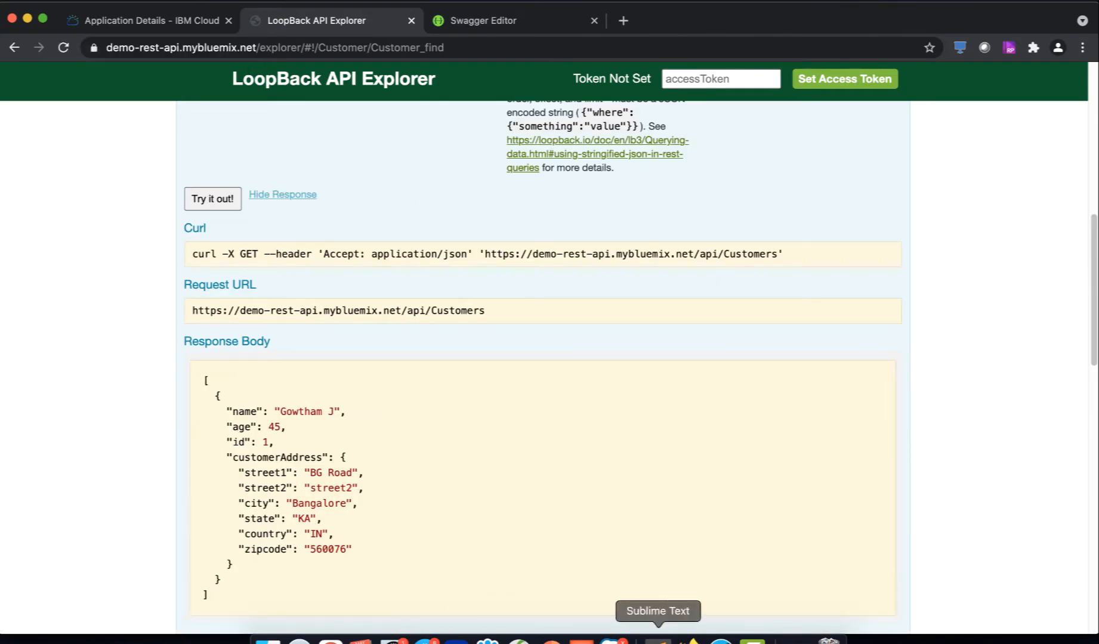
# Step: Return to API Connect in Firefox and examine the request operations available for testing the Customer API
pyautogui.click(693, 640)
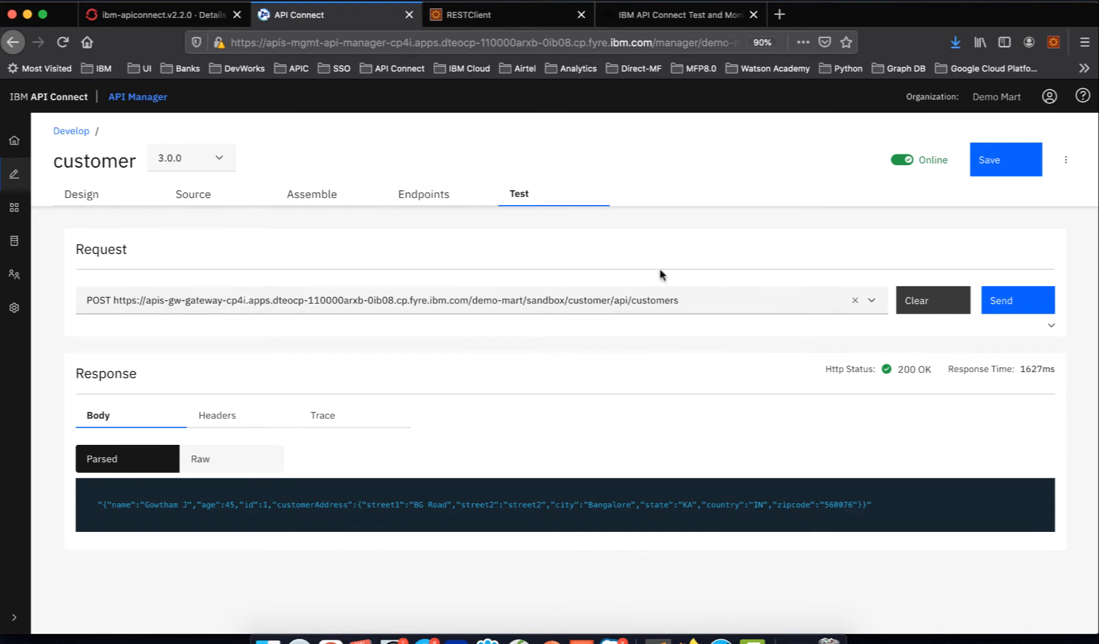
pyautogui.click(595, 293)
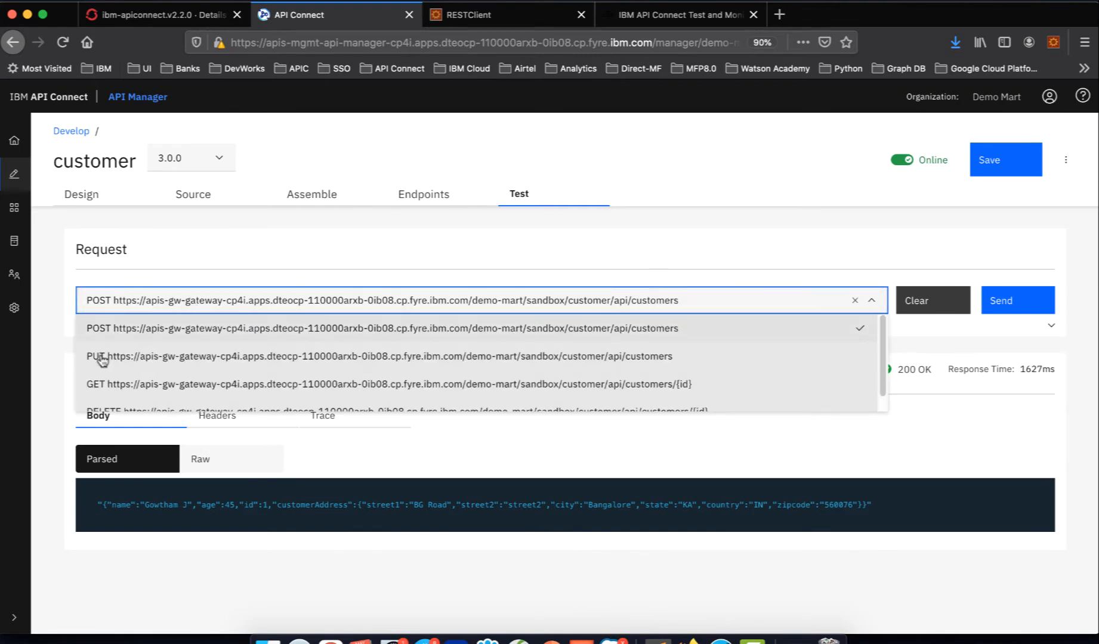
pyautogui.scroll(-1, 103, 366)
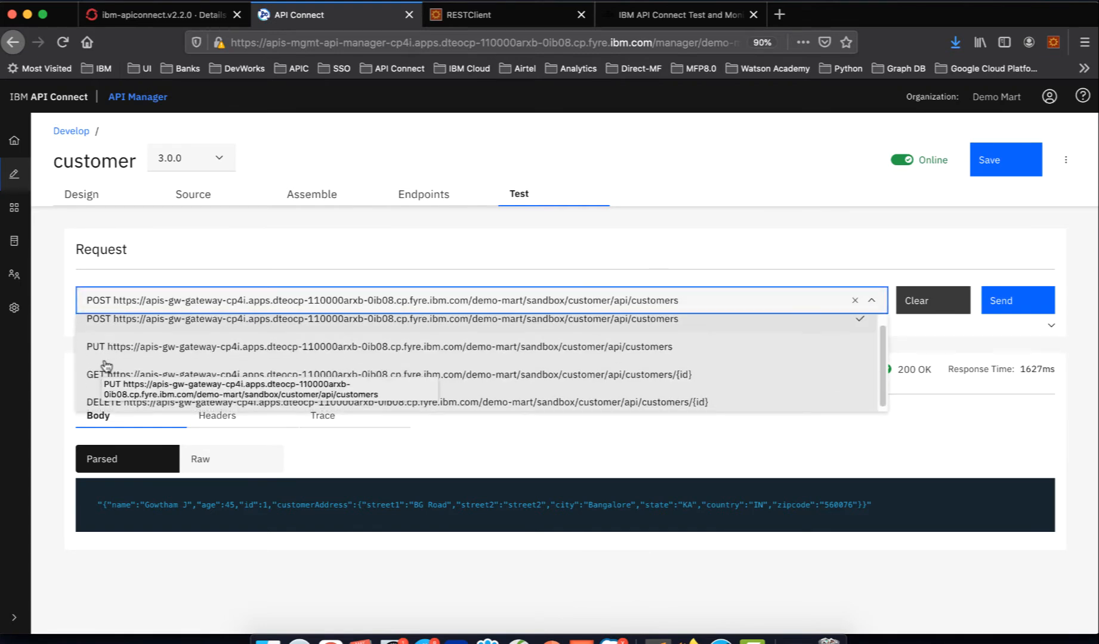
pyautogui.click(630, 251)
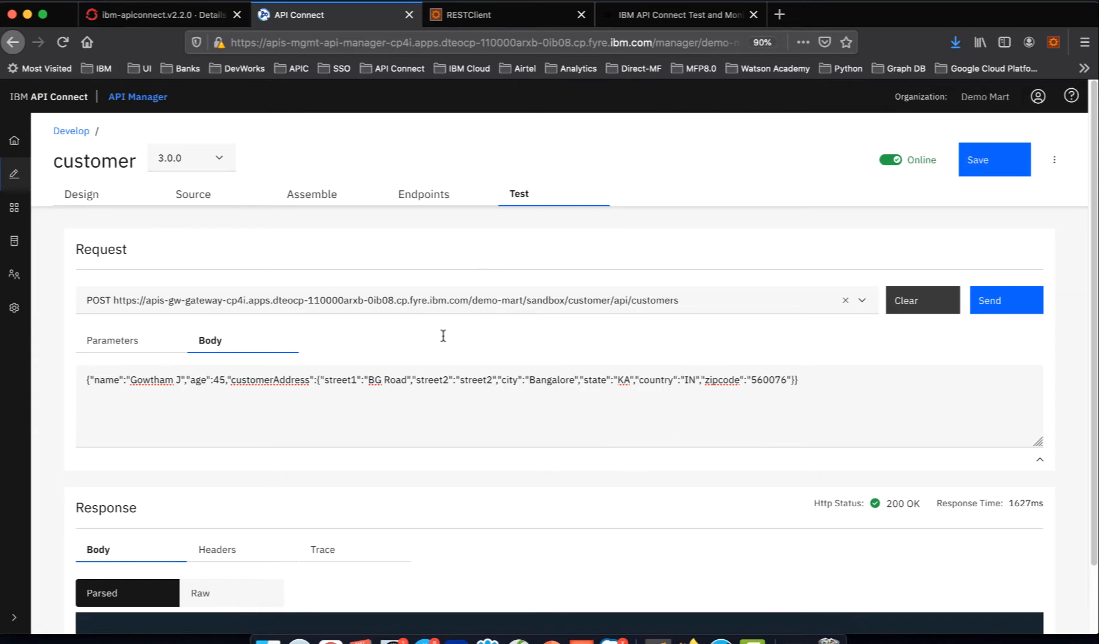
# Step: Return to the API Manager home page and launch the Test APIs tool
pyautogui.click(16, 143)
pyautogui.scroll(-3, 883, 561)
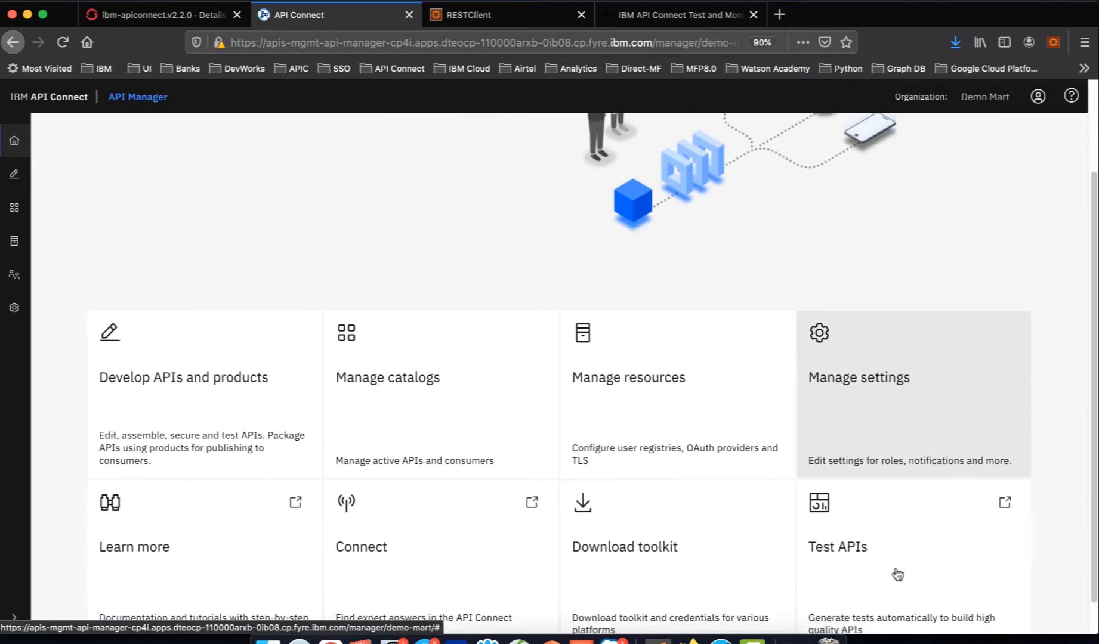
pyautogui.click(971, 533)
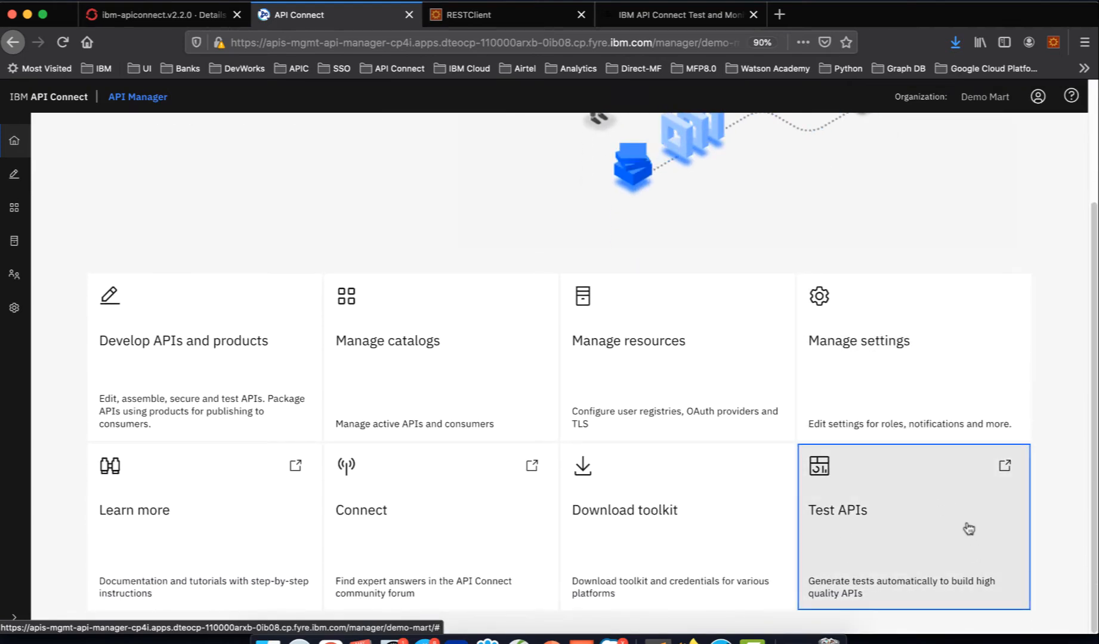
pyautogui.click(1006, 466)
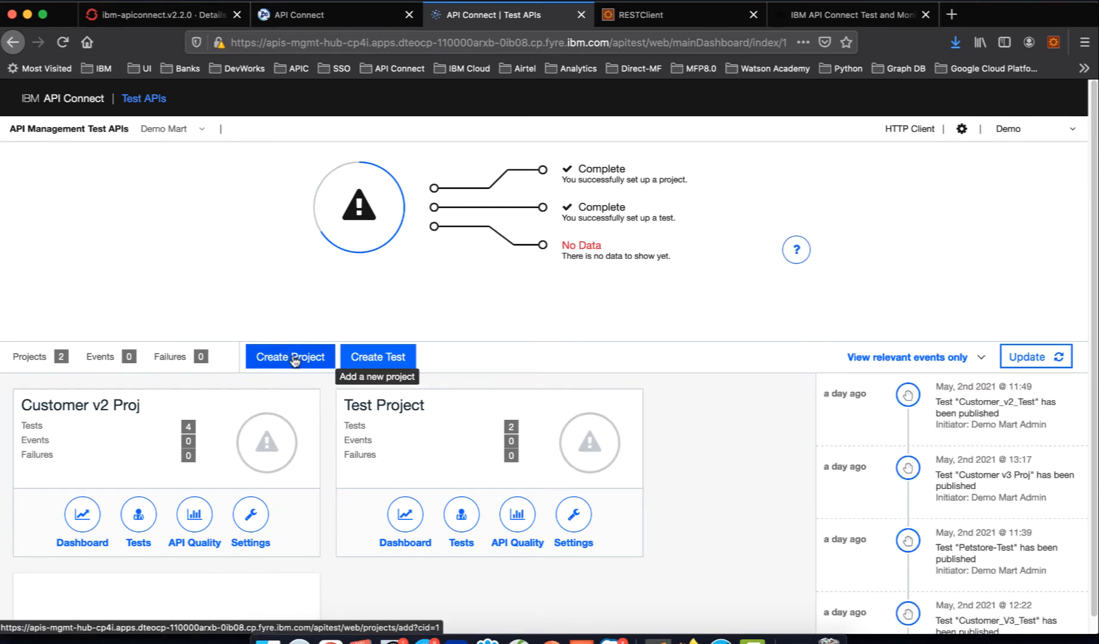
# Step: Create a new project named "Customer V3 Proj", using the same text for its description and notes
pyautogui.click(293, 358)
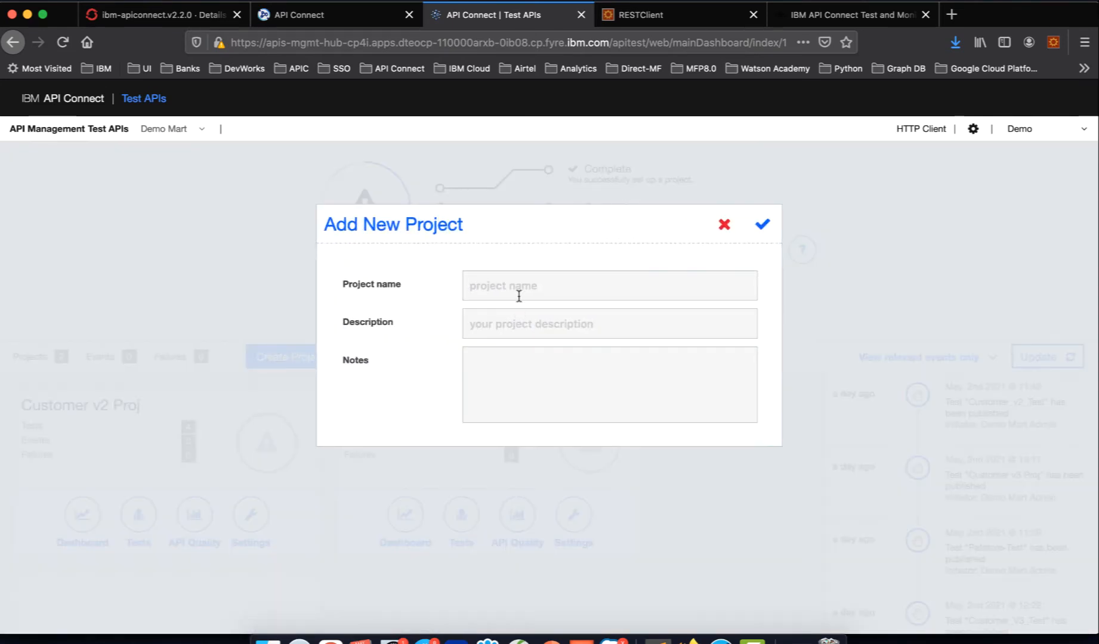
pyautogui.click(518, 296)
pyautogui.write('Cu')
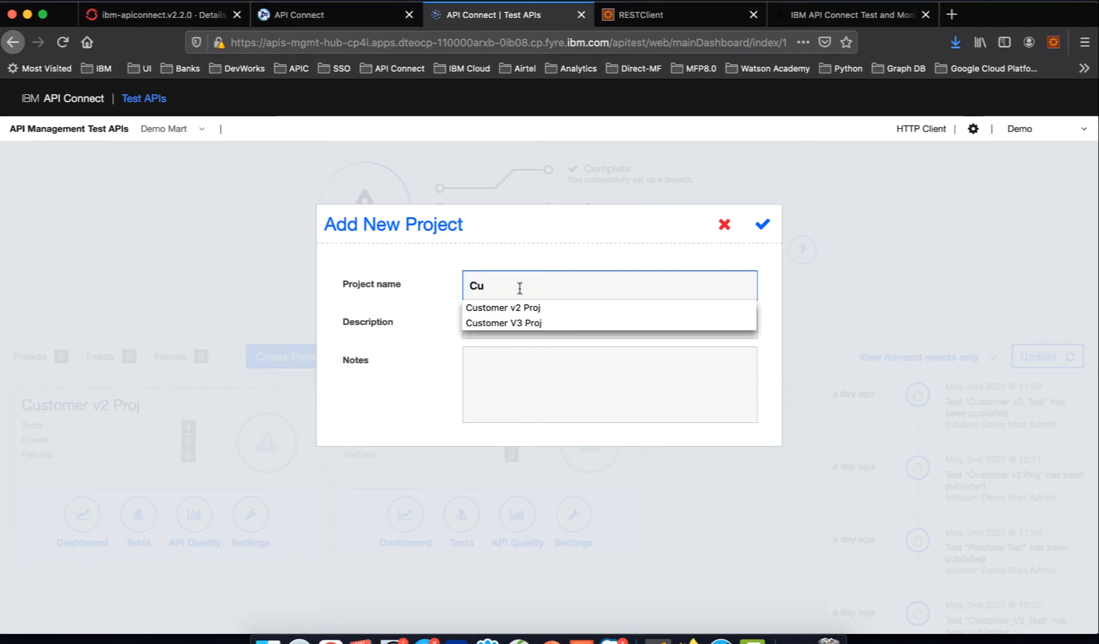
pyautogui.click(527, 324)
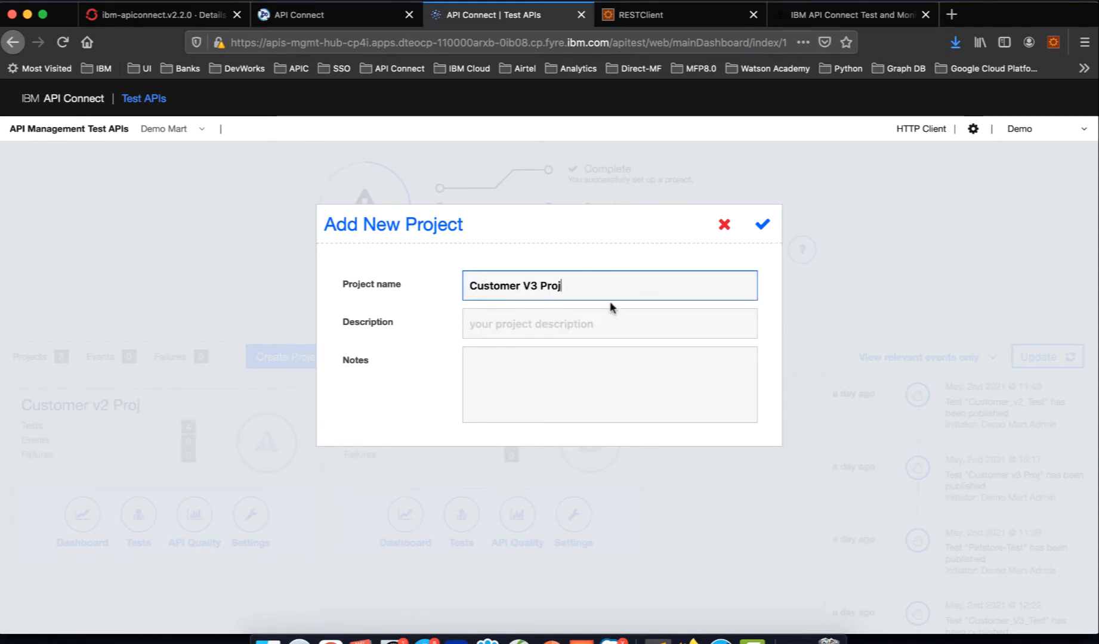
pyautogui.press('super+a')
pyautogui.press('super+c')
pyautogui.press('Tab')
pyautogui.press('super+v')
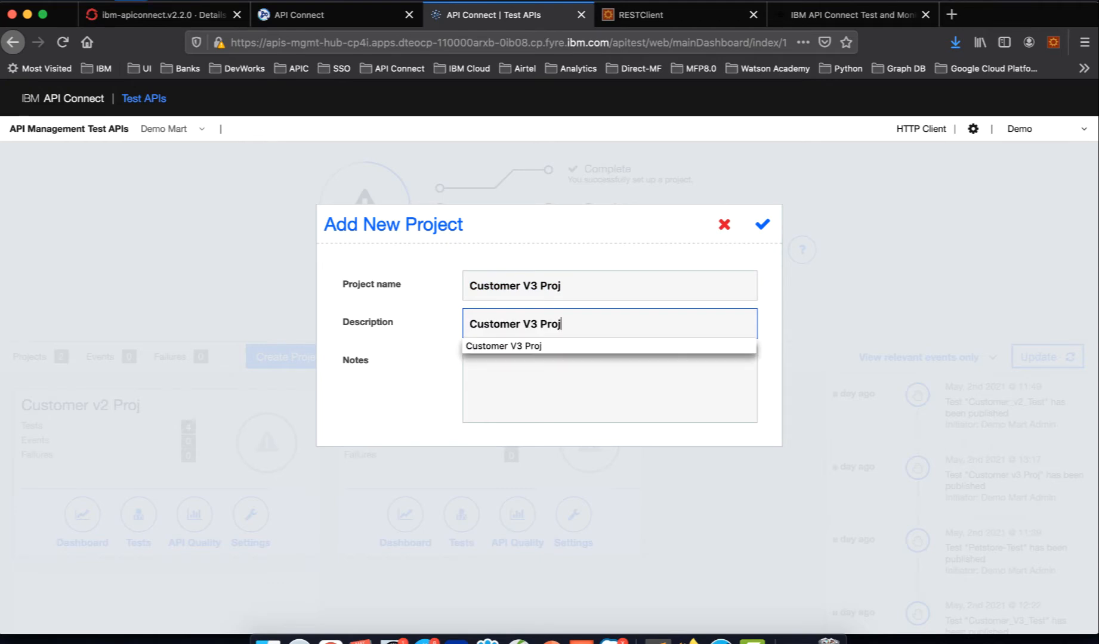
pyautogui.press('Tab')
pyautogui.press('super+v')
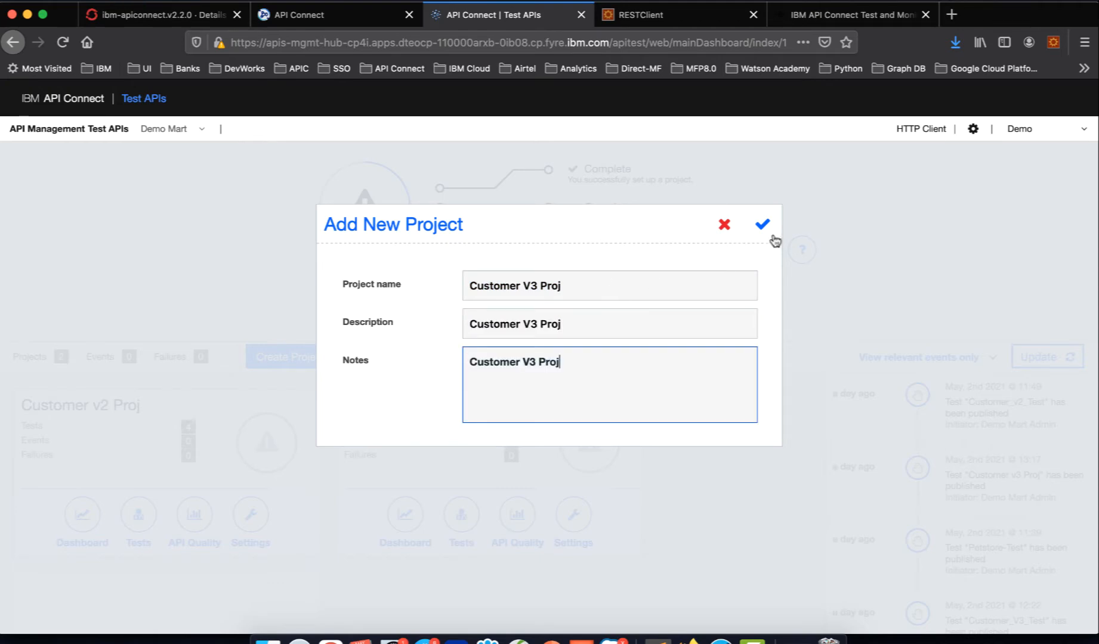
pyautogui.click(764, 225)
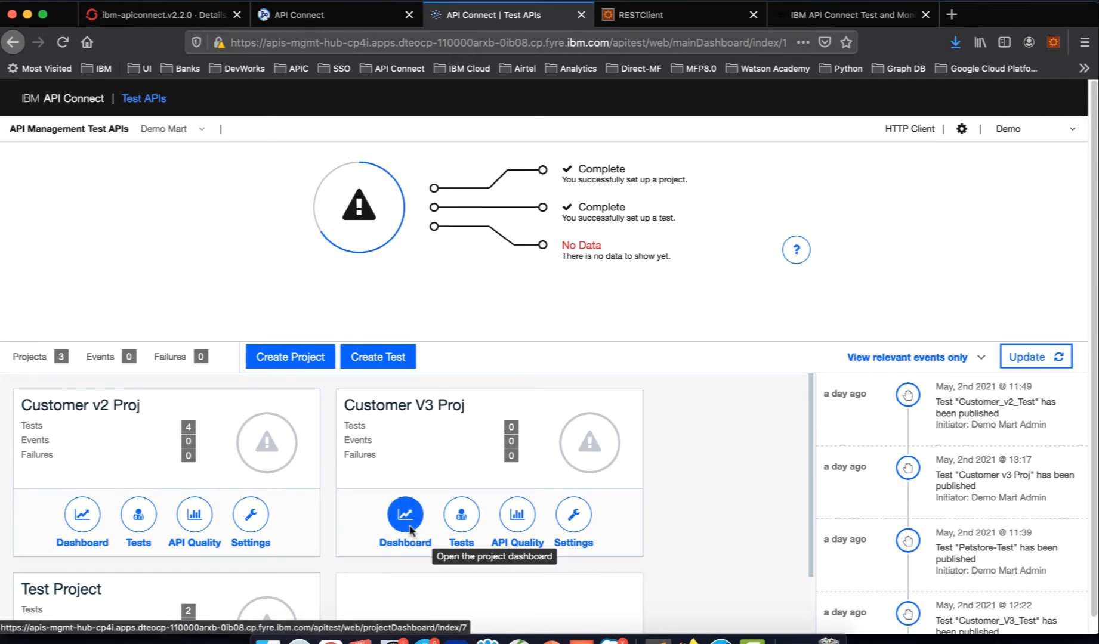
# Step: Create a test named "CreateCustomer" in Customer V3 Proj, with description "CreateCustomer" and tag "Customer"
pyautogui.click(461, 515)
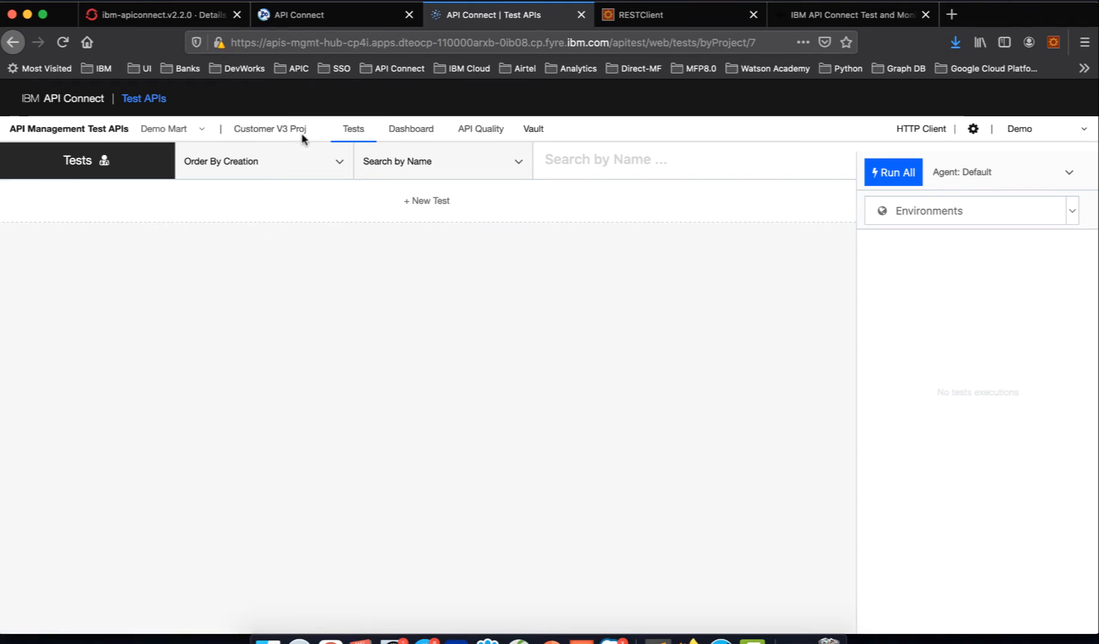
pyautogui.click(415, 209)
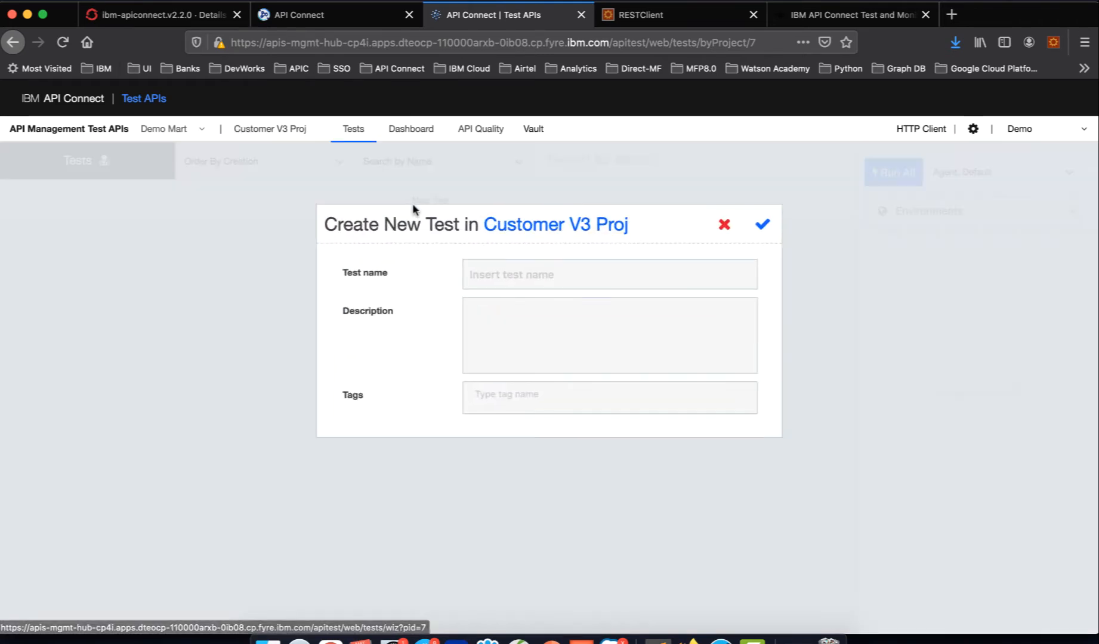
pyautogui.click(535, 270)
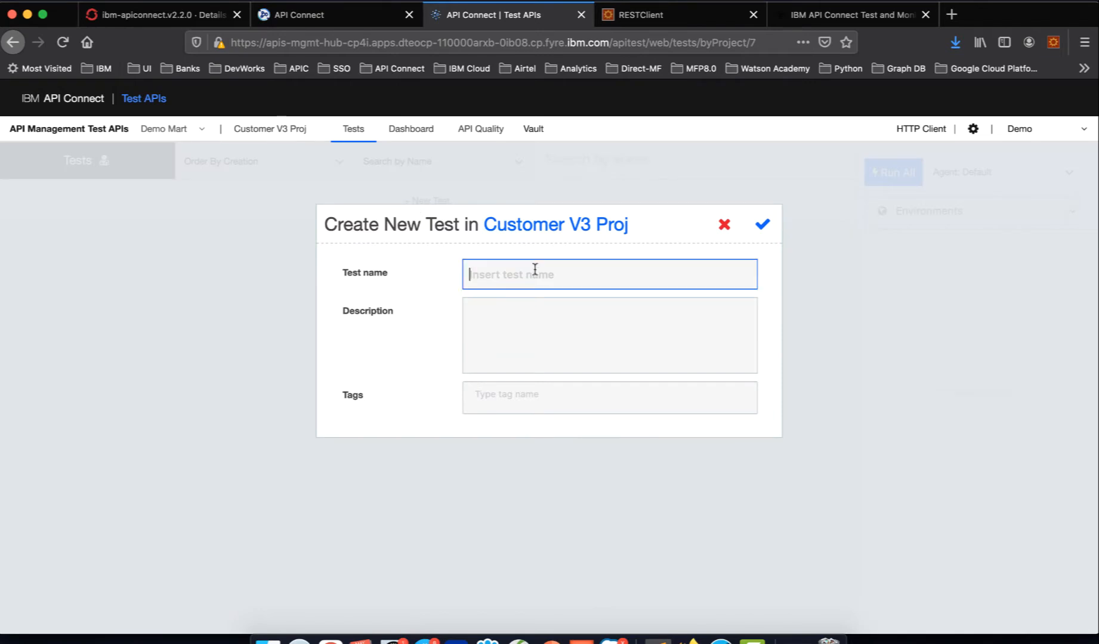
pyautogui.write('CreateCustomer')
pyautogui.press('super+a')
pyautogui.press('super+c')
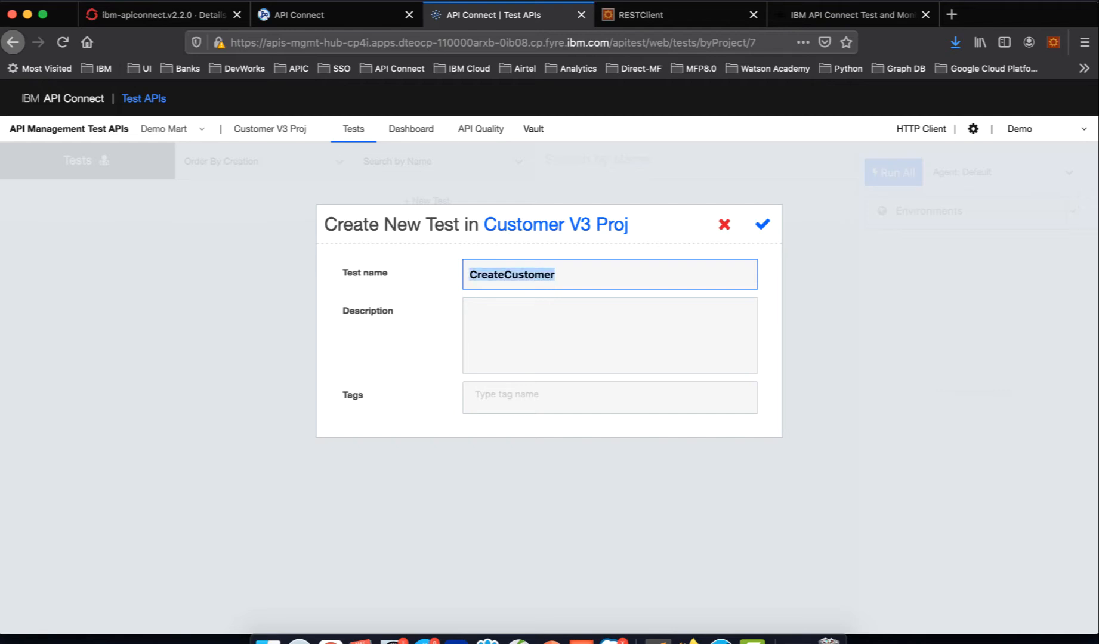
pyautogui.press('Tab')
pyautogui.press('super+v')
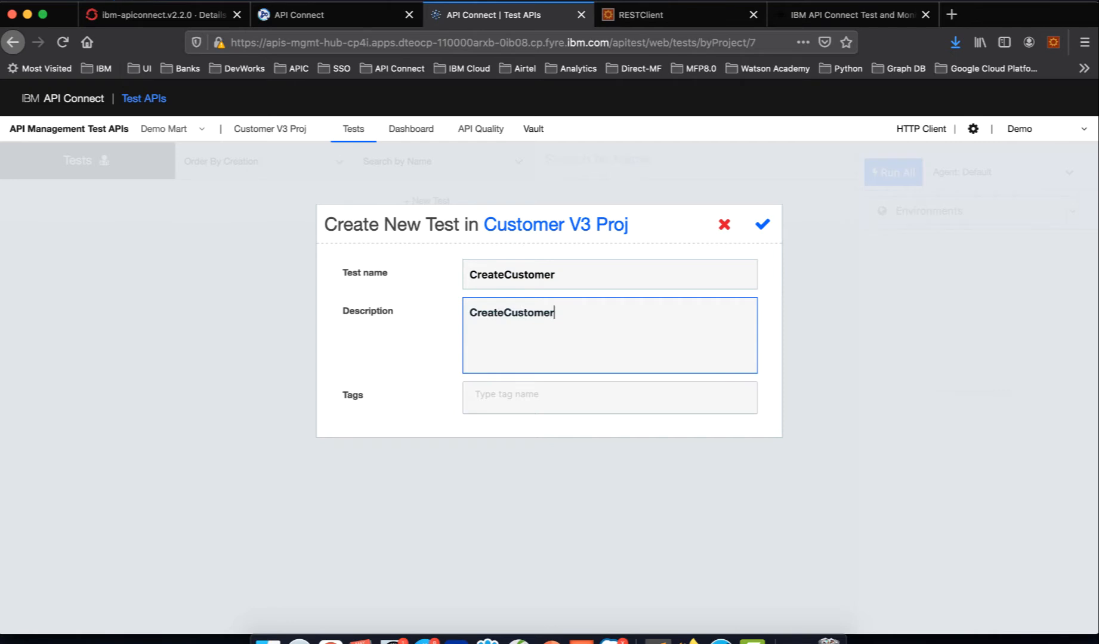
pyautogui.click(617, 401)
pyautogui.write('Custome')
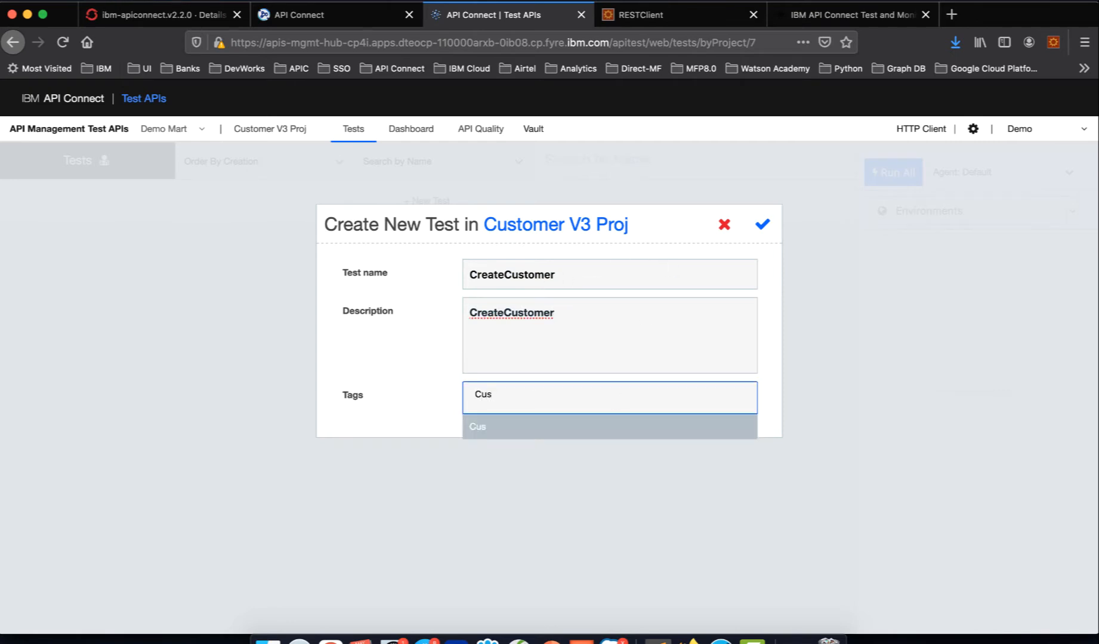
pyautogui.write('r')
pyautogui.click(514, 428)
pyautogui.click(762, 225)
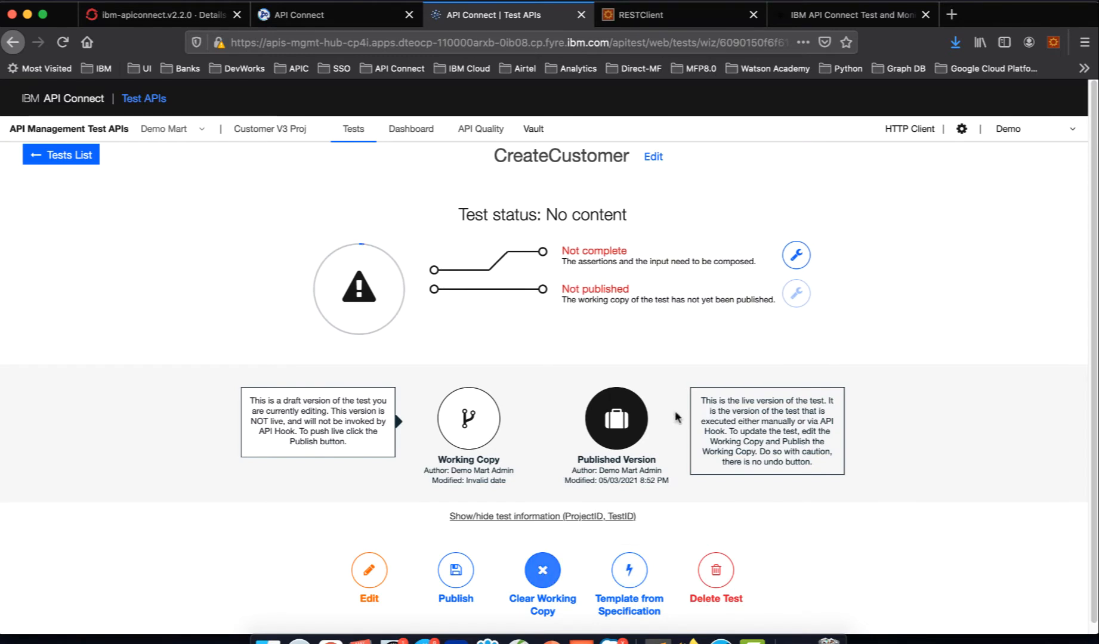
# Step: Clear the working copy of the CreateCustomer test
pyautogui.scroll(-1, 813, 458)
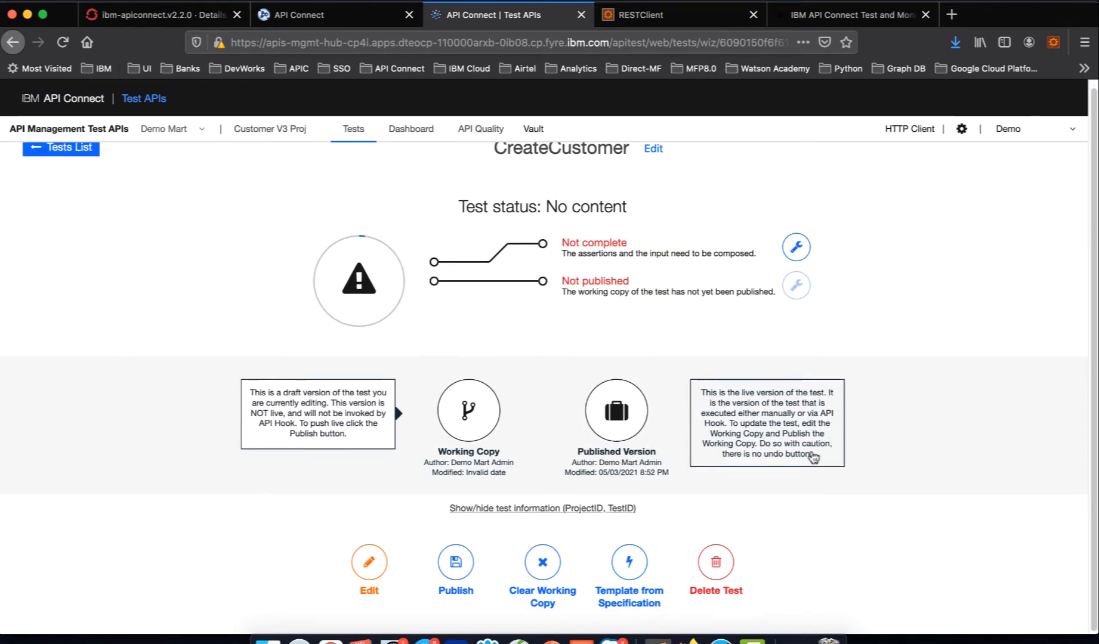
pyautogui.click(543, 567)
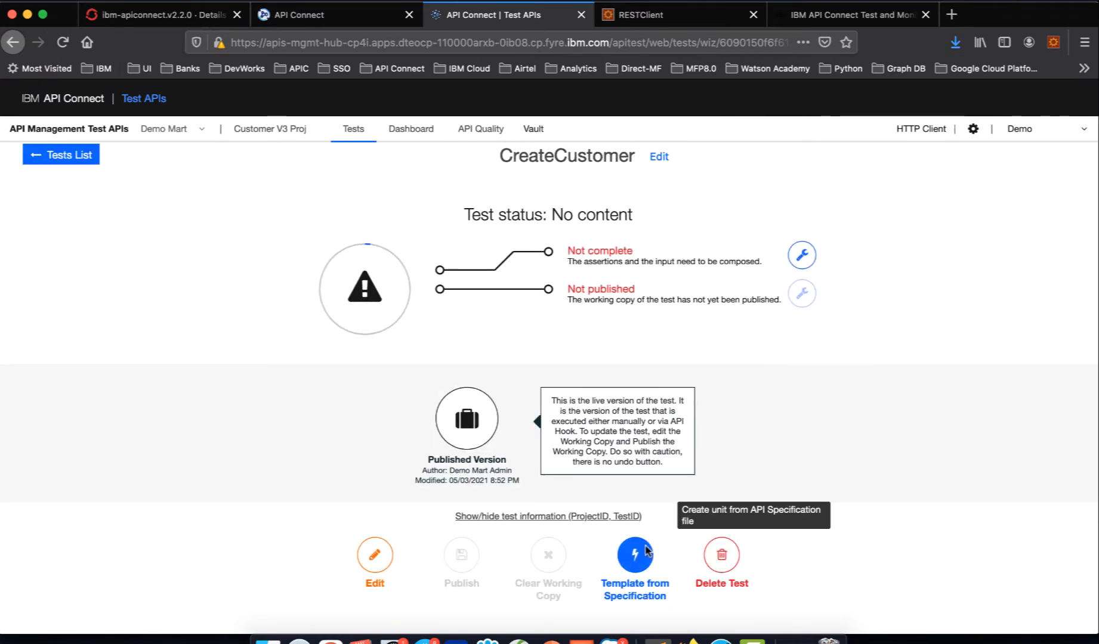
pyautogui.click(637, 559)
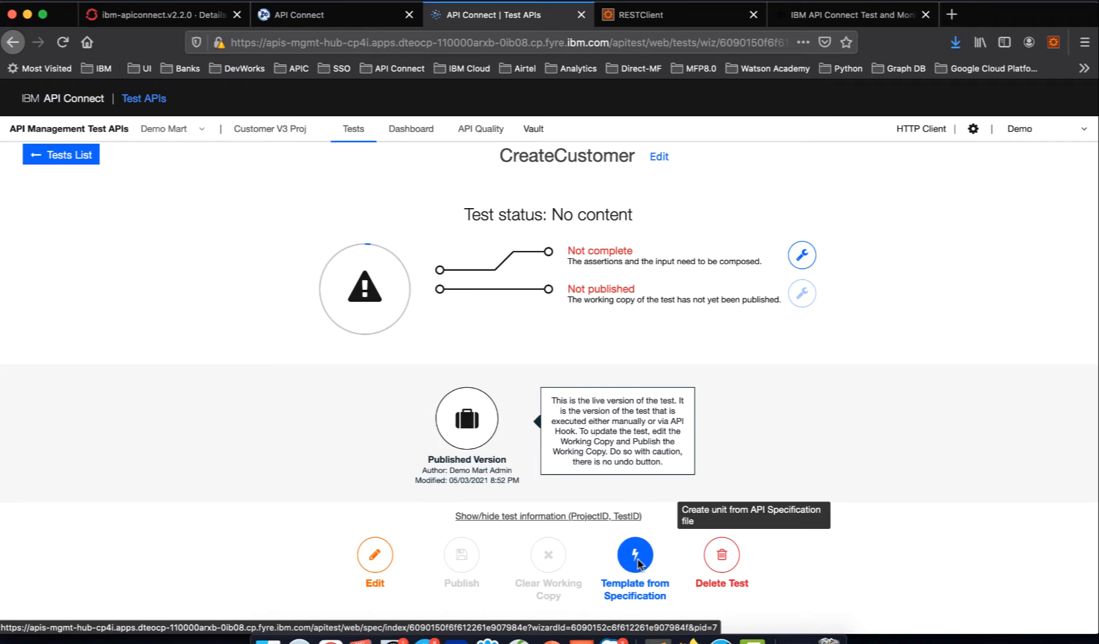
pyautogui.click(637, 559)
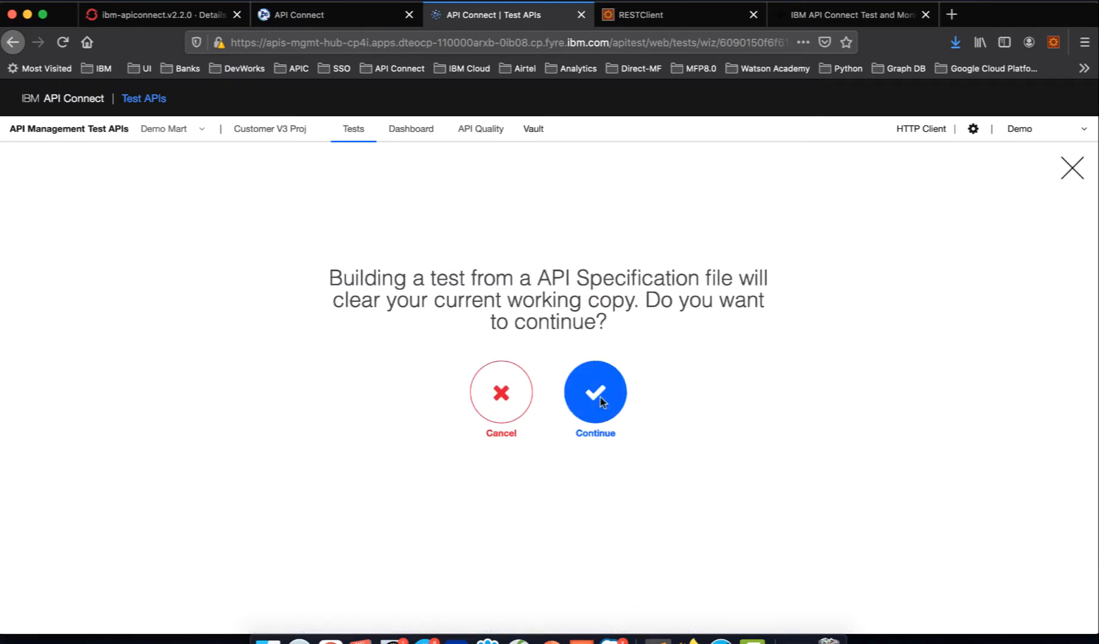
pyautogui.click(522, 404)
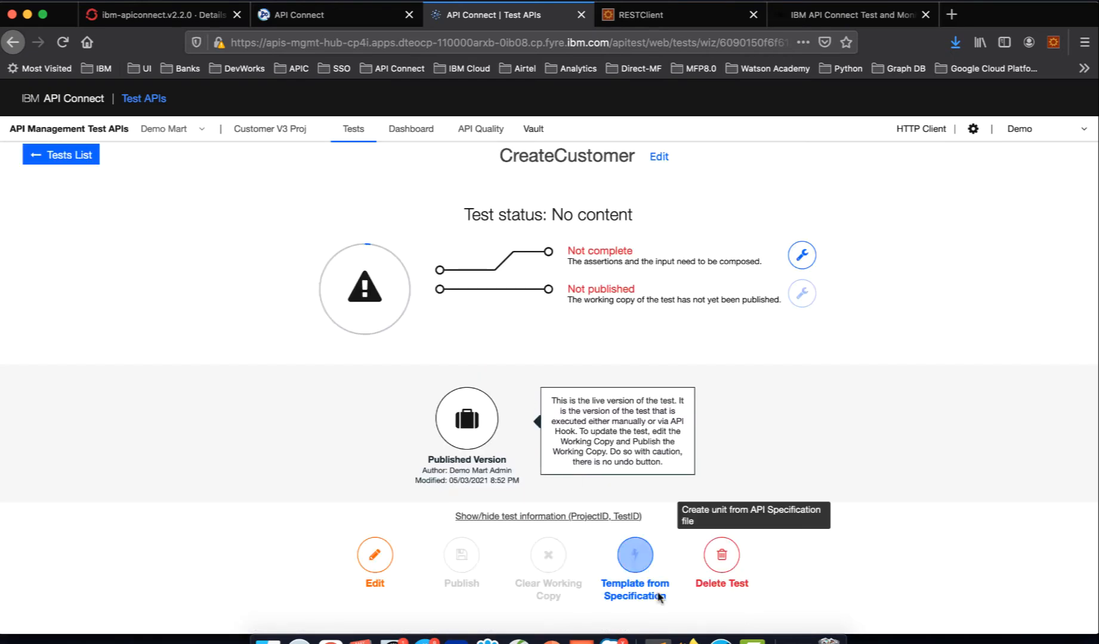
# Step: Start building the CreateCustomer test from an API specification and set the specification file type to Swagger 2.0 YAML
pyautogui.click(644, 562)
pyautogui.click(602, 398)
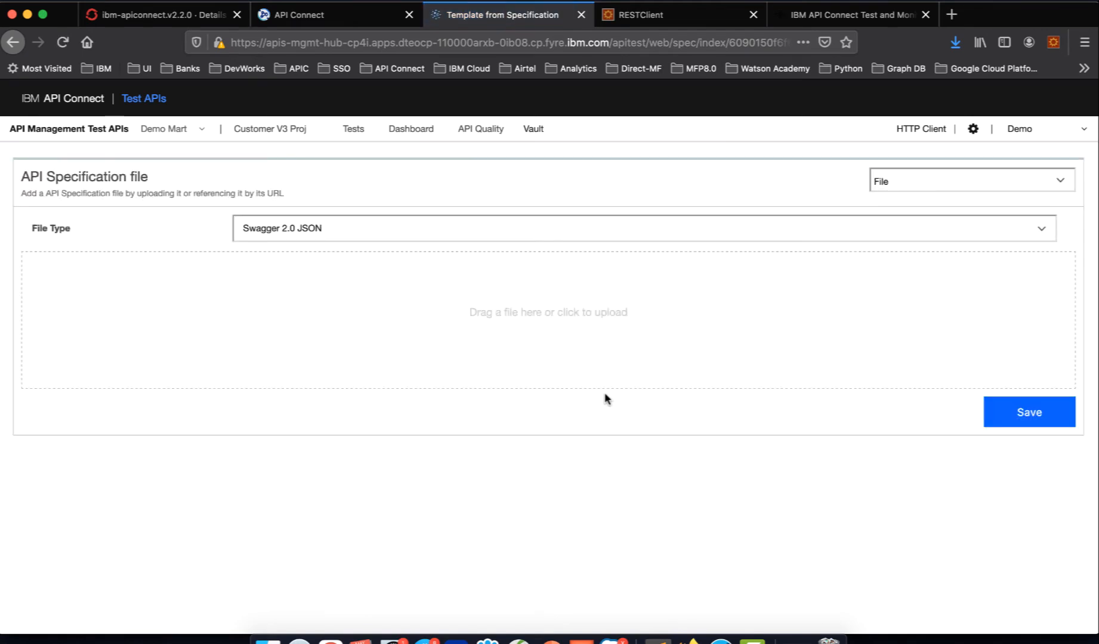
pyautogui.click(451, 239)
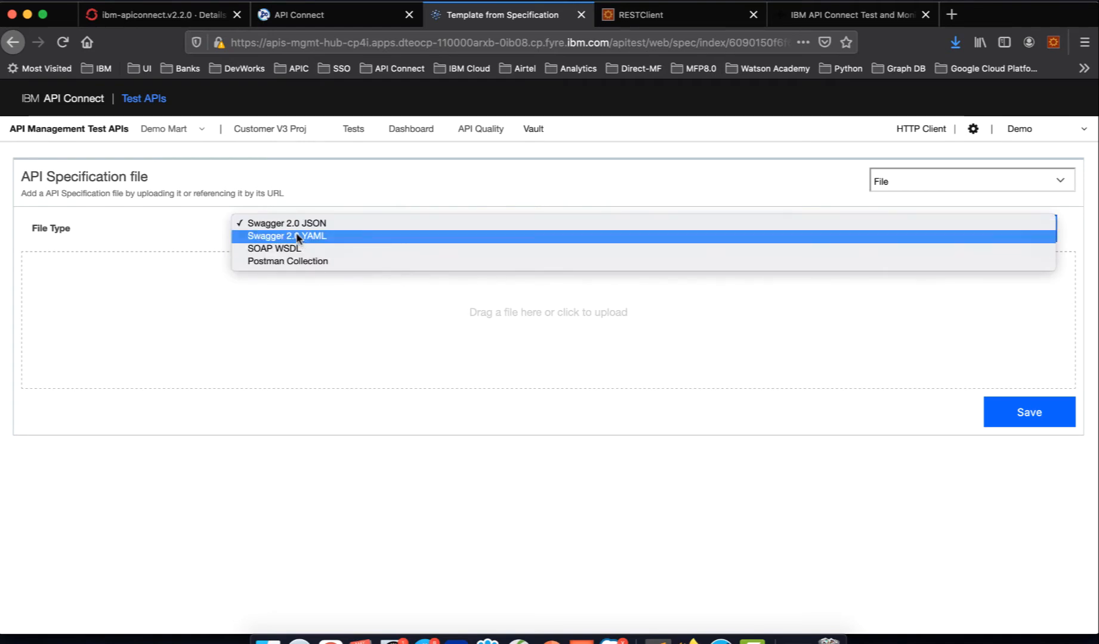
pyautogui.click(388, 307)
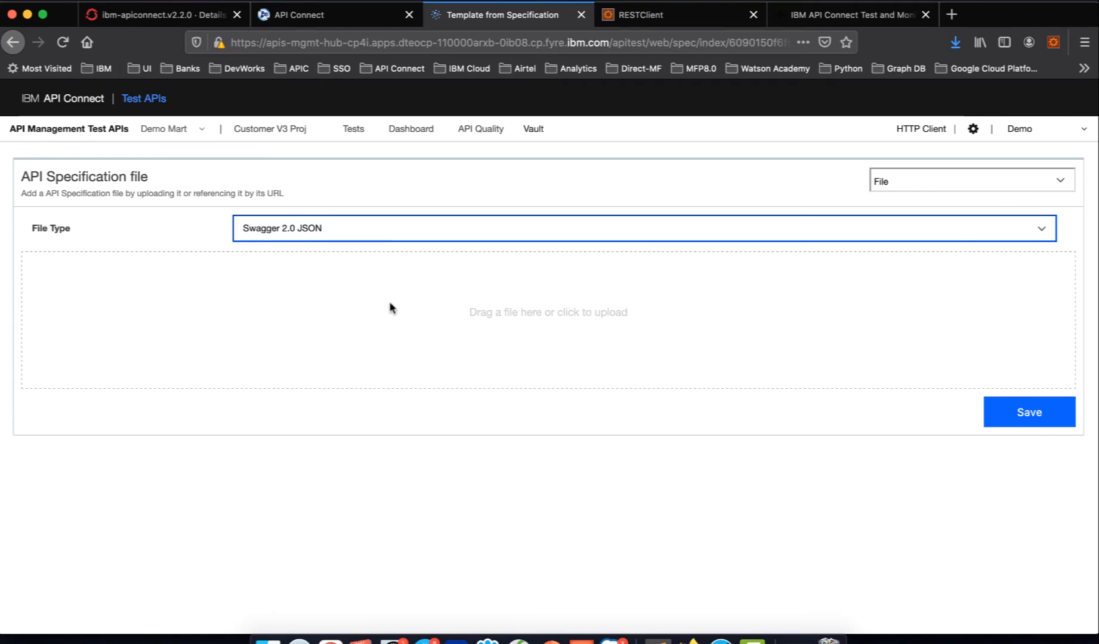
pyautogui.click(326, 232)
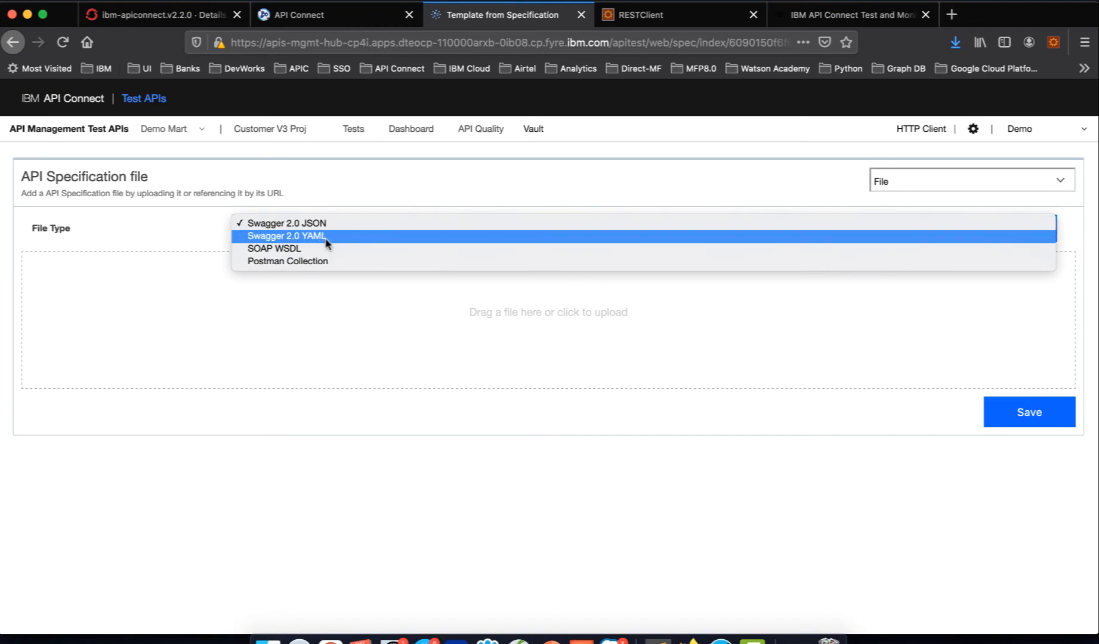
pyautogui.click(326, 241)
# Step: Switch to API Manager and download the Customer API version 3.0.0 definition, saving it as customer_3.0.0.yaml
pyautogui.click(315, 25)
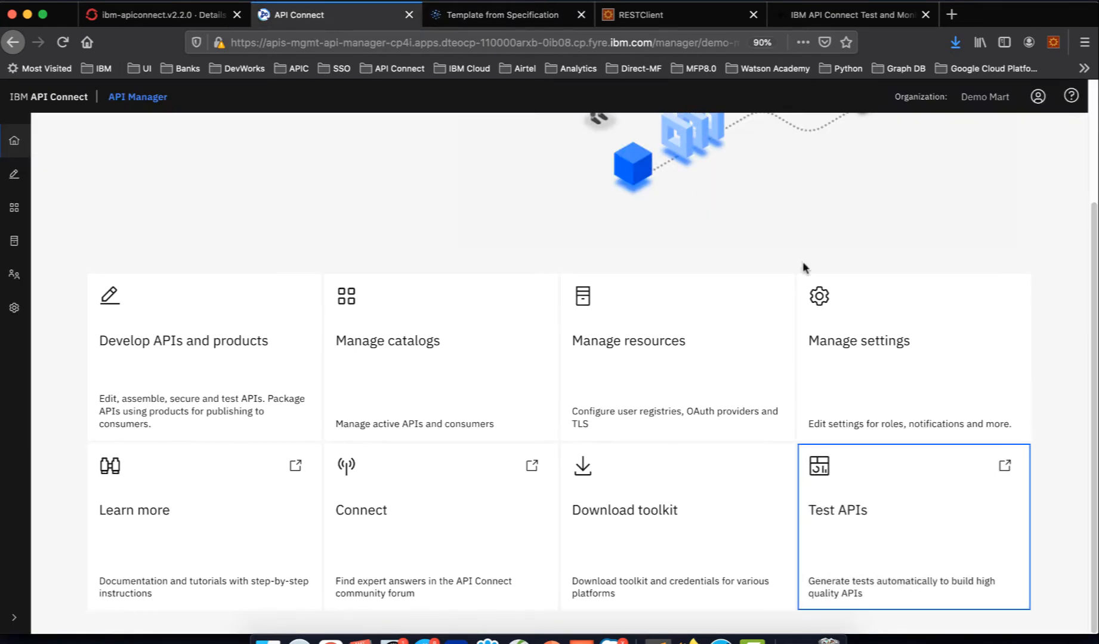
pyautogui.click(14, 177)
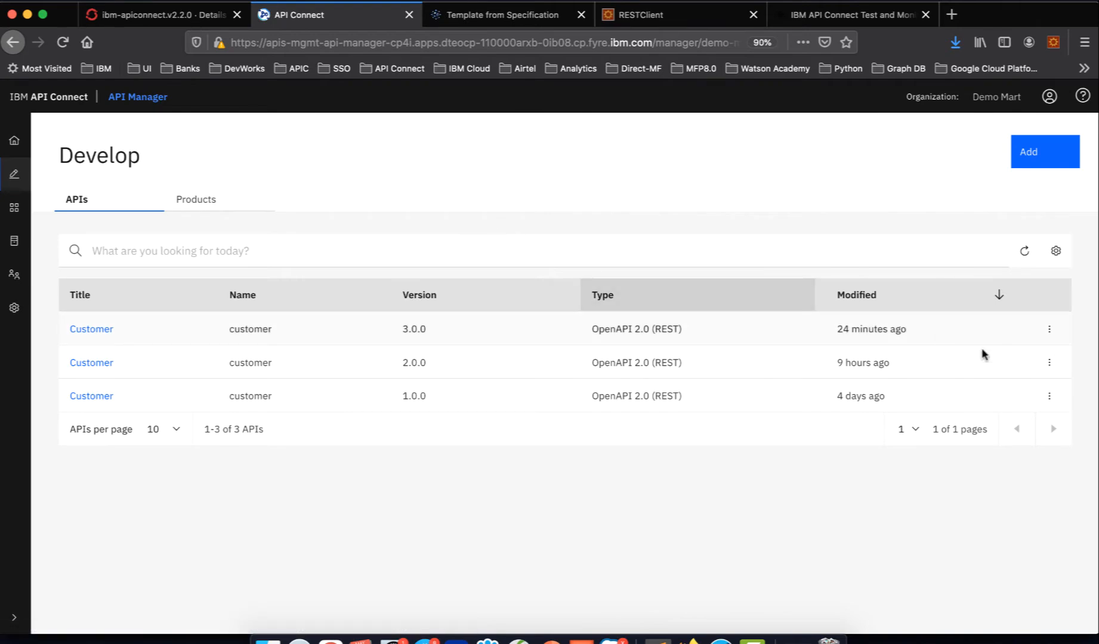
pyautogui.click(1054, 333)
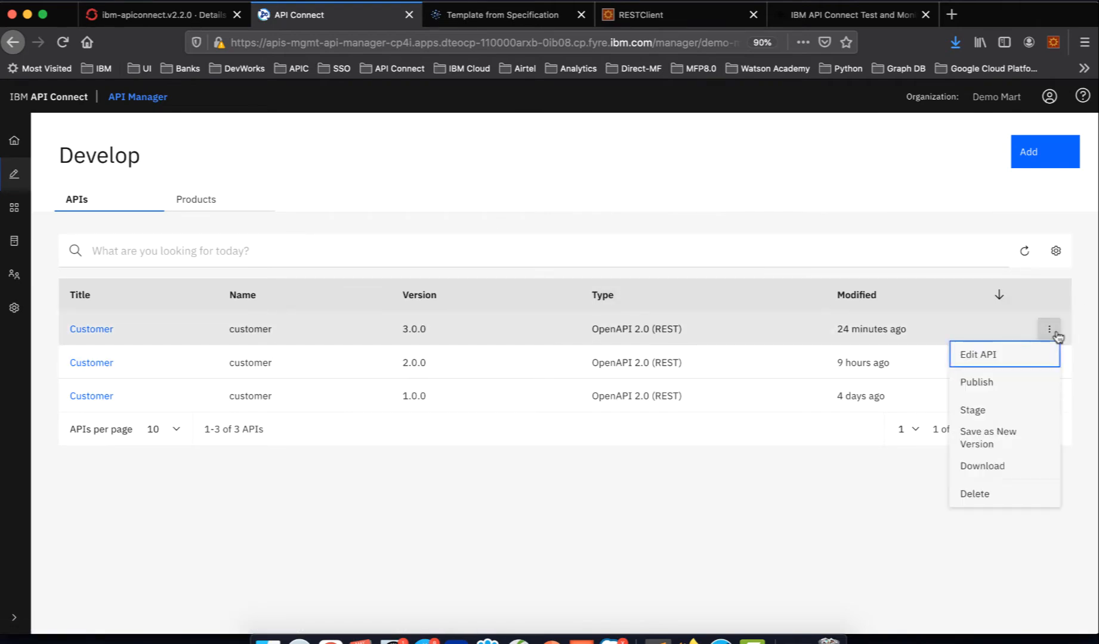
pyautogui.click(1007, 467)
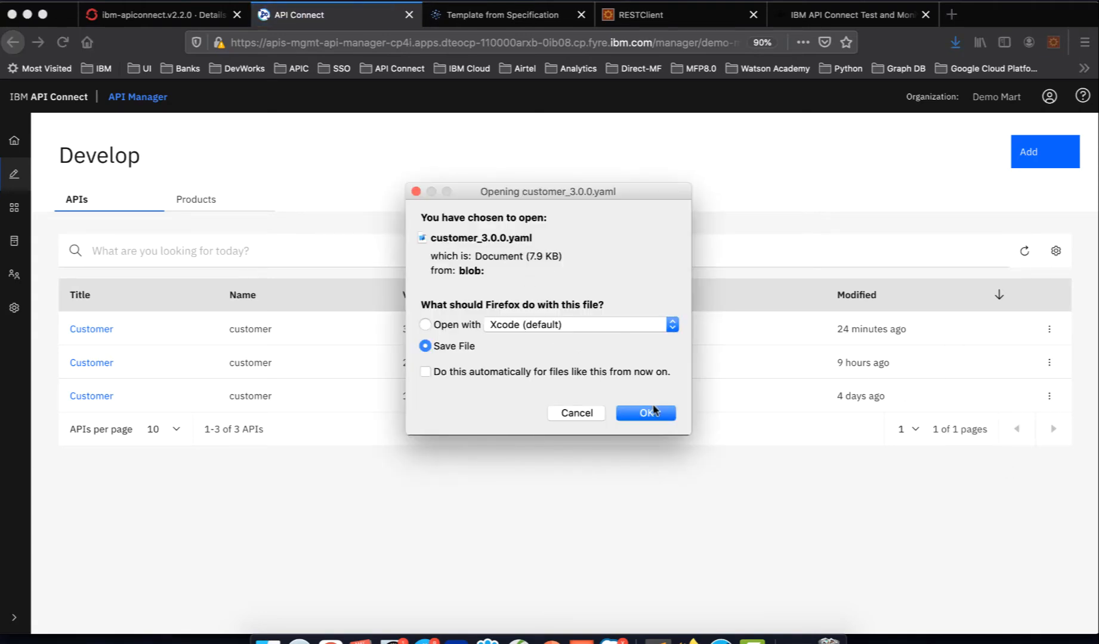
pyautogui.click(646, 412)
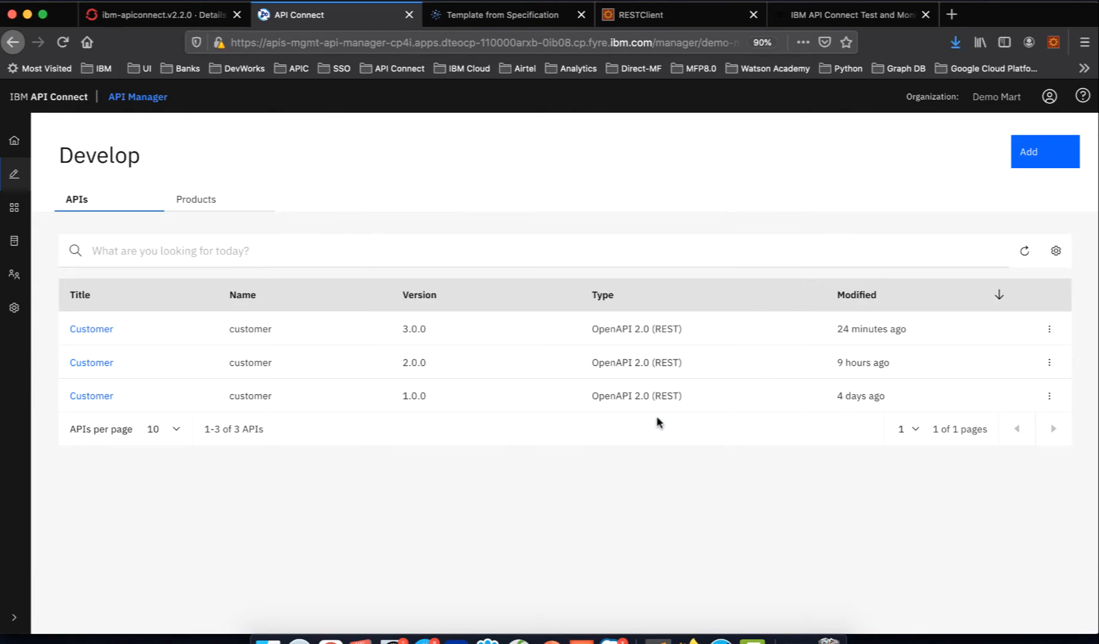
# Step: Switch to Finder, locate customer_3.0.0.yaml in Downloads, and return to Firefox
pyautogui.click(268, 639)
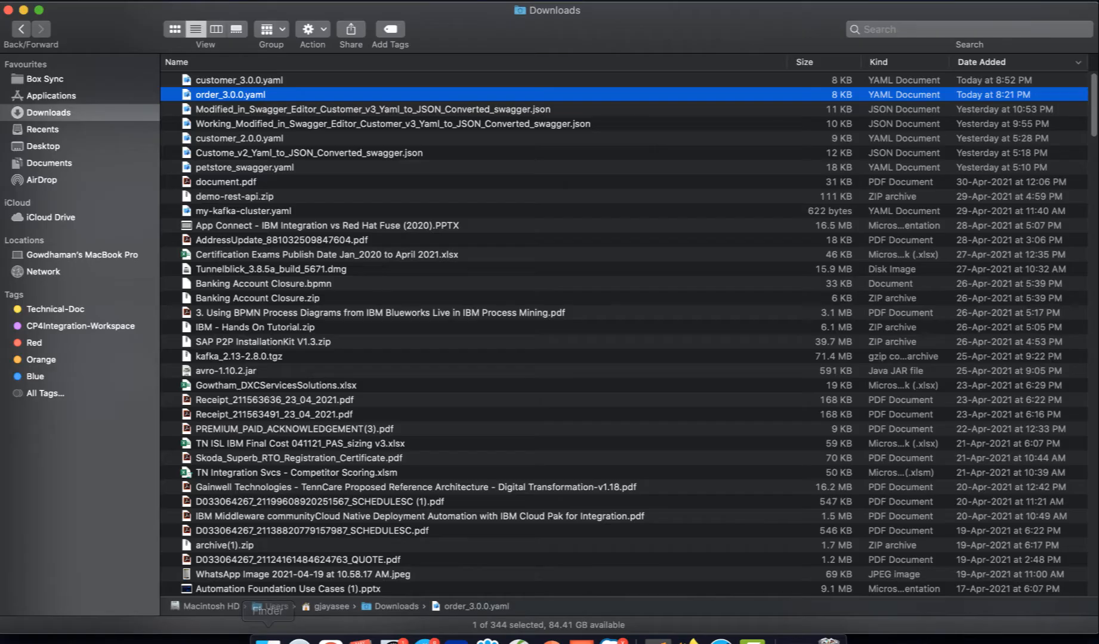
pyautogui.click(247, 80)
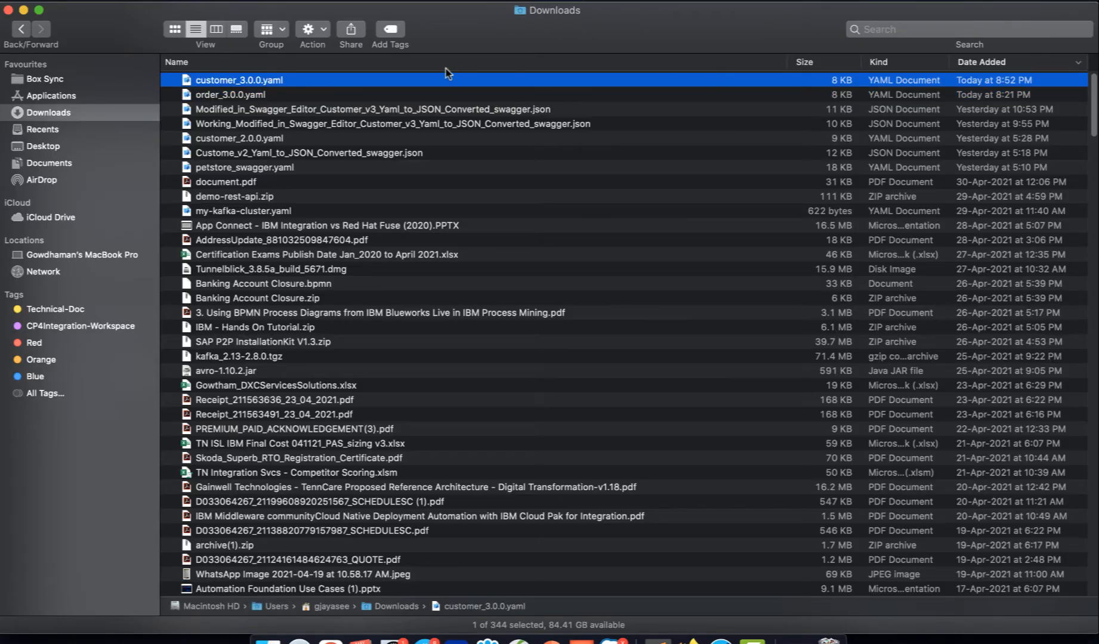
pyautogui.click(692, 639)
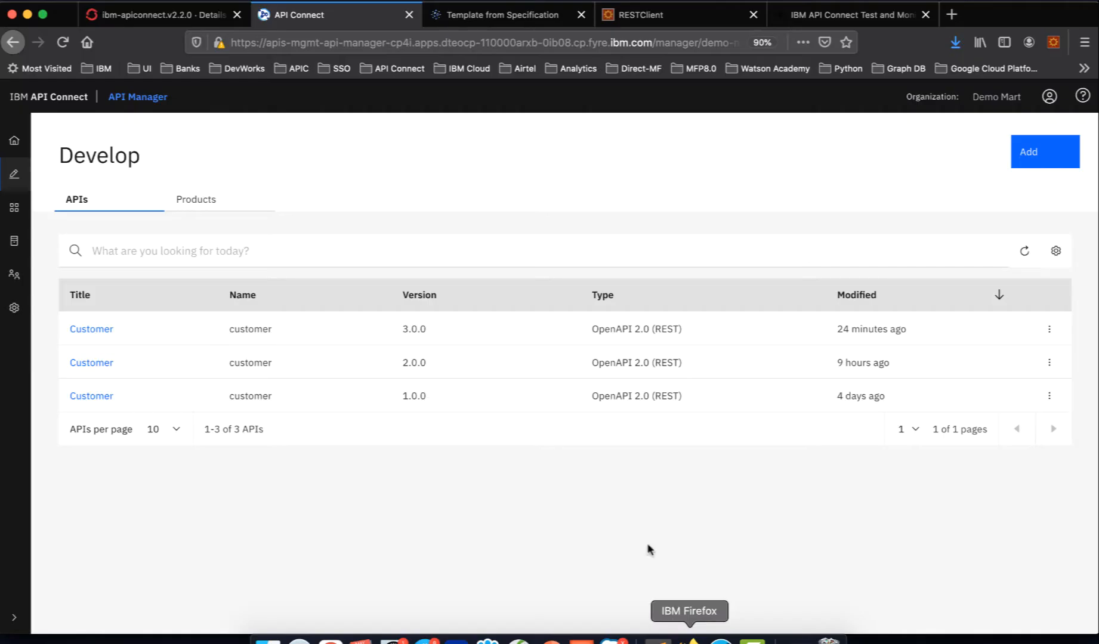
# Step: Return to the API Connect specification page, upload customer_3.0.0.yaml from Downloads as the specification file, and save it
pyautogui.click(528, 18)
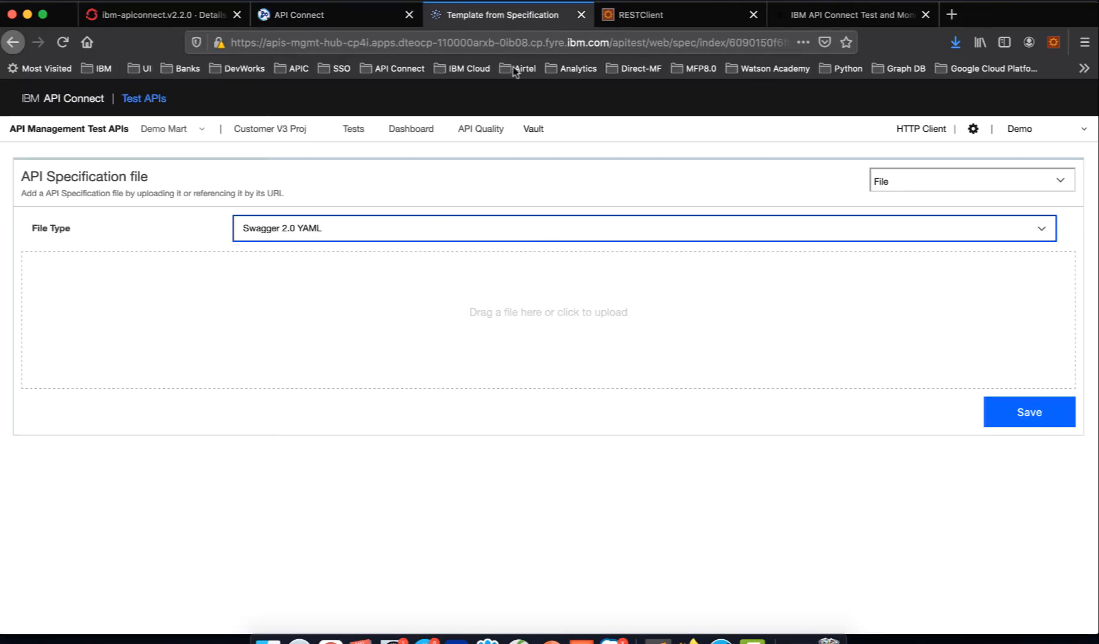
pyautogui.click(553, 317)
pyautogui.click(358, 84)
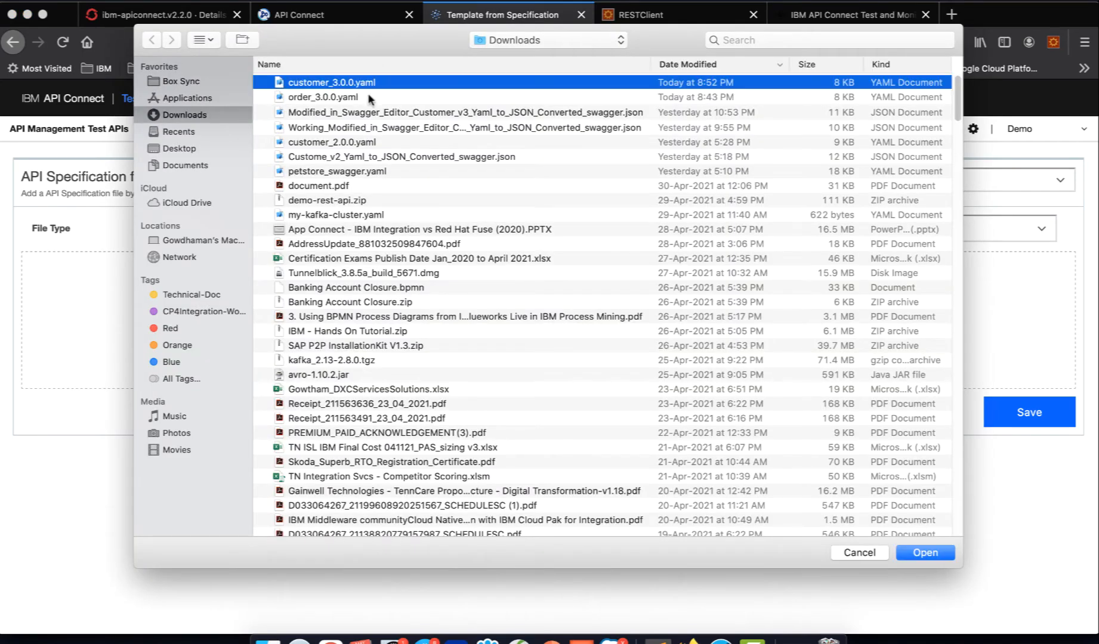
pyautogui.click(924, 553)
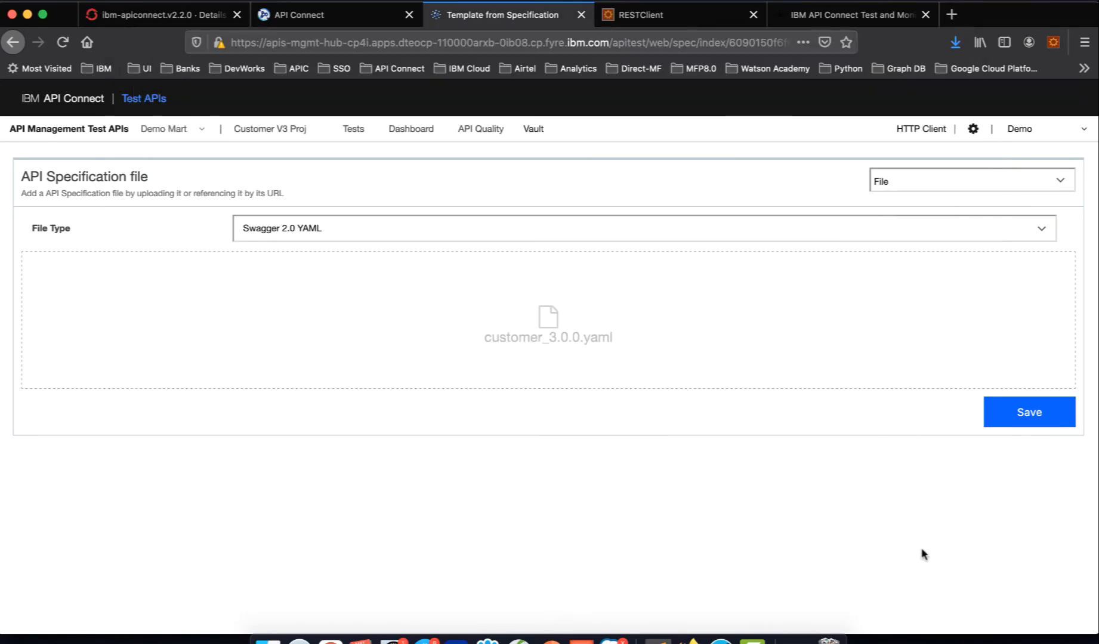
pyautogui.click(1037, 416)
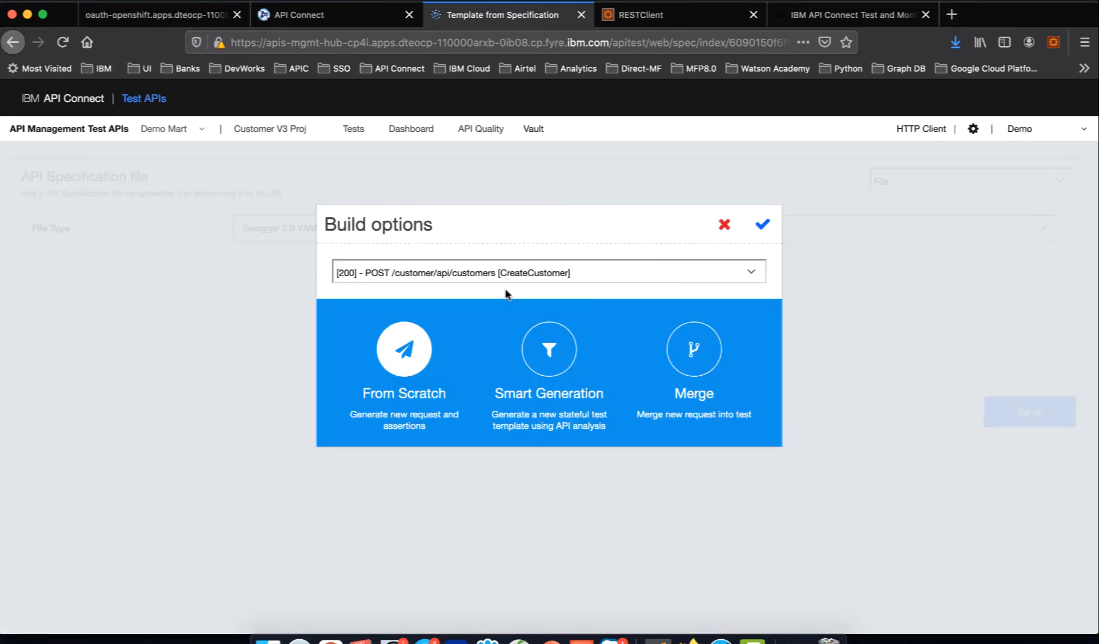
# Step: Generate the test for the [200] POST /customer/api/customers [CreateCustomer] operation using Smart Generation
pyautogui.click(595, 273)
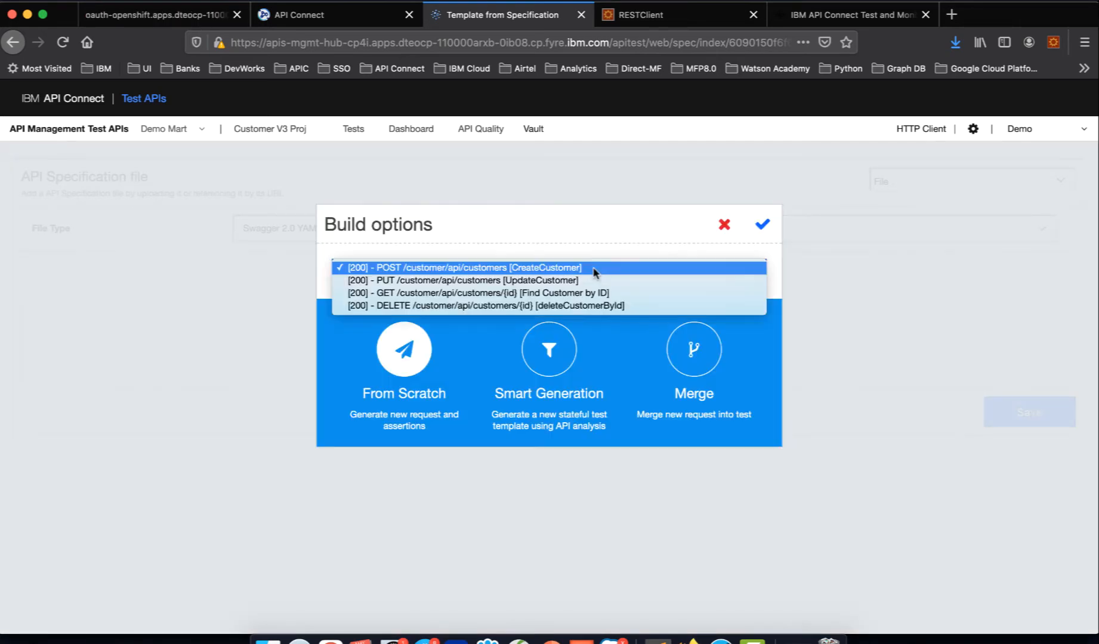
pyautogui.click(546, 267)
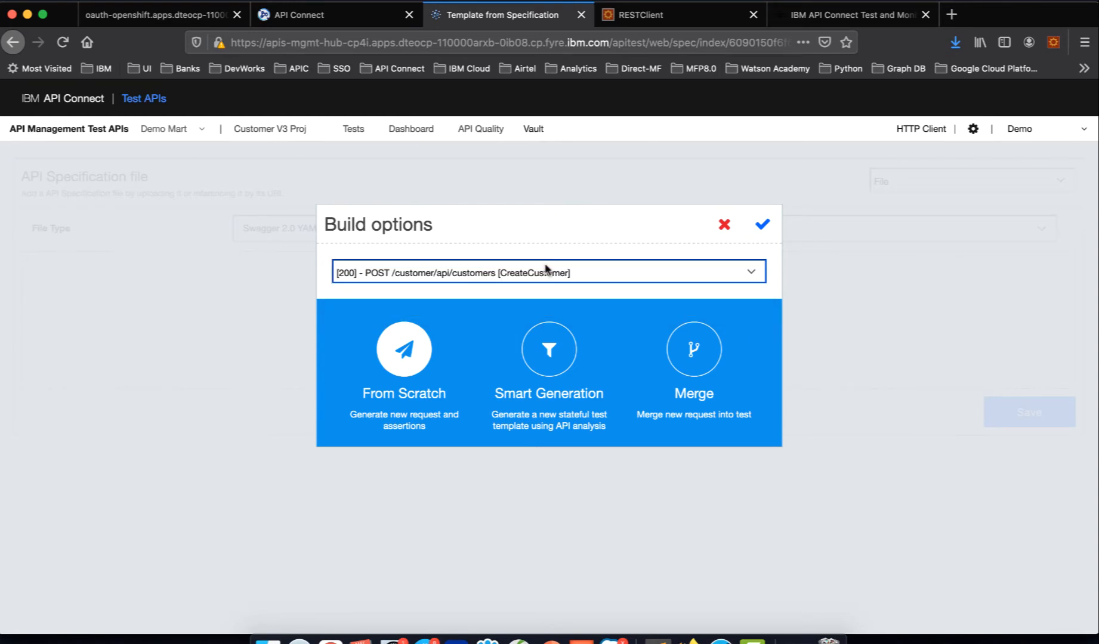
pyautogui.click(549, 355)
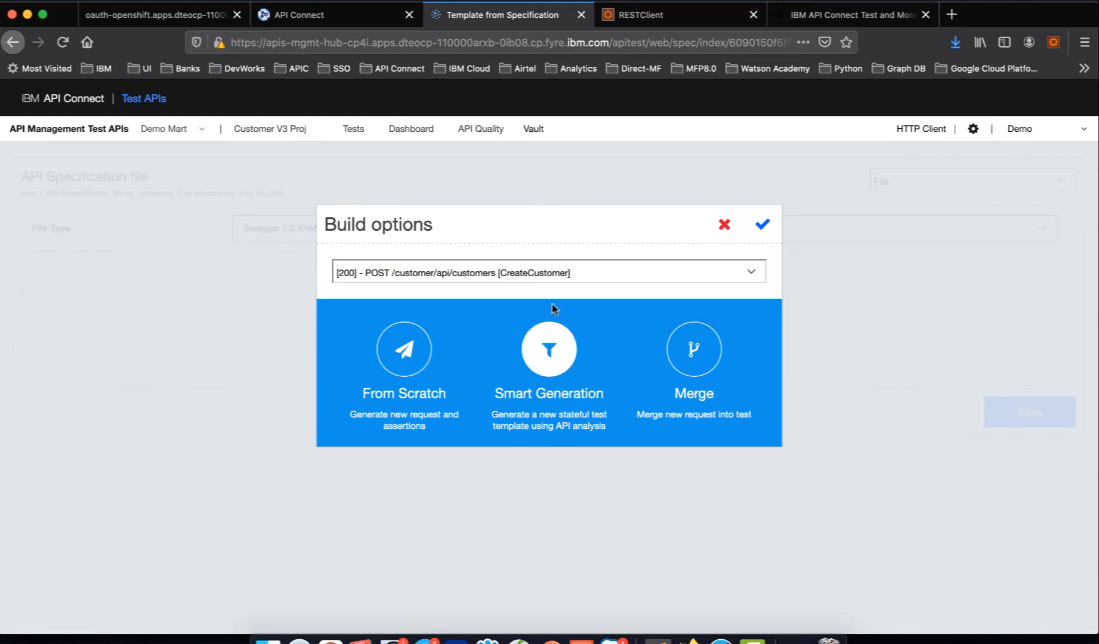
pyautogui.click(763, 225)
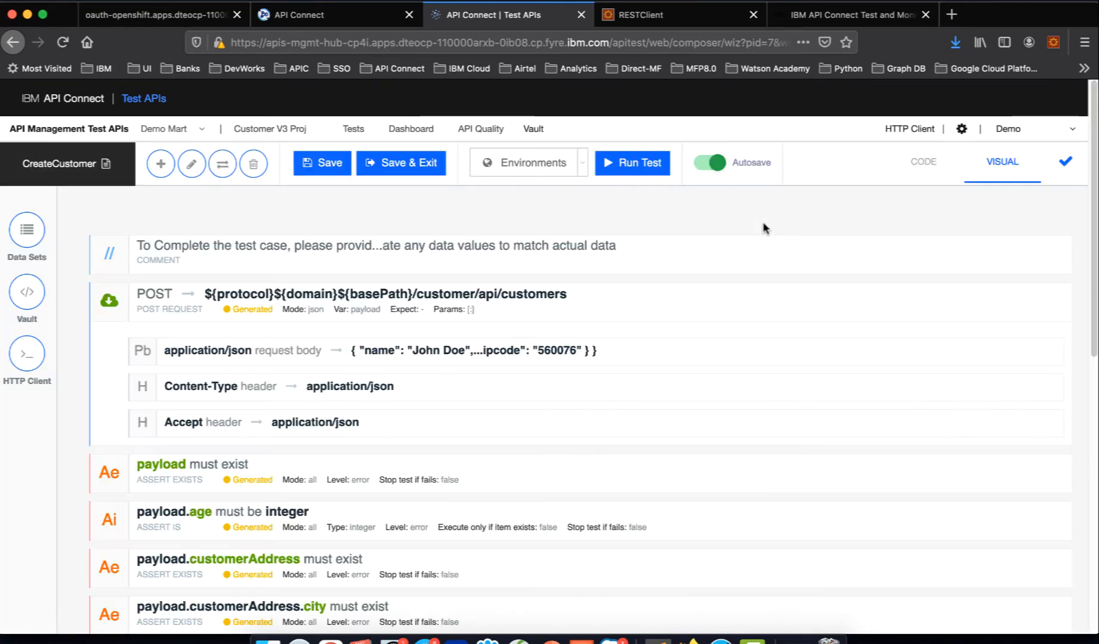
# Step: Review the generated CreateCustomer test, examining the POST request, the payload assertions and the closing DELETE request
pyautogui.scroll(-5, 692, 342)
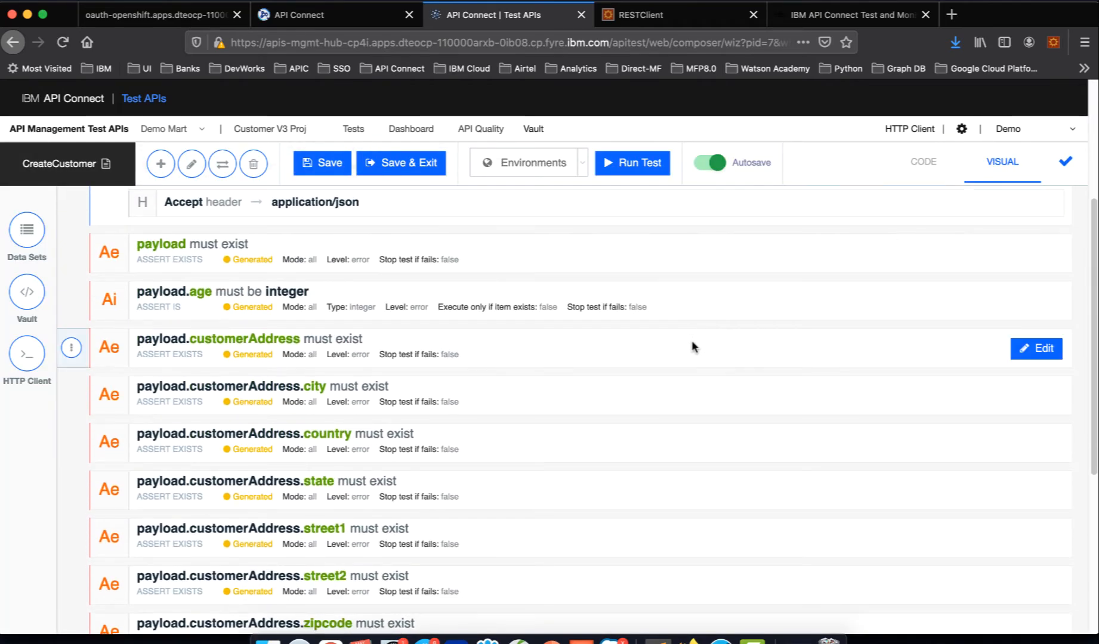
pyautogui.scroll(4, 692, 342)
pyautogui.scroll(-2, 692, 342)
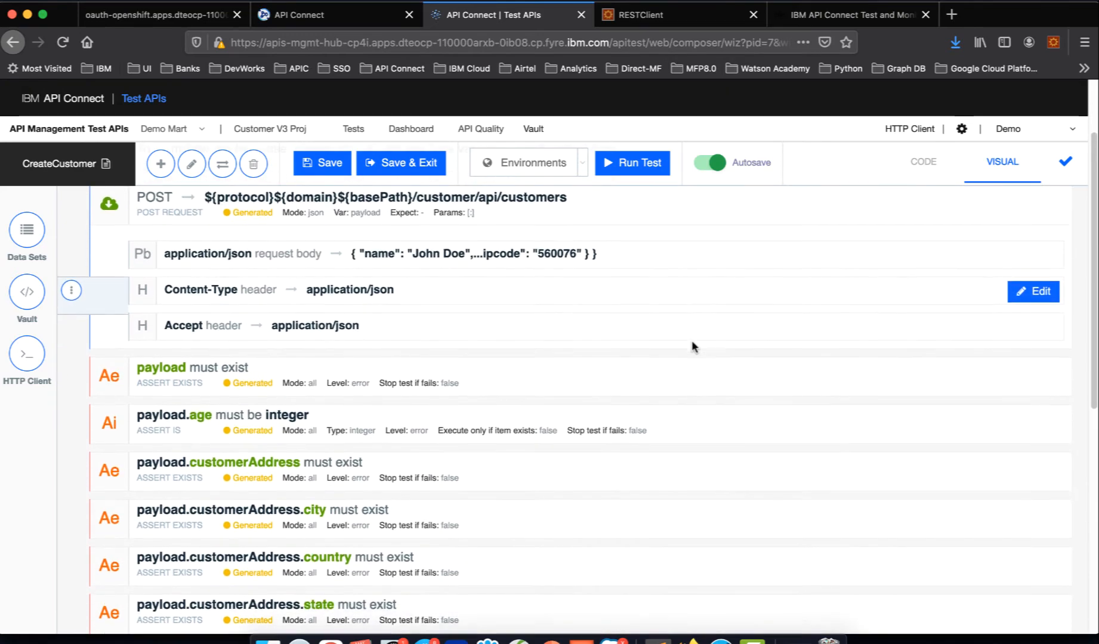
pyautogui.scroll(-1, 691, 340)
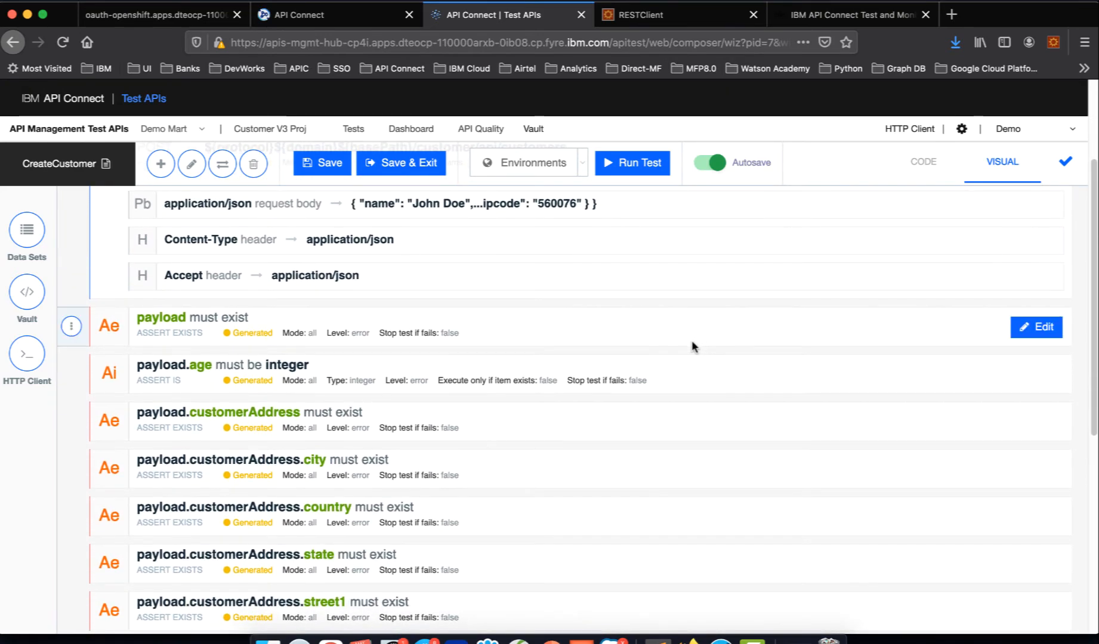
pyautogui.scroll(-4, 691, 340)
pyautogui.scroll(-5, 691, 340)
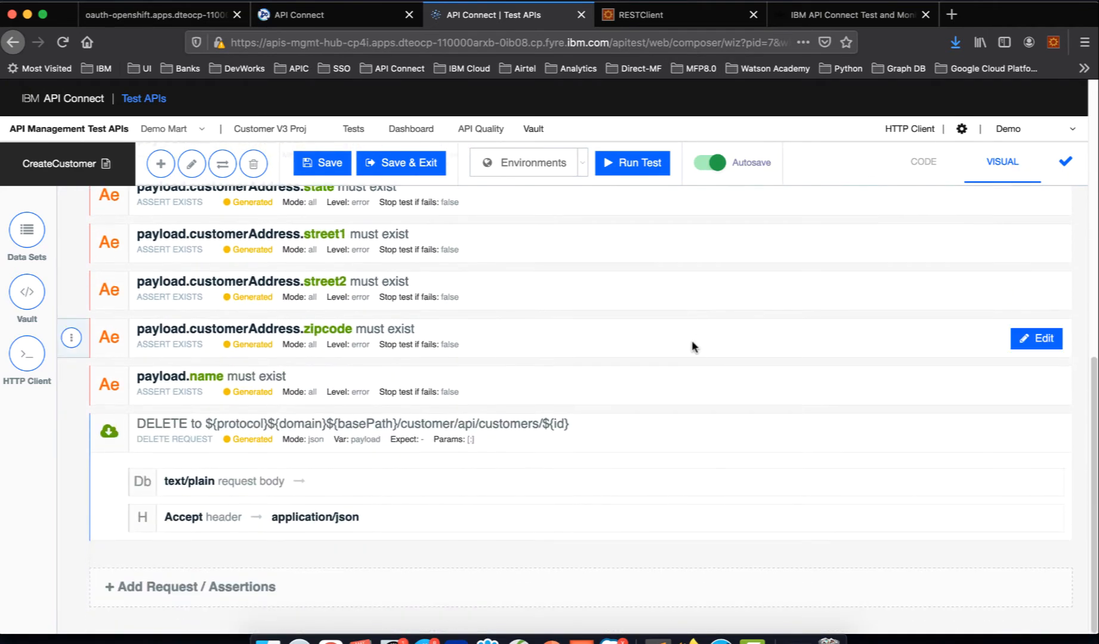
pyautogui.scroll(10, 691, 340)
pyautogui.scroll(1, 691, 340)
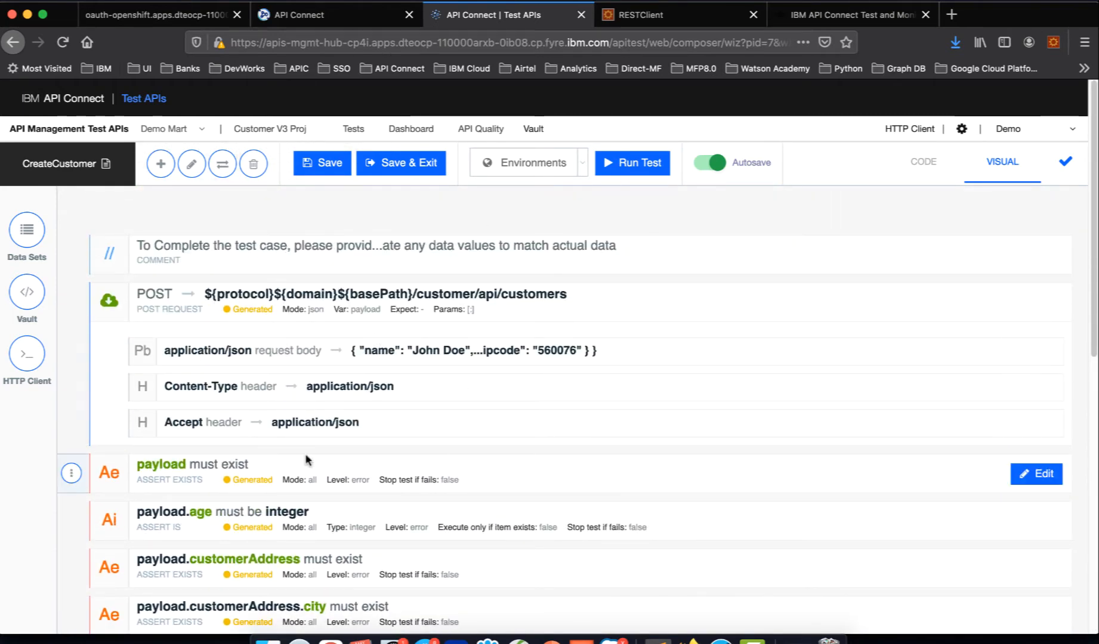
pyautogui.scroll(-4, 287, 387)
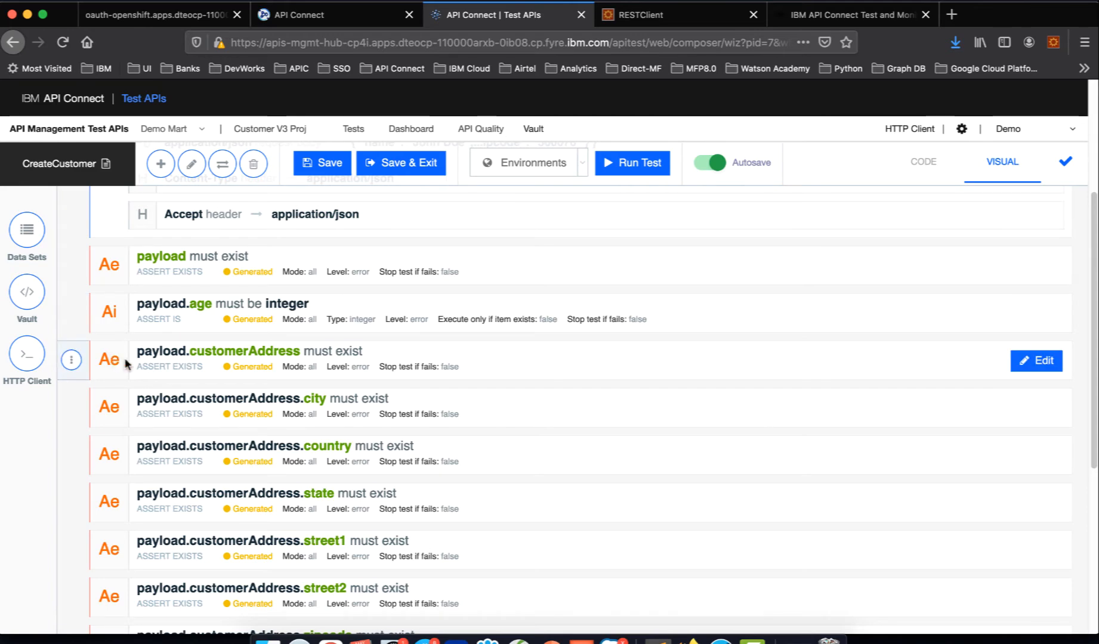
pyautogui.scroll(-3, 185, 459)
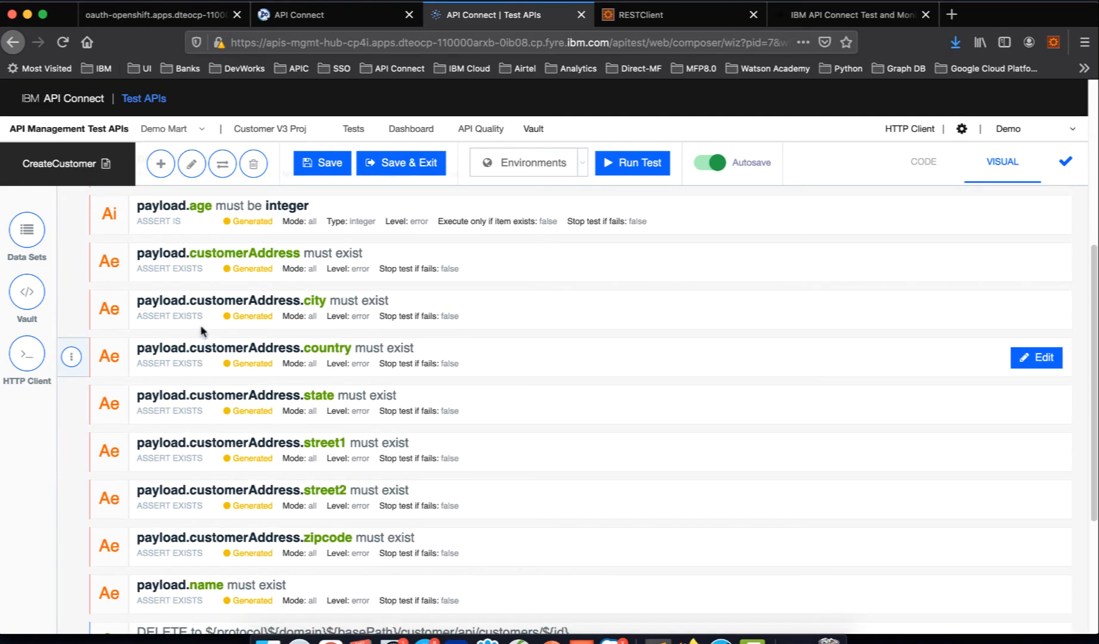
pyautogui.scroll(-2, 218, 533)
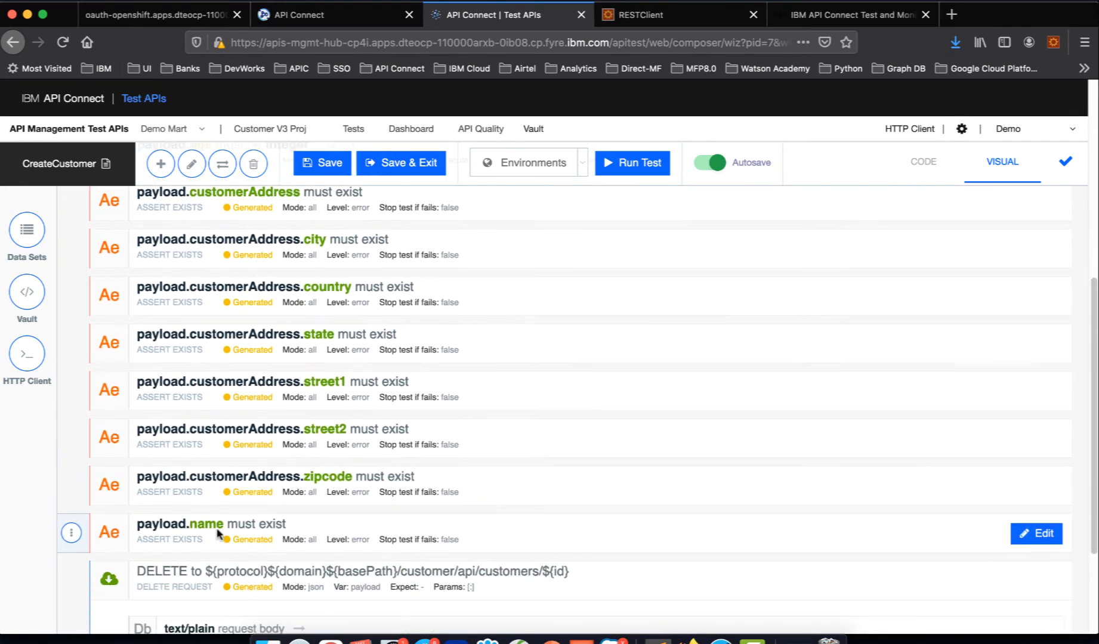
pyautogui.scroll(3, 218, 533)
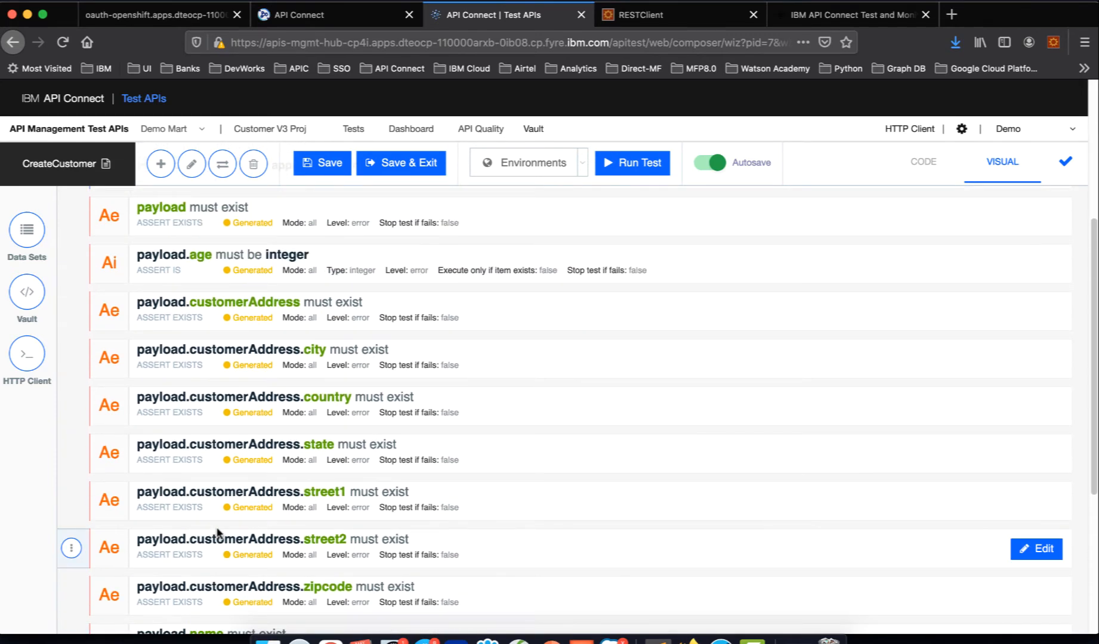
pyautogui.scroll(3, 358, 431)
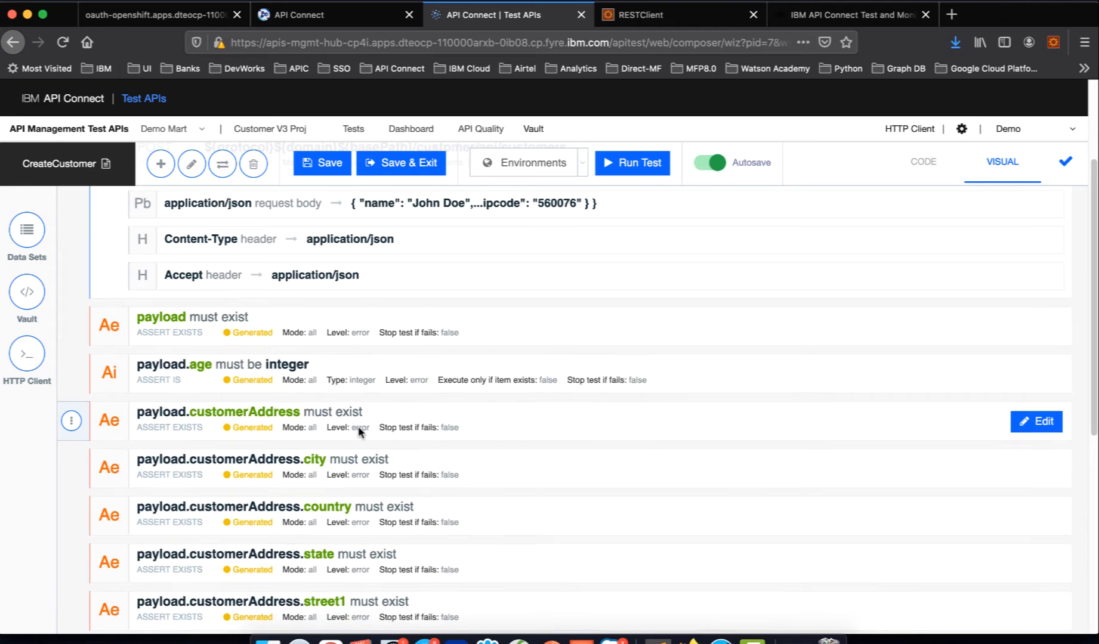
pyautogui.scroll(-10, 359, 431)
pyautogui.scroll(3, 359, 432)
pyautogui.scroll(-2, 358, 431)
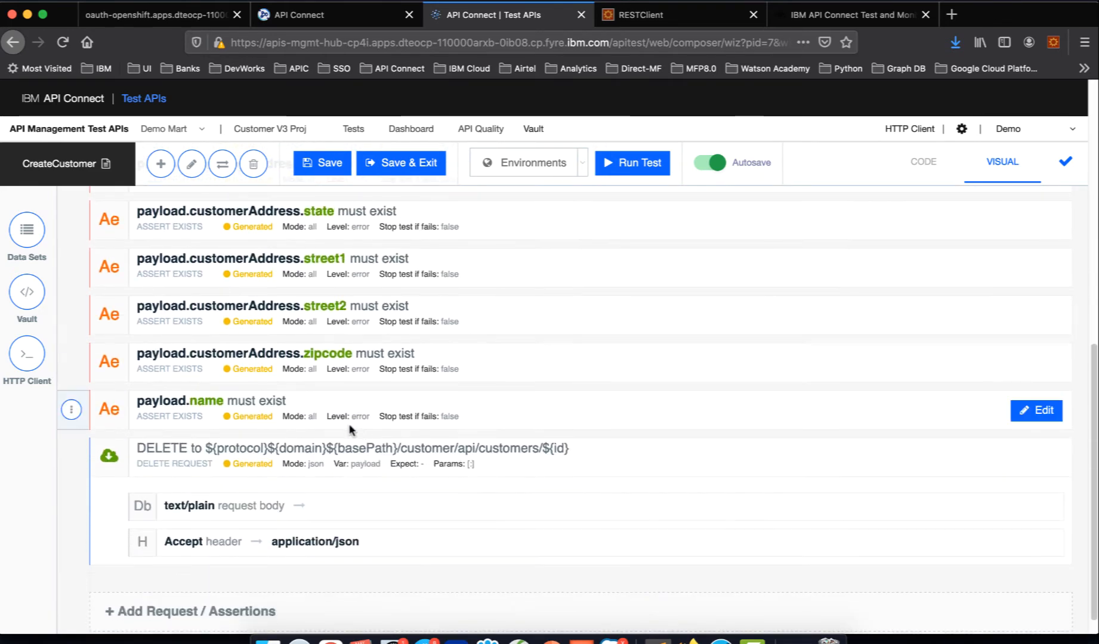
pyautogui.scroll(15, 412, 466)
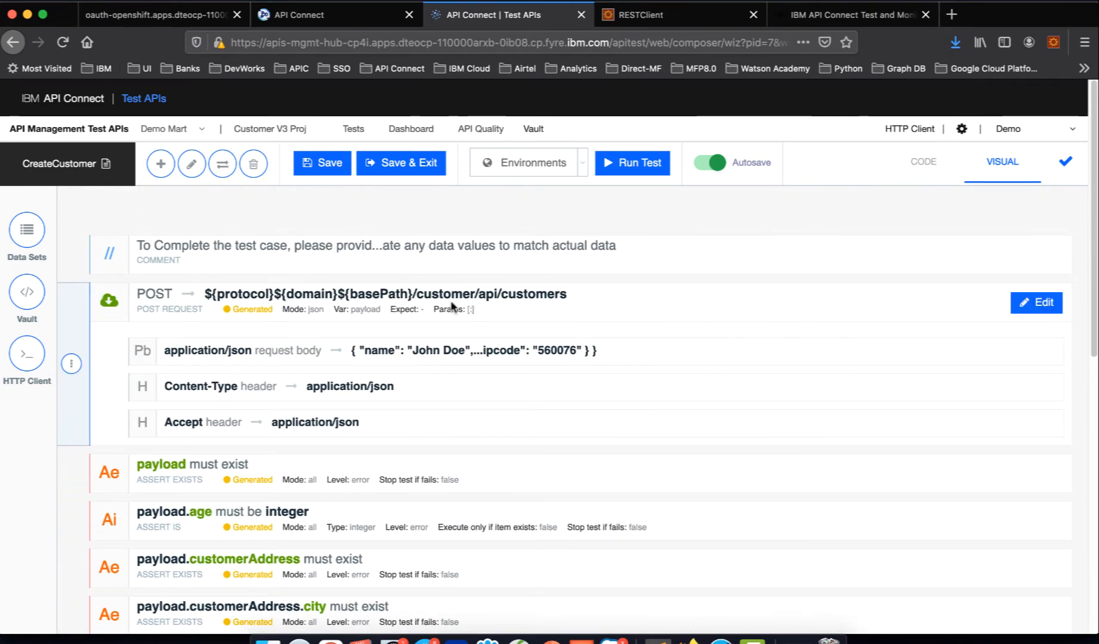
pyautogui.scroll(-10, 441, 381)
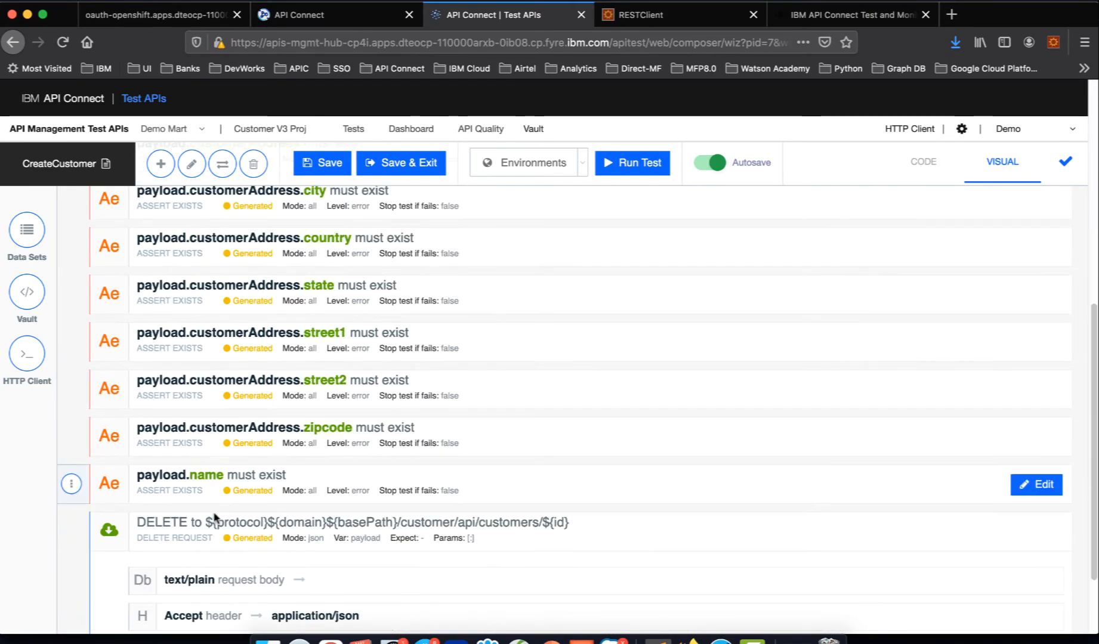
pyautogui.scroll(-3, 210, 521)
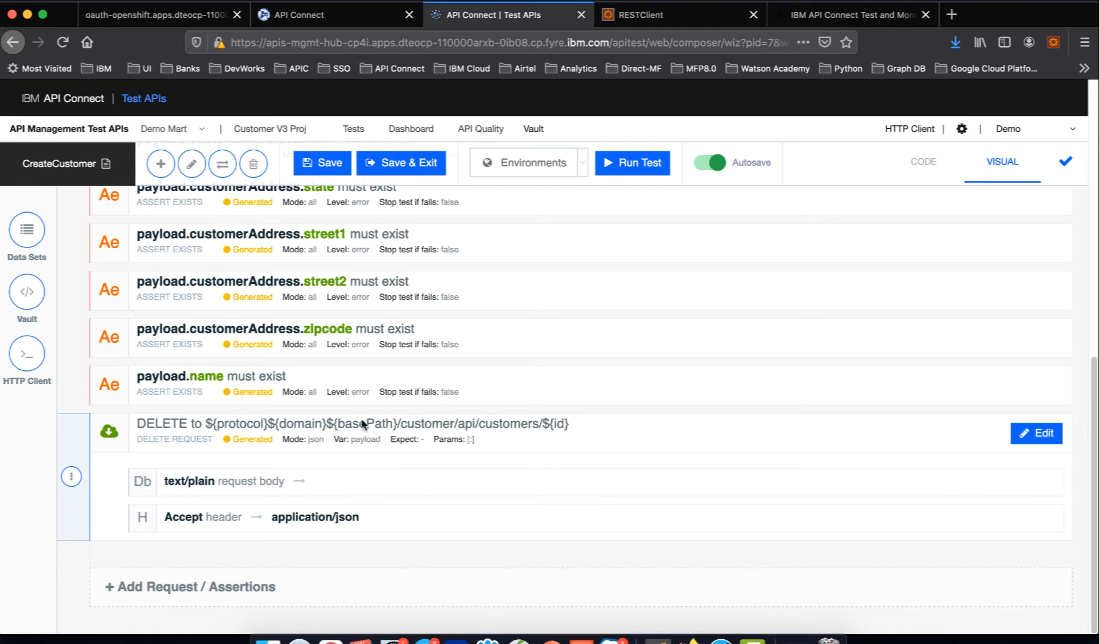
pyautogui.scroll(10, 372, 418)
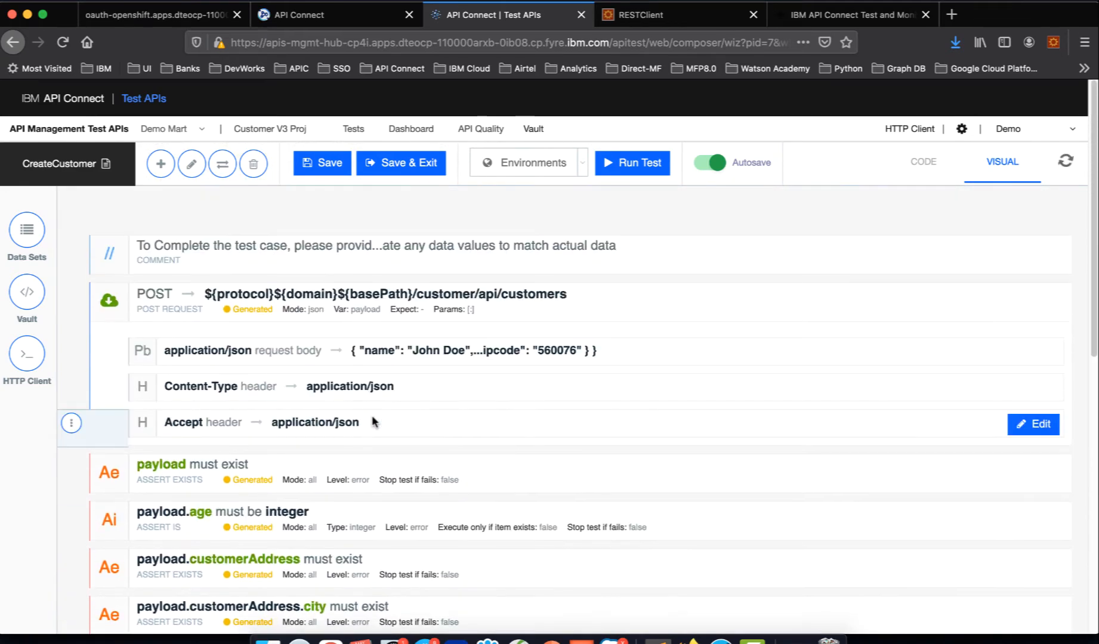
# Step: Open the targetURL global parameter in Data Sets, compare it with the customer 3.0.0 POST endpoint in API Manager, and save the parameter
pyautogui.click(27, 230)
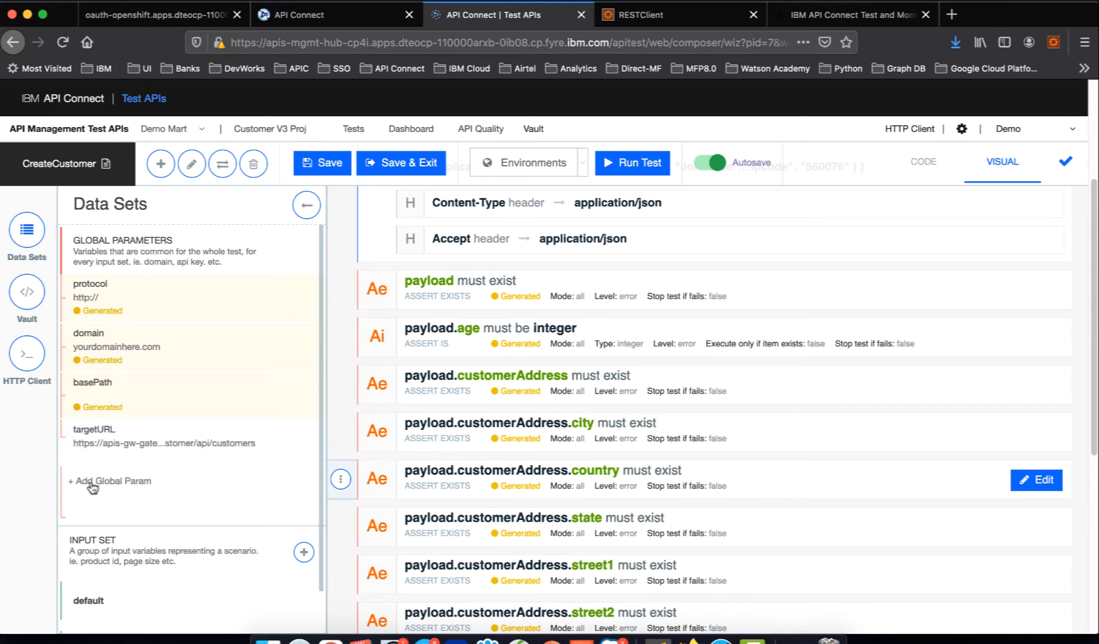
pyautogui.click(109, 442)
pyautogui.doubleClick(187, 445)
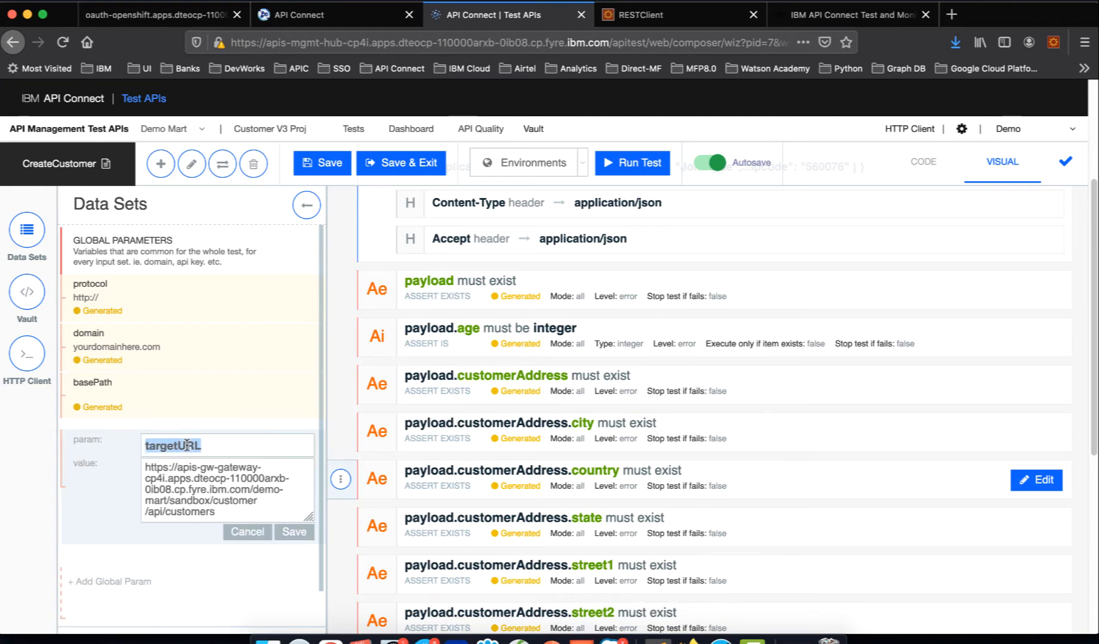
pyautogui.moveTo(221, 511); pyautogui.dragTo(145, 466)
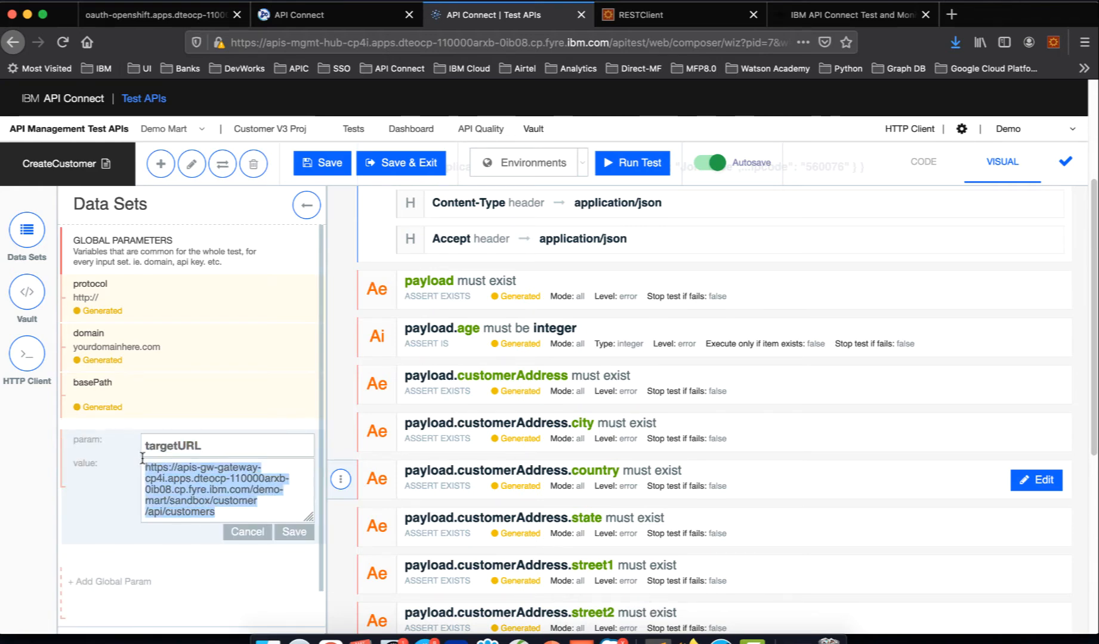
pyautogui.click(329, 17)
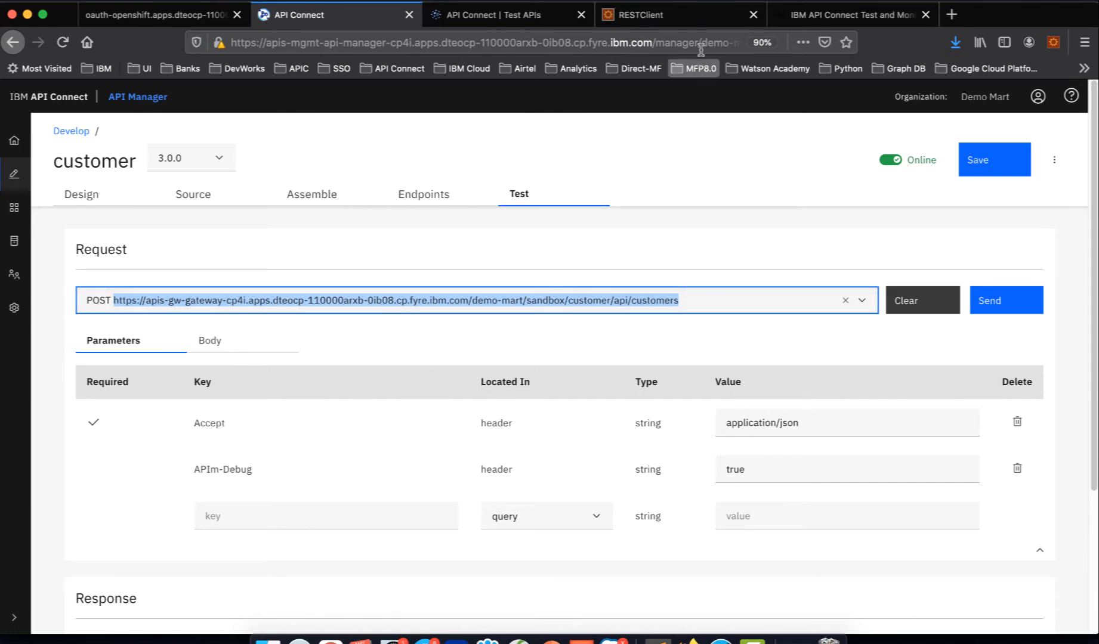
pyautogui.click(515, 17)
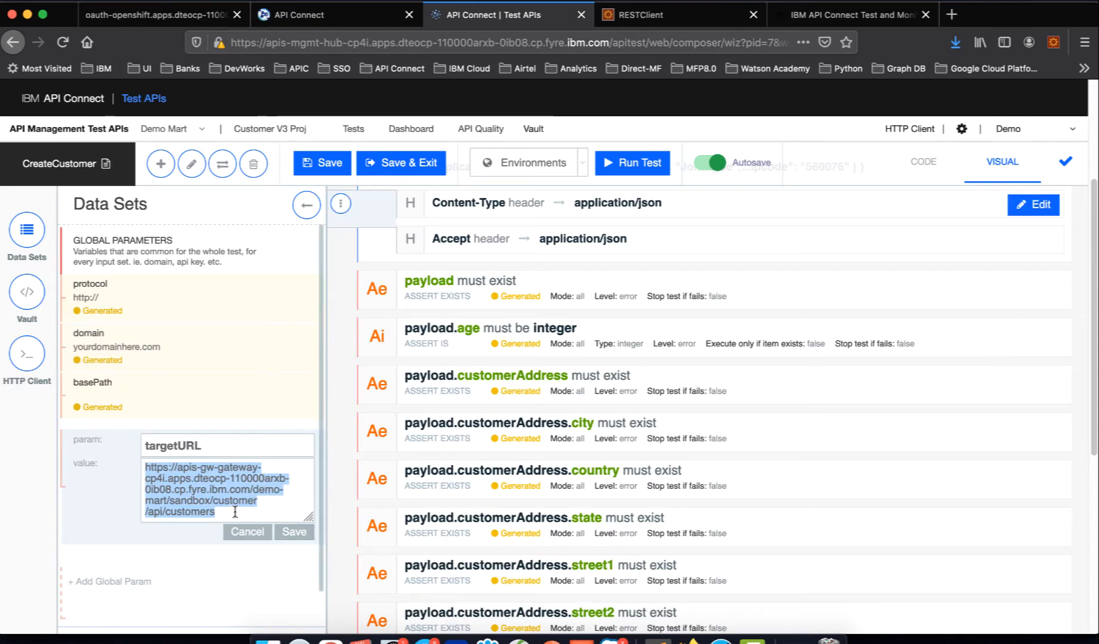
pyautogui.click(294, 532)
# Step: Set the POST request's URL to ${targetURL}, apply the edit, and select the POST request
pyautogui.scroll(3, 599, 331)
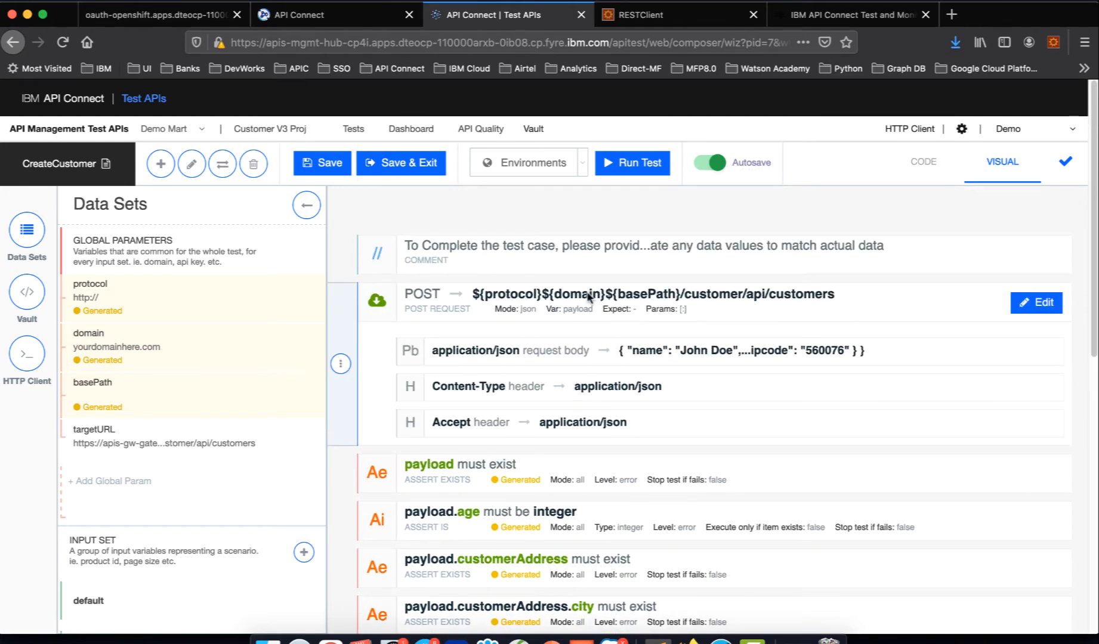
pyautogui.click(589, 297)
pyautogui.tripleClick(817, 358)
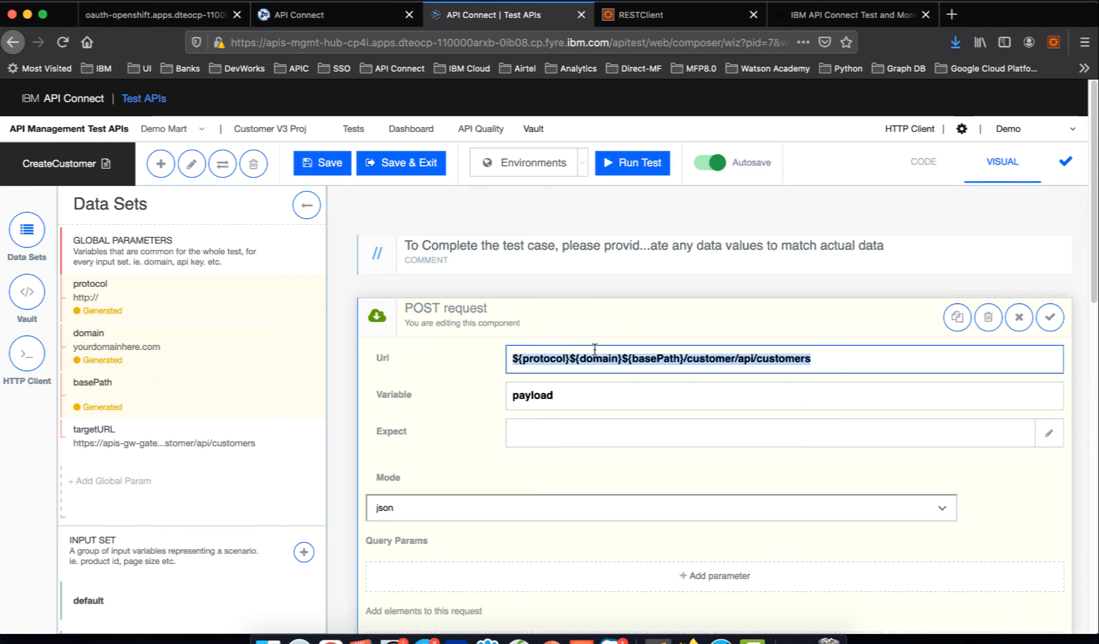
pyautogui.doubleClick(540, 361)
pyautogui.write('targetUR')
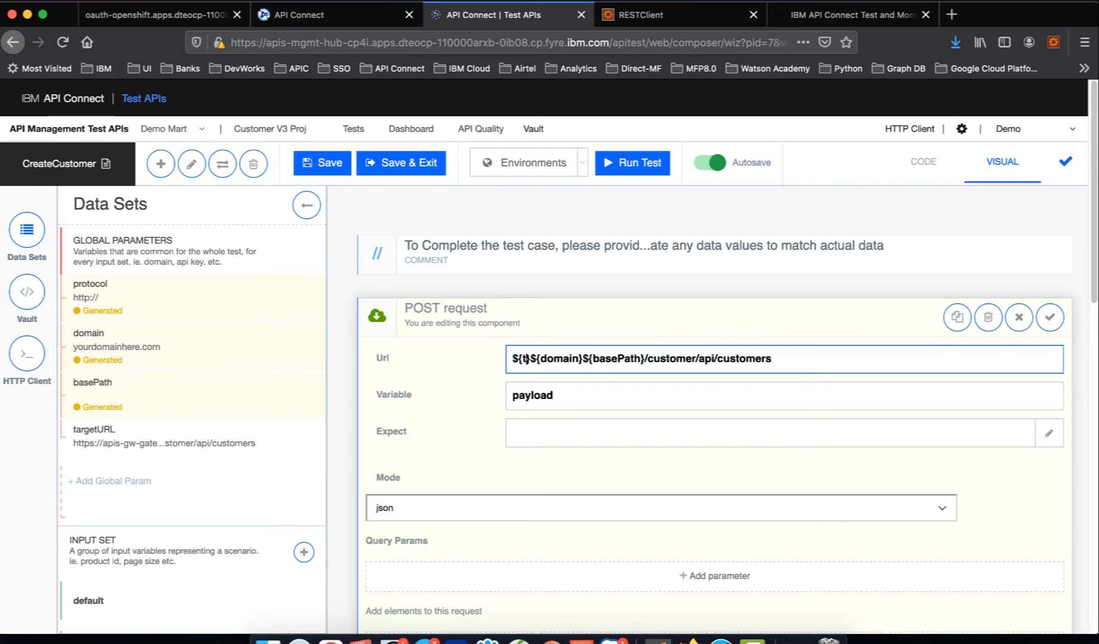
pyautogui.write('L')
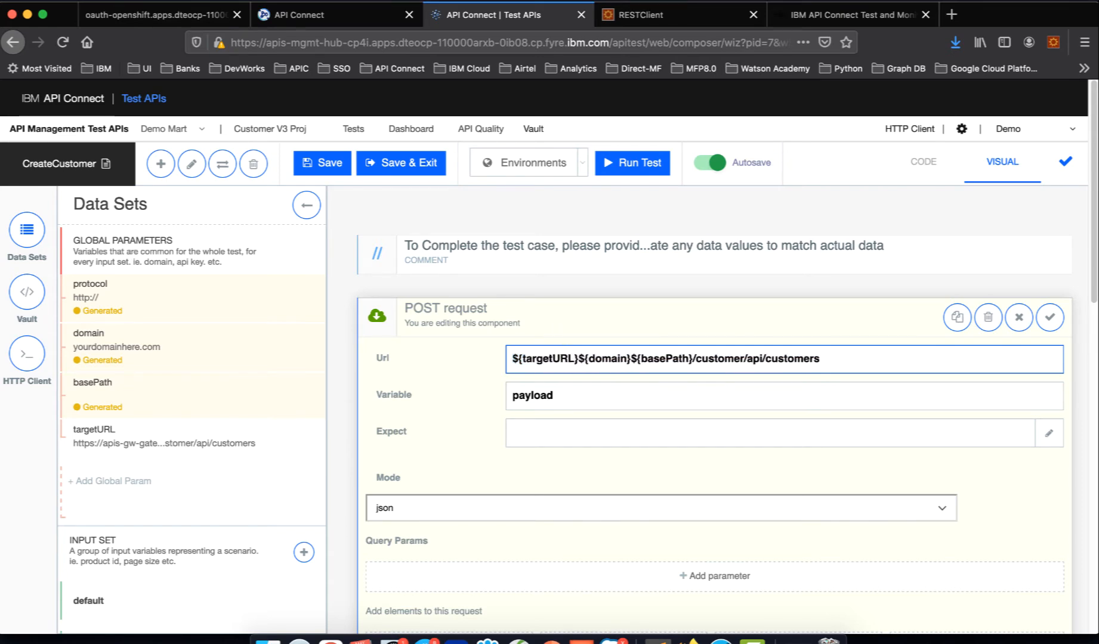
pyautogui.moveTo(579, 358); pyautogui.dragTo(947, 380)
pyautogui.press('BackSpace')
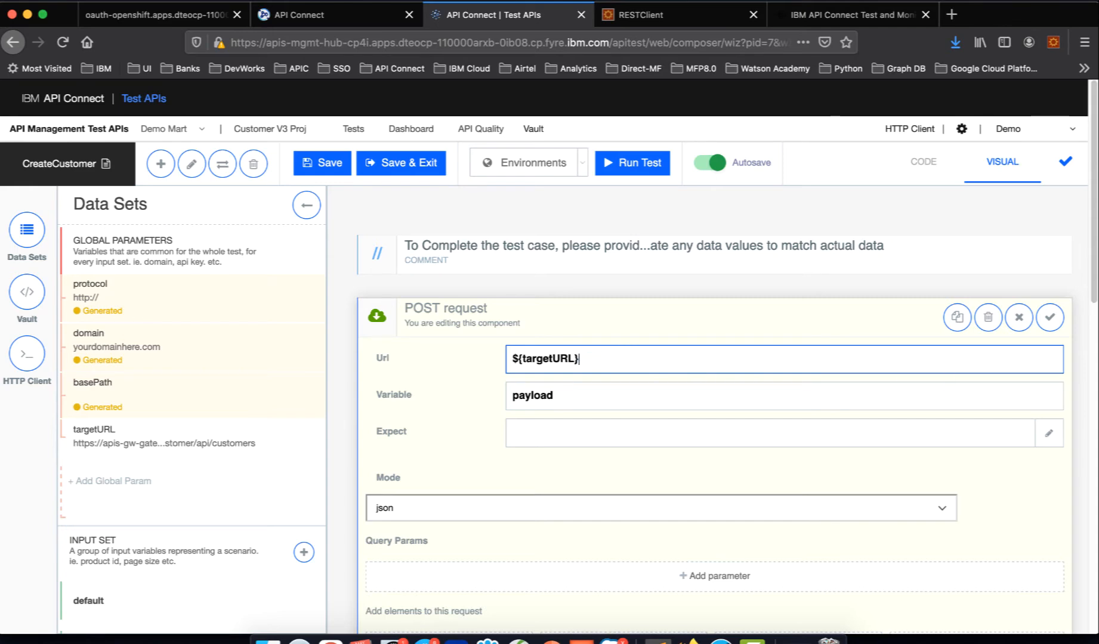
pyautogui.click(1050, 317)
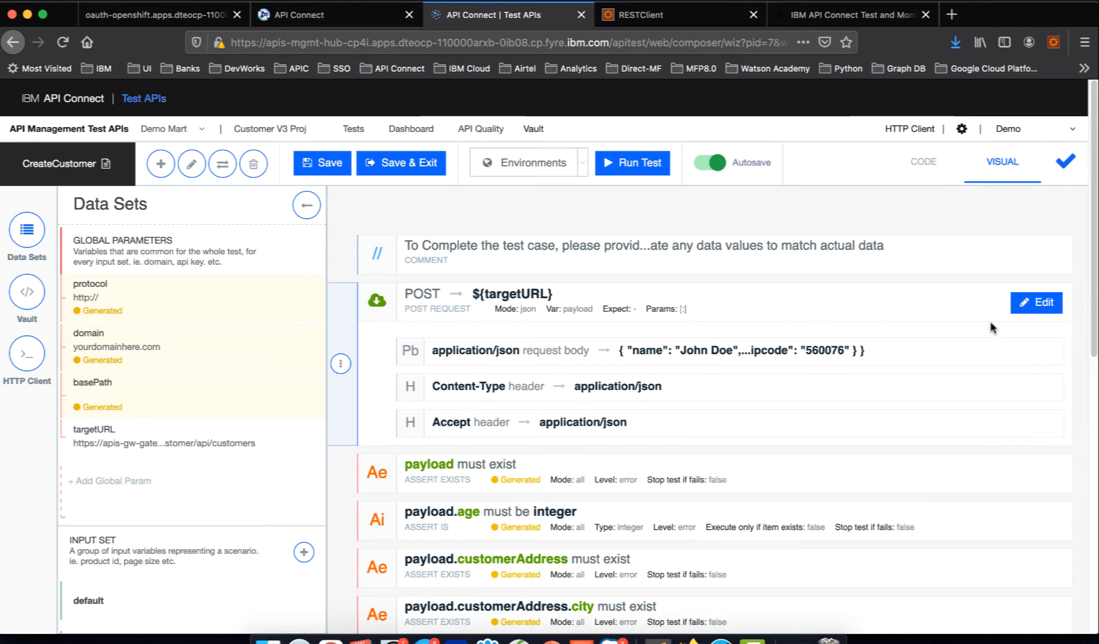
pyautogui.click(585, 300)
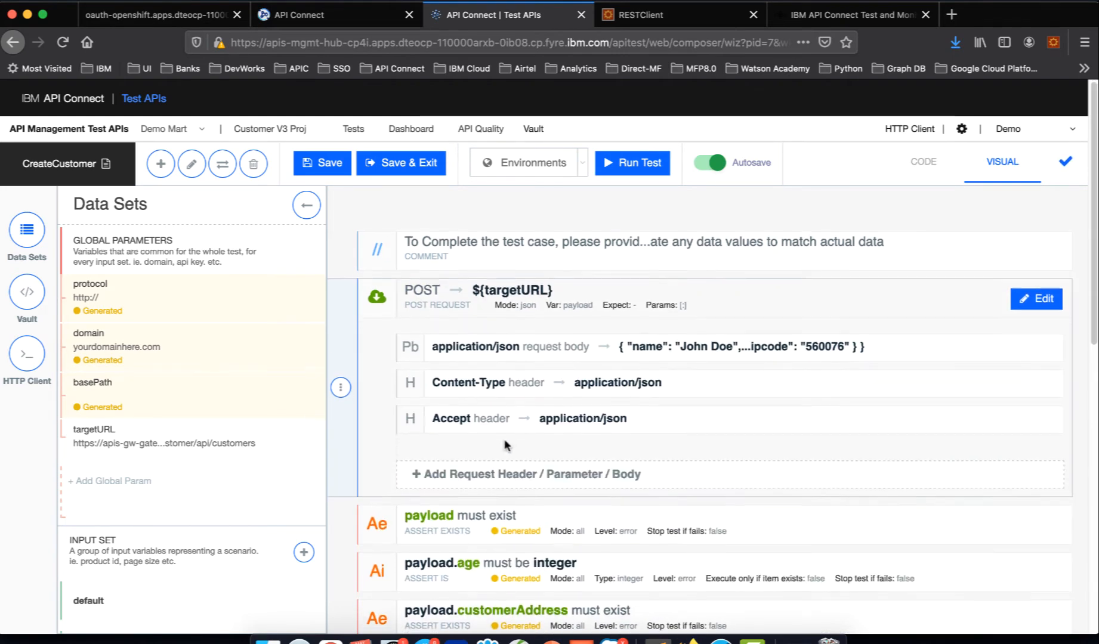
# Step: Set the closing DELETE request's URL to ${targetURL}/${id} and apply the edit
pyautogui.scroll(-1, 506, 440)
pyautogui.scroll(-5, 540, 382)
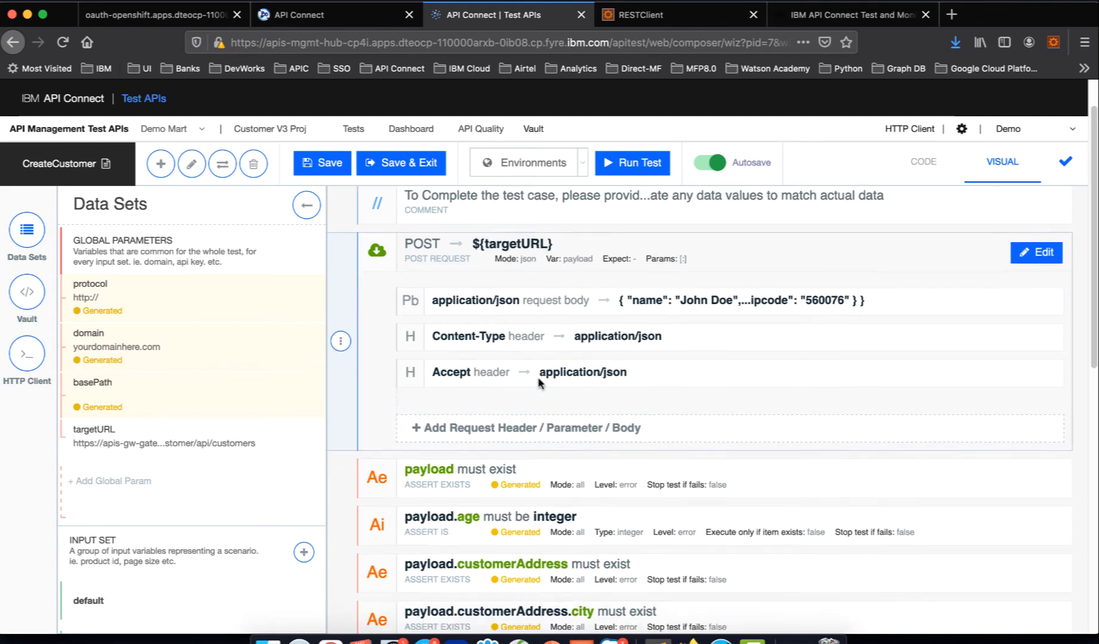
pyautogui.scroll(-6, 539, 382)
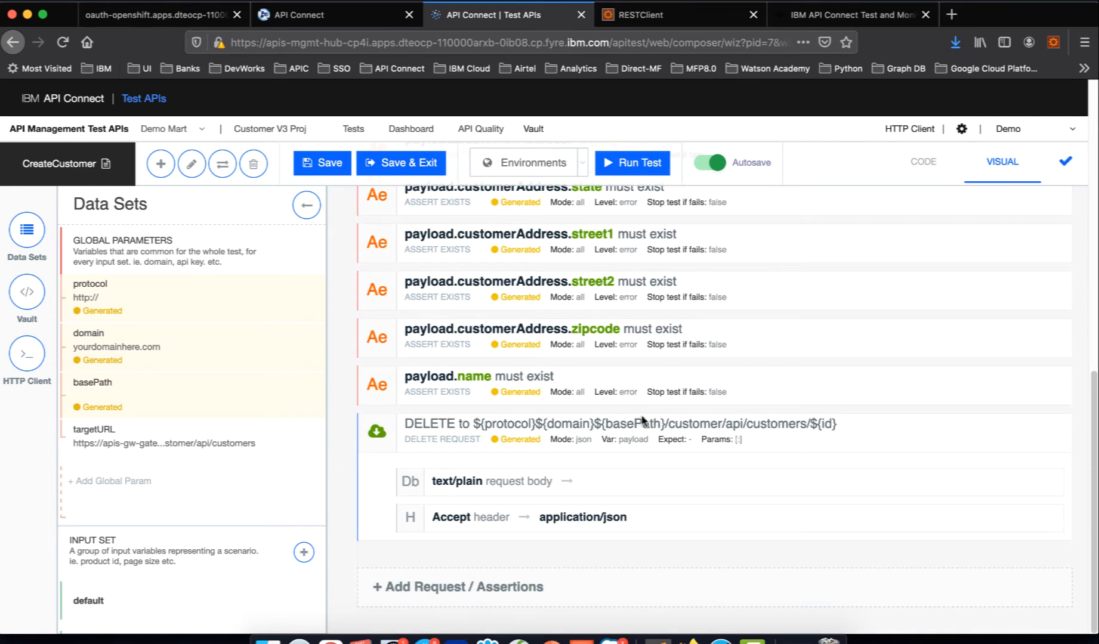
pyautogui.click(568, 425)
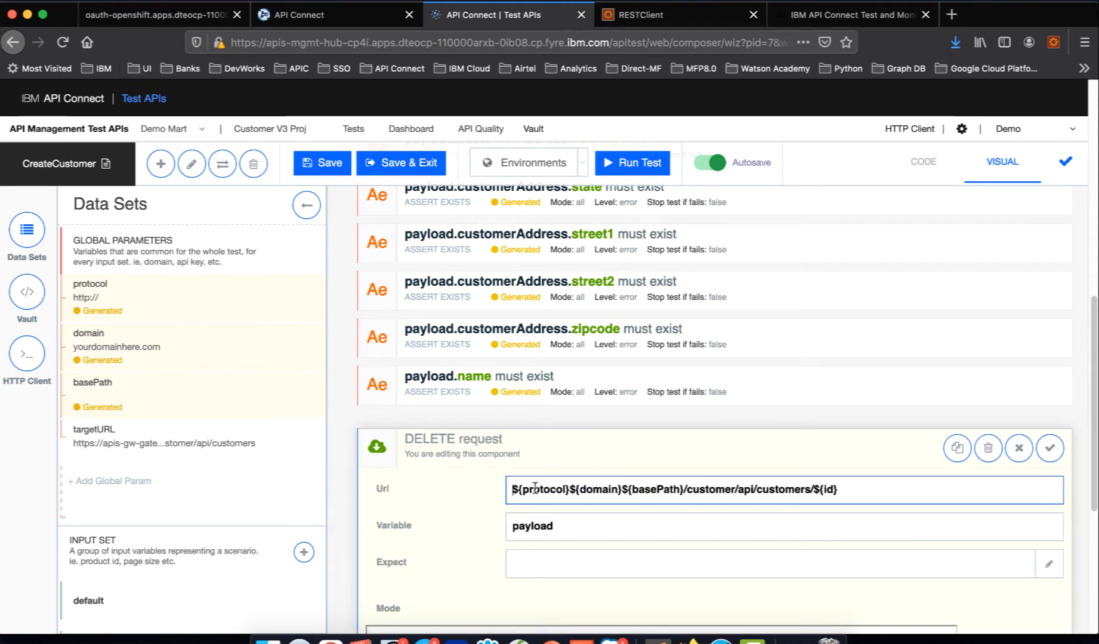
pyautogui.moveTo(523, 489); pyautogui.dragTo(812, 489)
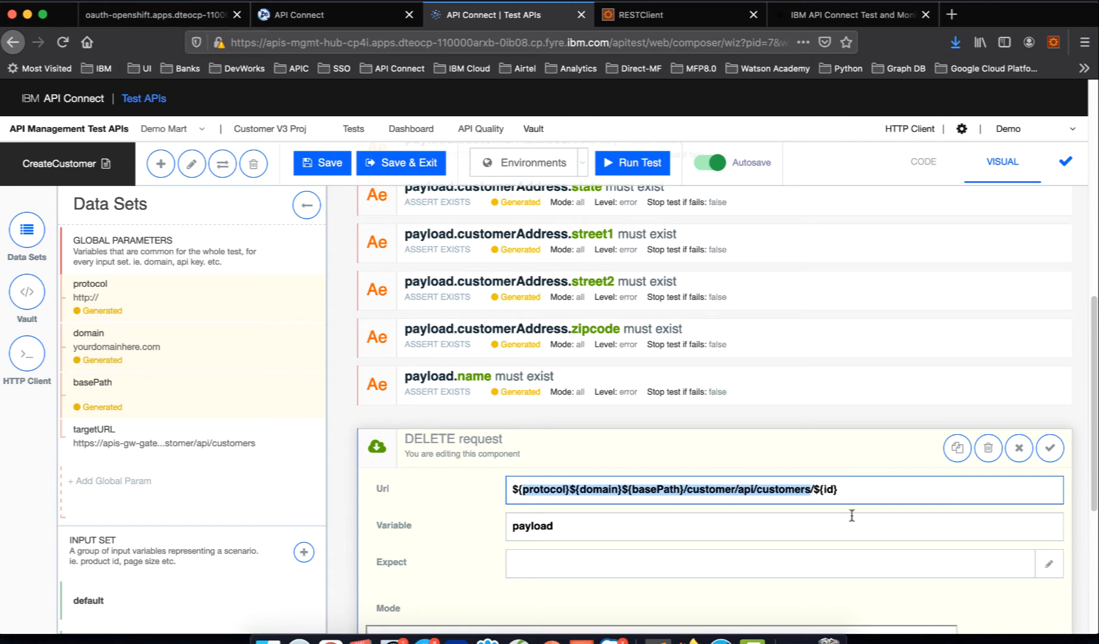
pyautogui.write('{target')
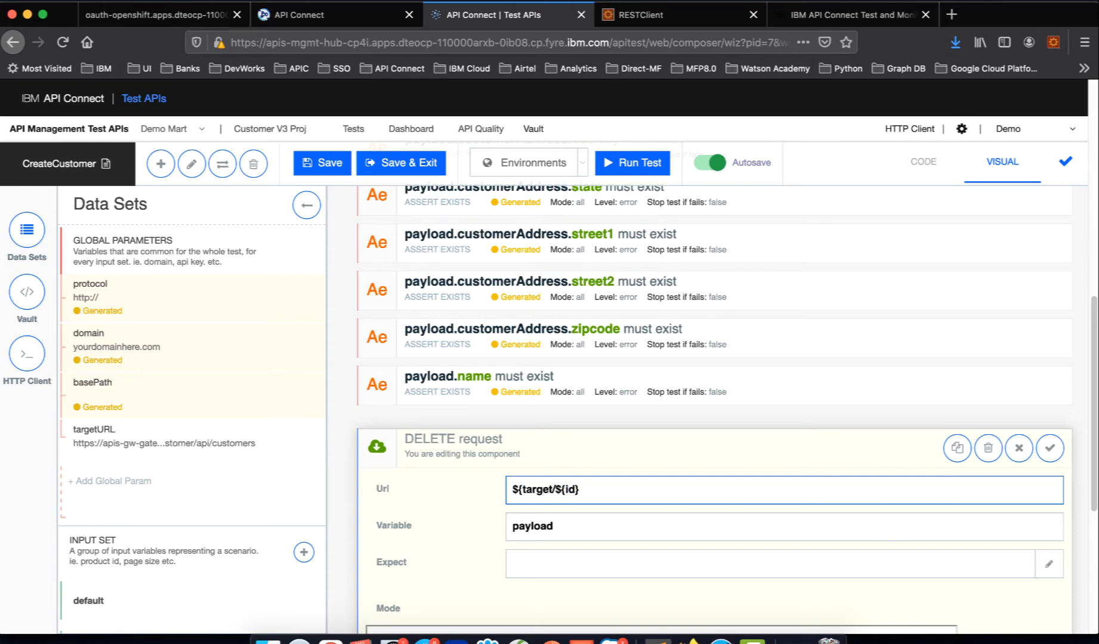
pyautogui.write('URL}')
pyautogui.press('super+a')
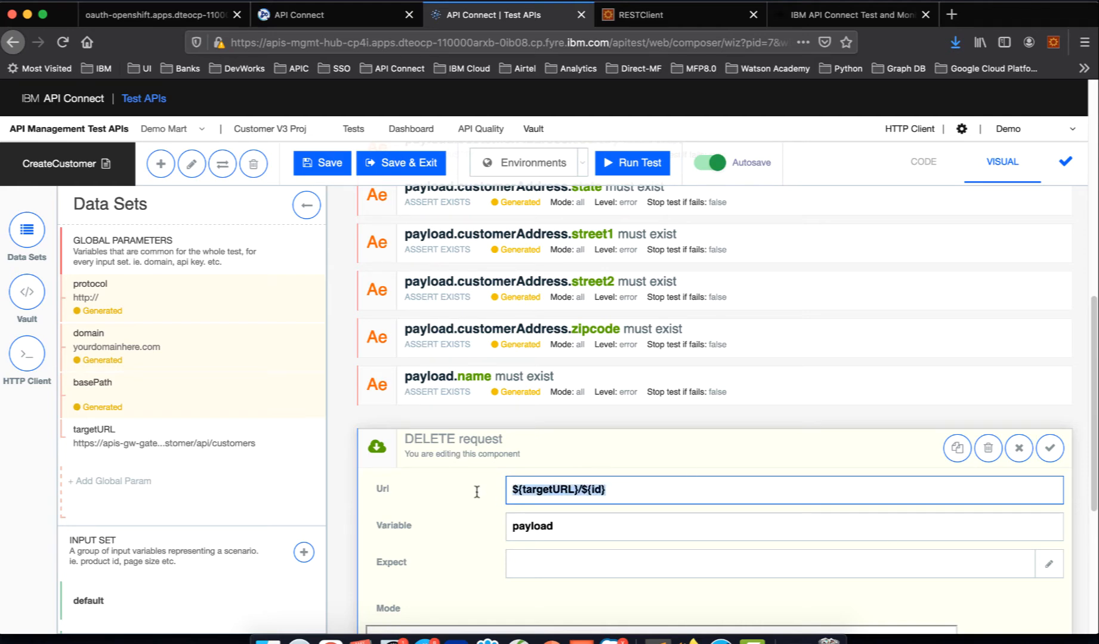
pyautogui.click(616, 489)
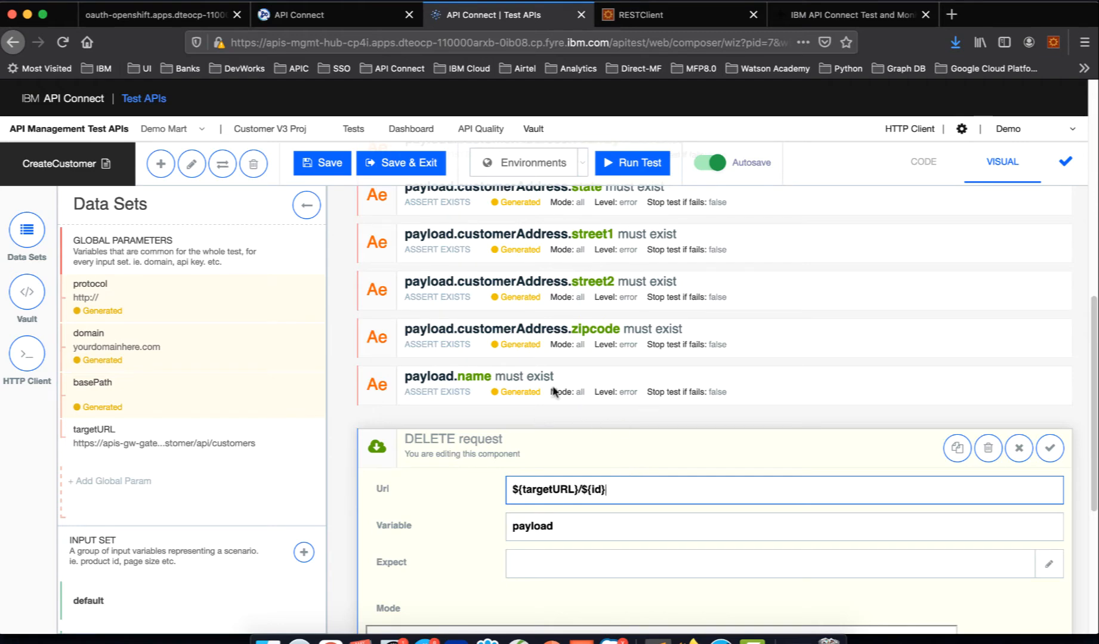
pyautogui.click(1050, 448)
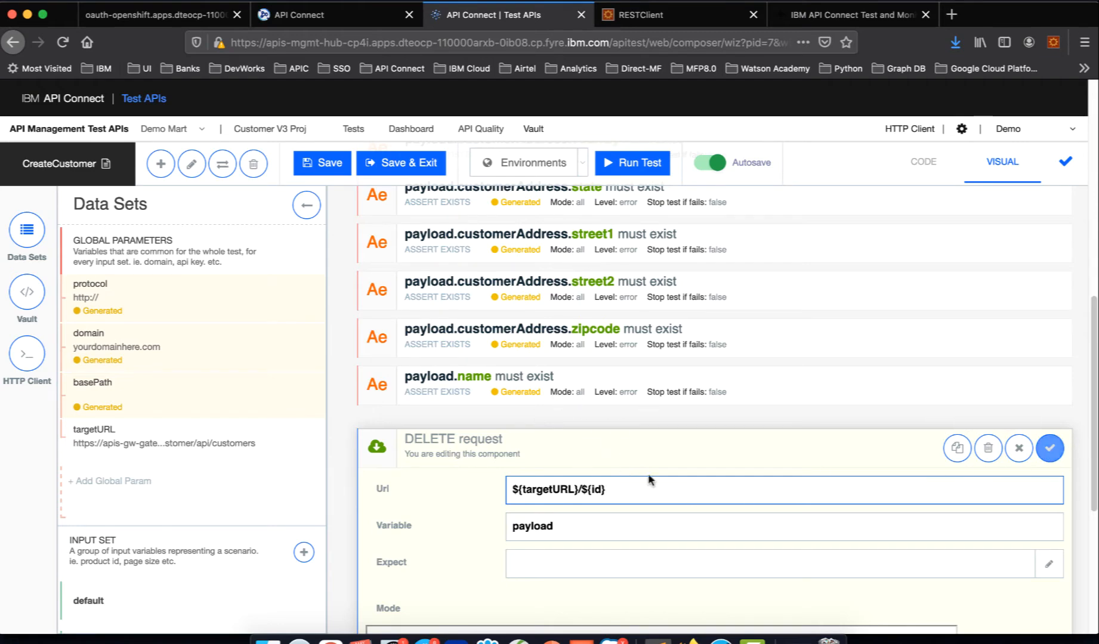
pyautogui.click(1049, 448)
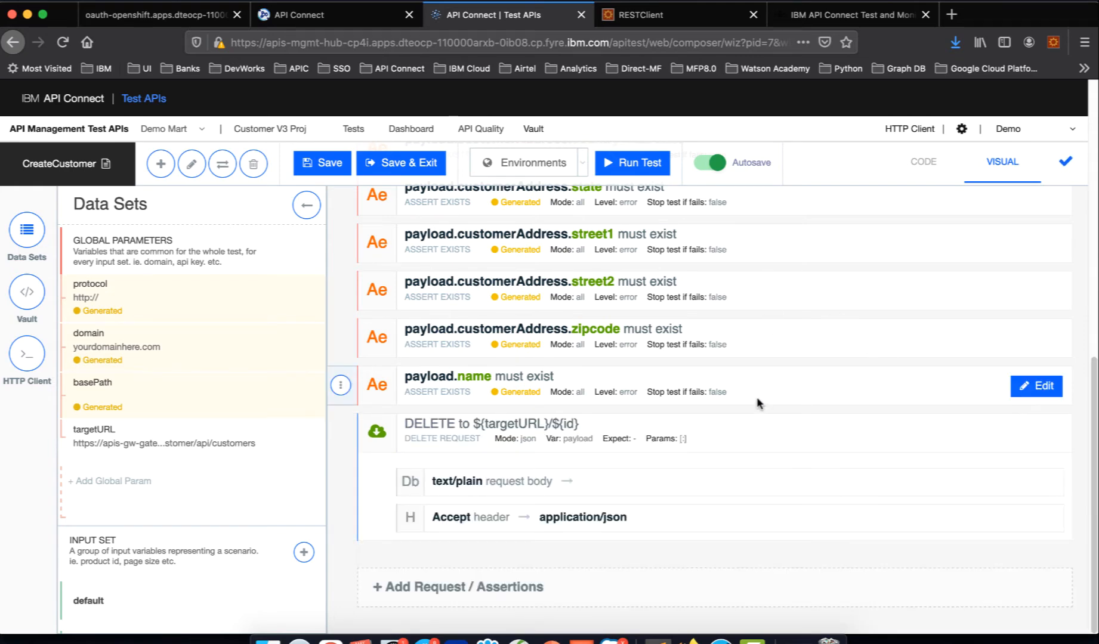
# Step: Change the DELETE request's URL to ${targetURL}/${payload.id}, apply the edit, and save the test
pyautogui.scroll(2, 756, 399)
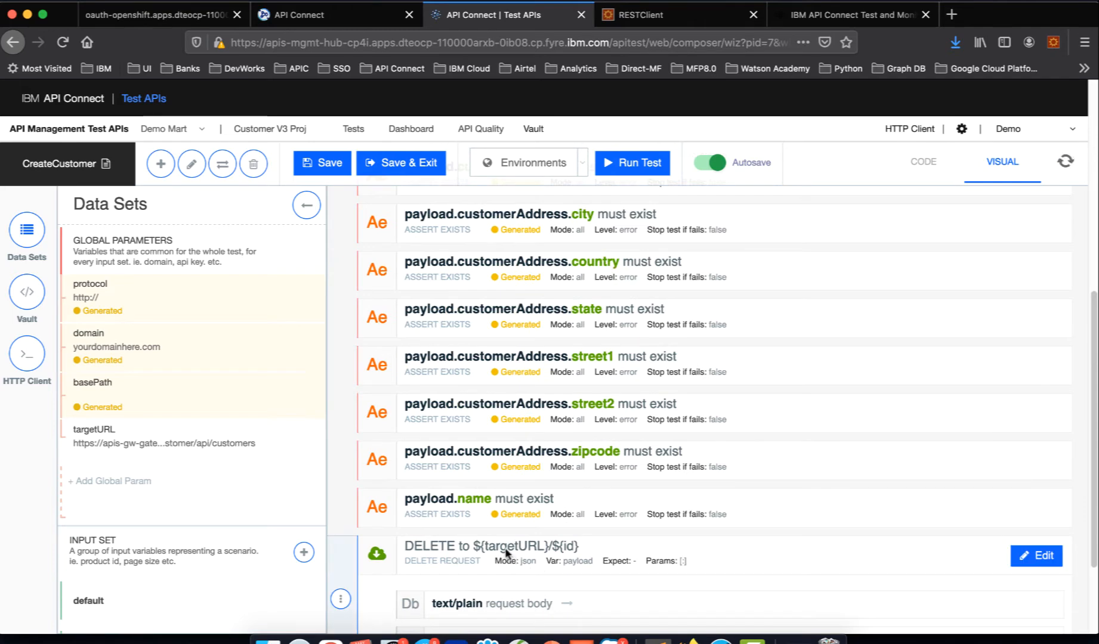
pyautogui.click(505, 553)
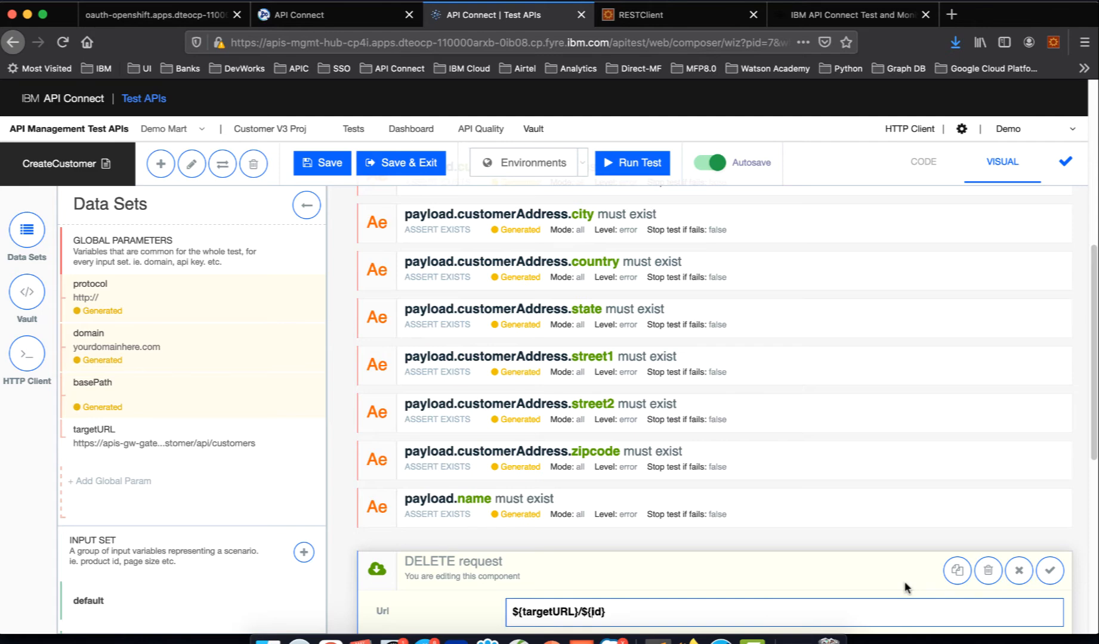
pyautogui.write('payload.')
pyautogui.scroll(-3, 996, 460)
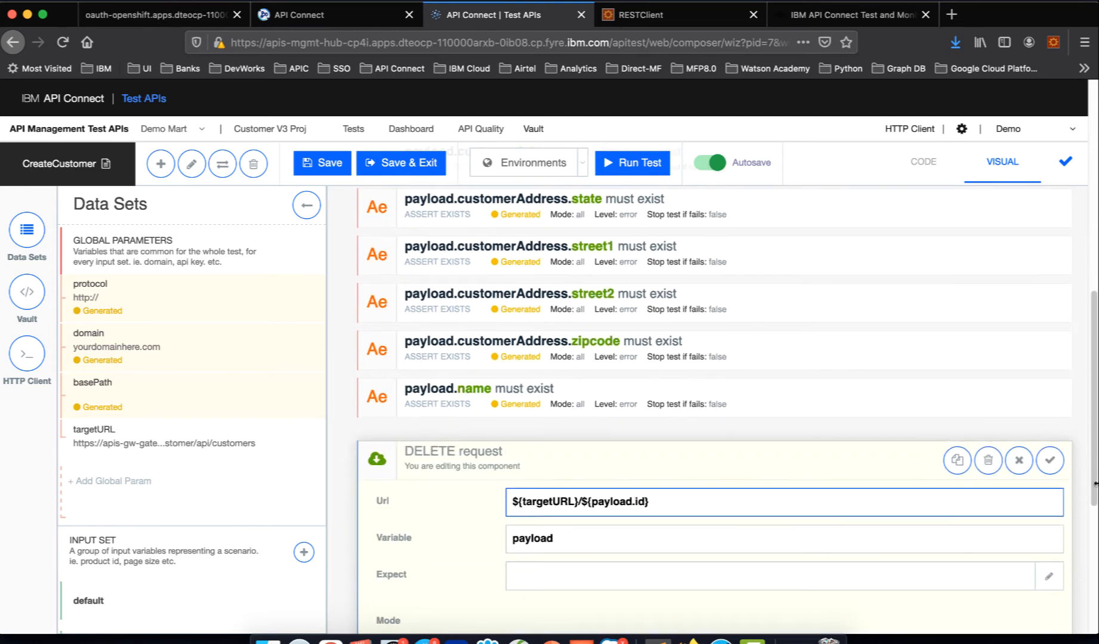
pyautogui.click(1048, 461)
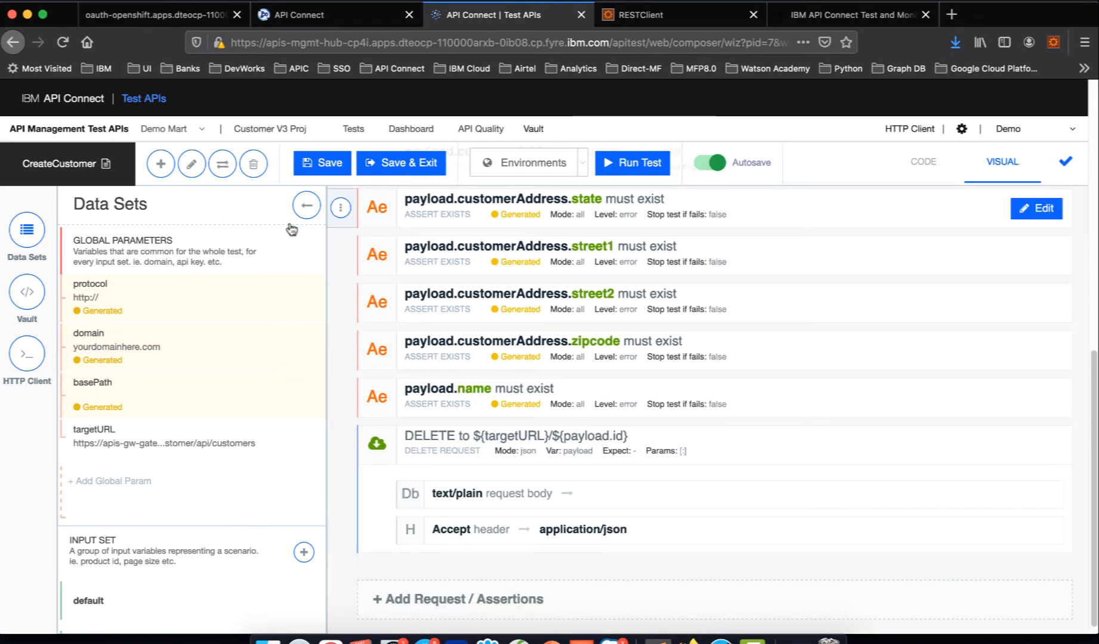
pyautogui.click(330, 163)
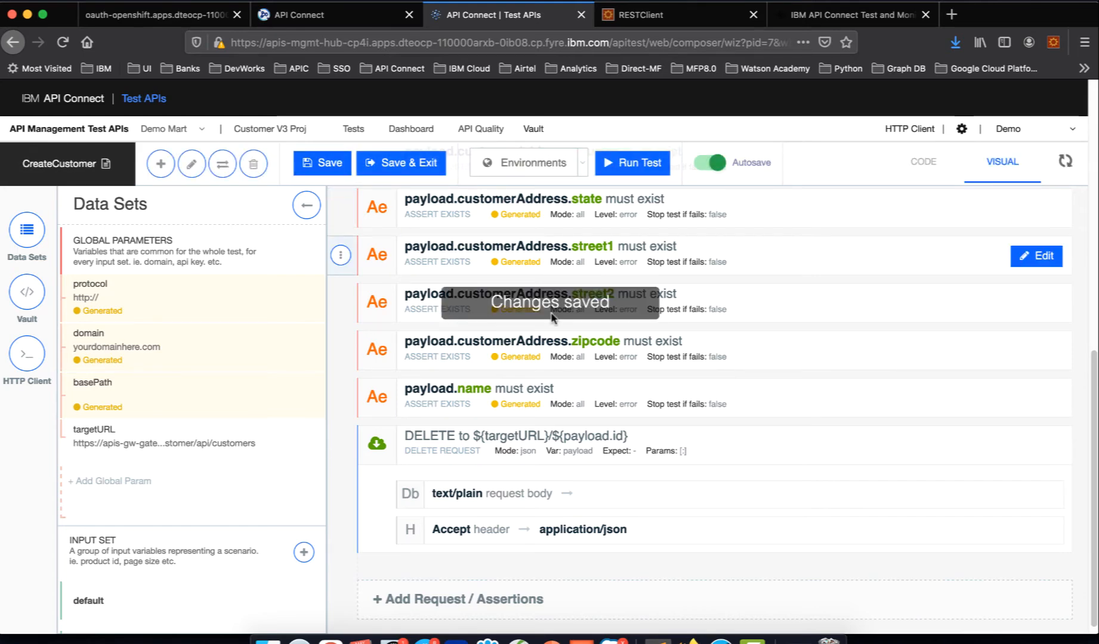
# Step: Check the configured POST and DELETE requests, and run the CreateCustomer test with the Default agent
pyautogui.scroll(10, 677, 405)
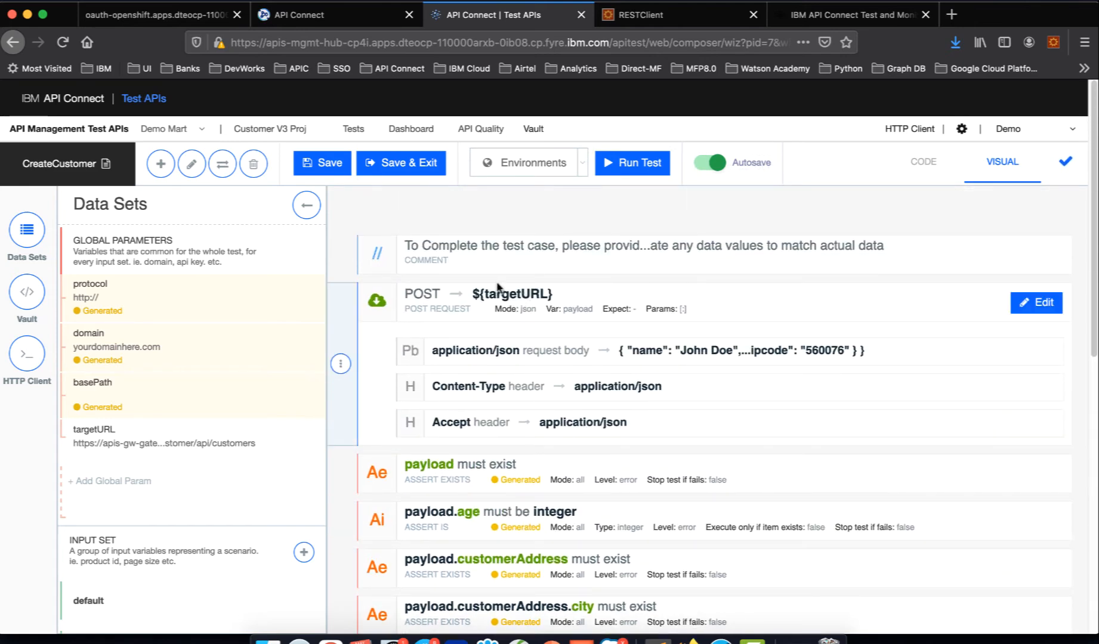
pyautogui.scroll(-1, 507, 372)
pyautogui.scroll(-10, 505, 370)
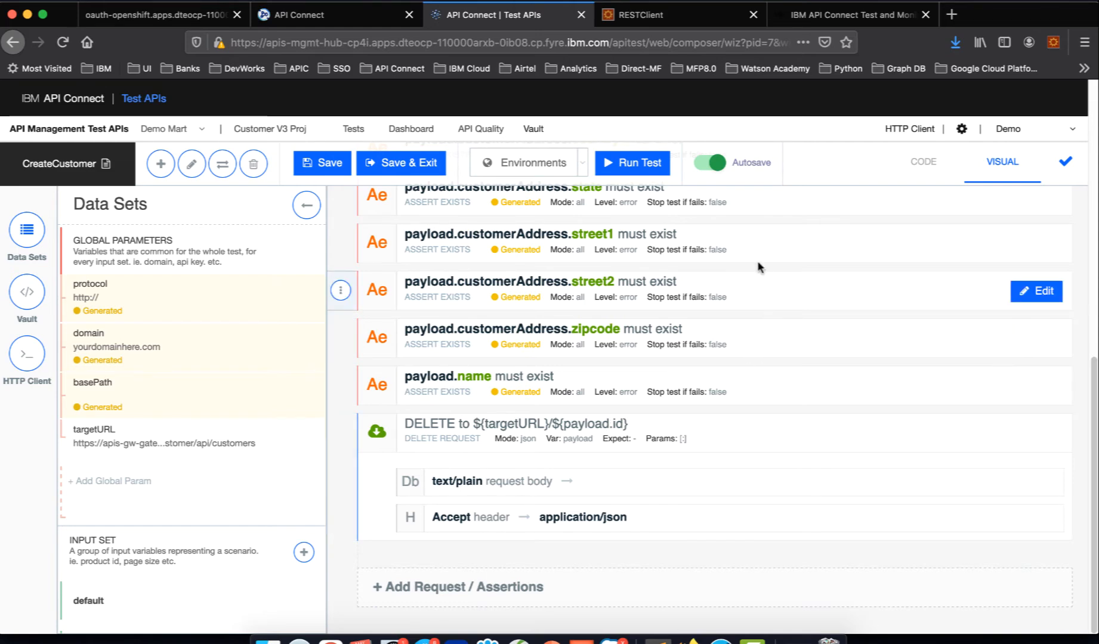
pyautogui.click(649, 168)
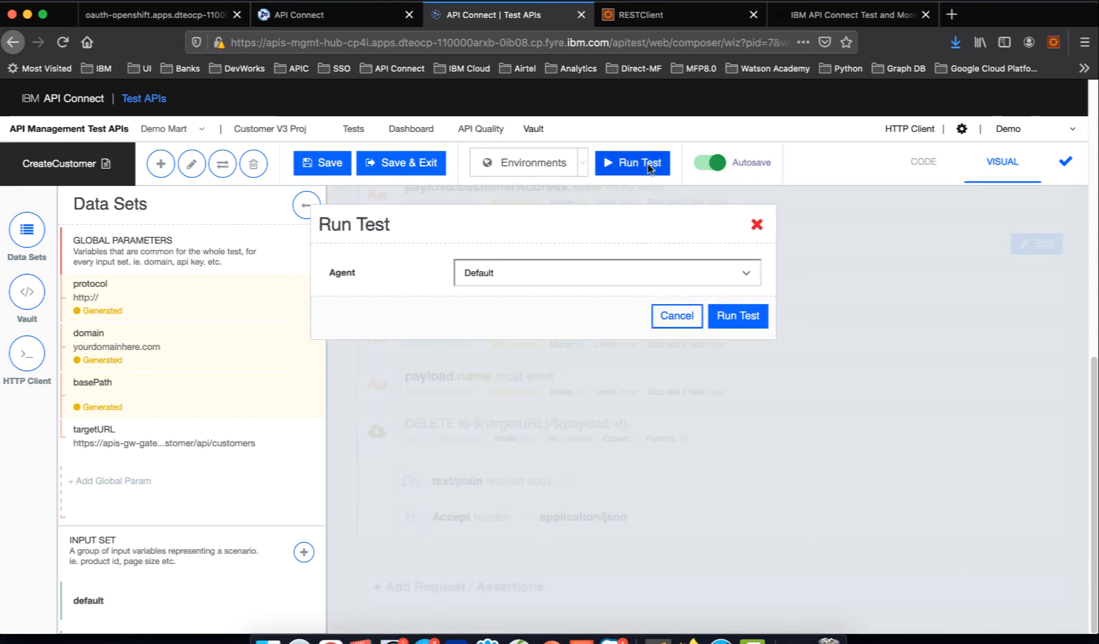
pyautogui.click(738, 321)
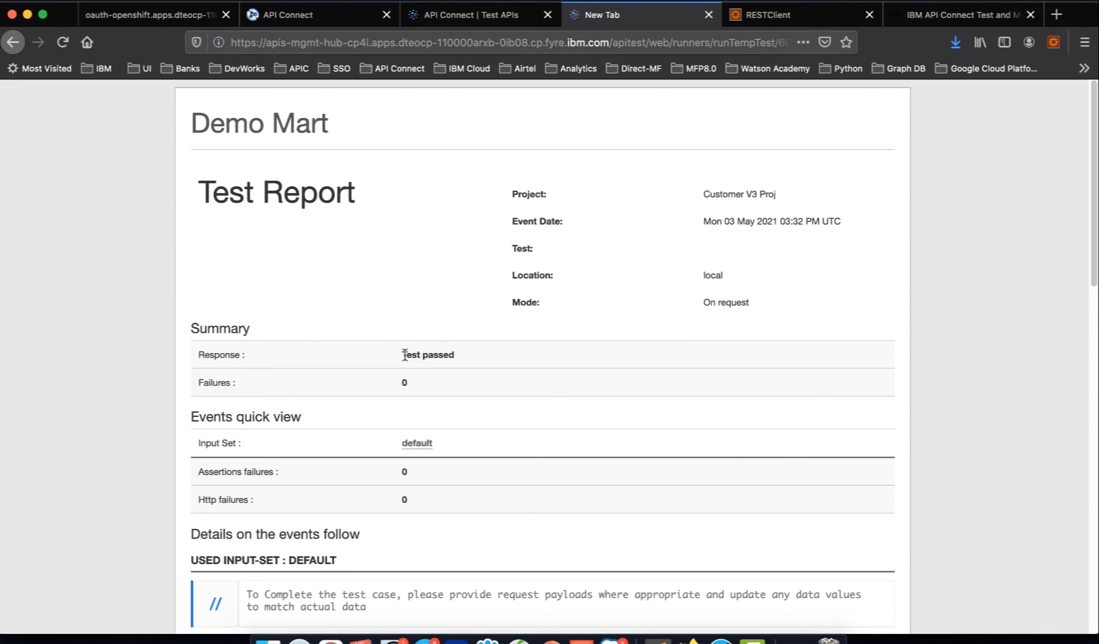
# Step: Examine the test report's response and failures summary, and inspect the POST request's details and JSON body
pyautogui.moveTo(403, 355); pyautogui.dragTo(476, 358)
pyautogui.click(395, 400)
pyautogui.doubleClick(403, 381)
pyautogui.scroll(-3, 510, 413)
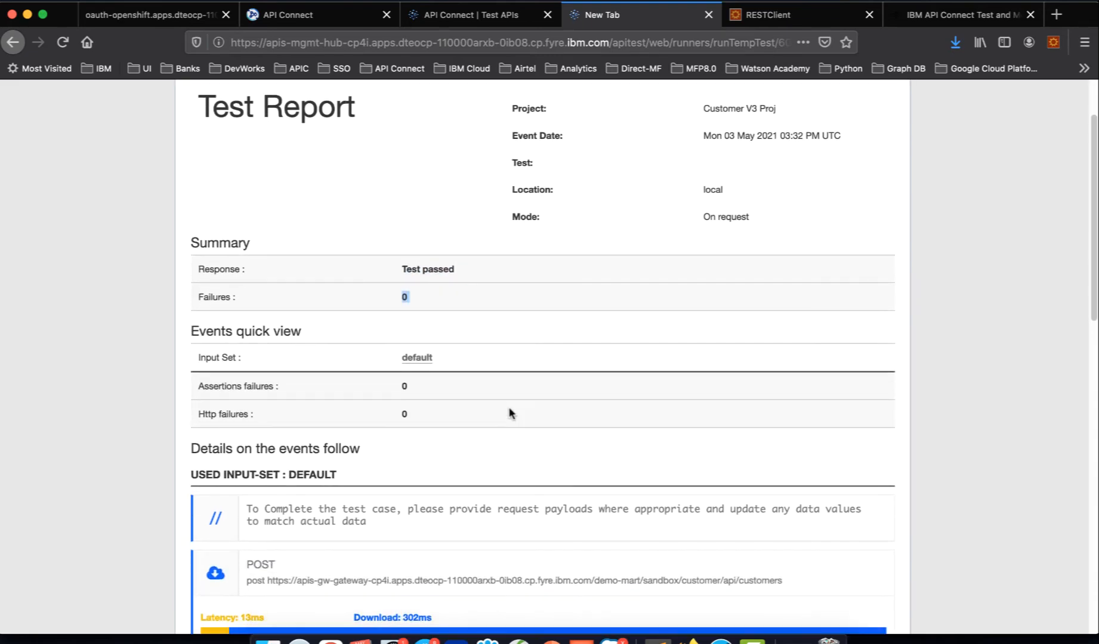
pyautogui.scroll(-12, 510, 413)
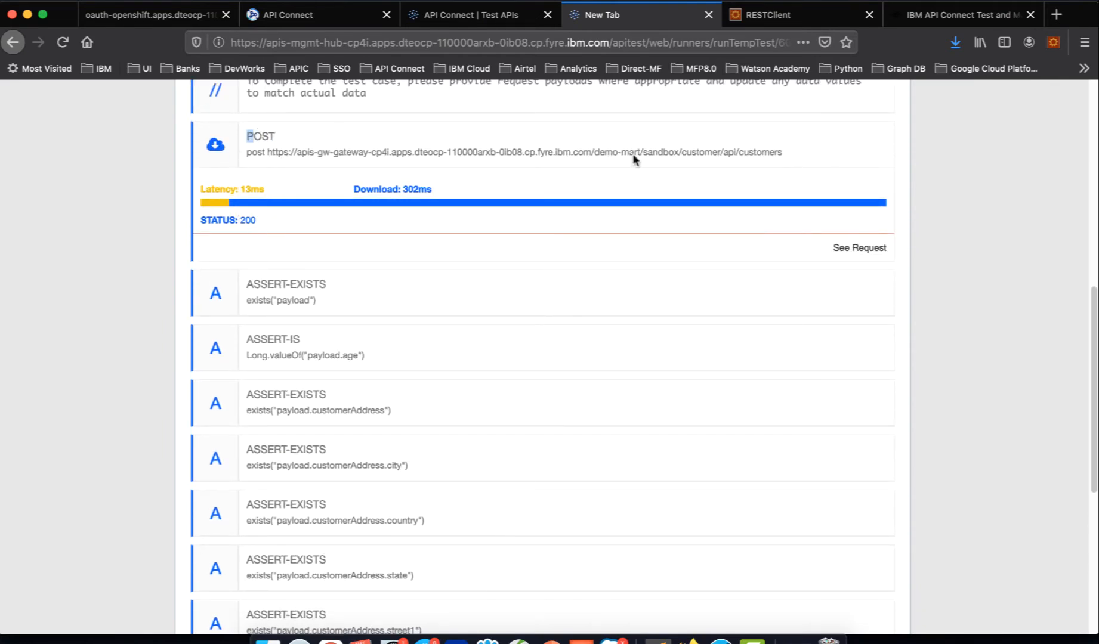
pyautogui.click(861, 248)
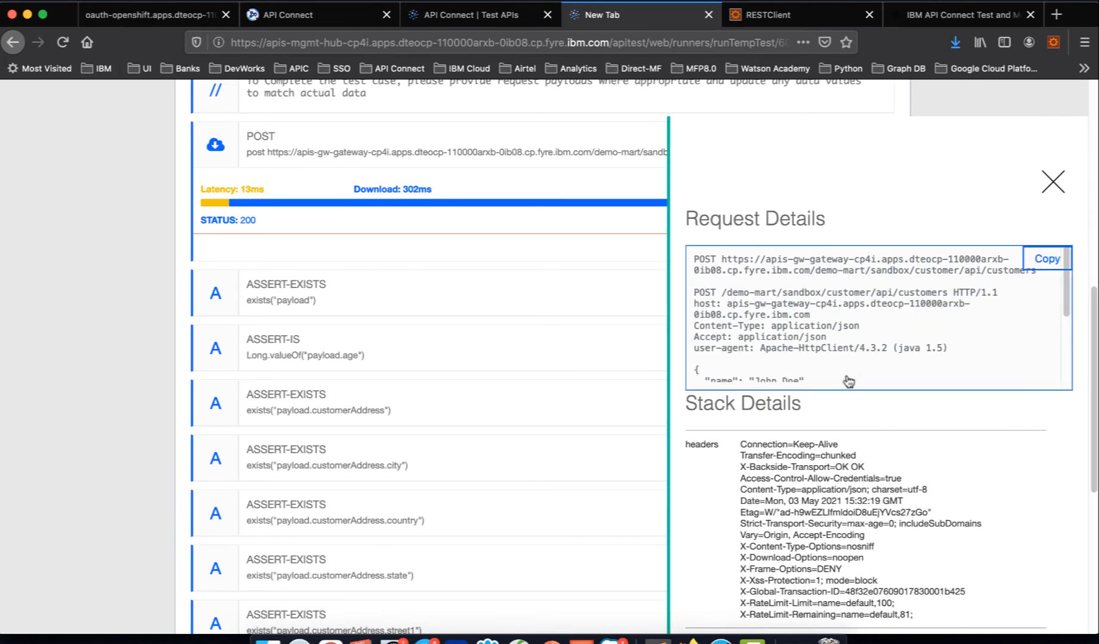
pyautogui.scroll(-4, 846, 356)
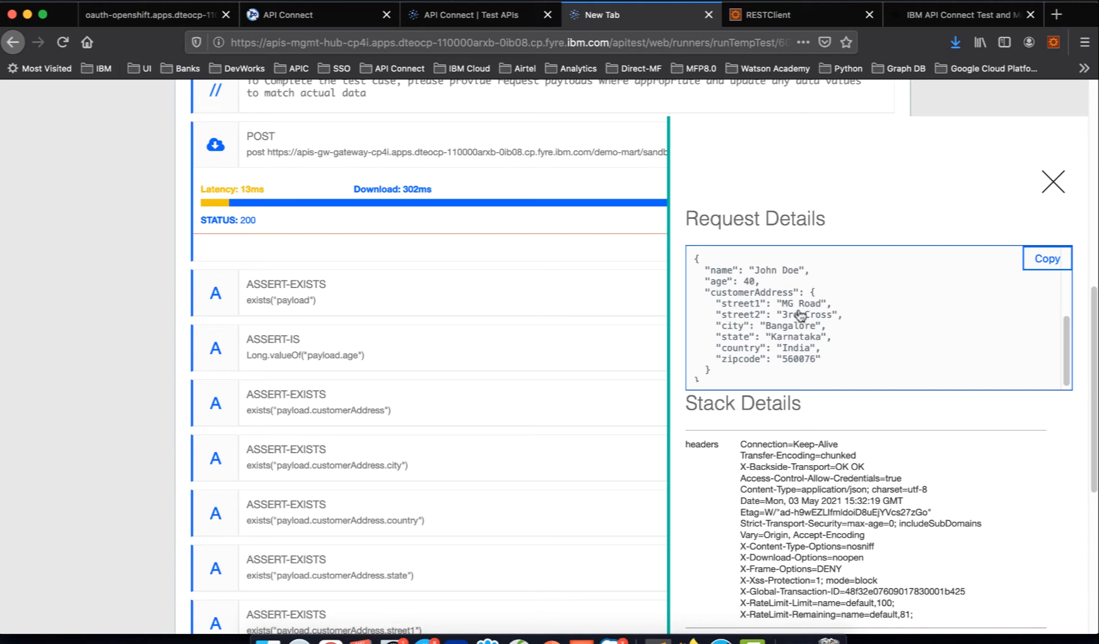
pyautogui.click(1053, 183)
# Step: Review the payload assertions in the test report and open the request details of the final DELETE call
pyautogui.scroll(-3, 582, 394)
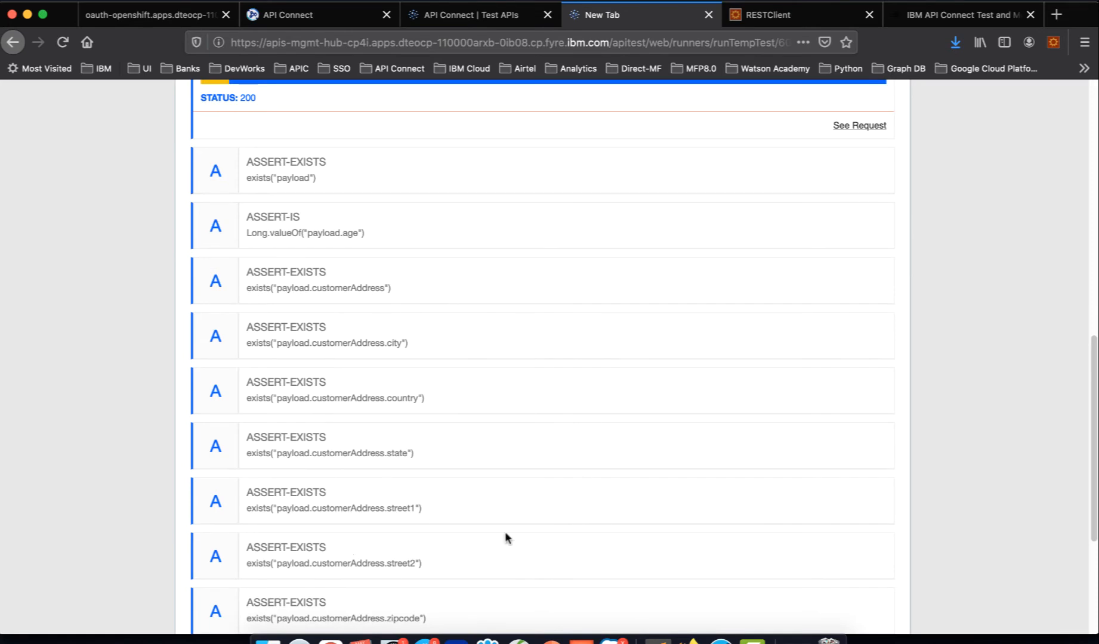
pyautogui.scroll(-2, 370, 457)
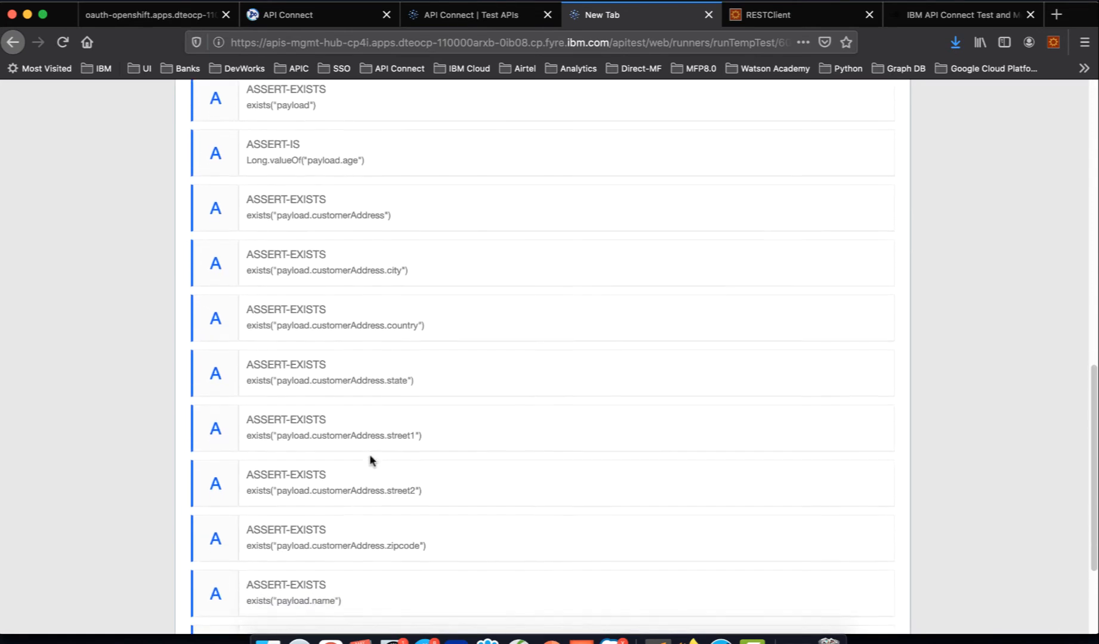
pyautogui.scroll(-1, 399, 379)
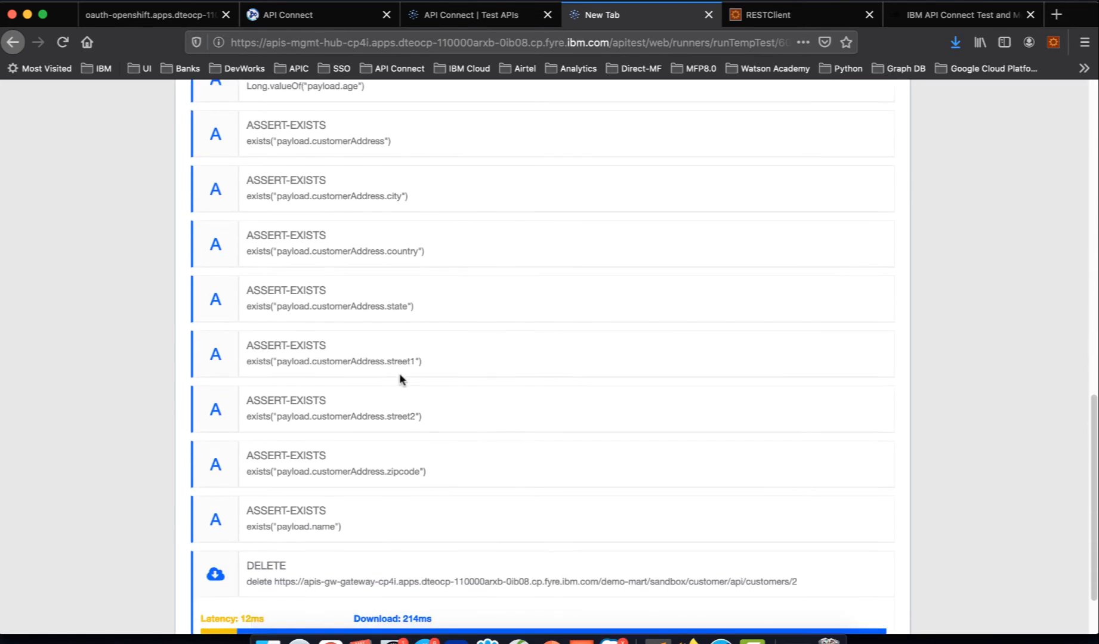
pyautogui.scroll(-2, 513, 384)
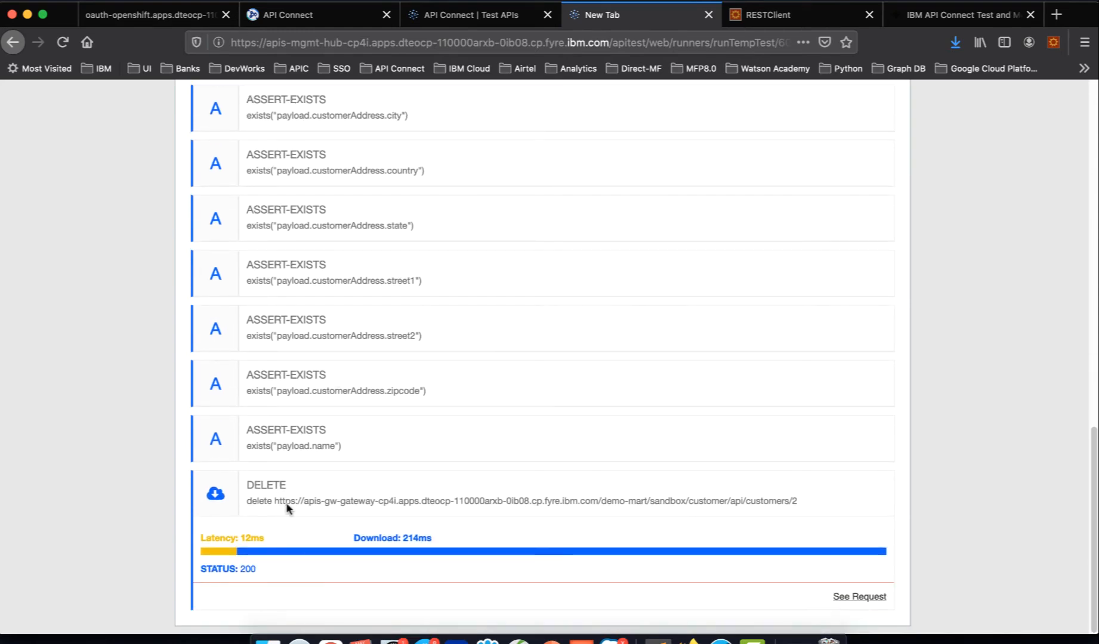
pyautogui.click(861, 598)
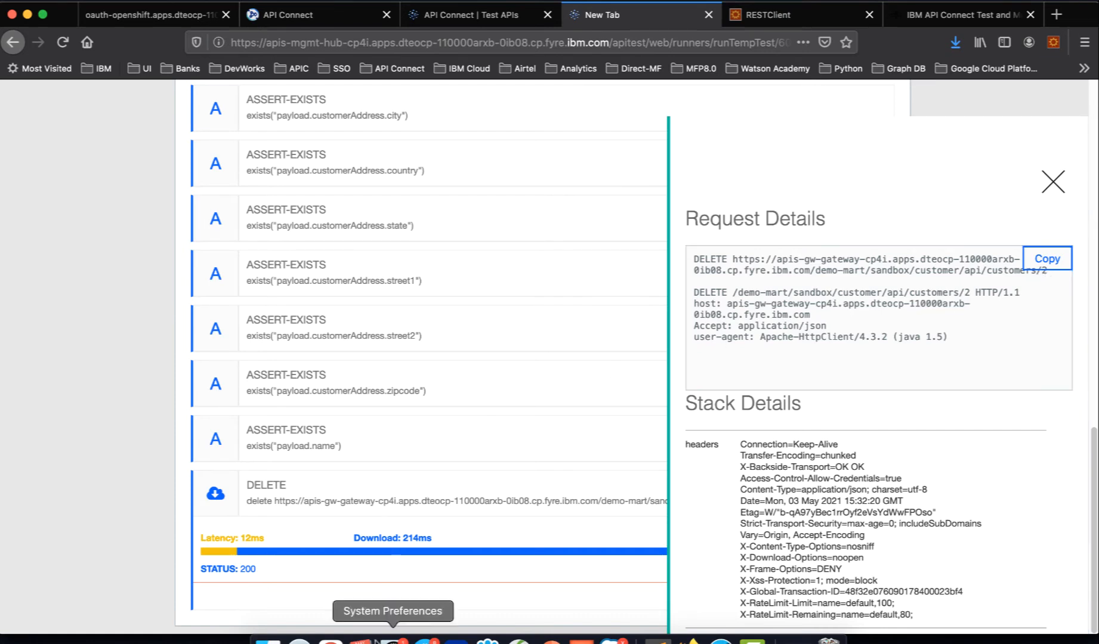
# Step: Rerun the Customers GET query in LoopBack API Explorer, examine the returned records, and return to the test report in Firefox
pyautogui.click(330, 638)
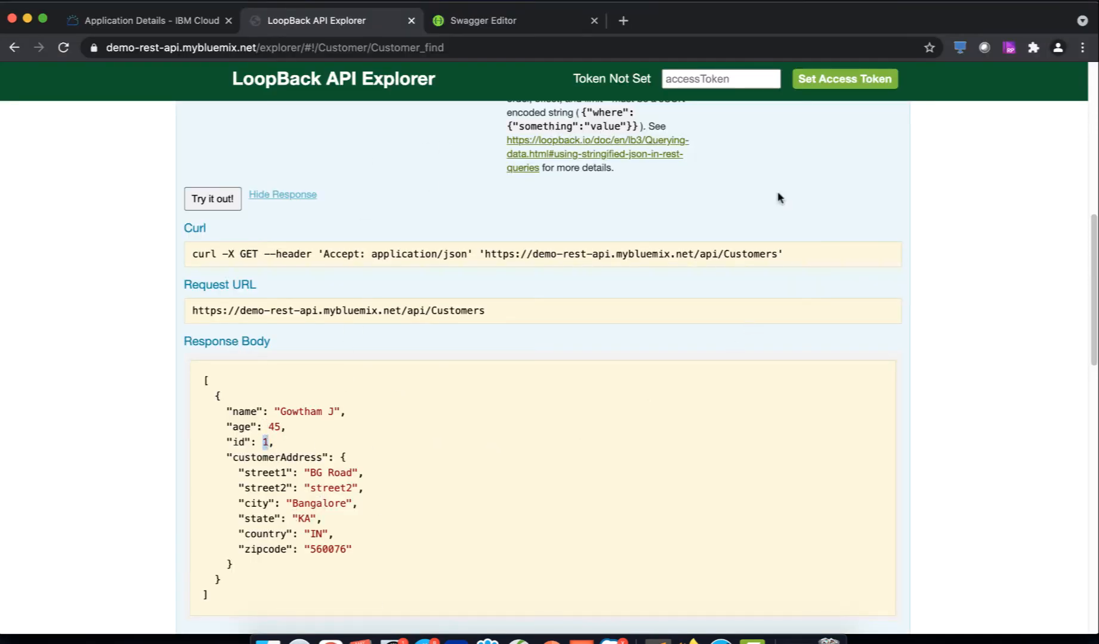
pyautogui.click(236, 206)
pyautogui.scroll(-5, 461, 411)
pyautogui.scroll(1, 462, 411)
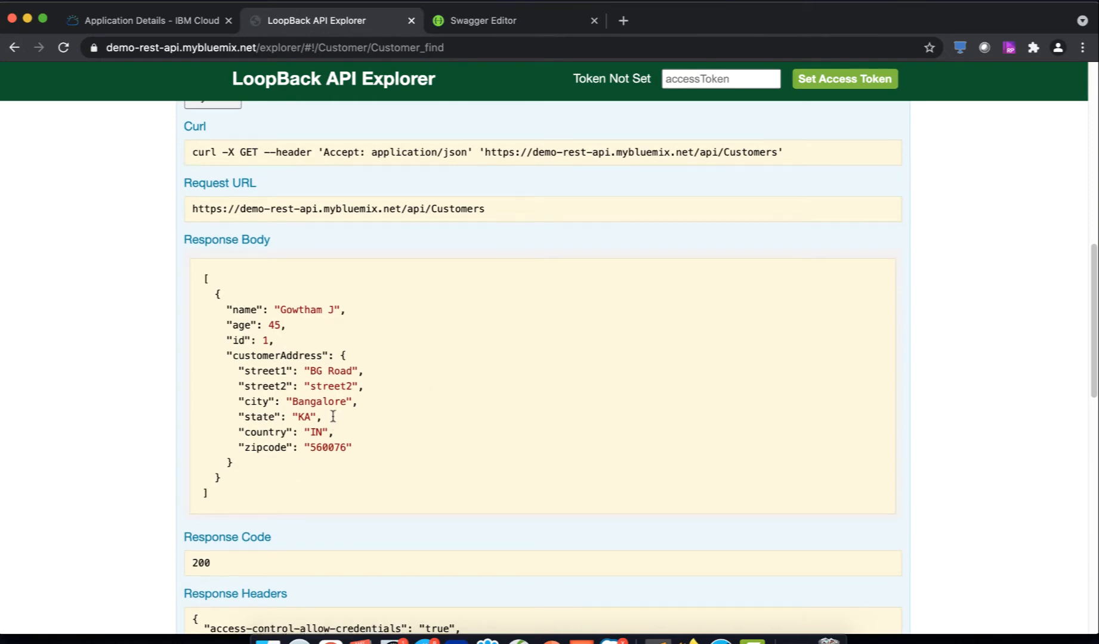
pyautogui.scroll(5, 269, 429)
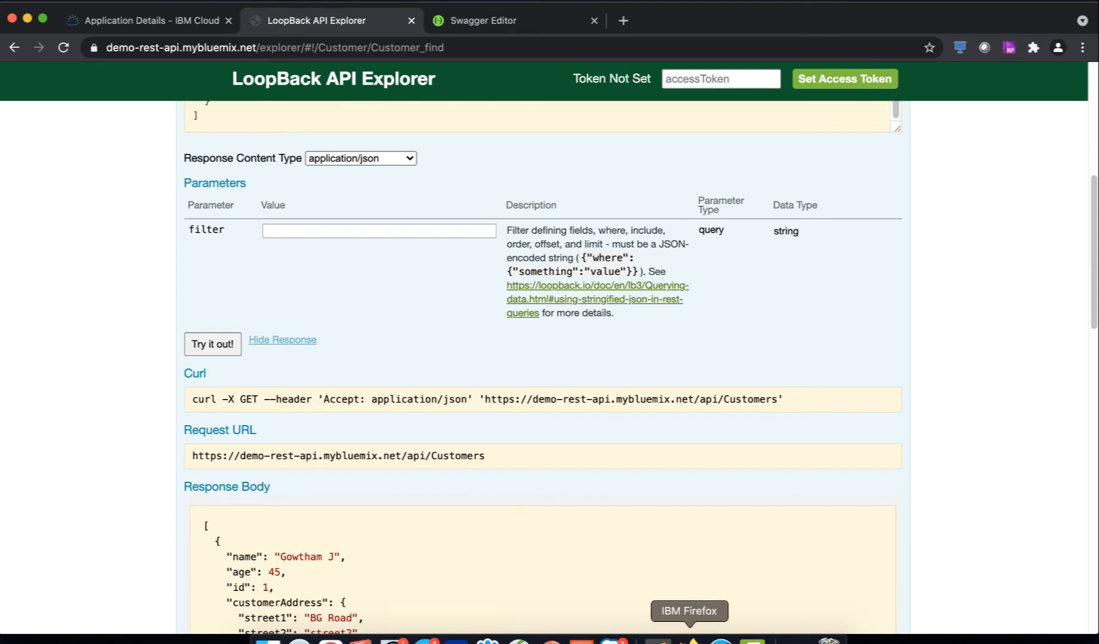
pyautogui.click(690, 640)
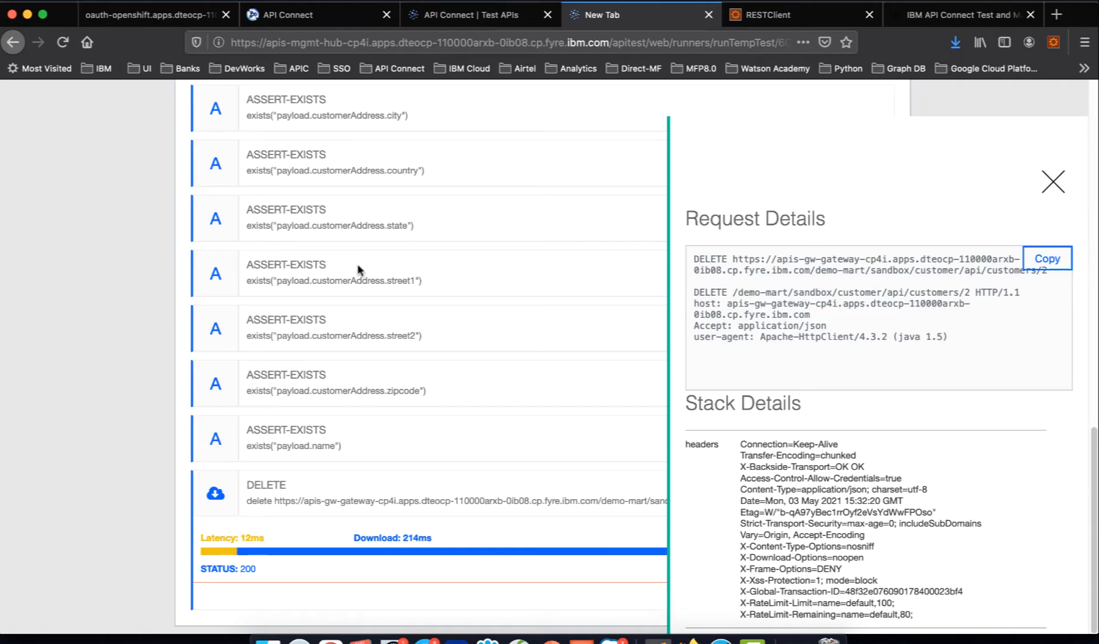
pyautogui.scroll(10, 360, 279)
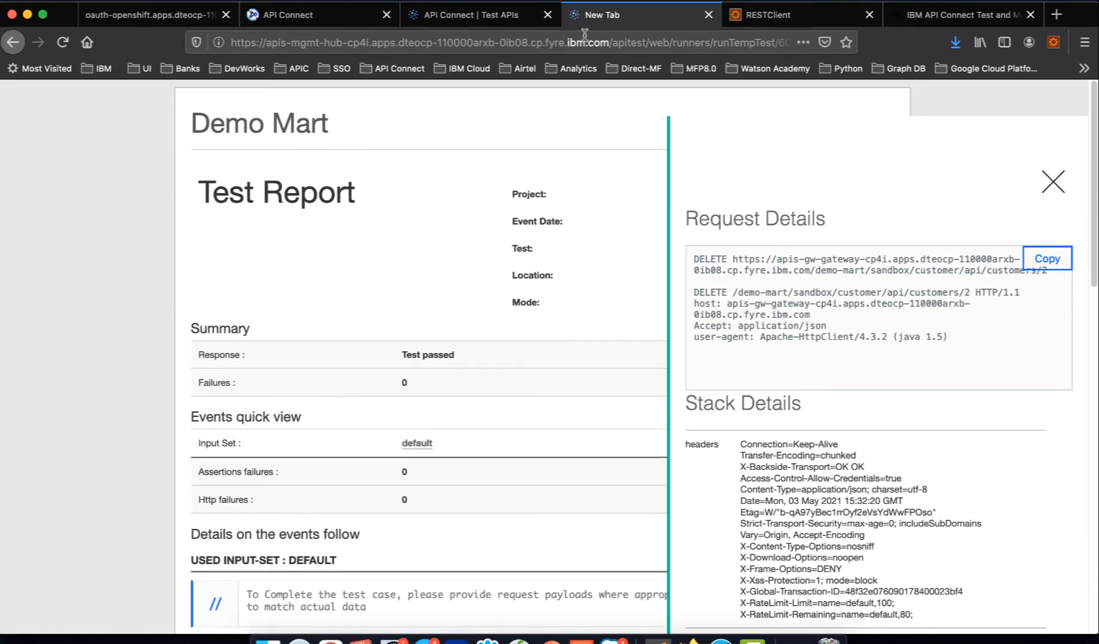
# Step: Return to the CreateCustomer test editor and remove the text/plain request body from the DELETE request
pyautogui.click(487, 18)
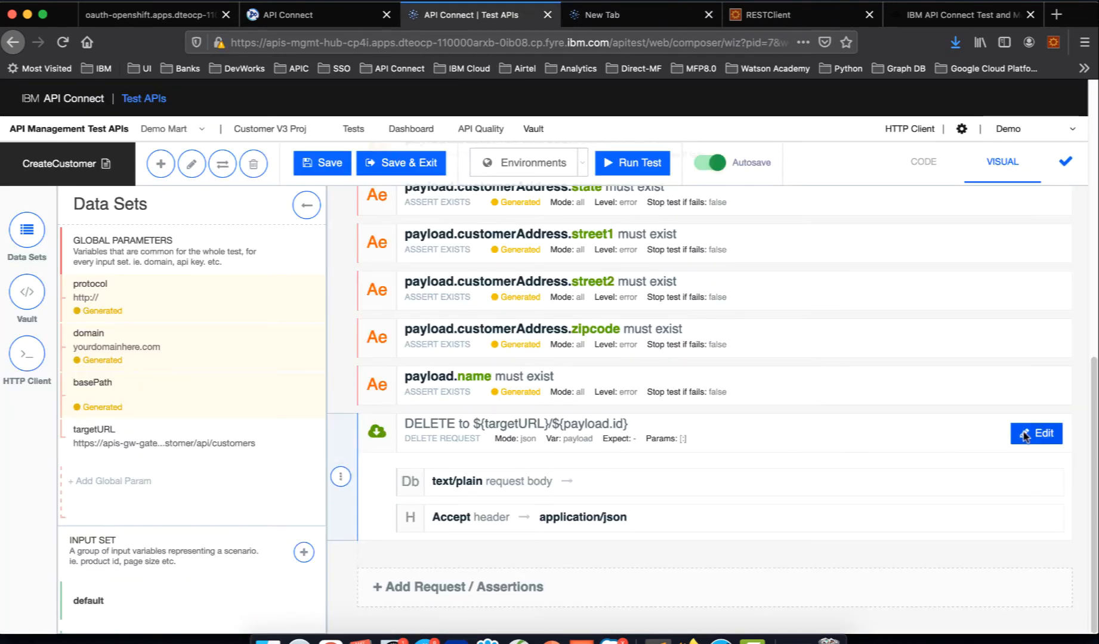
pyautogui.click(340, 482)
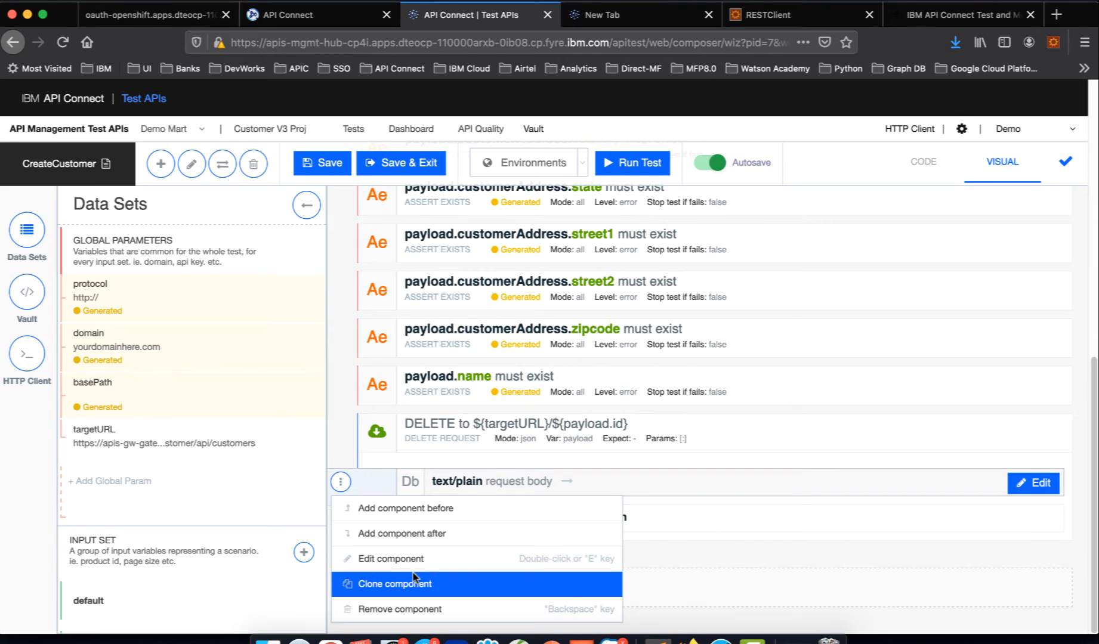
pyautogui.click(416, 611)
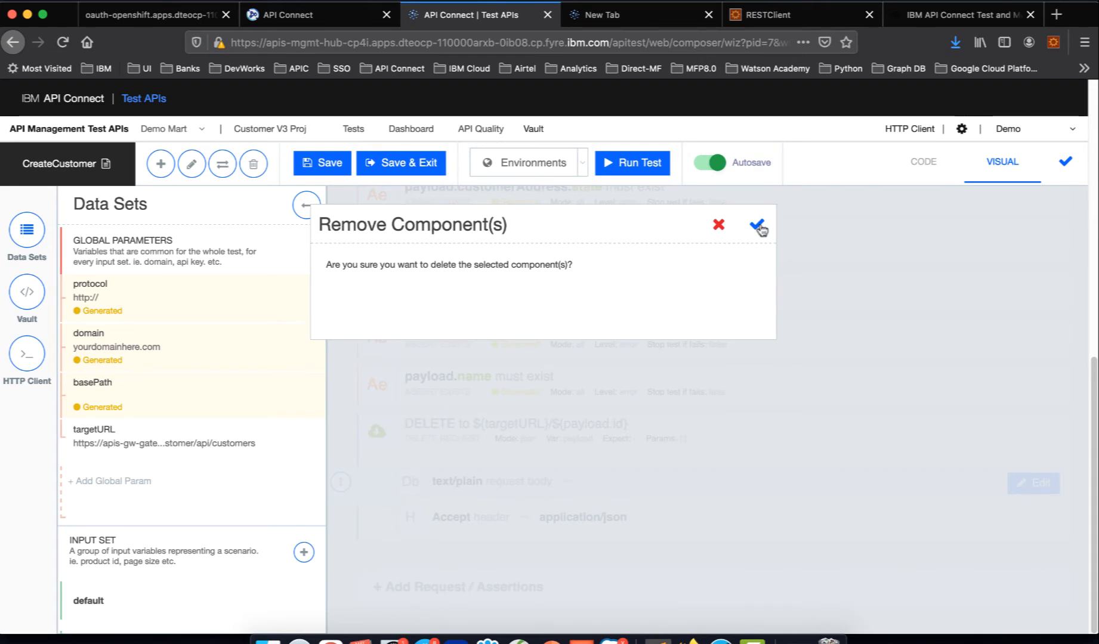
pyautogui.click(758, 226)
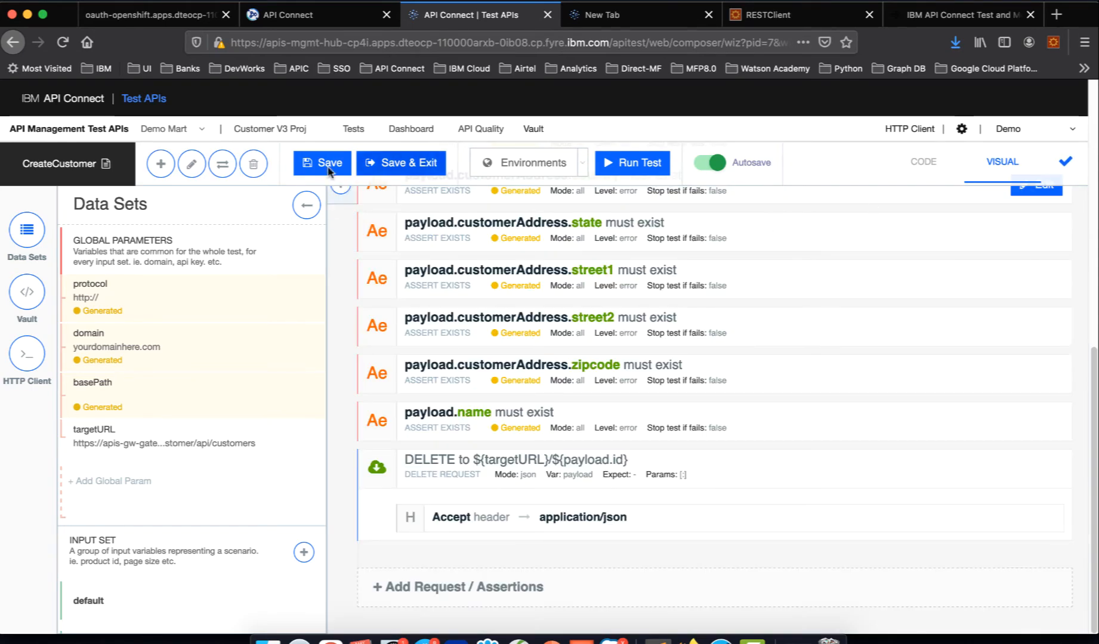
# Step: Run the CreateCustomer test with the Default agent and review its report down to the final DELETE call
pyautogui.click(640, 168)
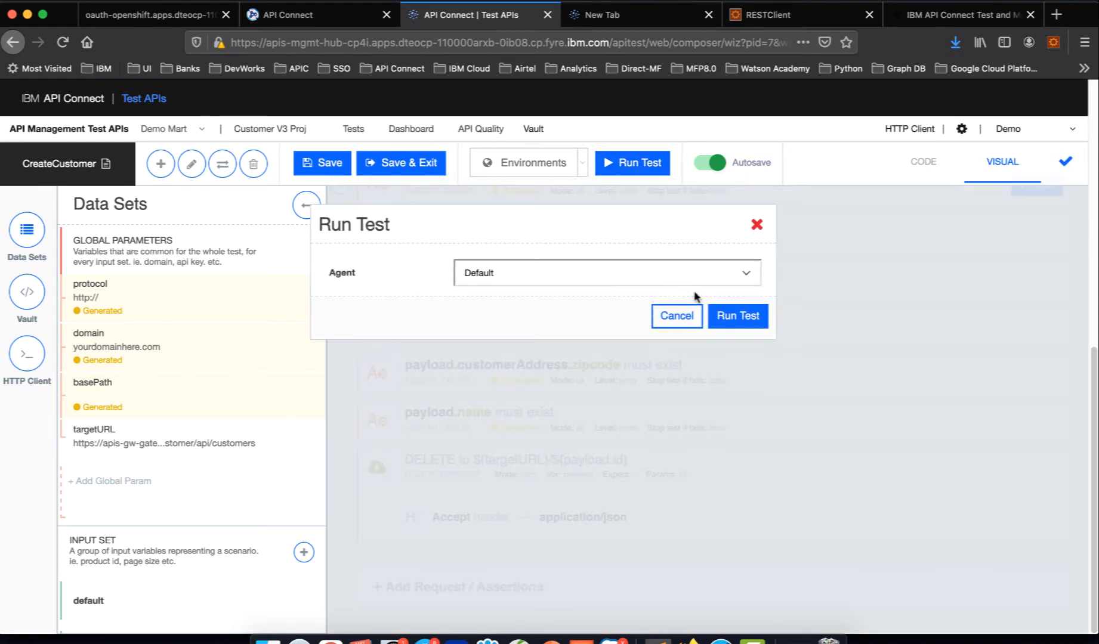
pyautogui.click(743, 322)
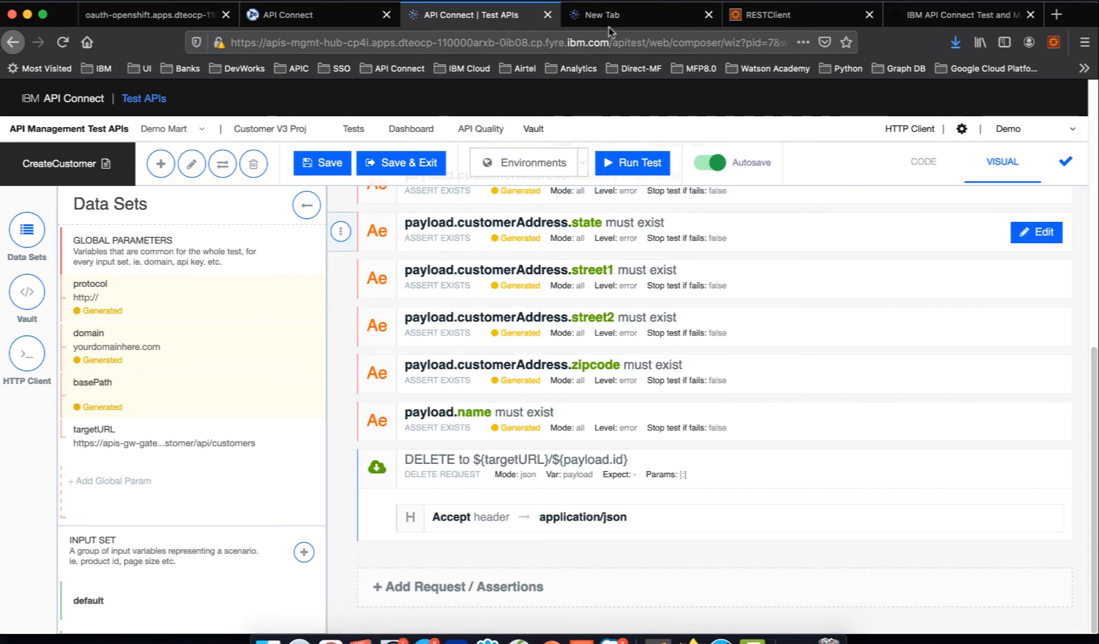
pyautogui.click(627, 16)
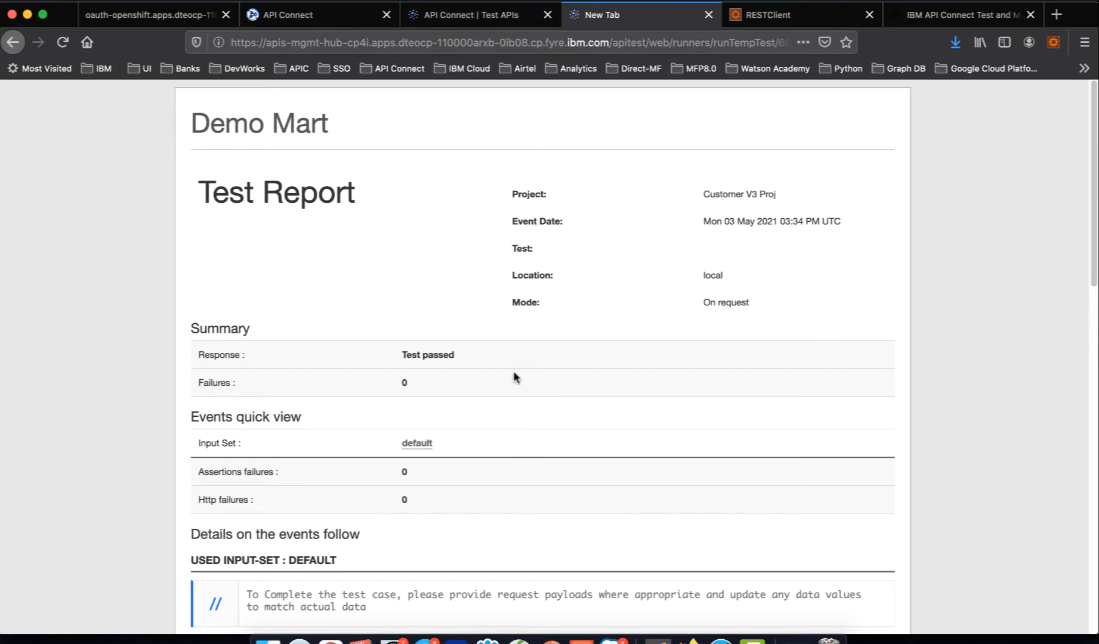
pyautogui.scroll(-15, 513, 373)
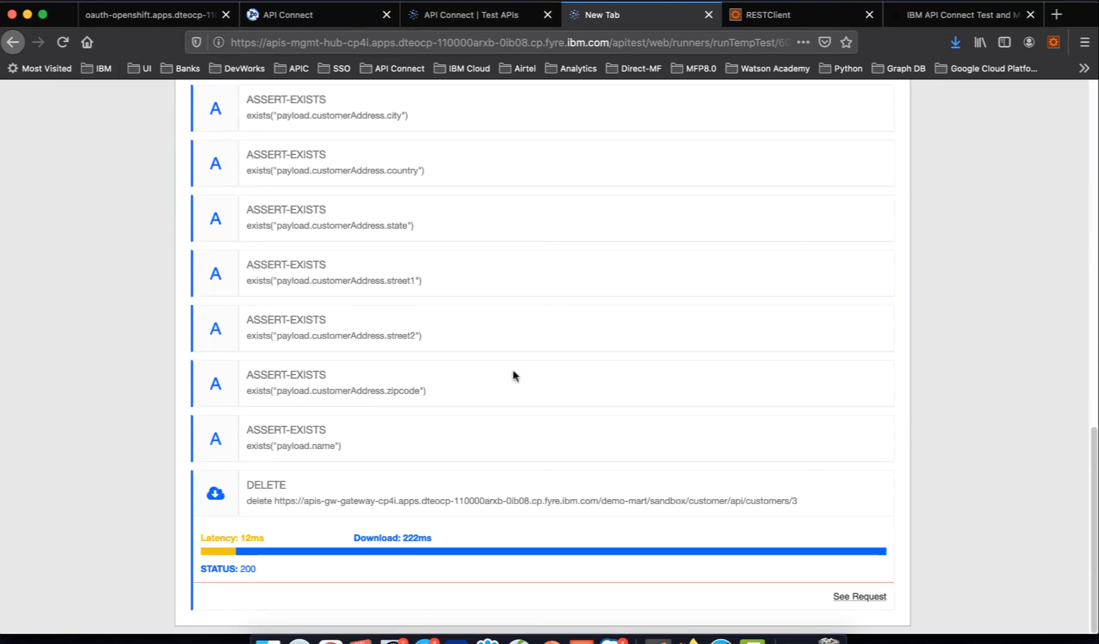
pyautogui.scroll(15, 513, 346)
# Step: Go back to the test editor and run CreateCustomer once more with the Default agent
pyautogui.click(475, 21)
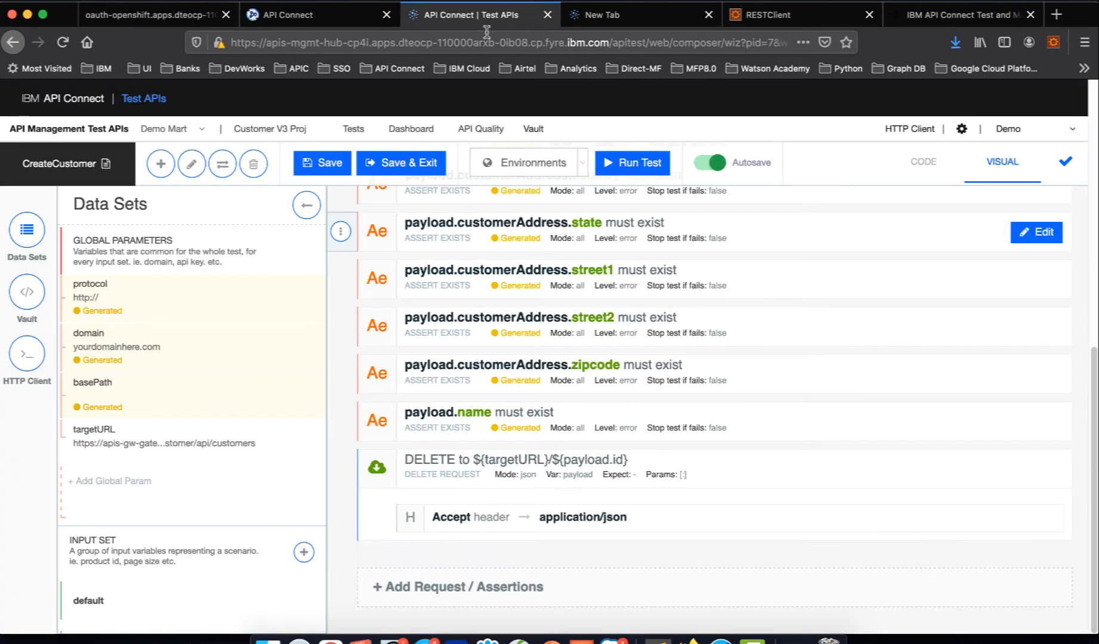
pyautogui.click(638, 169)
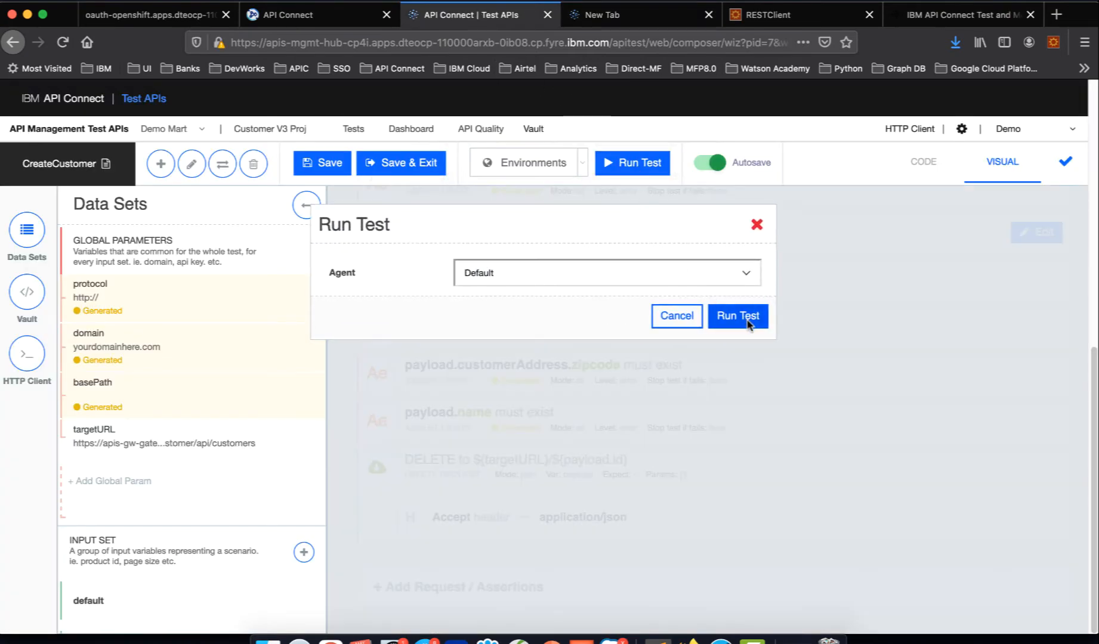
pyautogui.click(746, 317)
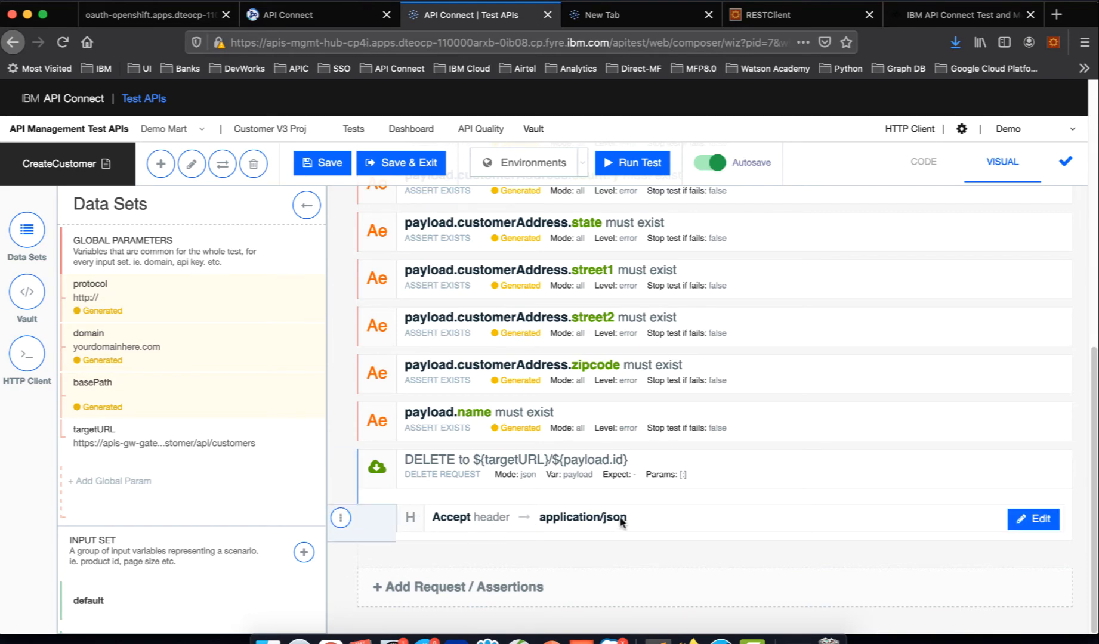
# Step: Remove the entire DELETE request to ${targetURL}/${payload.id} from the end of the CreateCustomer test
pyautogui.click(344, 500)
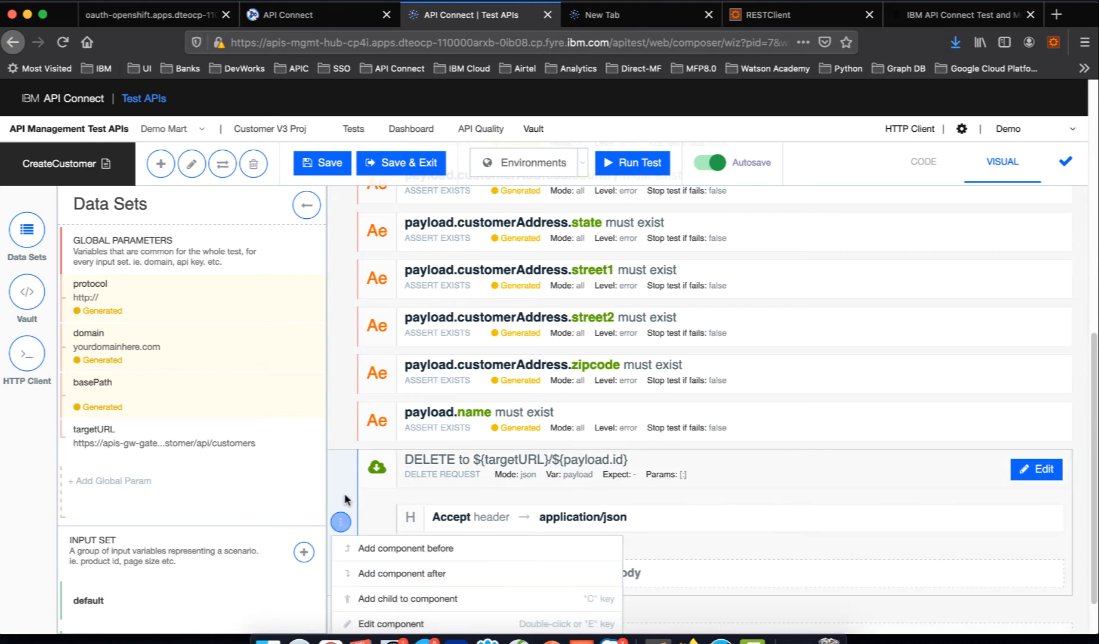
pyautogui.scroll(-2, 406, 597)
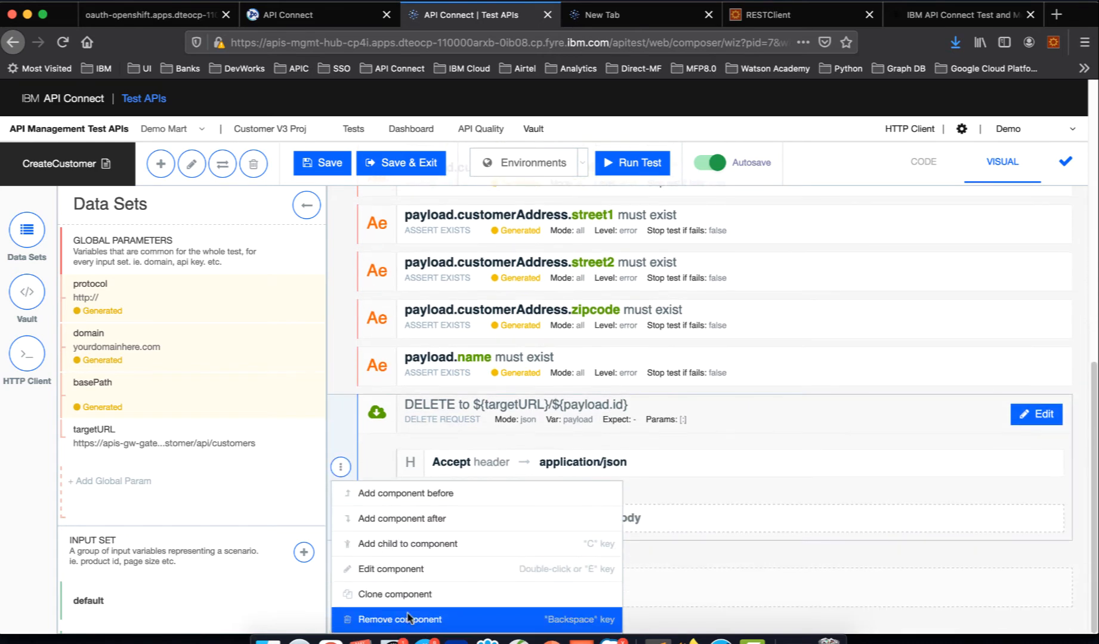
pyautogui.click(408, 618)
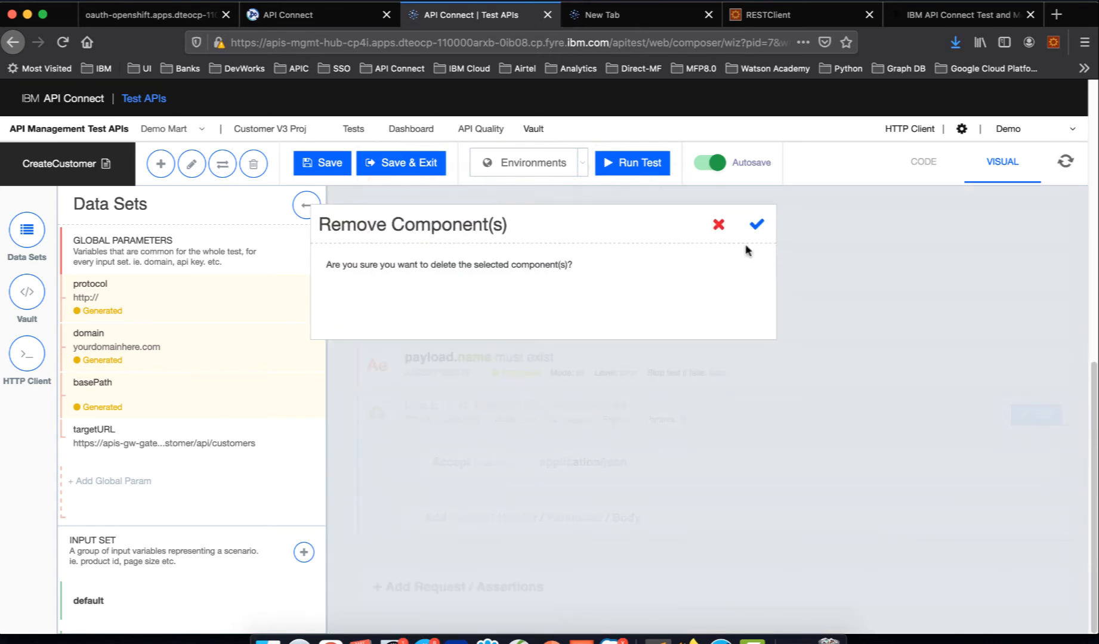
pyautogui.click(756, 225)
# Step: Save the test containing only the POST request and its assertions, and run it with the Default agent
pyautogui.scroll(5, 492, 314)
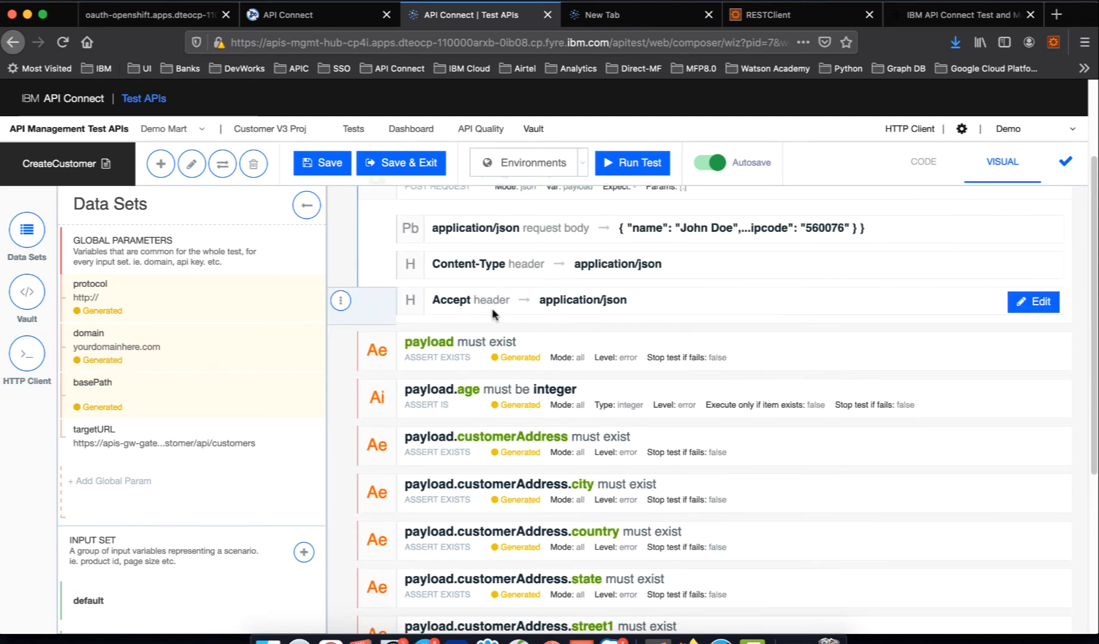
pyautogui.scroll(2, 493, 314)
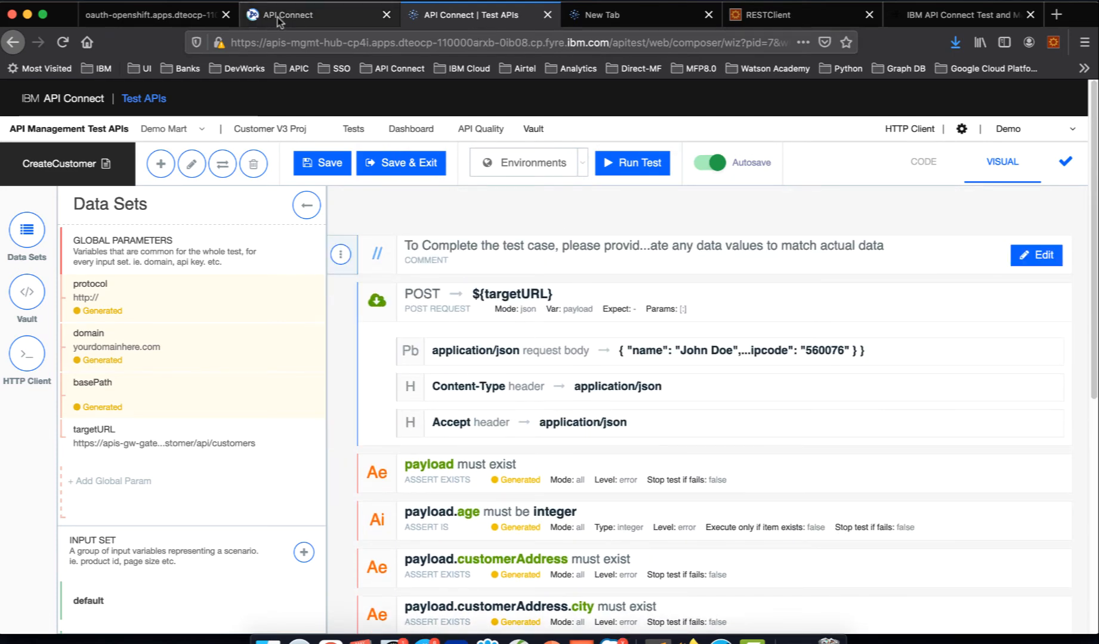
pyautogui.click(312, 163)
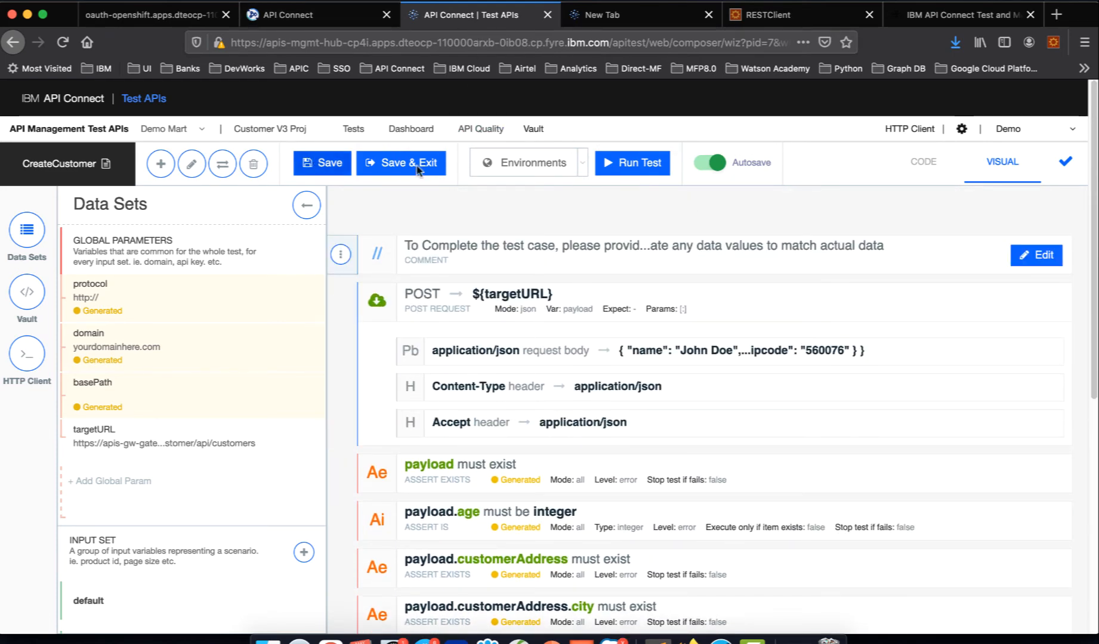
pyautogui.click(652, 166)
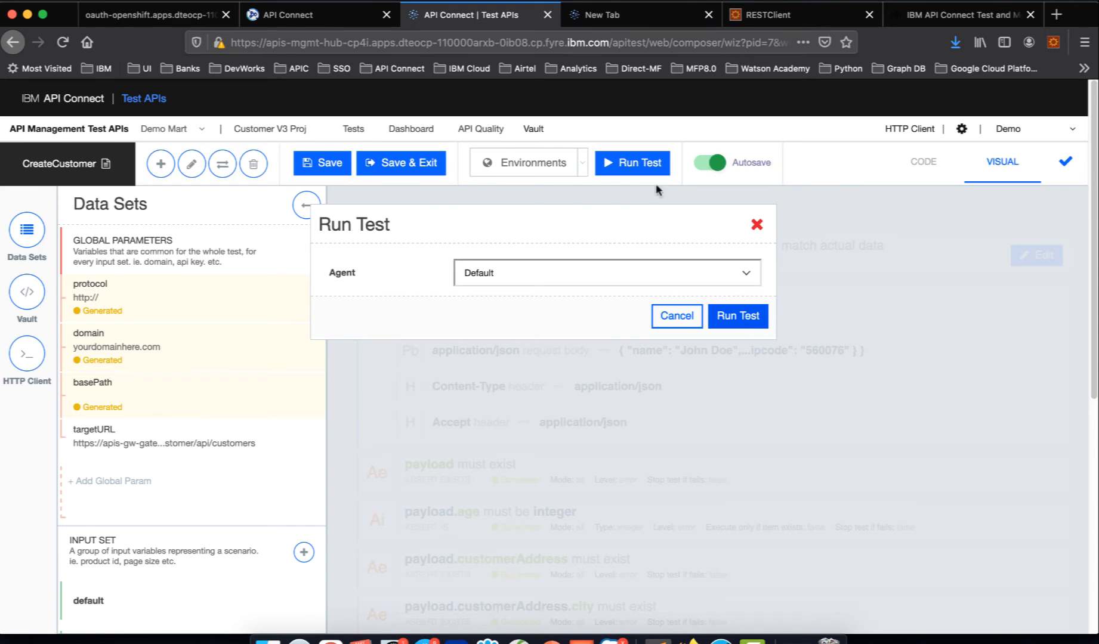
pyautogui.click(738, 316)
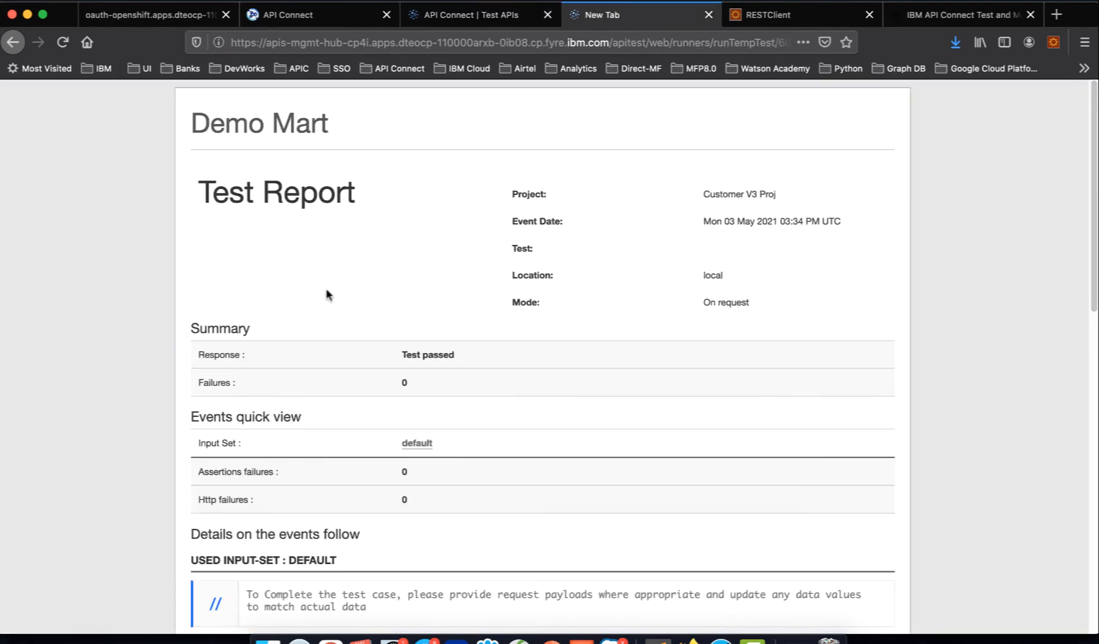
# Step: Review the payload assertions in the new test report and highlight the POST call's URL
pyautogui.scroll(-15, 404, 404)
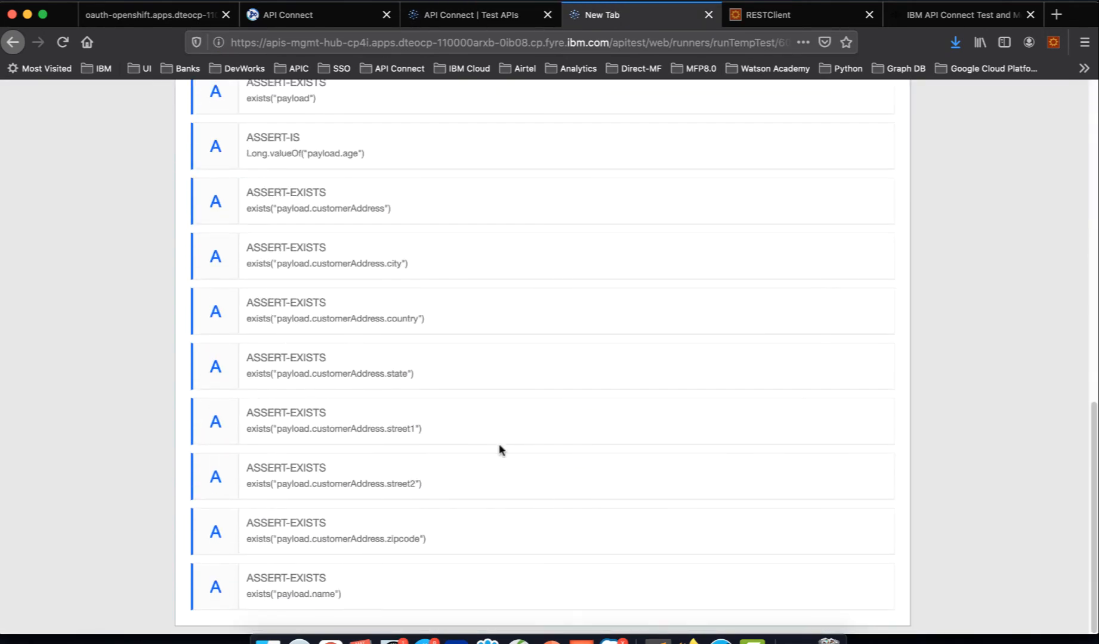
pyautogui.scroll(8, 517, 456)
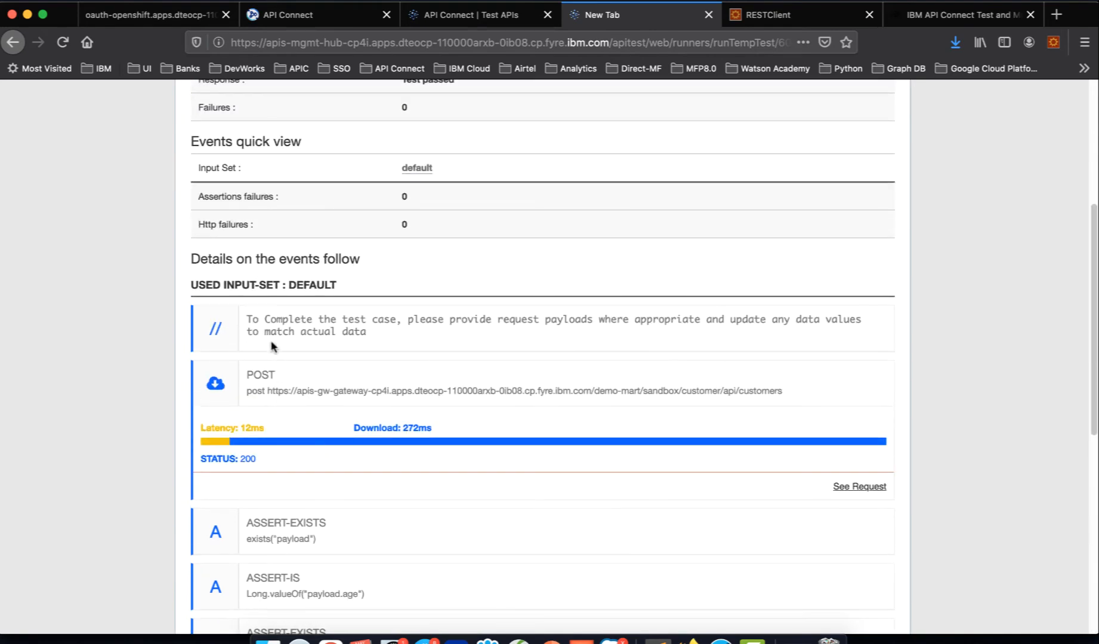
pyautogui.moveTo(251, 366); pyautogui.dragTo(466, 408)
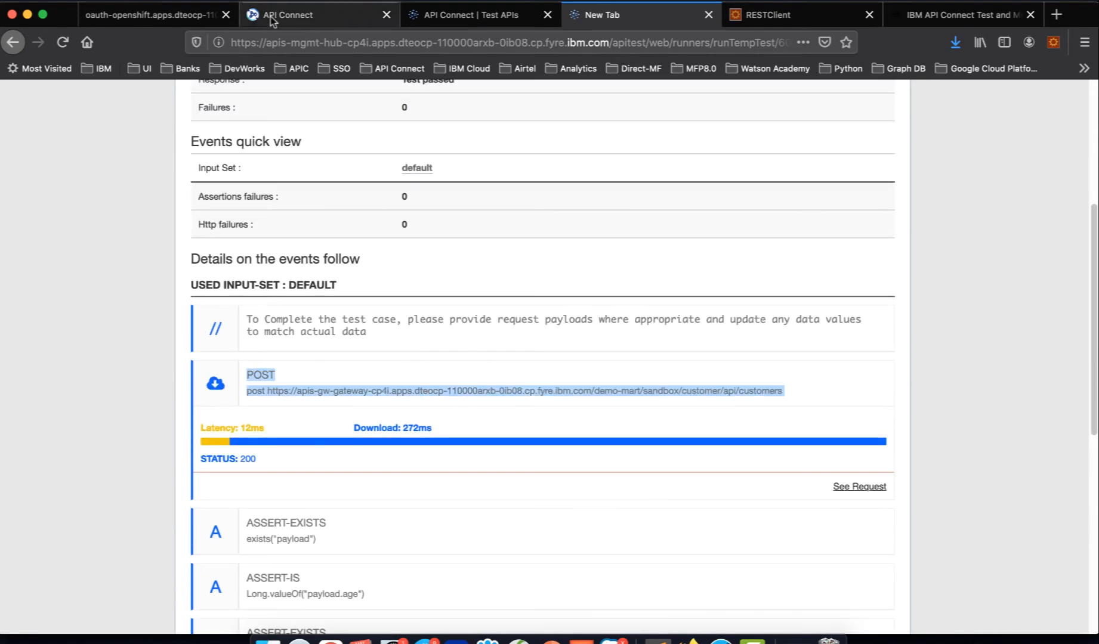
# Step: Switch to Chrome, rerun the Customers GET query in LoopBack API Explorer, examine the returned records, and return to Firefox's test report
pyautogui.click(331, 640)
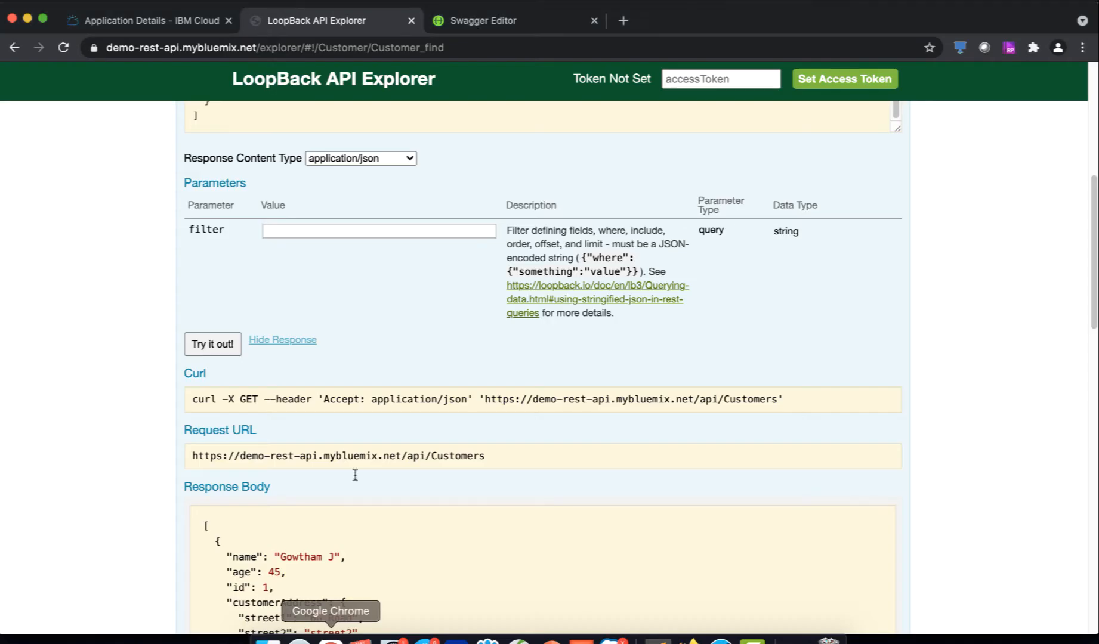
pyautogui.click(228, 346)
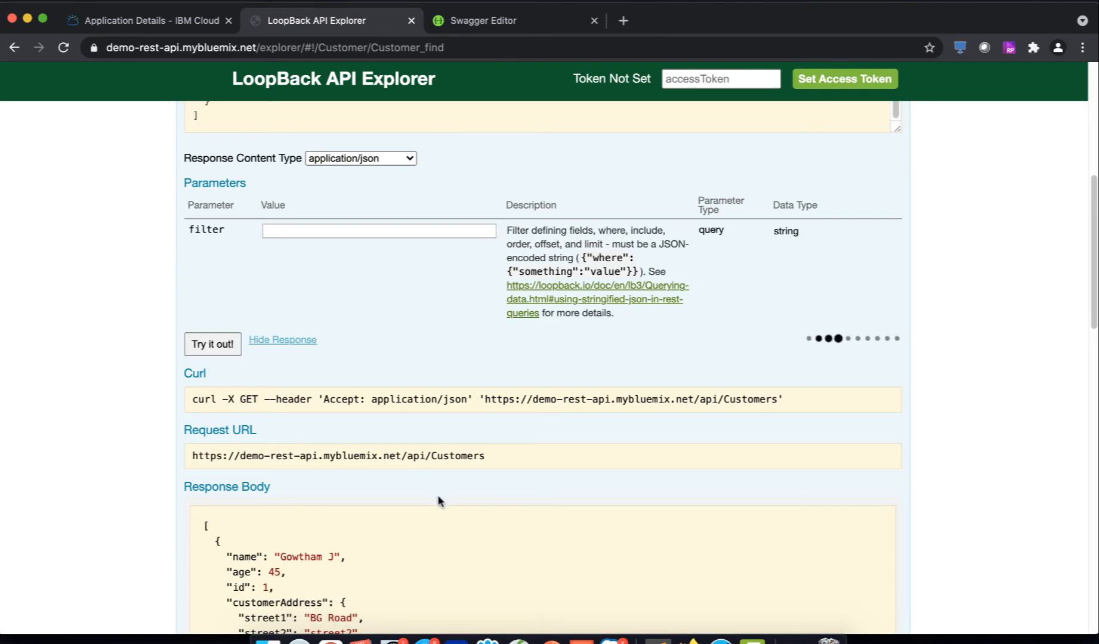
pyautogui.scroll(-10, 438, 500)
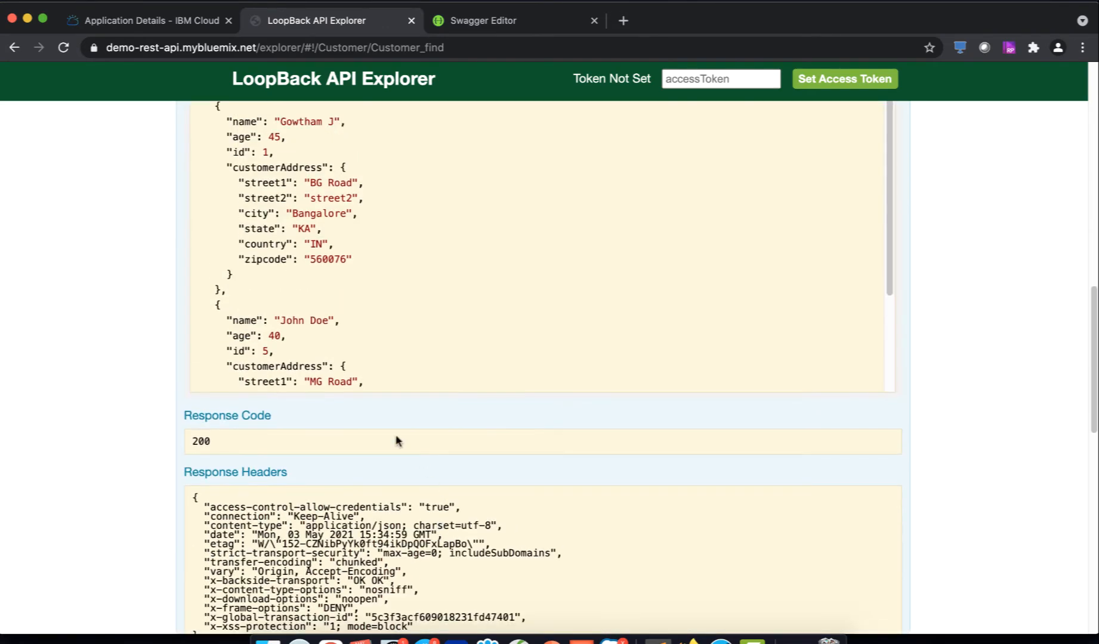
pyautogui.scroll(-3, 330, 360)
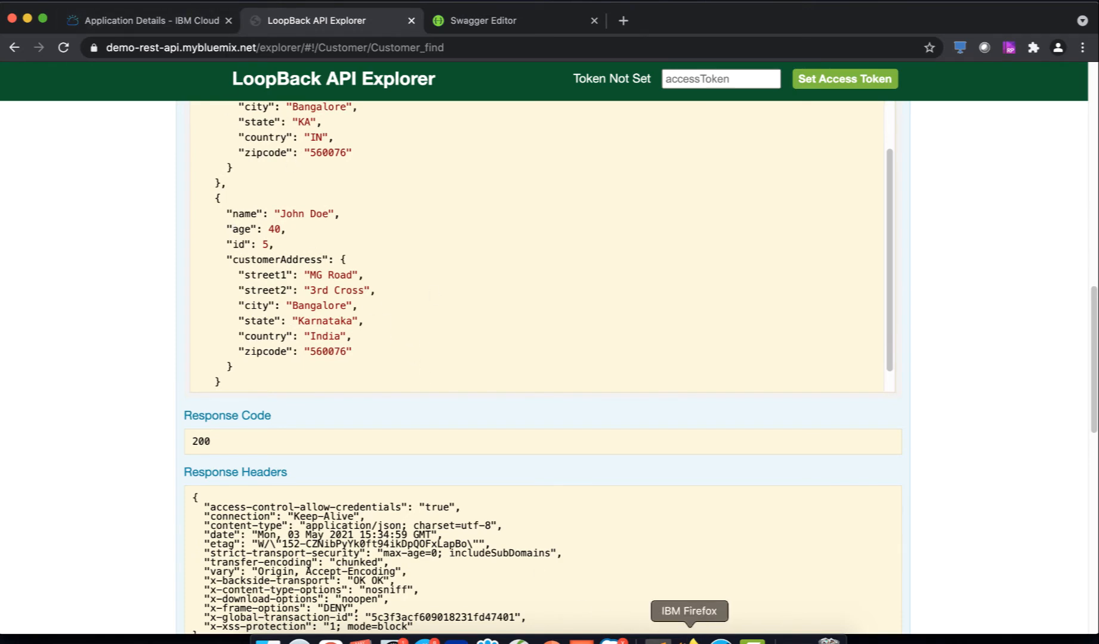
pyautogui.click(691, 639)
pyautogui.scroll(5, 465, 418)
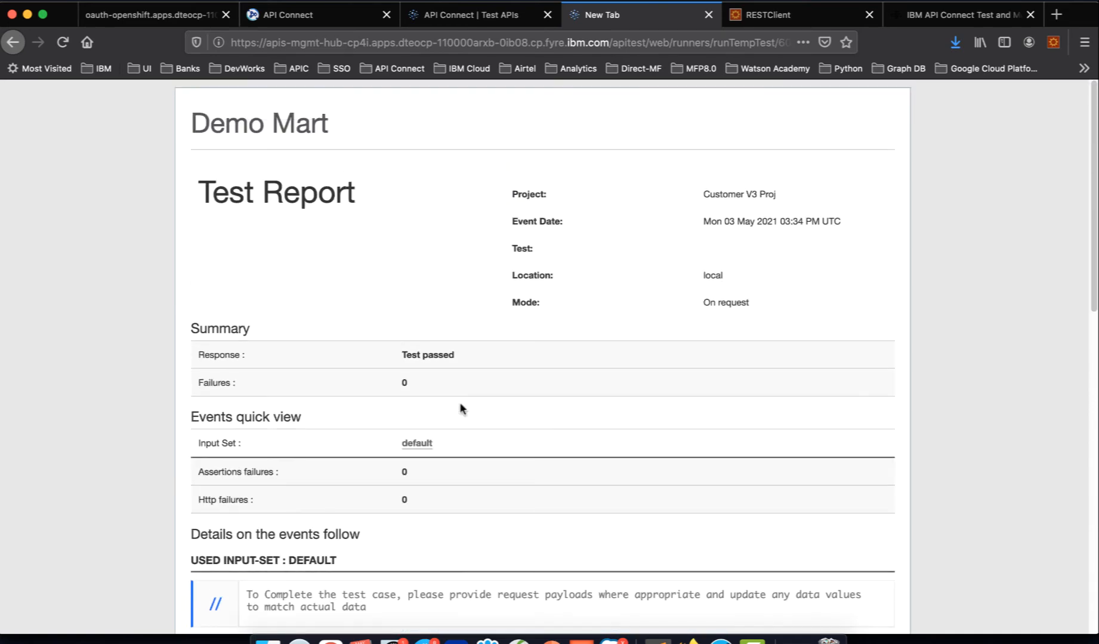
# Step: Save and exit the CreateCustomer test editor, and publish the test's working copy
pyautogui.click(482, 17)
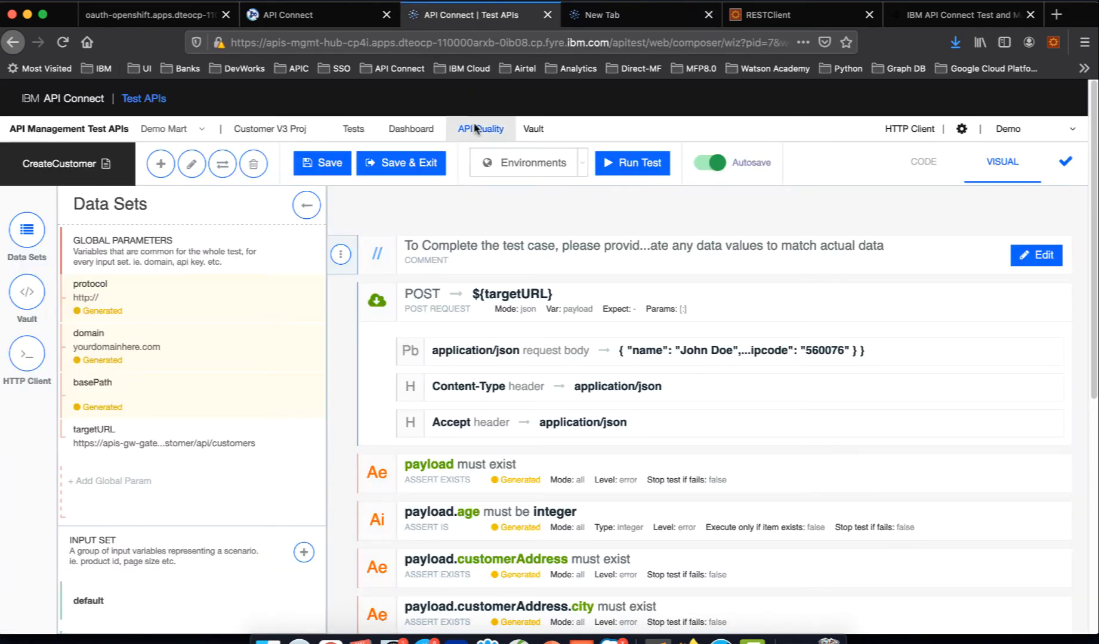
pyautogui.click(395, 163)
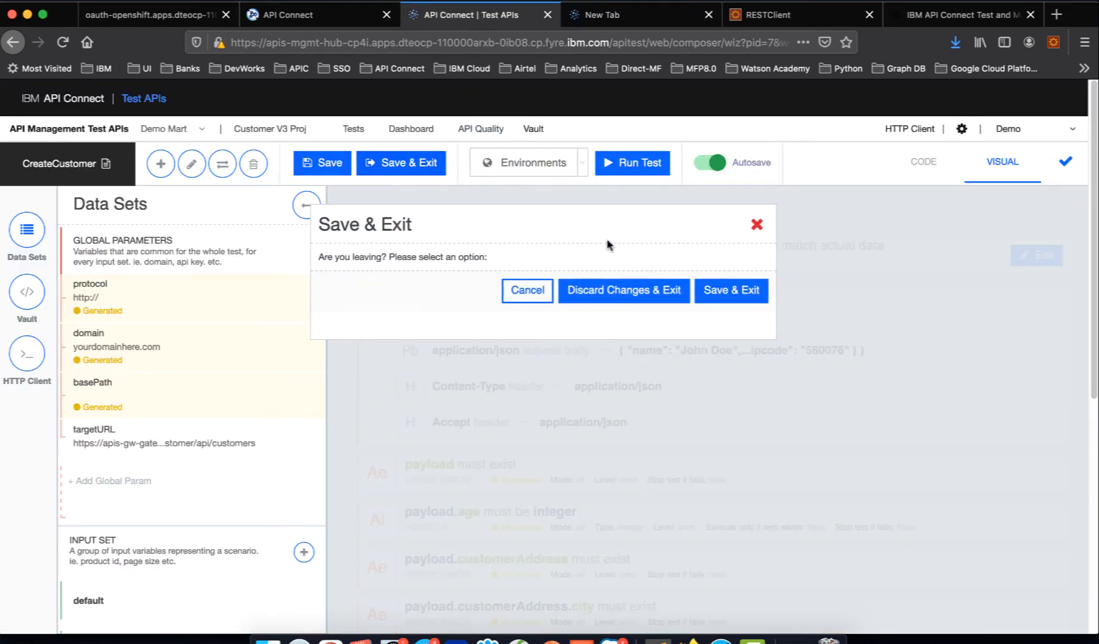
pyautogui.click(743, 295)
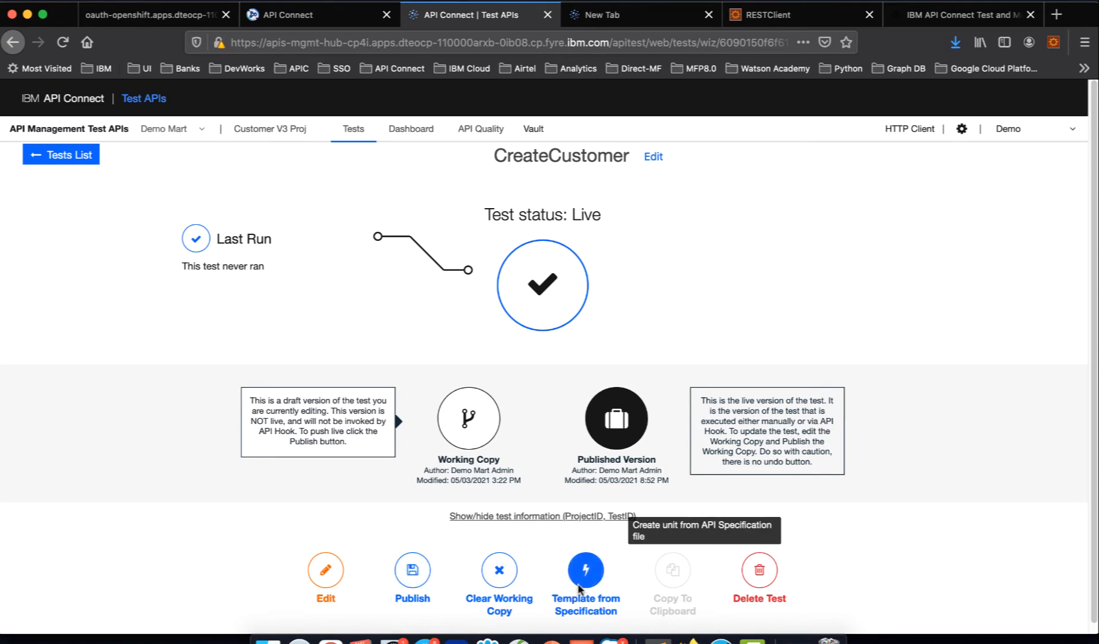
pyautogui.click(589, 574)
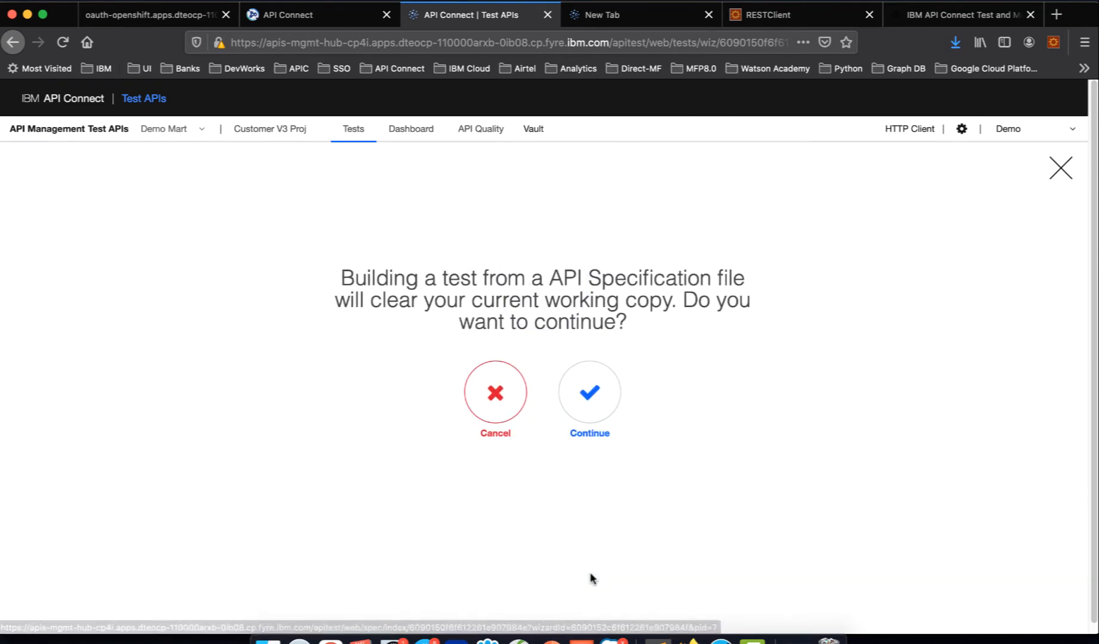
pyautogui.click(509, 416)
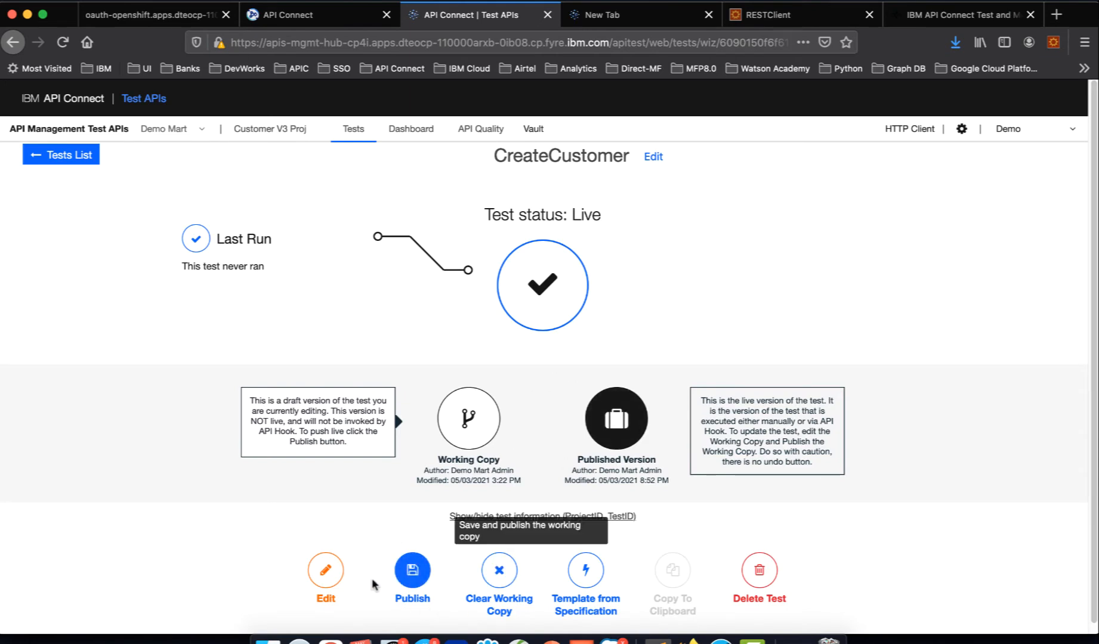
pyautogui.click(421, 574)
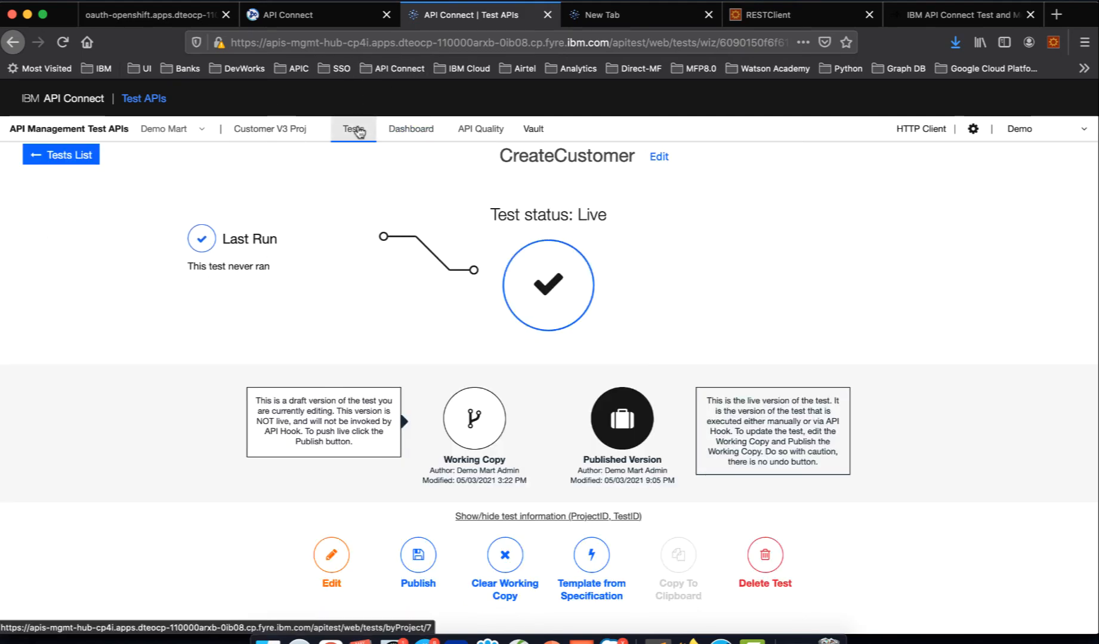
# Step: Open the Customer V3 Proj project's list of tests and run the published CreateCustomer test from it
pyautogui.click(357, 131)
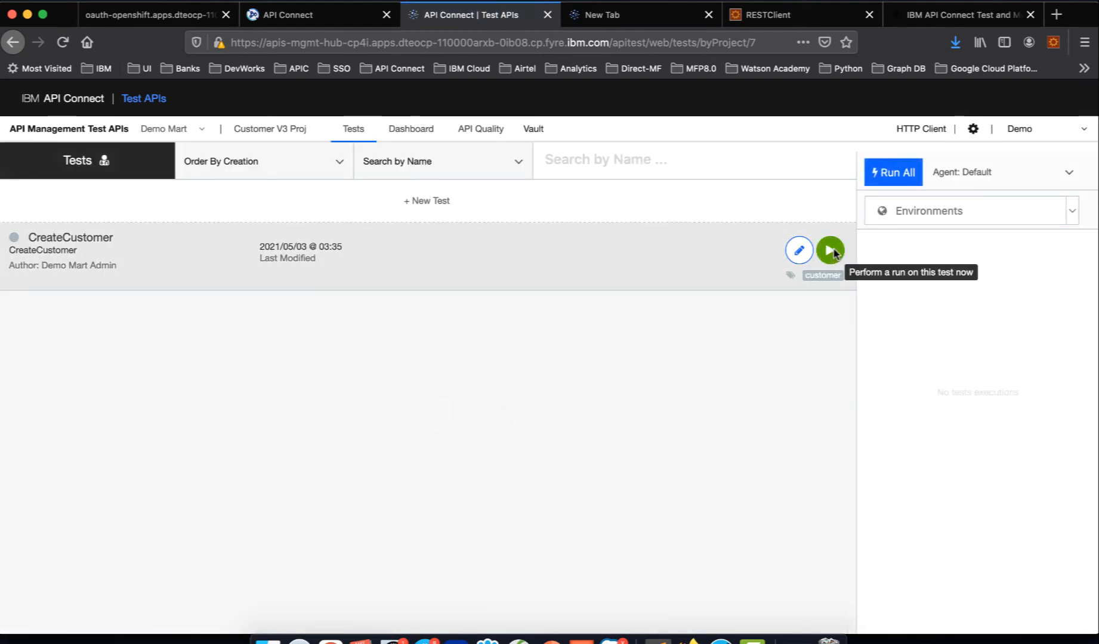
pyautogui.click(835, 253)
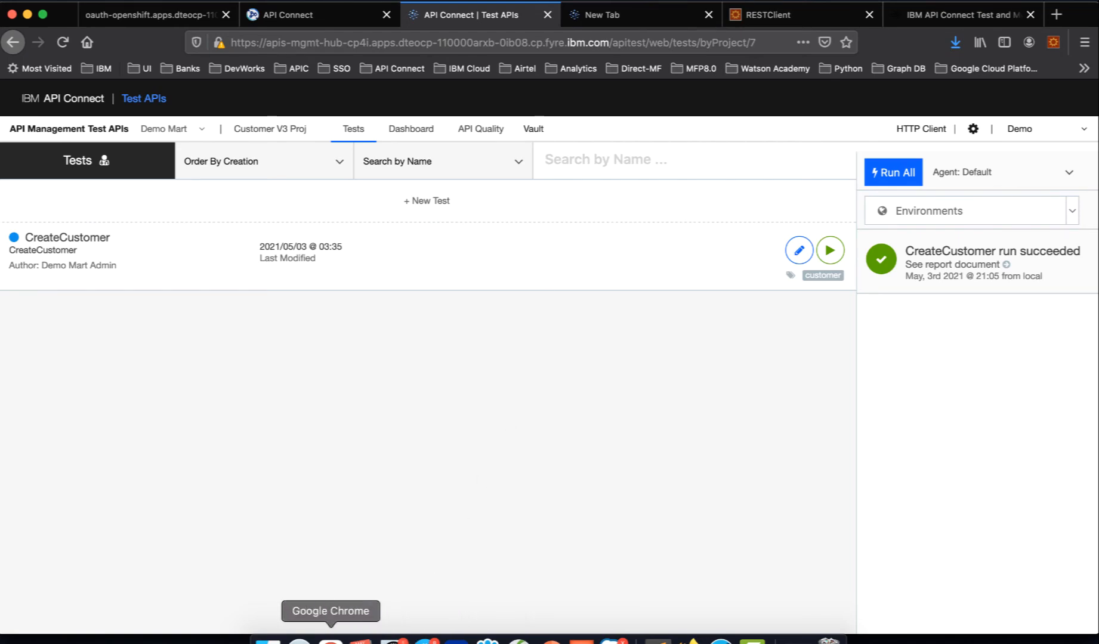
# Step: Switch to Chrome, repeat the Customers GET query to check the records after the published test run, and return to Firefox
pyautogui.click(330, 640)
pyautogui.scroll(5, 231, 422)
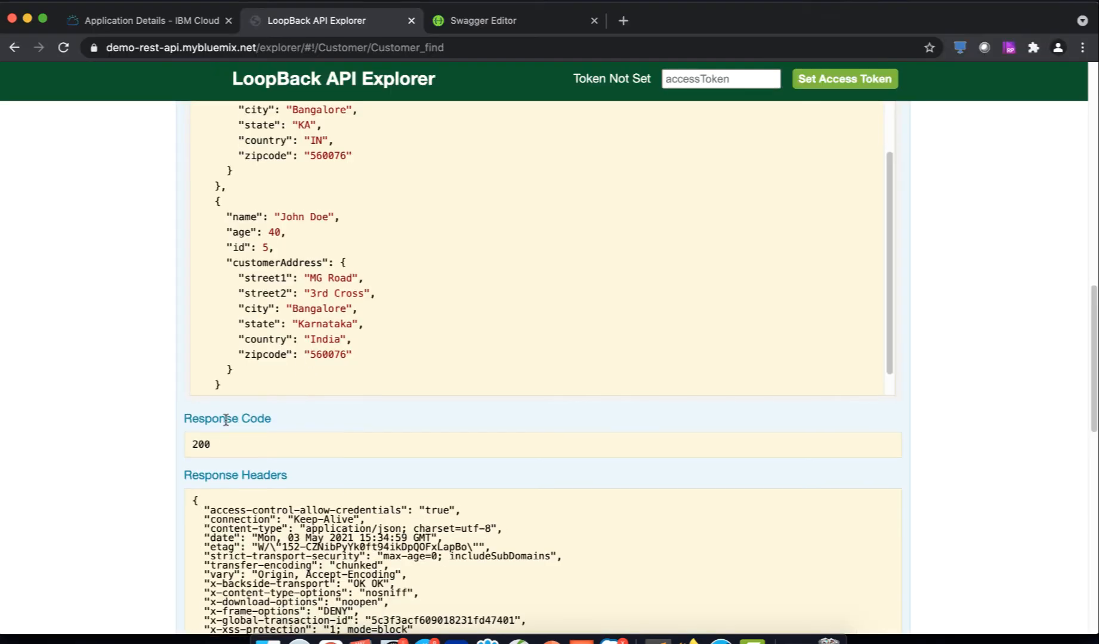
pyautogui.click(212, 363)
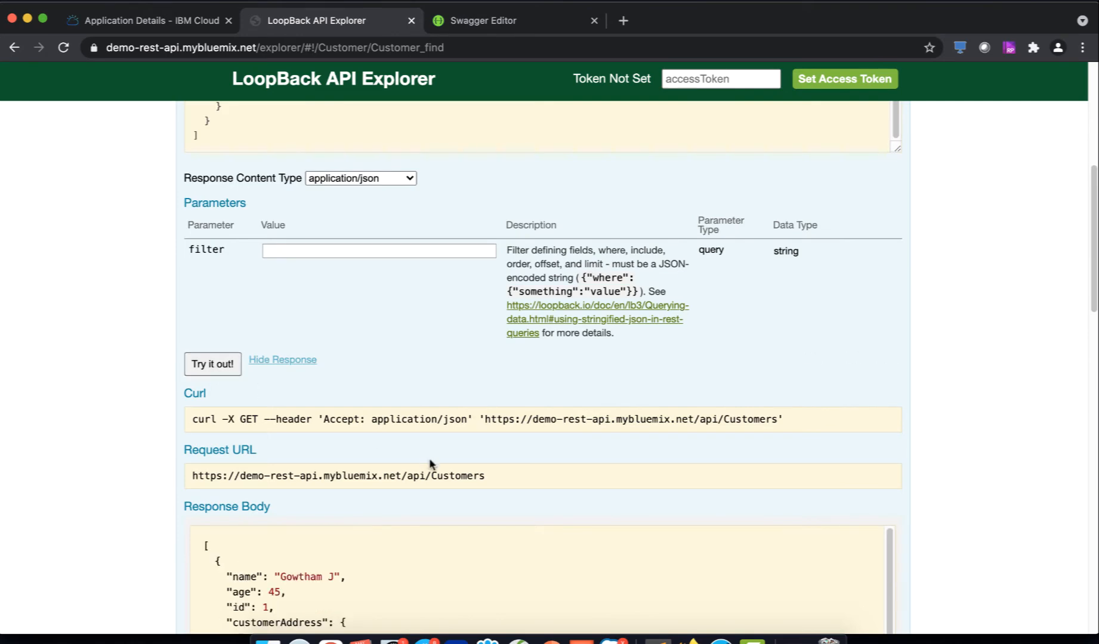
pyautogui.scroll(-6, 429, 465)
pyautogui.scroll(-5, 399, 308)
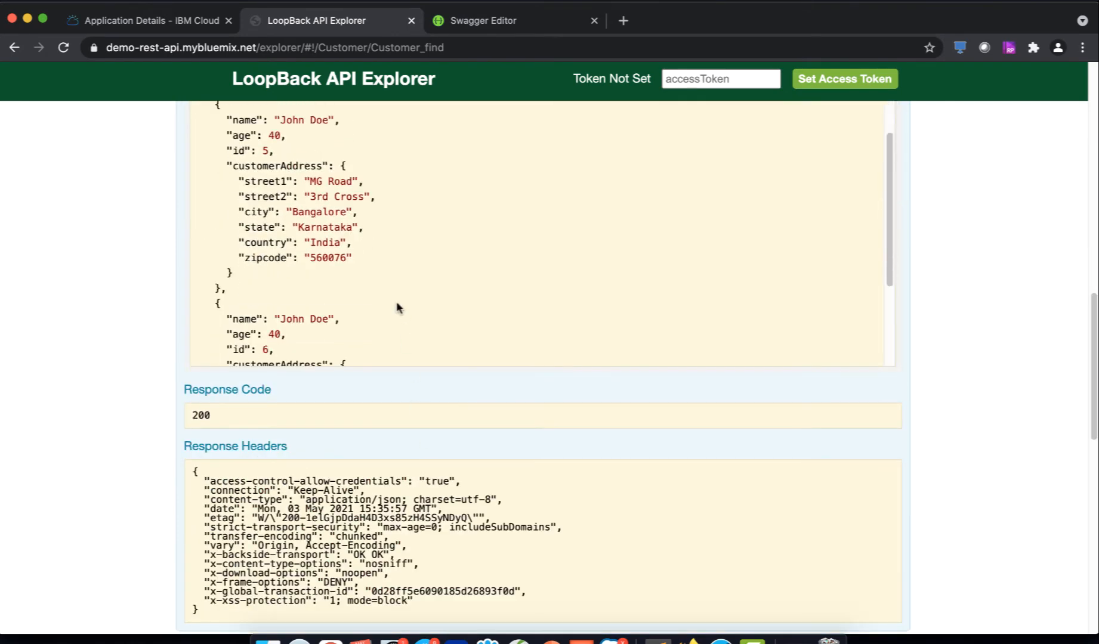
pyautogui.scroll(4, 326, 219)
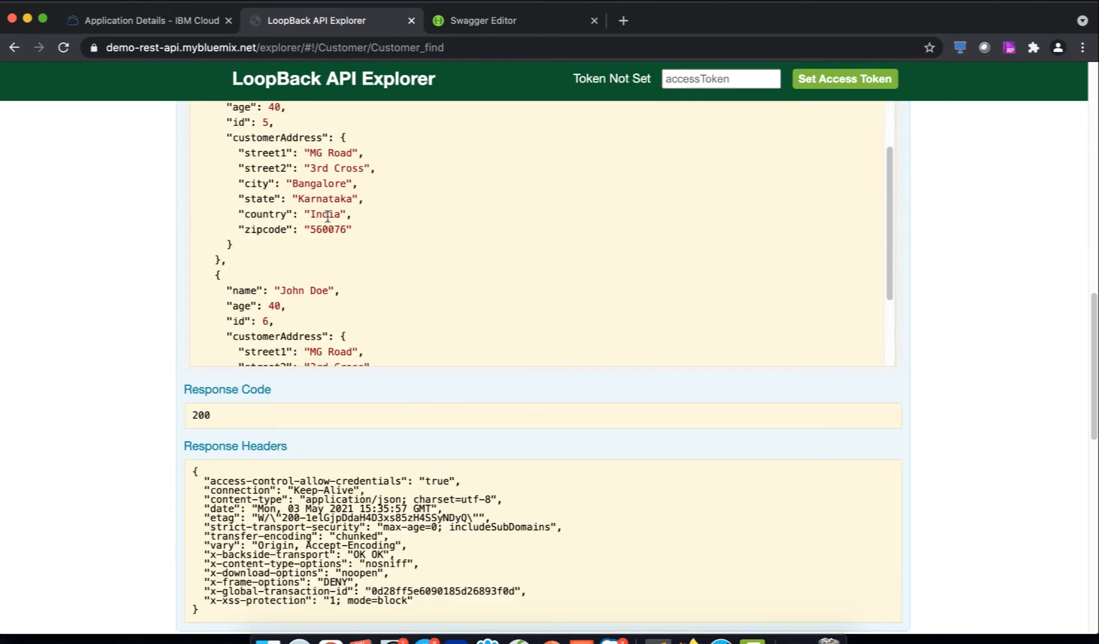
pyautogui.scroll(2, 336, 214)
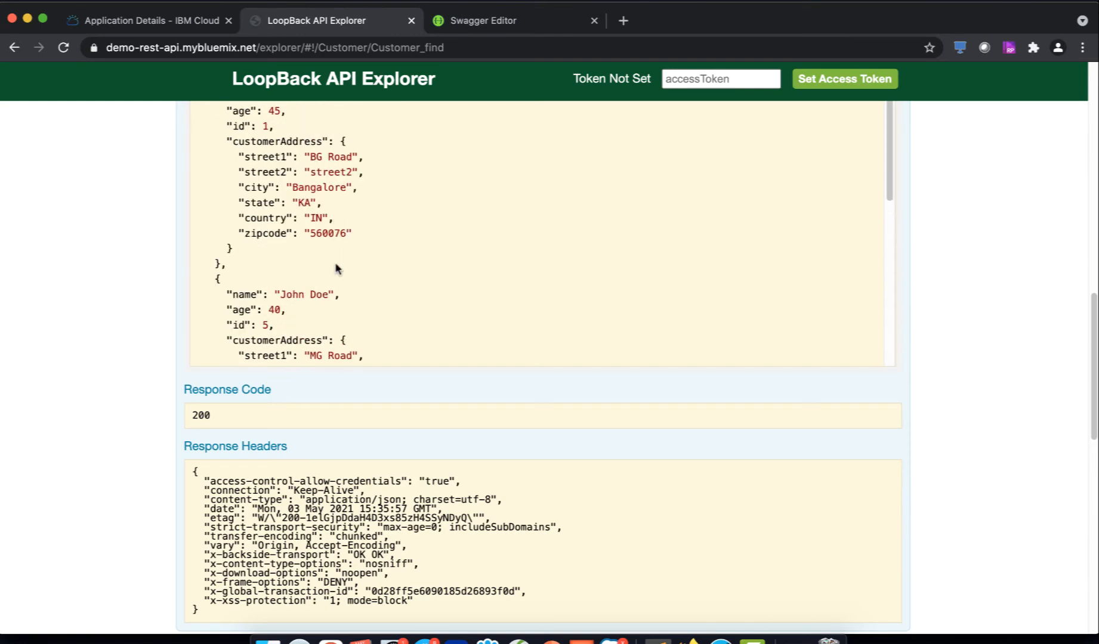
pyautogui.scroll(3, 336, 268)
pyautogui.scroll(-6, 336, 269)
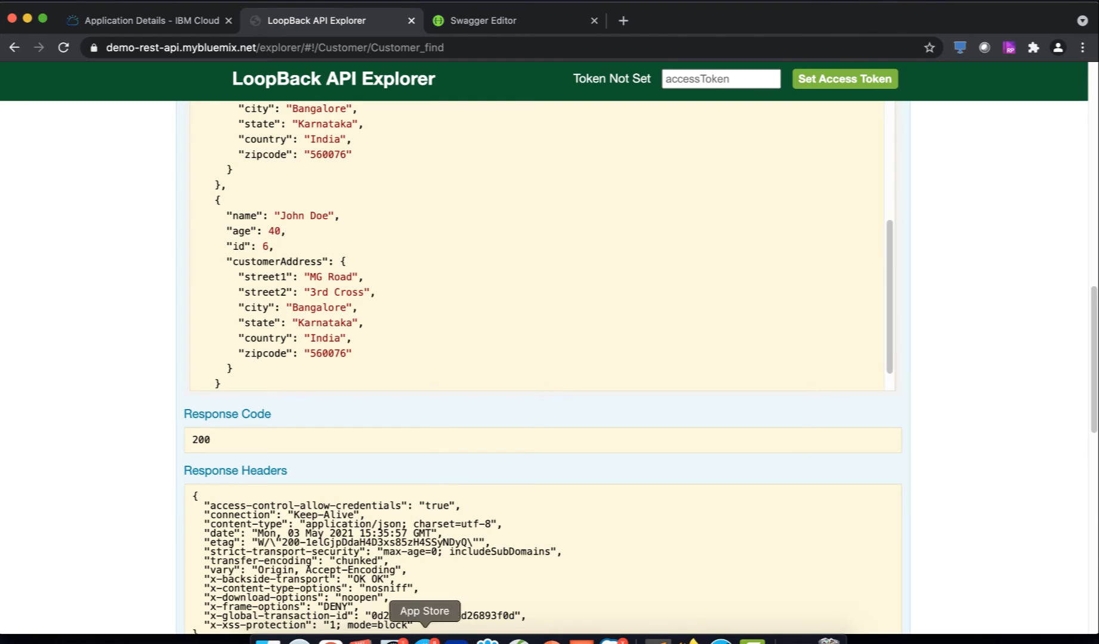
pyautogui.click(690, 640)
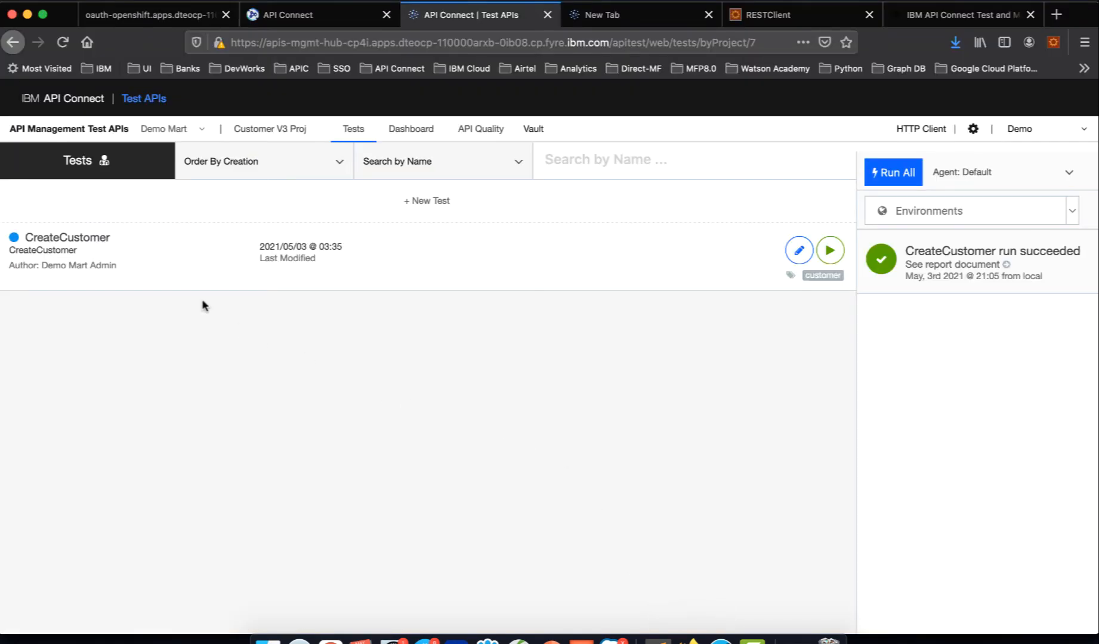
# Step: Create a new test in Customer V3 Proj with DeleteCustomer as both its name and its description
pyautogui.click(430, 200)
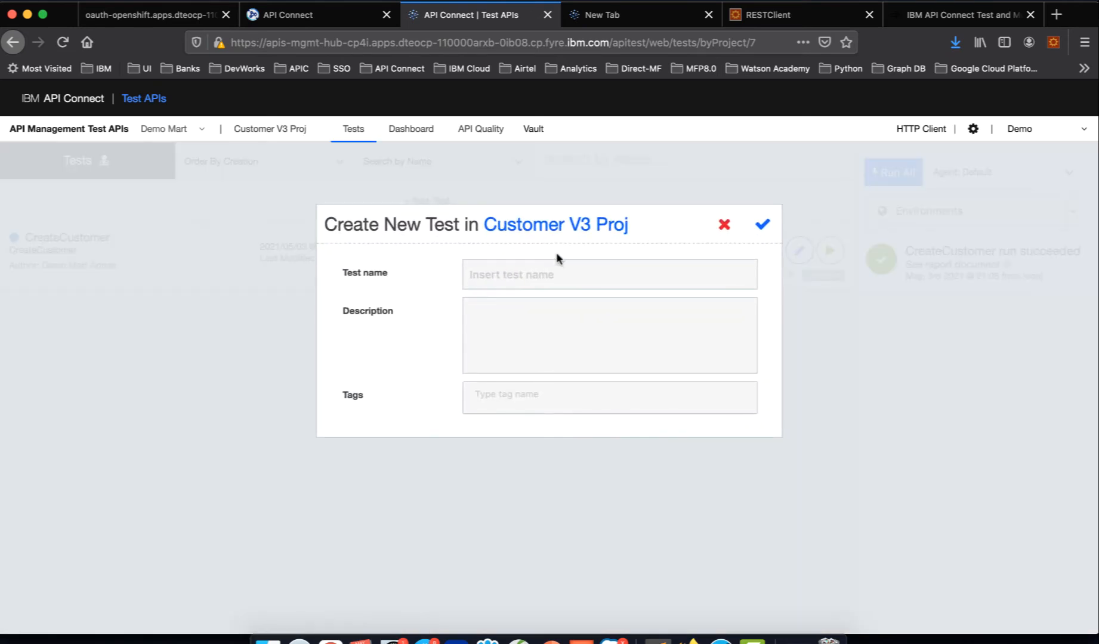
pyautogui.click(548, 276)
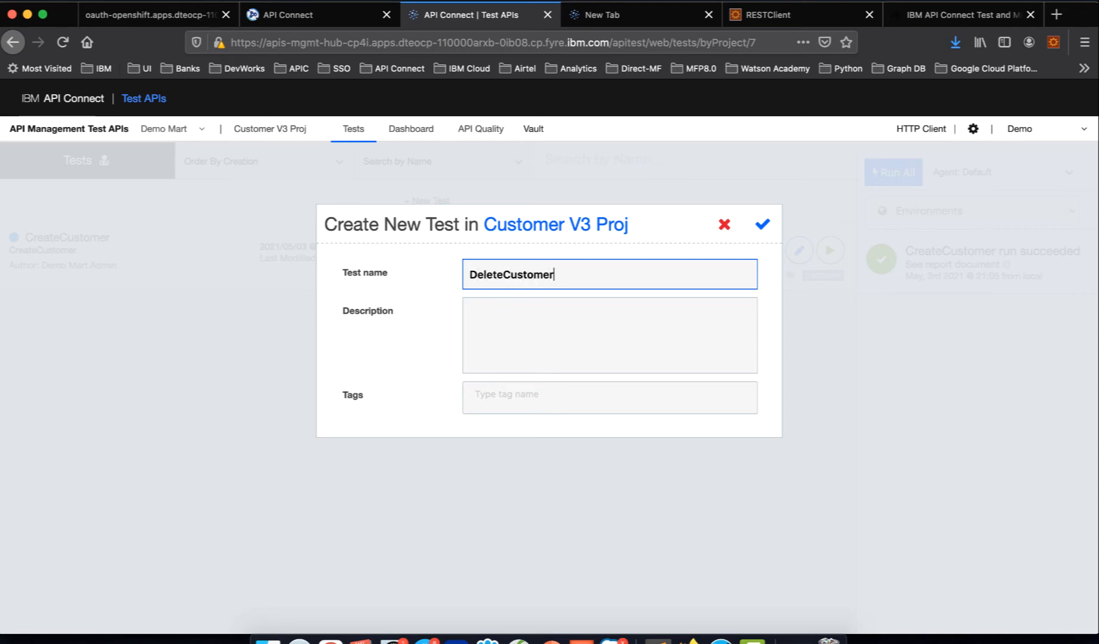
pyautogui.press('super+a')
pyautogui.press('super+c')
pyautogui.press('Tab')
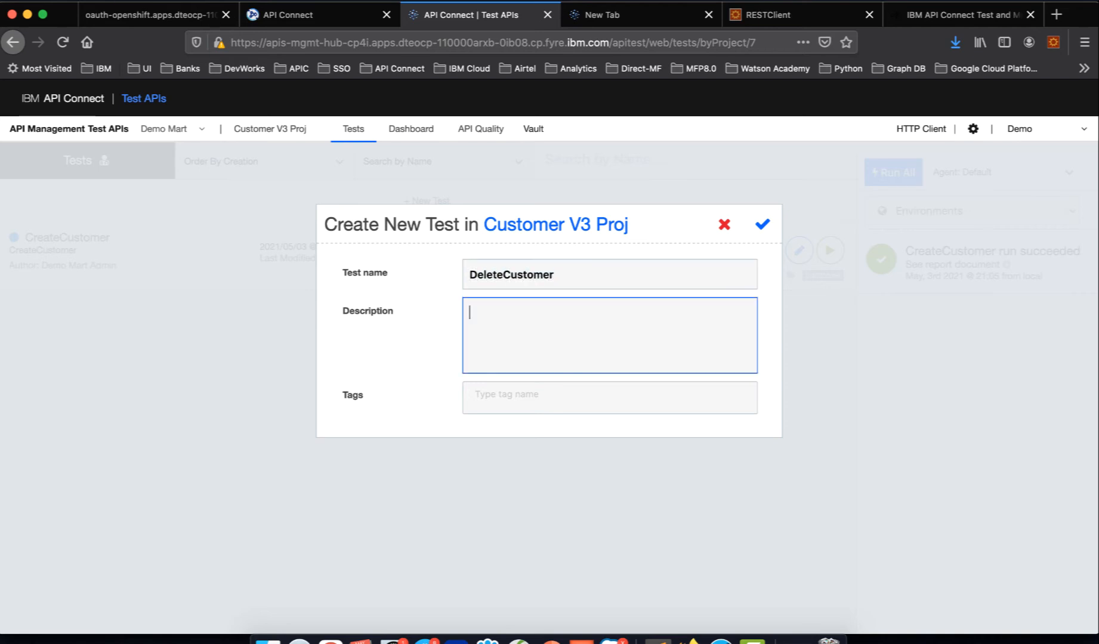
pyautogui.press('super+v')
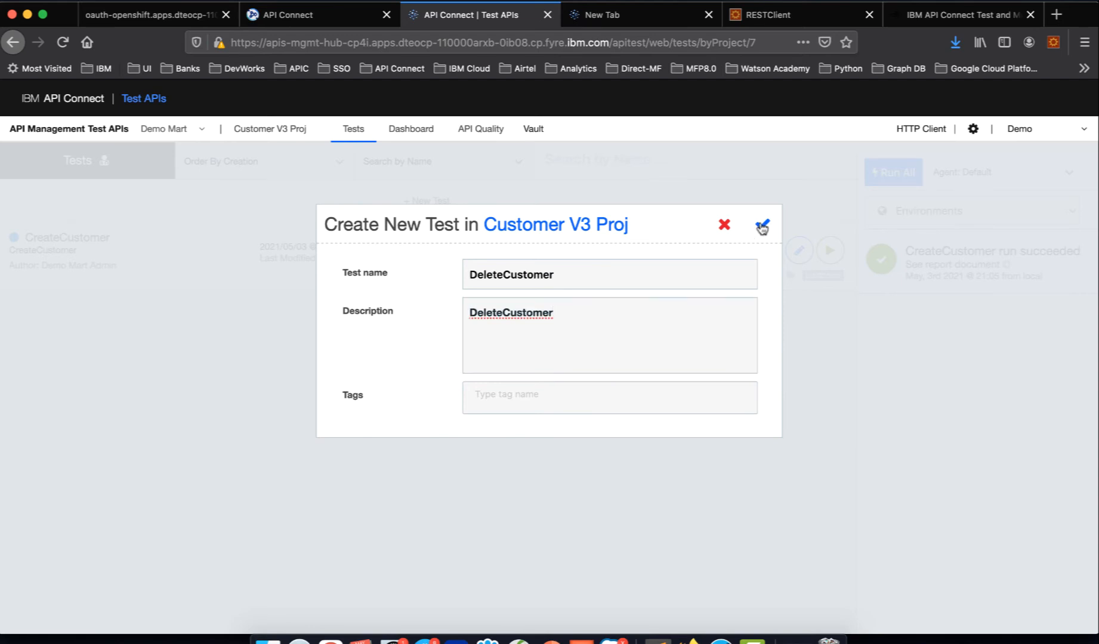
pyautogui.click(761, 226)
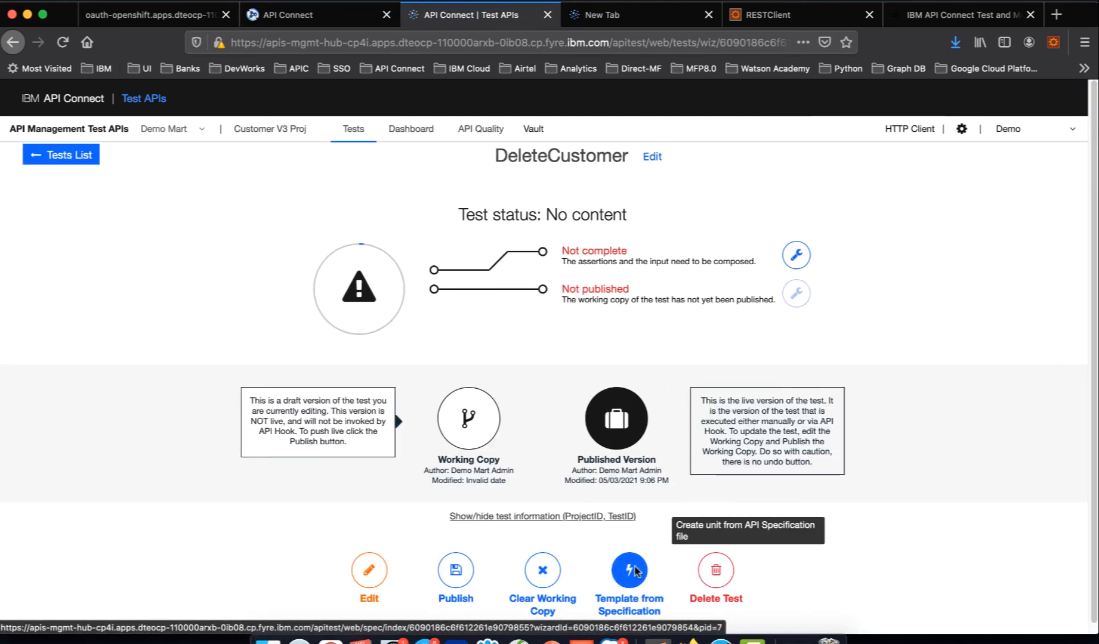
# Step: Start a template from specification for DeleteCustomer, upload customer_3.0.0.yaml as Swagger 2.0 YAML, and save it
pyautogui.click(636, 571)
pyautogui.click(587, 391)
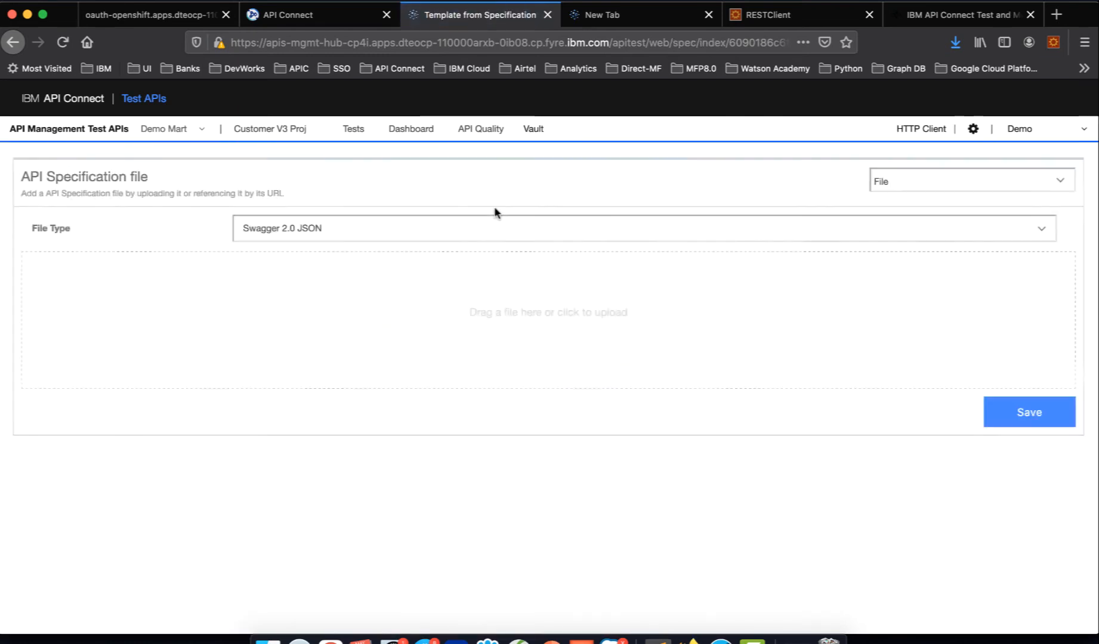
pyautogui.click(374, 233)
pyautogui.click(355, 236)
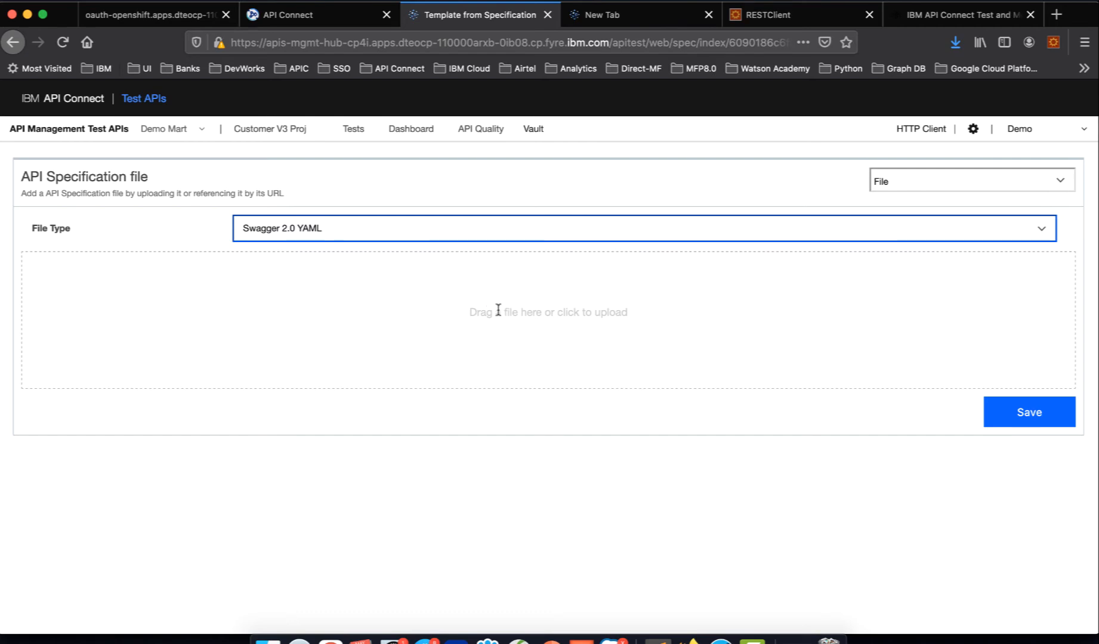
pyautogui.click(385, 208)
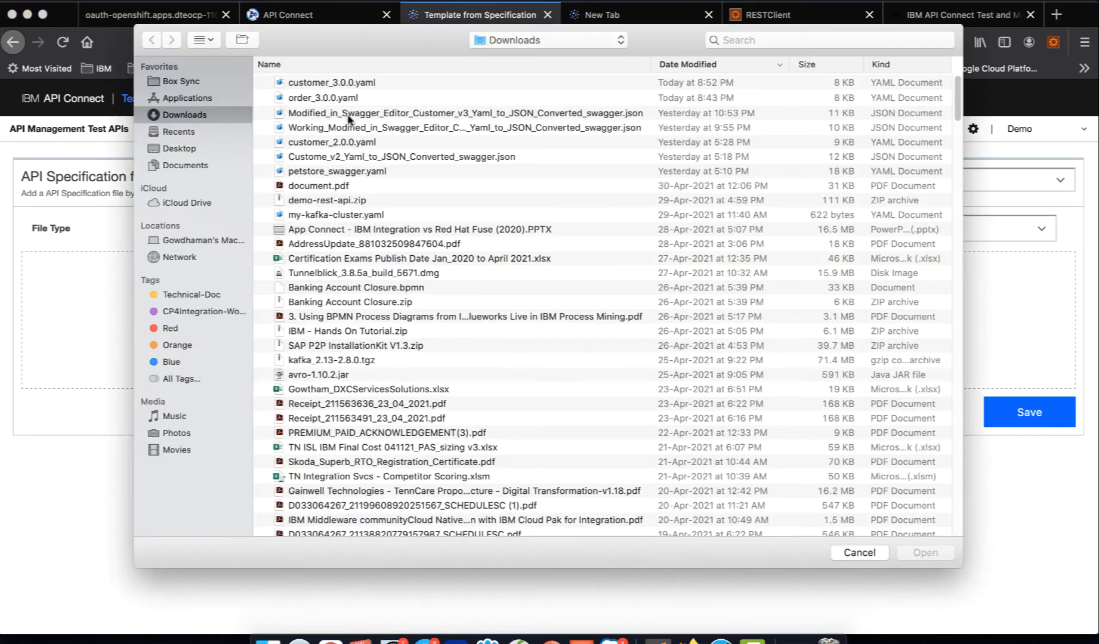
pyautogui.click(339, 83)
pyautogui.click(926, 553)
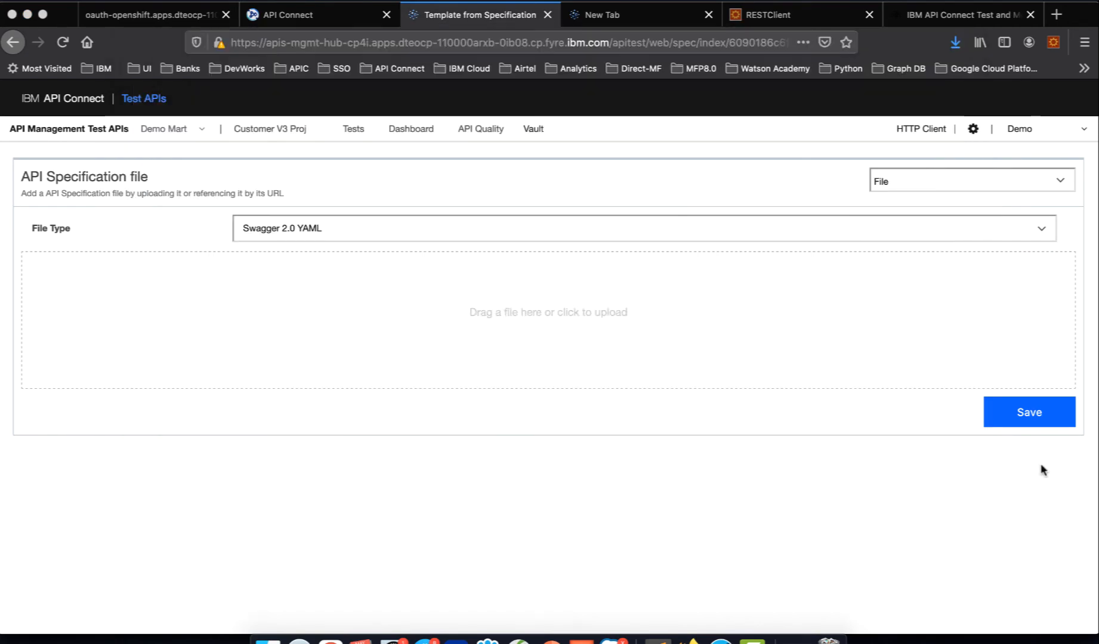
pyautogui.click(1035, 419)
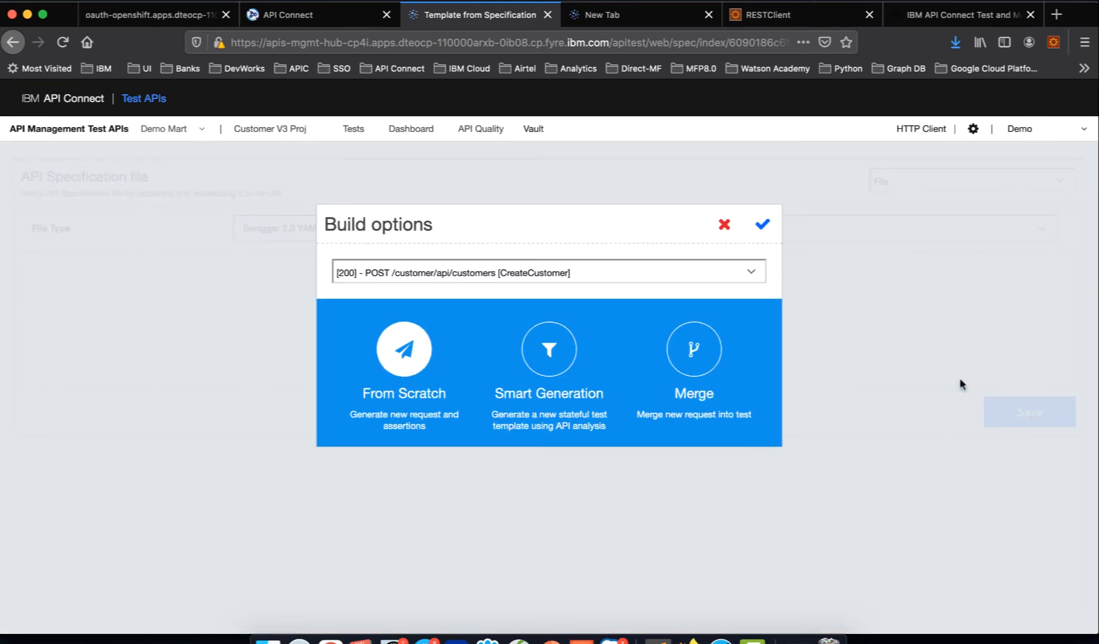
# Step: Generate the test for DELETE /customer/api/customers/{id} [deleteCustomerById] using Smart Generation
pyautogui.click(592, 271)
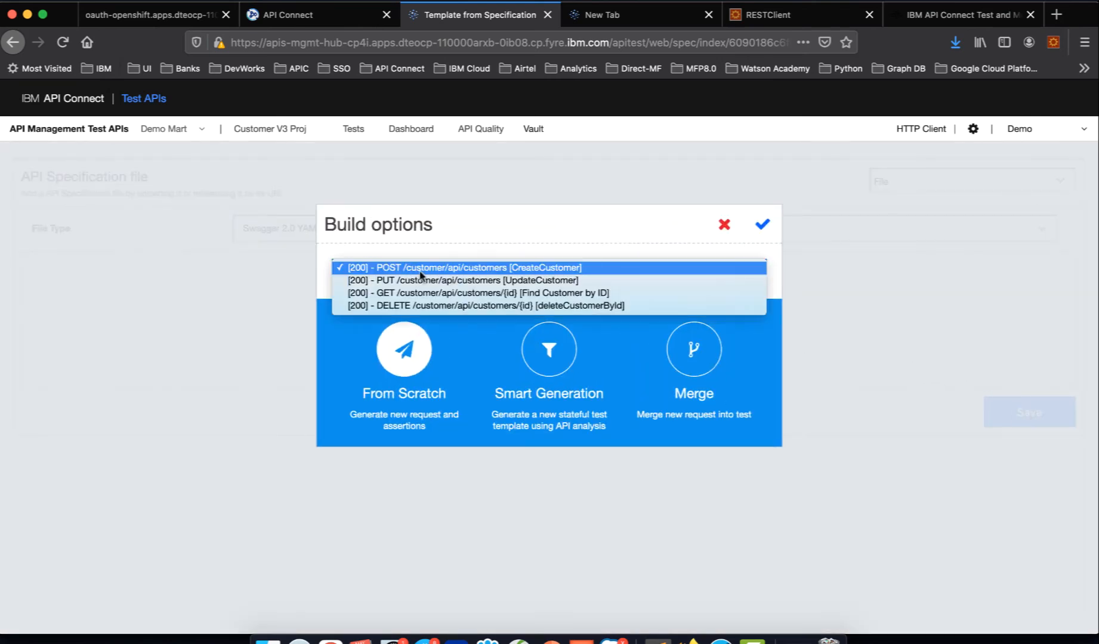
pyautogui.click(402, 308)
pyautogui.click(550, 358)
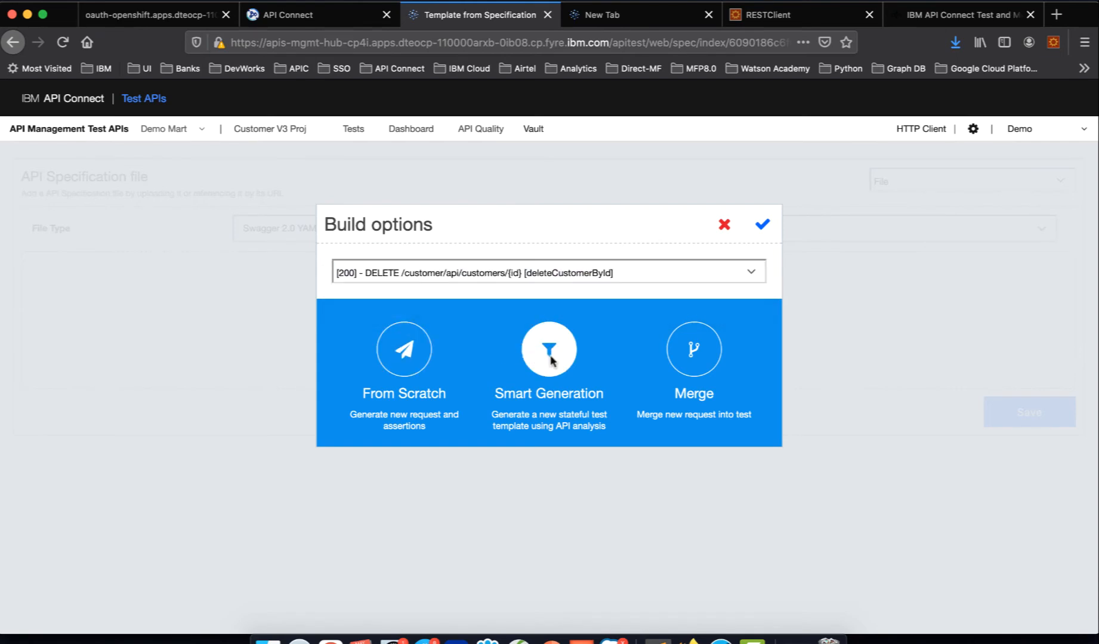
pyautogui.click(764, 224)
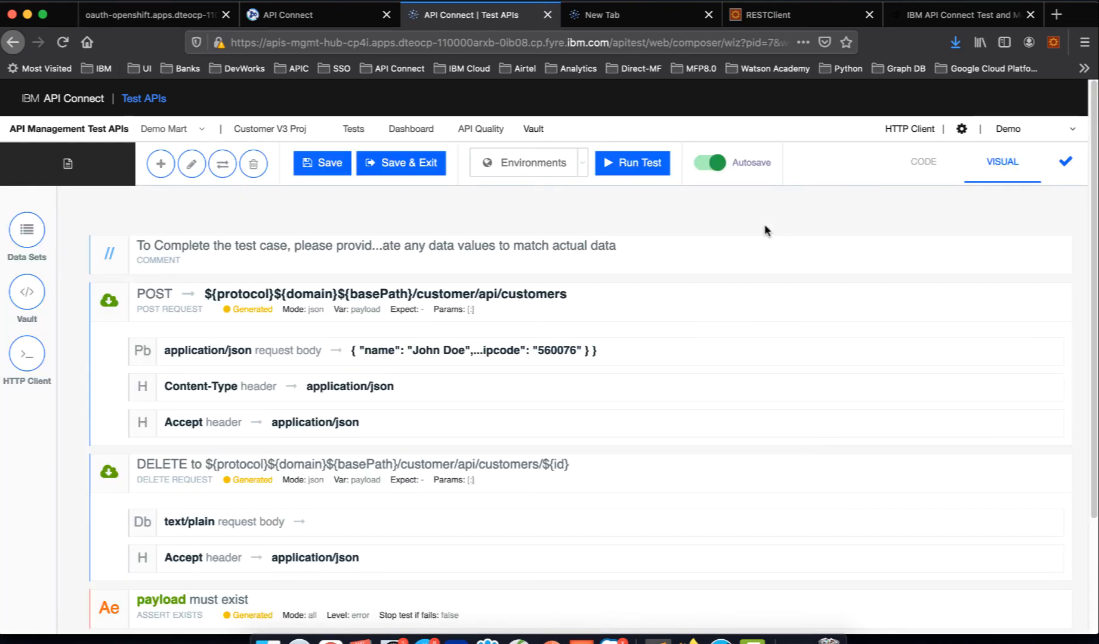
# Step: Review the POST and DELETE requests and the payload assertions generated for the DeleteCustomer test
pyautogui.scroll(-3, 570, 321)
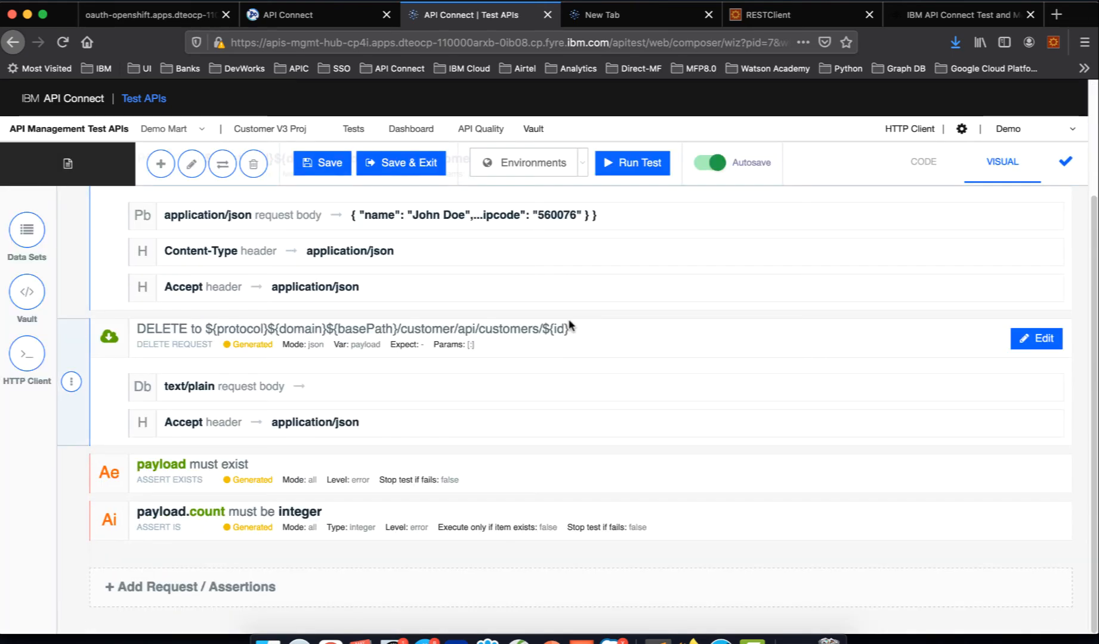
pyautogui.scroll(3, 569, 325)
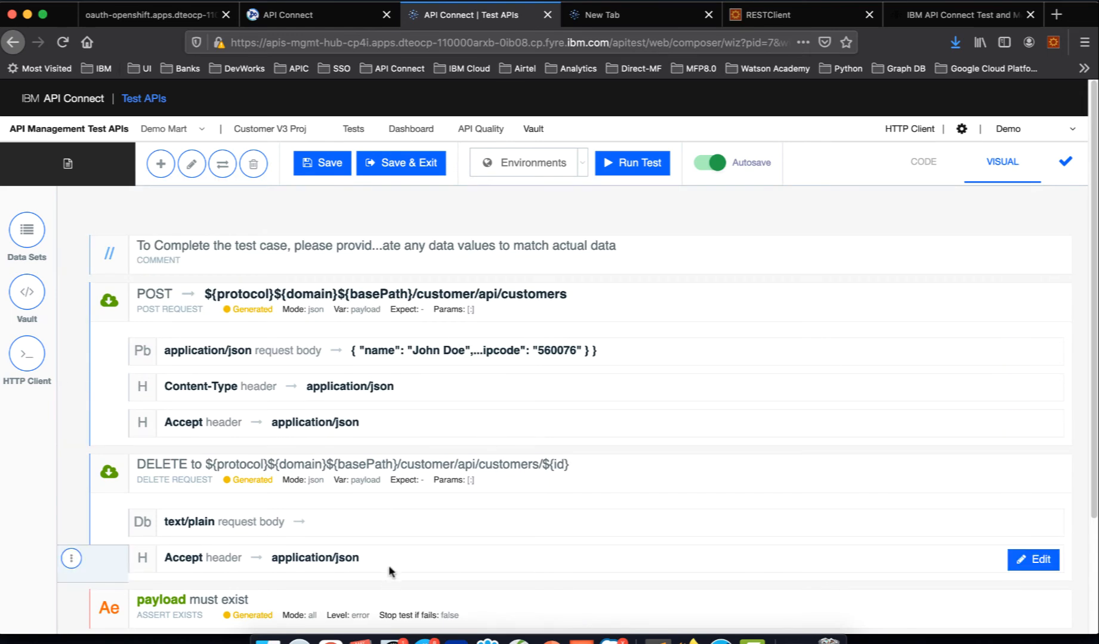
pyautogui.scroll(-3, 388, 572)
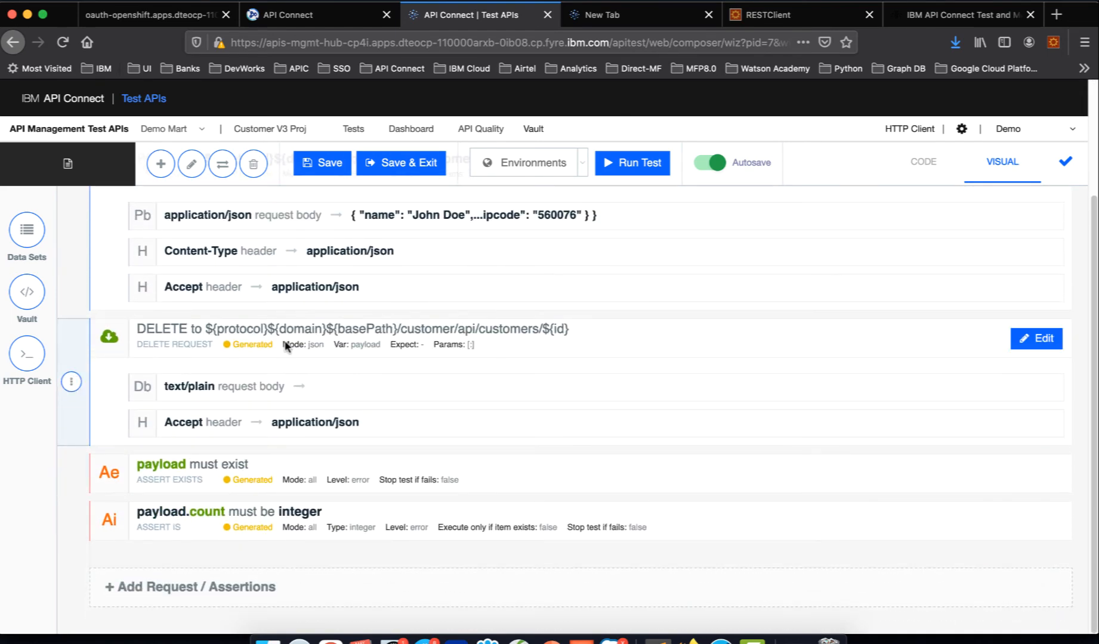
pyautogui.scroll(2, 287, 350)
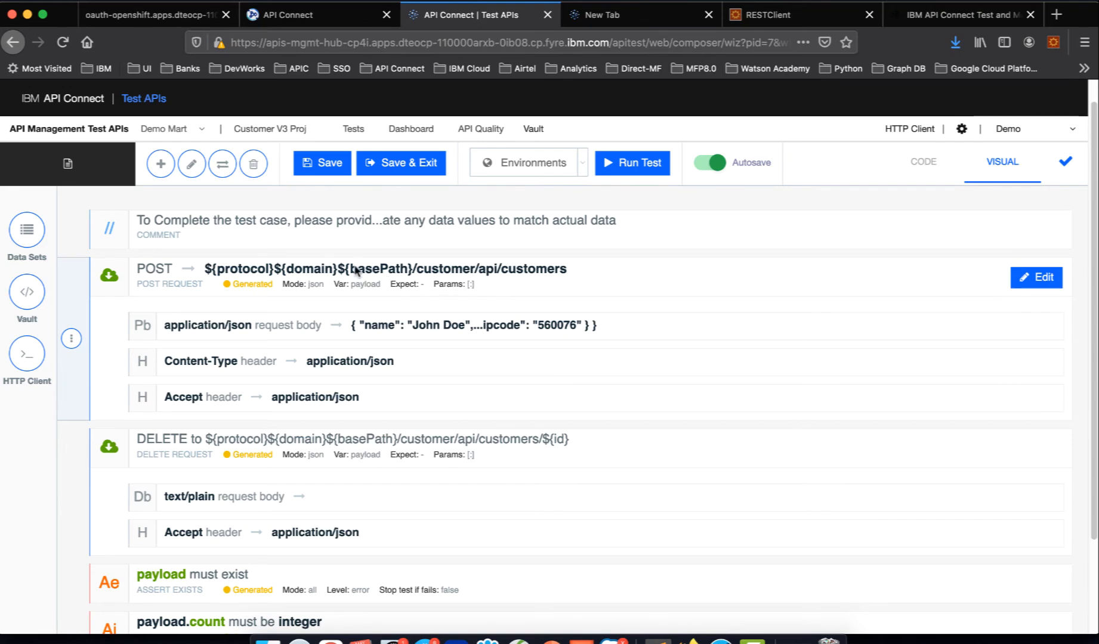
# Step: Open the POST request, compare its URL variables with the global parameters in Data Sets, and close it without changes
pyautogui.click(331, 270)
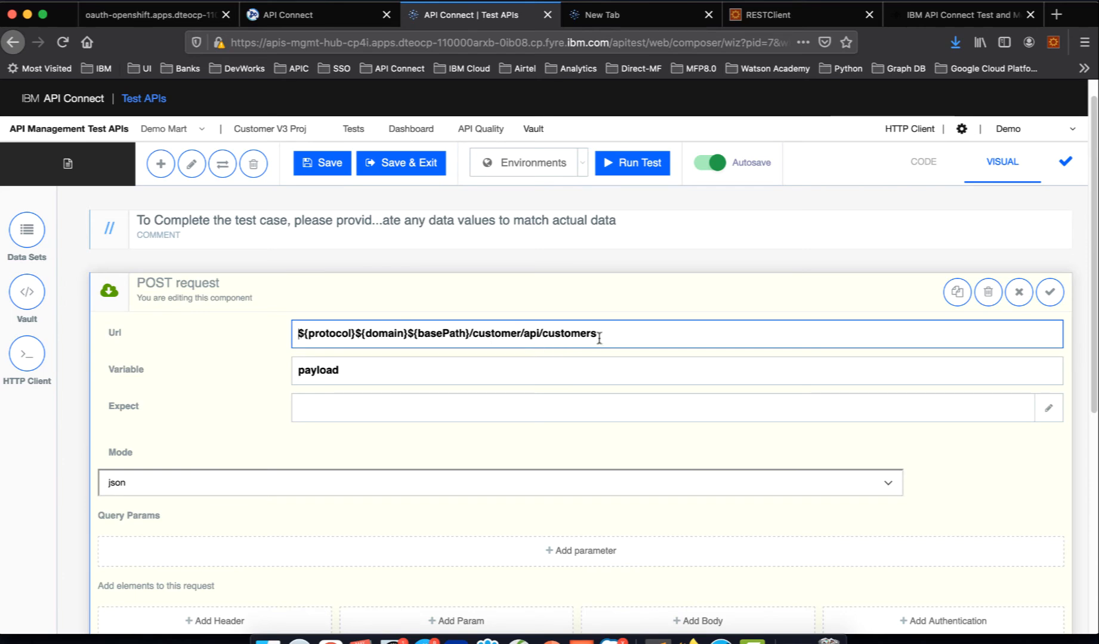
pyautogui.moveTo(322, 339); pyautogui.dragTo(295, 335)
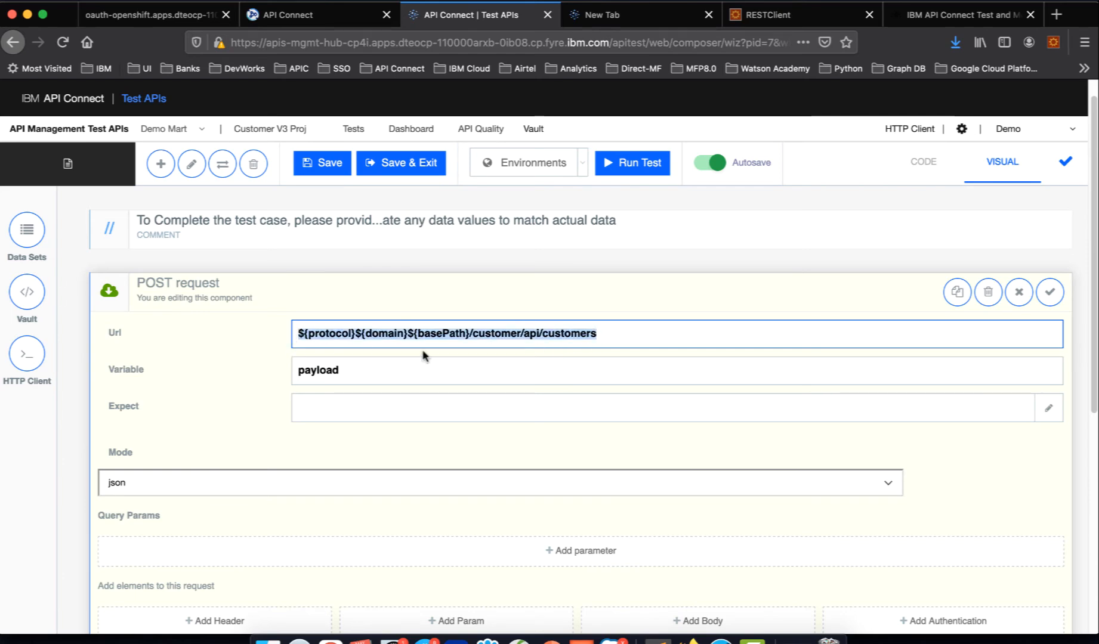
pyautogui.click(26, 229)
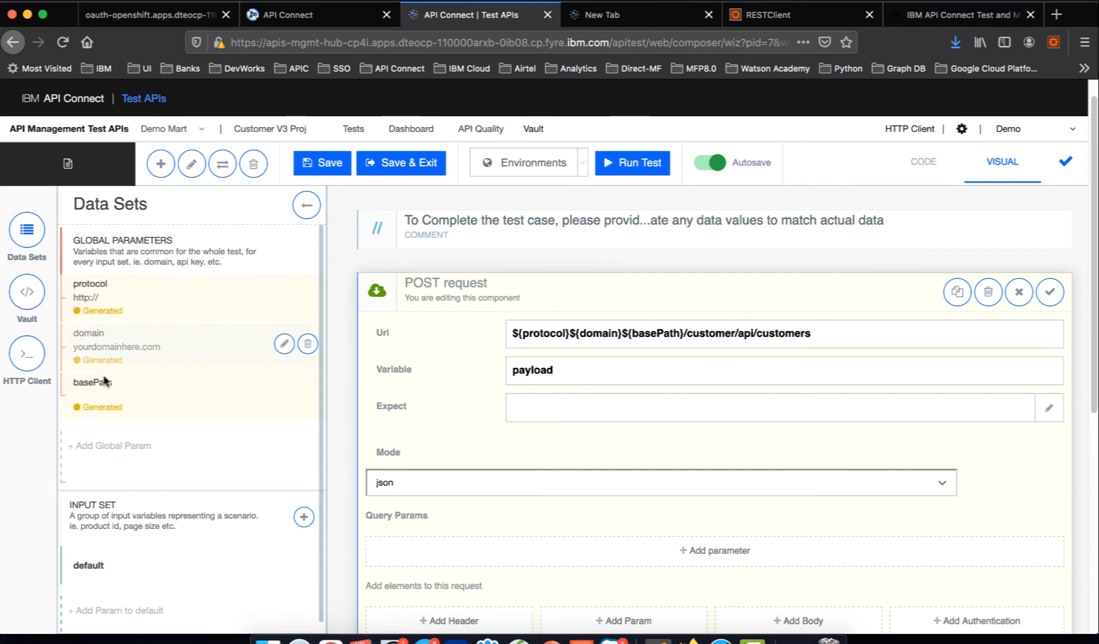
pyautogui.click(850, 338)
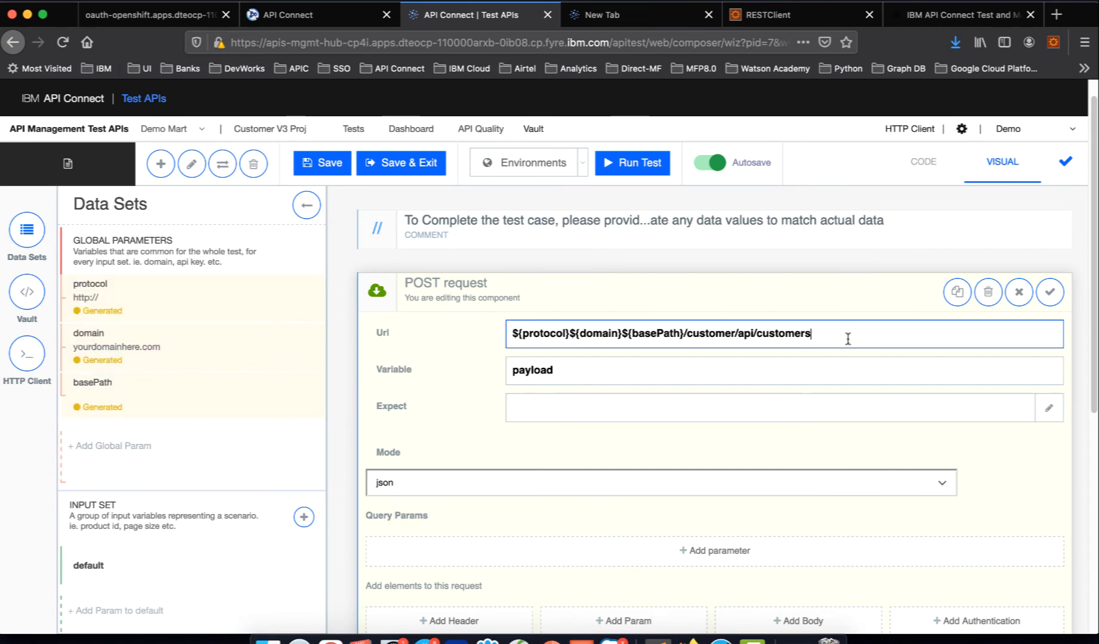
pyautogui.press('super+a')
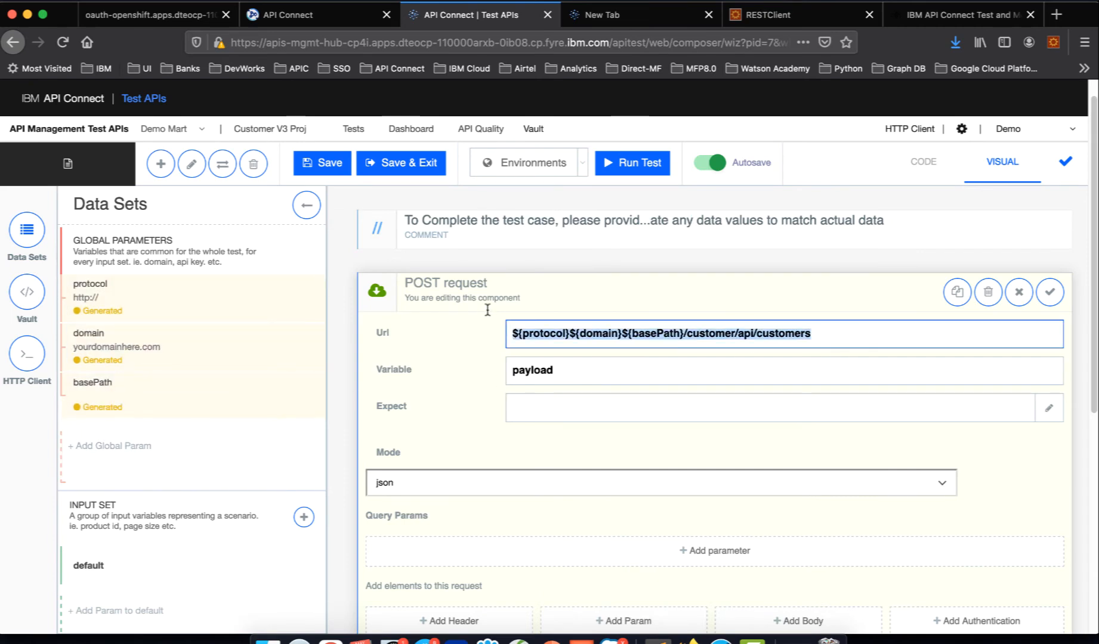
pyautogui.click(1019, 292)
# Step: View the components available for adding requests and assertions, and save and exit the DeleteCustomer test editor
pyautogui.scroll(-3, 537, 417)
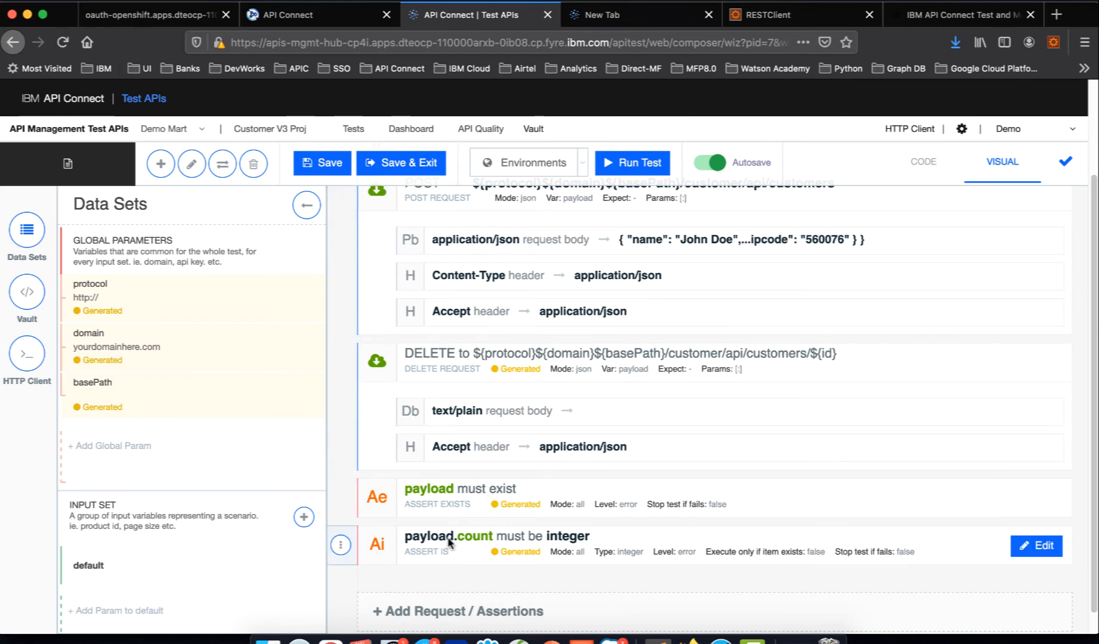
pyautogui.click(412, 615)
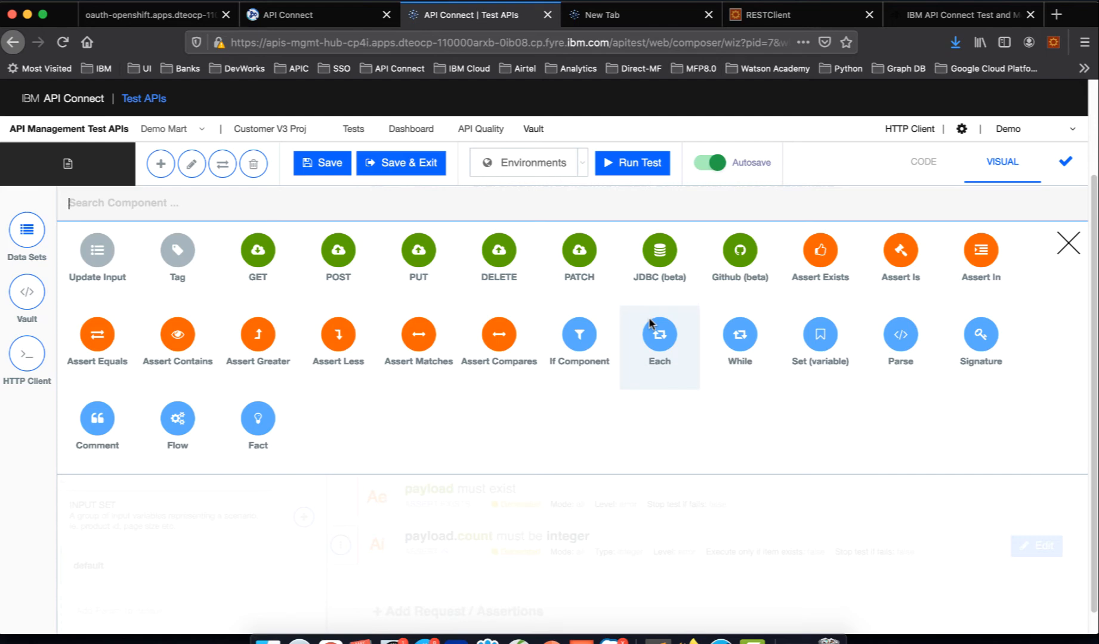
pyautogui.click(389, 165)
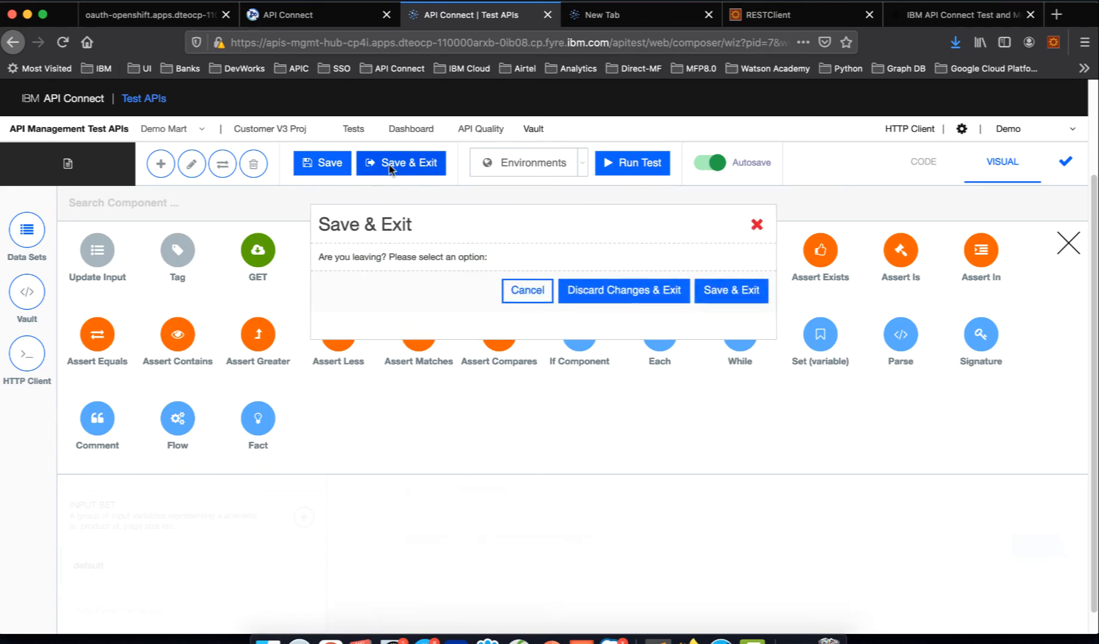
pyautogui.click(729, 293)
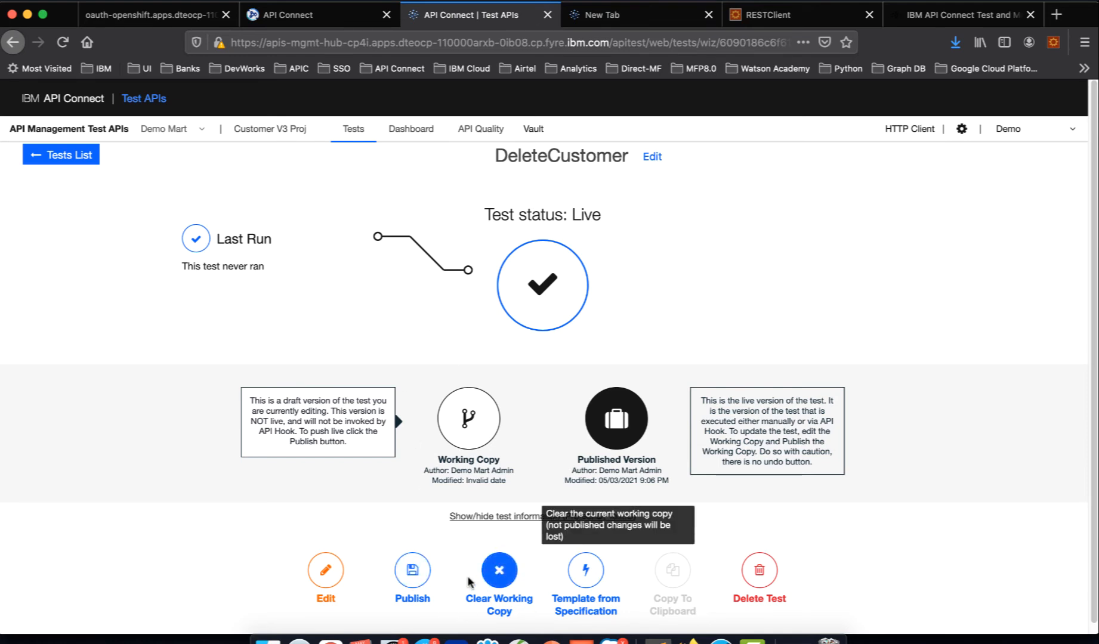
# Step: Create a new test in Customer V3 Proj with GetCustomer as both its name and description
pyautogui.click(74, 153)
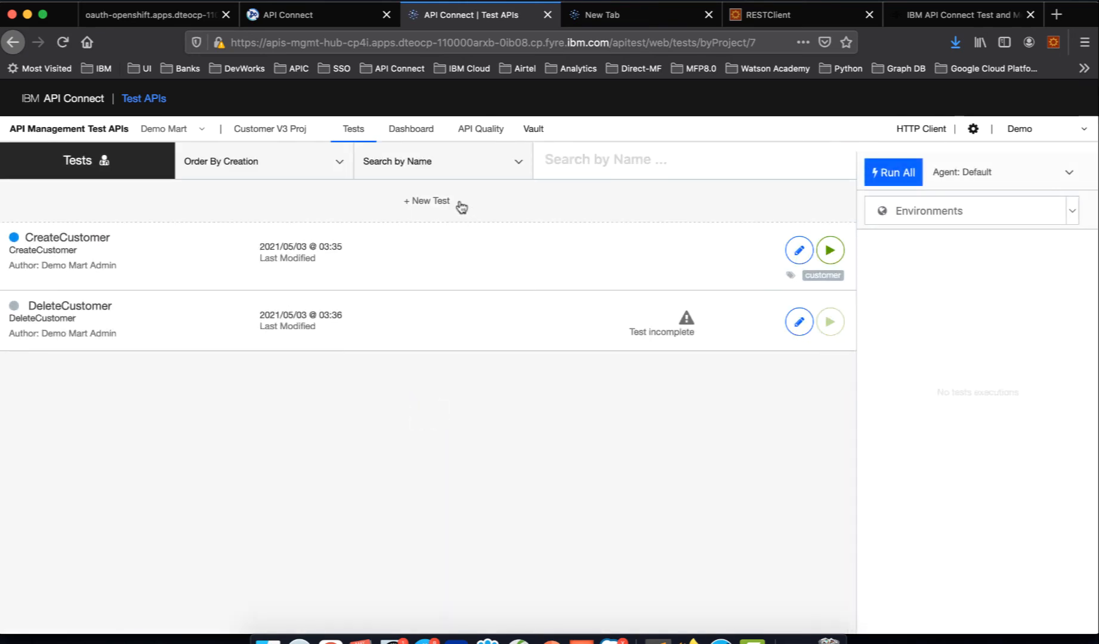
pyautogui.click(430, 203)
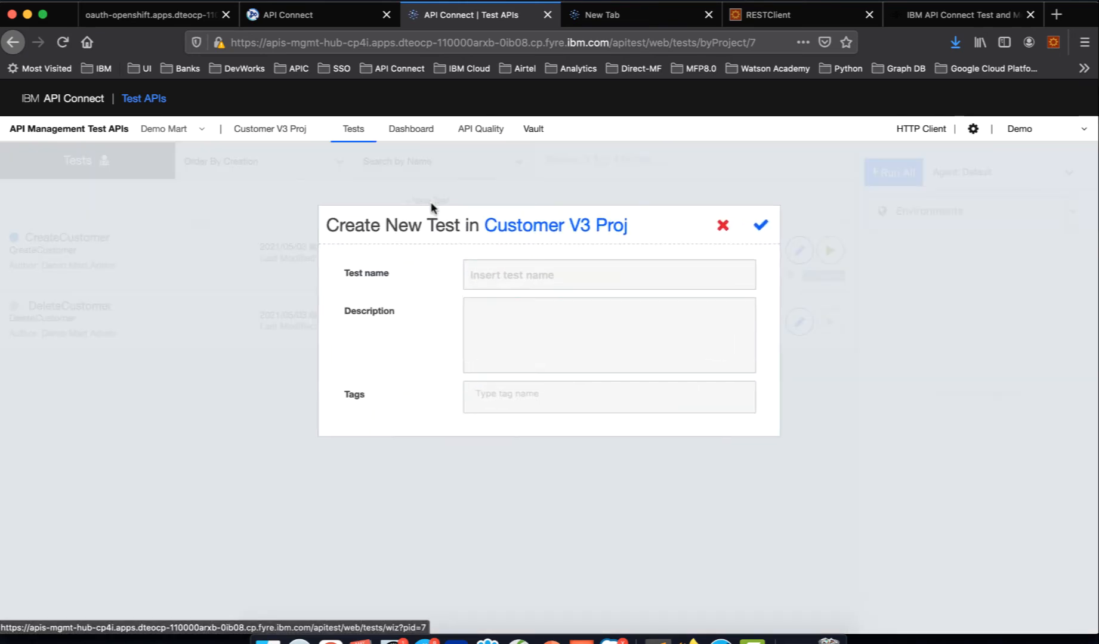
pyautogui.click(504, 276)
pyautogui.write('GetCustomer')
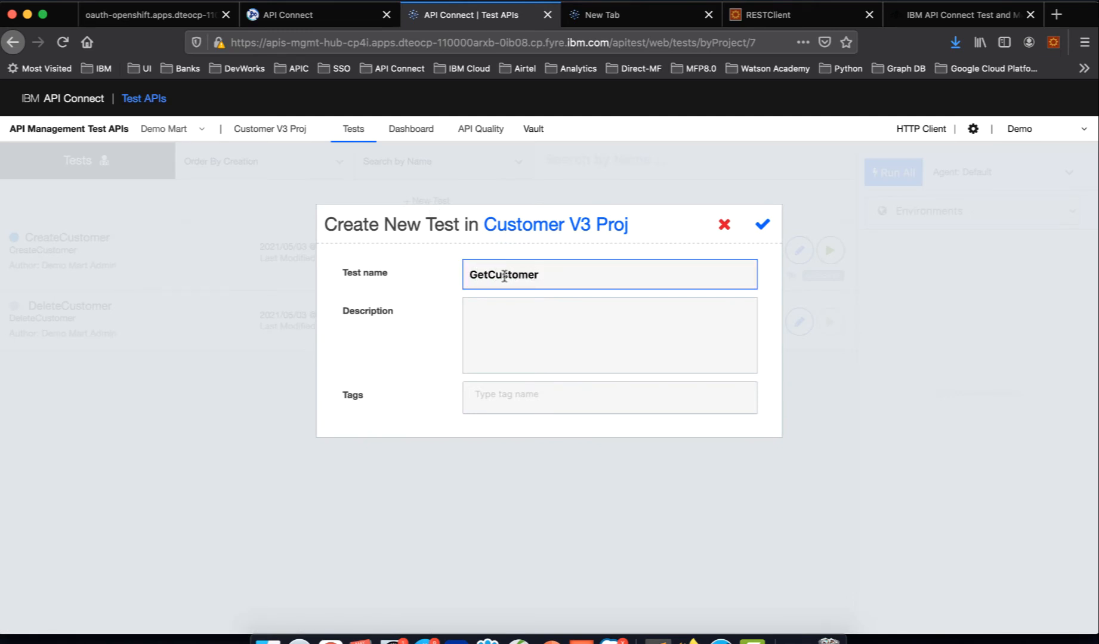
pyautogui.doubleClick(504, 275)
pyautogui.press('super+c')
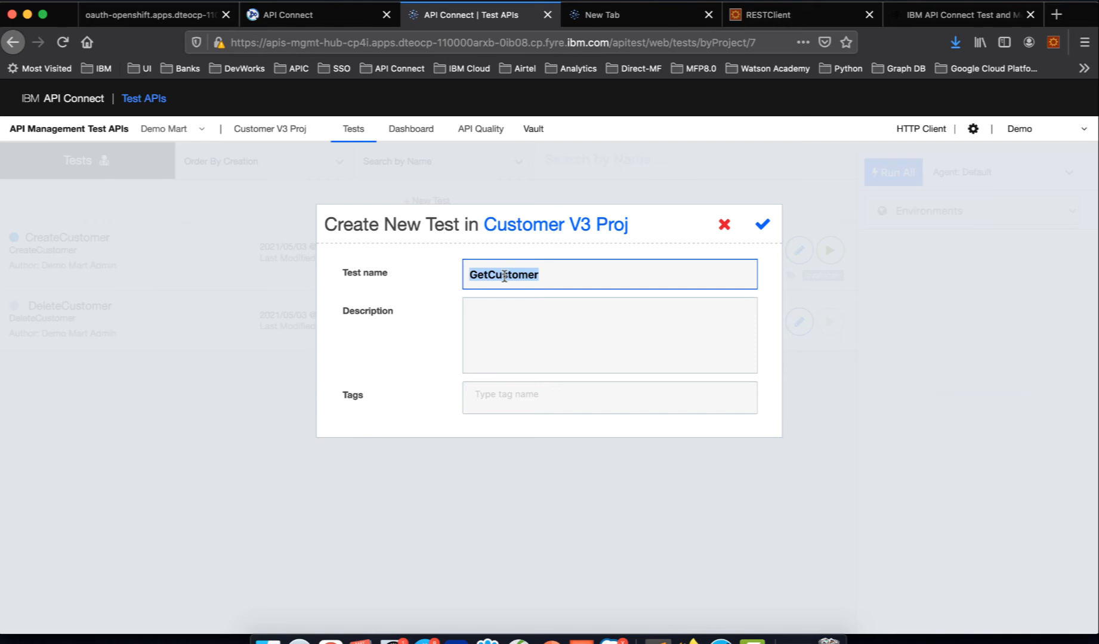
pyautogui.press('Tab')
pyautogui.press('super+v')
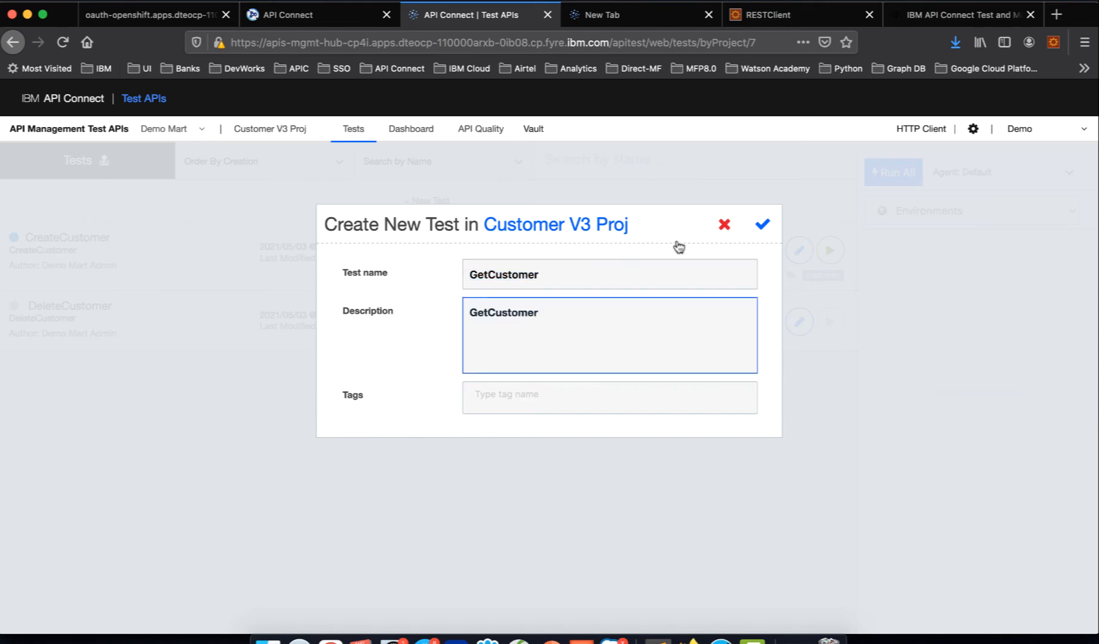
pyautogui.click(763, 225)
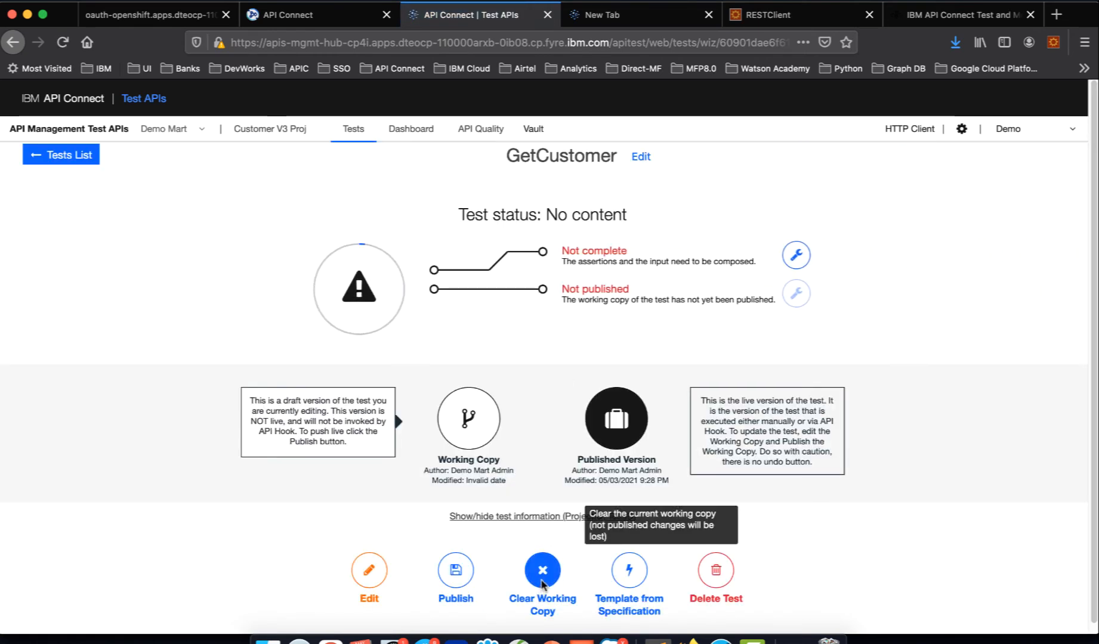
# Step: Clear the GetCustomer working copy and load customer_3.0.0.yaml as a Swagger 2.0 YAML specification for its test template
pyautogui.click(544, 573)
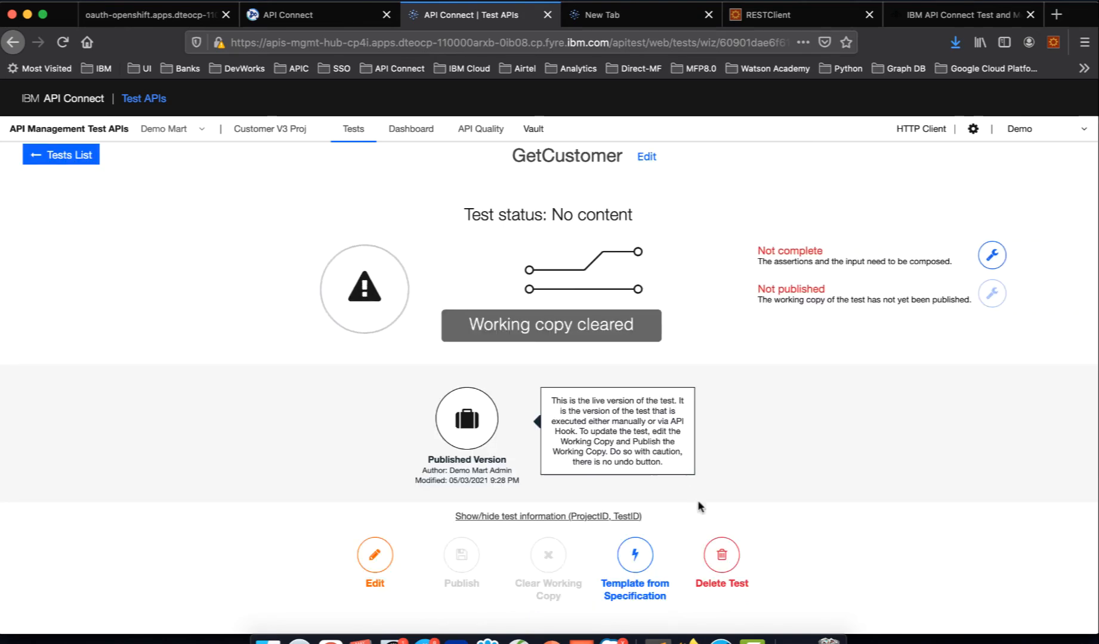
pyautogui.click(635, 555)
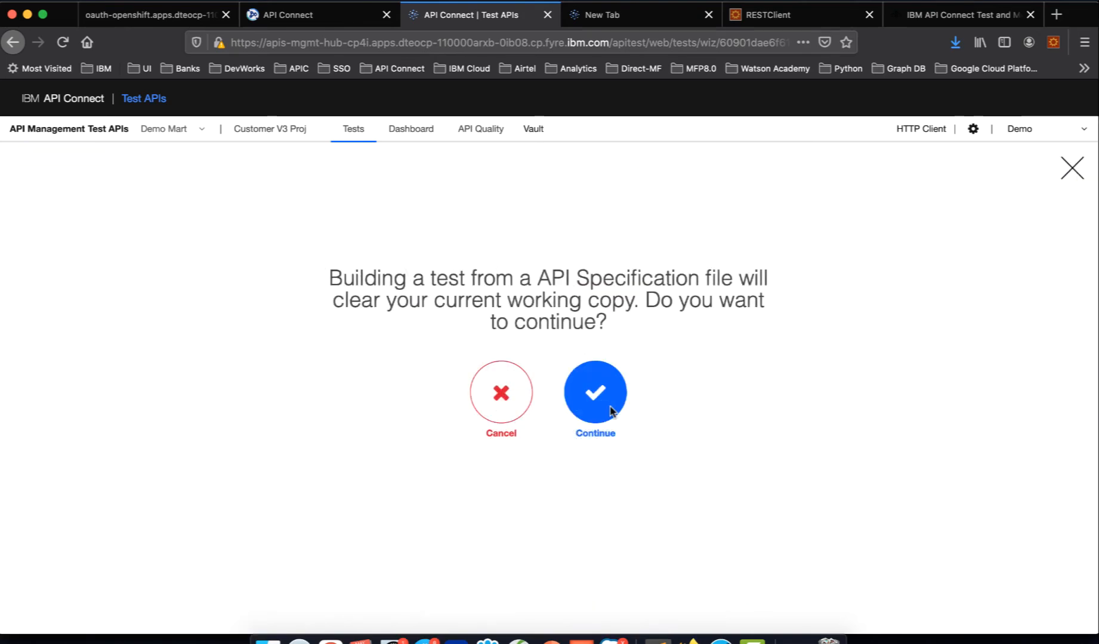
pyautogui.click(607, 401)
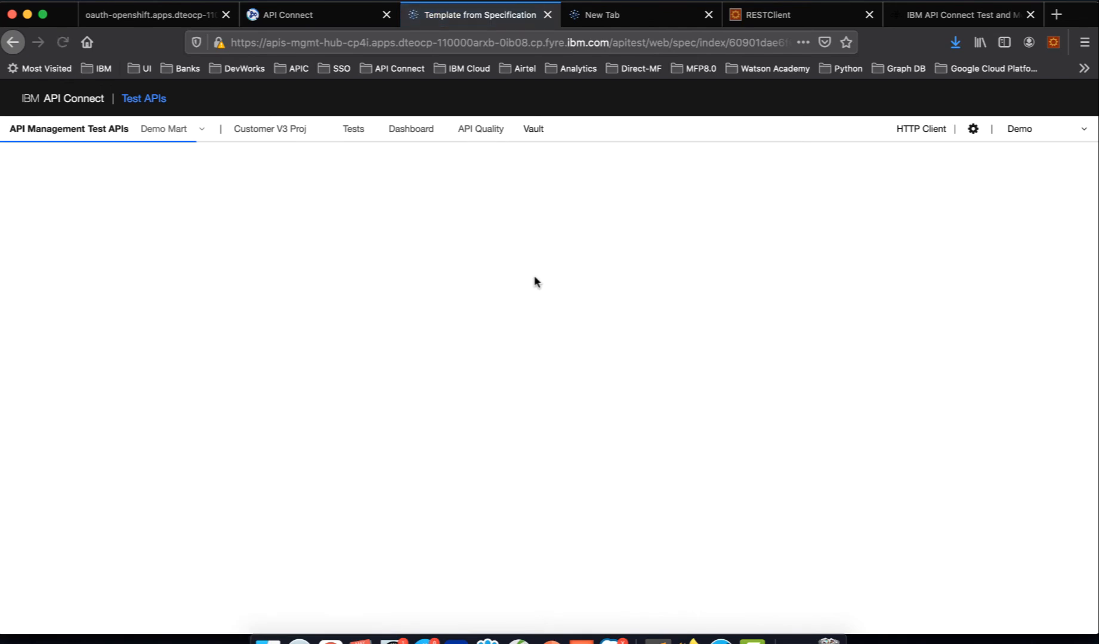
pyautogui.click(419, 229)
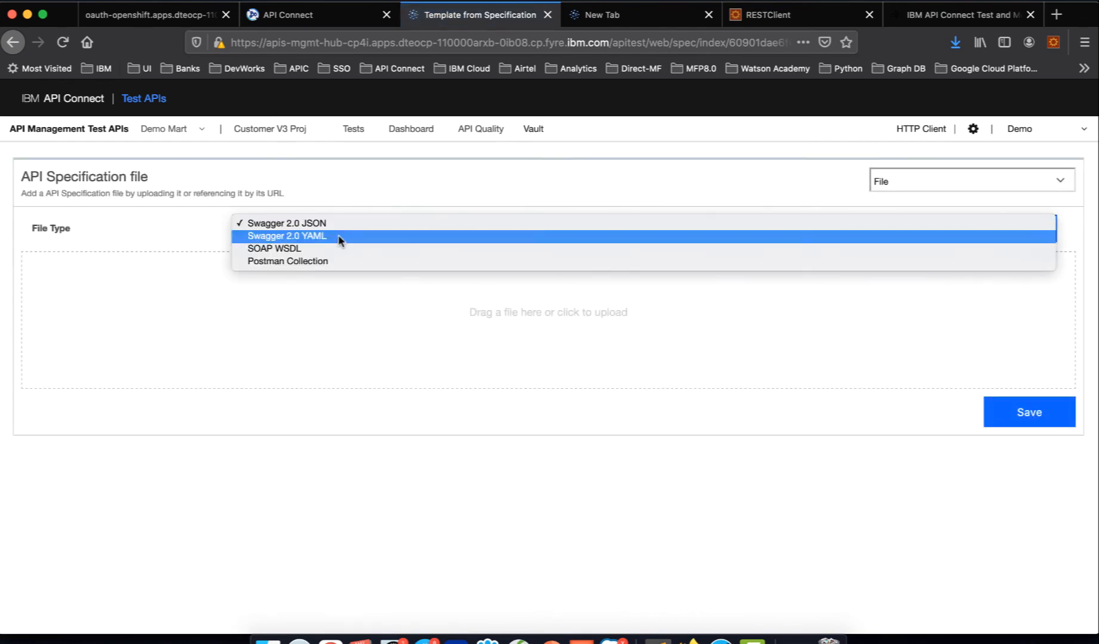
pyautogui.click(340, 241)
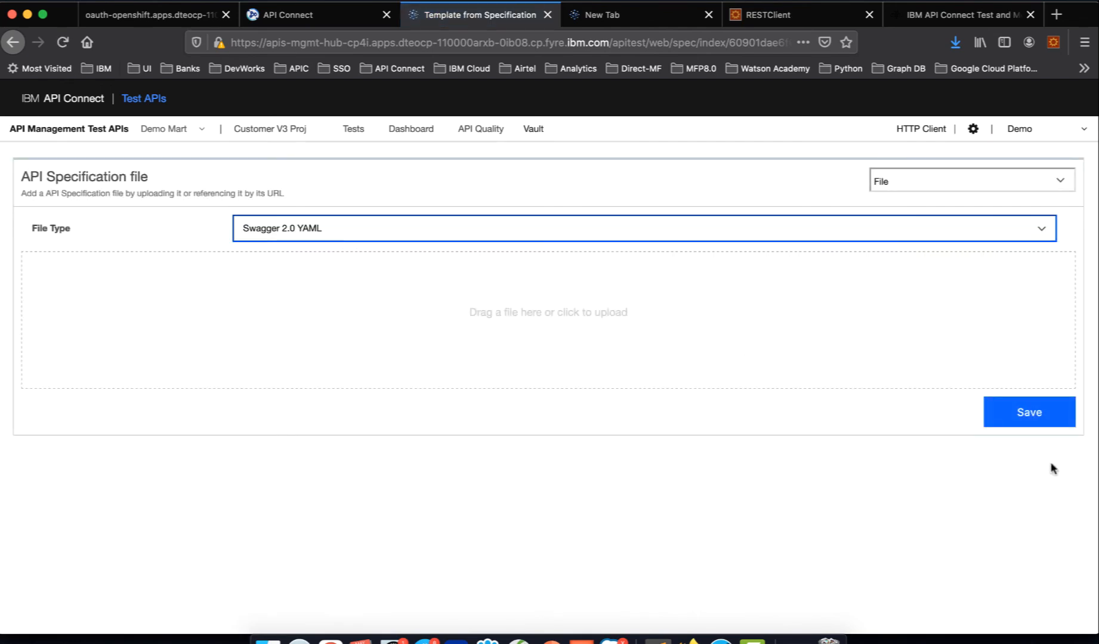
pyautogui.click(564, 313)
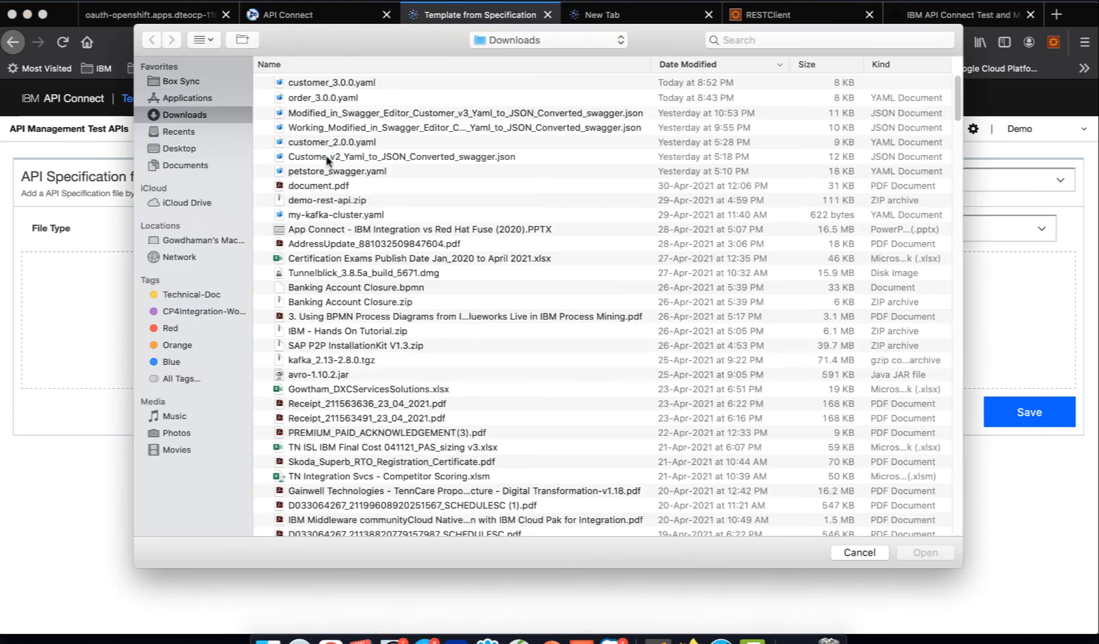
pyautogui.click(355, 88)
pyautogui.click(924, 553)
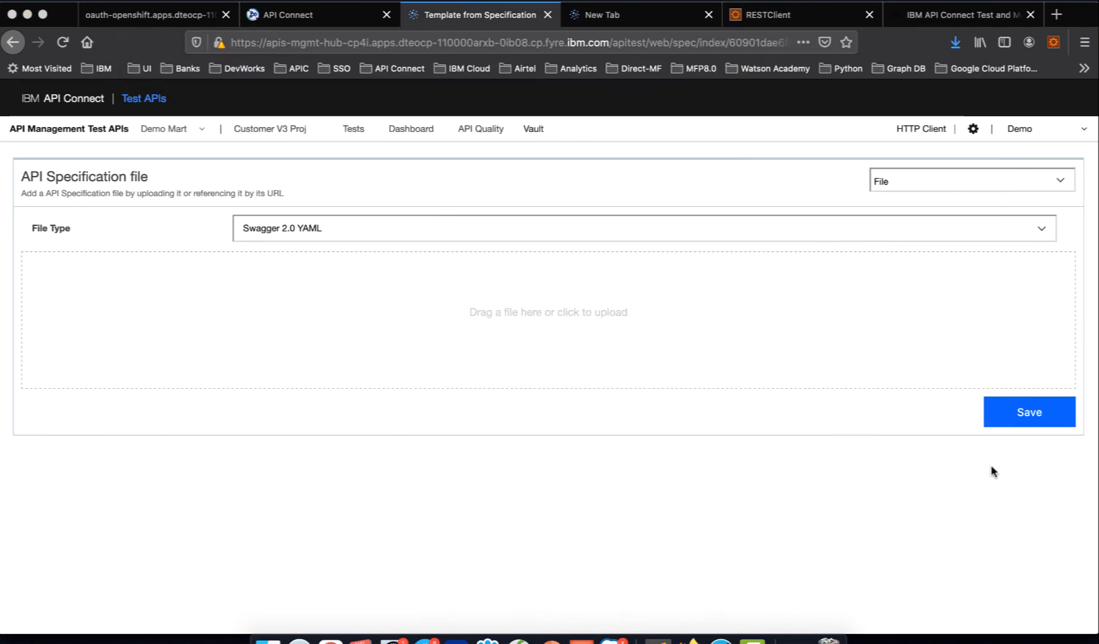
pyautogui.click(1037, 411)
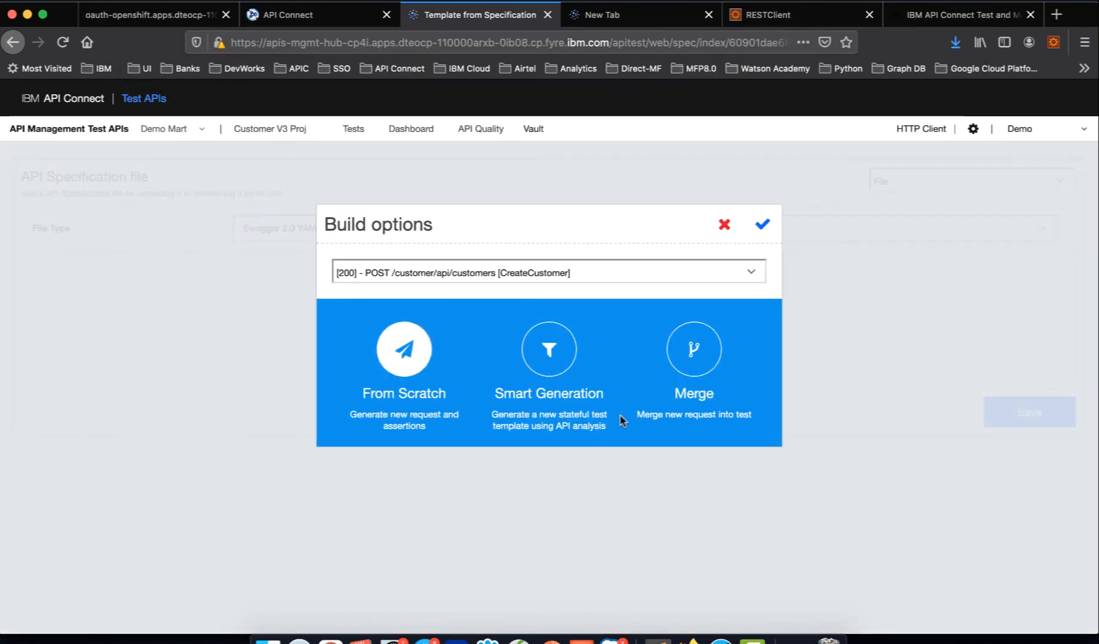
# Step: Generate the test for GET /customer/api/customers/{id} [Find Customer by ID] using From Scratch
pyautogui.click(497, 279)
pyautogui.click(449, 294)
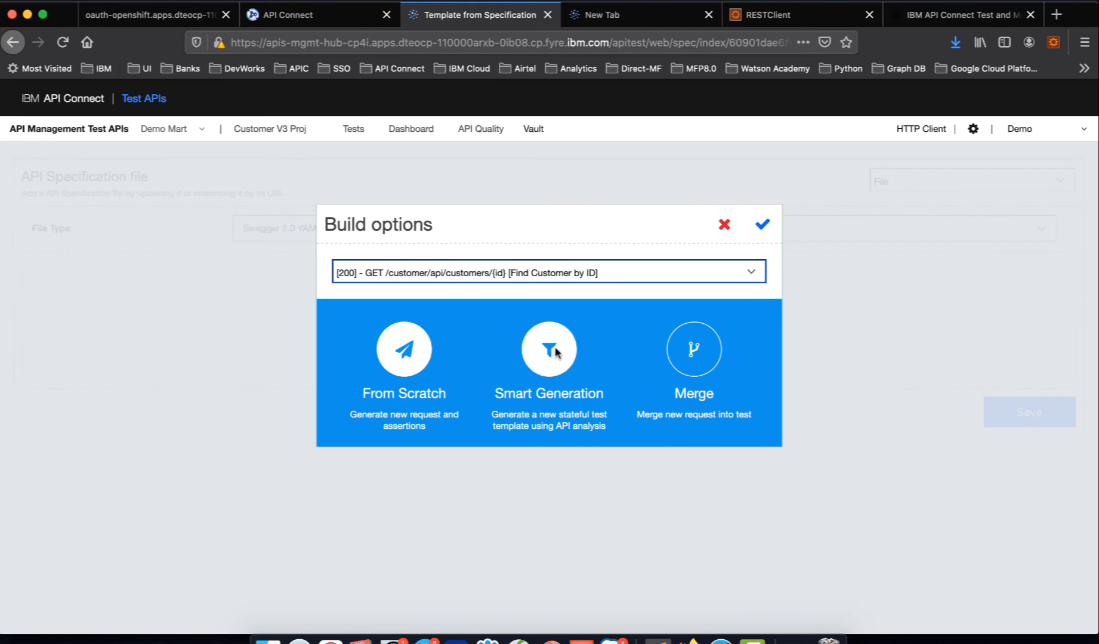
pyautogui.click(411, 348)
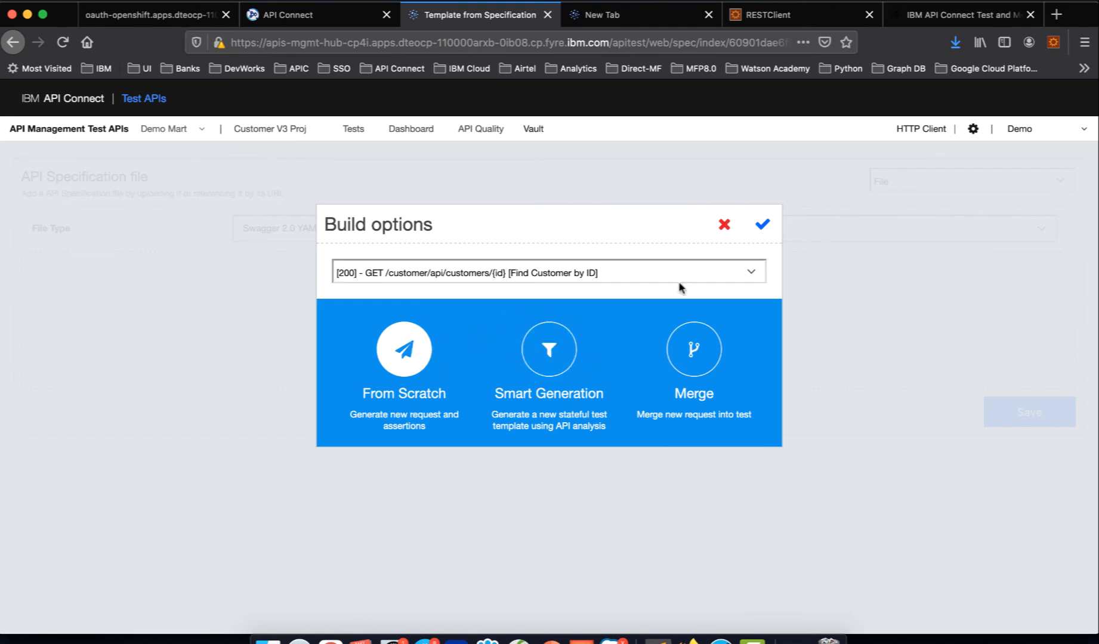
pyautogui.click(764, 226)
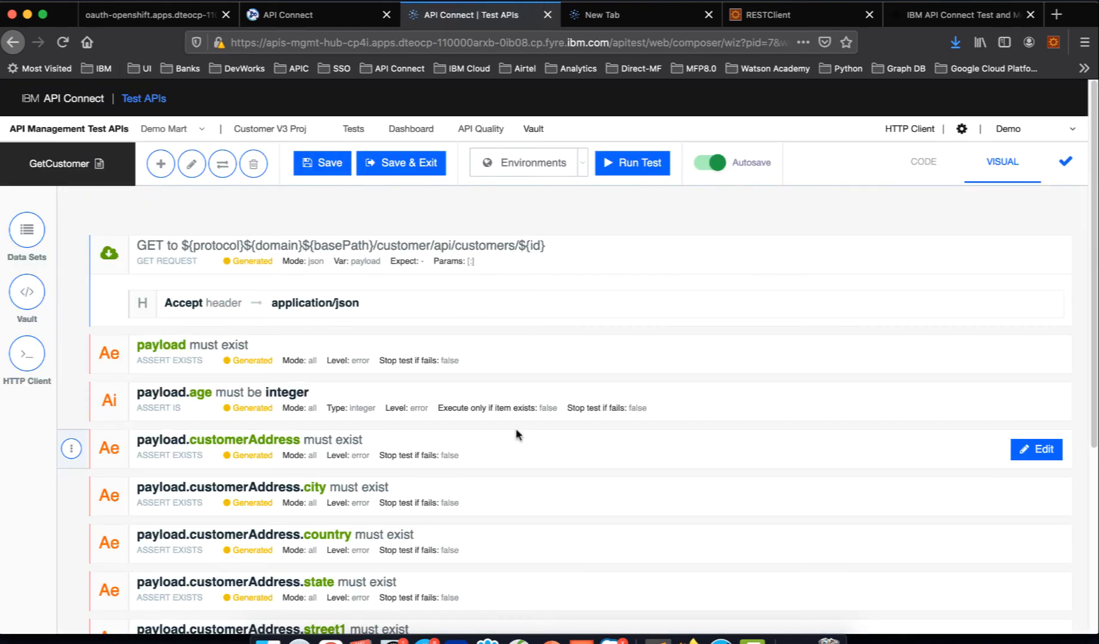
# Step: Review the GET request and the payload assertions generated for the GetCustomer test
pyautogui.scroll(-5, 441, 419)
pyautogui.scroll(4, 441, 420)
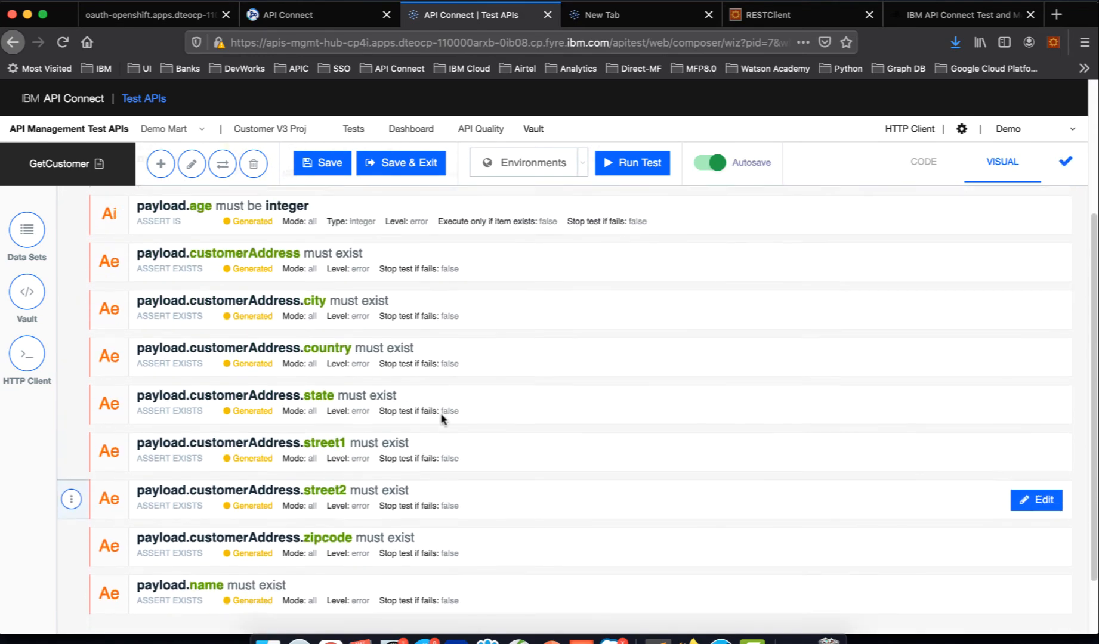
pyautogui.scroll(2, 441, 419)
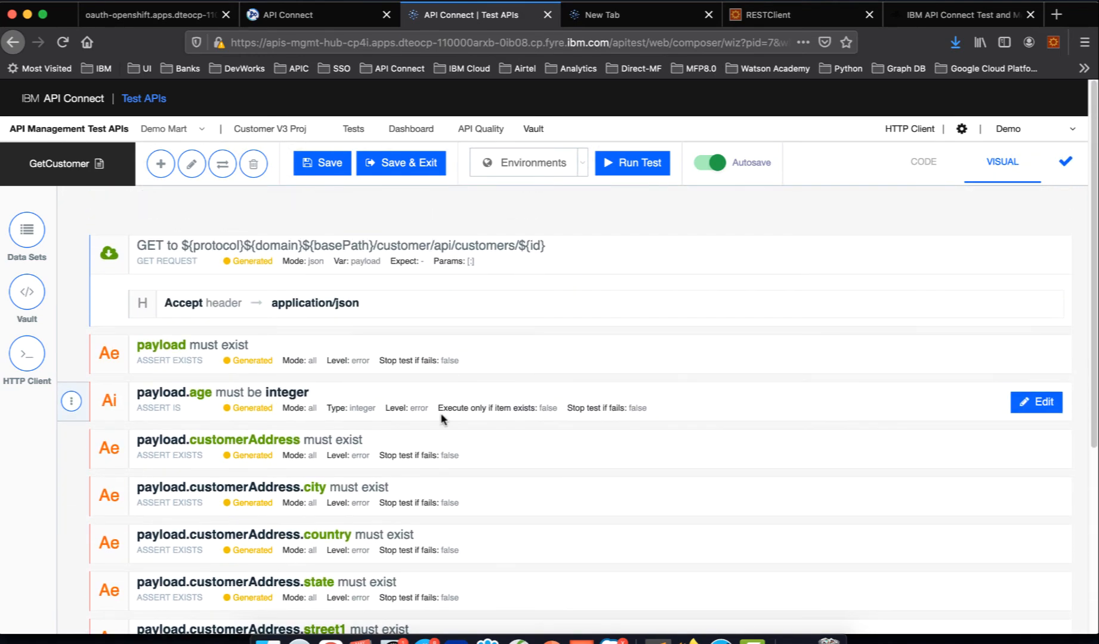
pyautogui.scroll(-5, 442, 420)
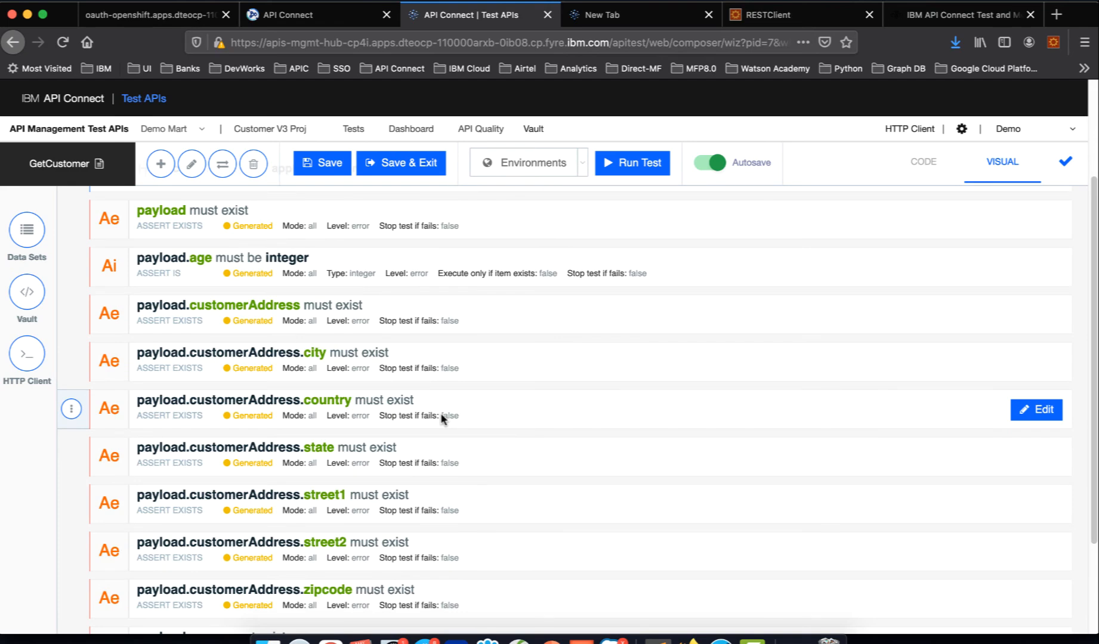
pyautogui.scroll(-5, 441, 420)
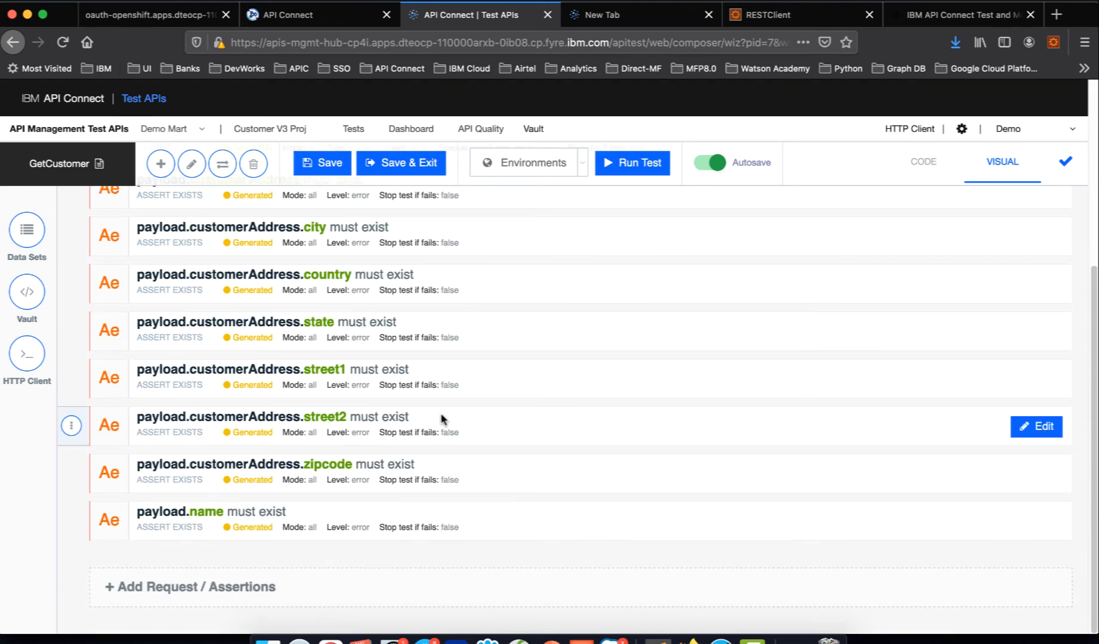
pyautogui.scroll(10, 441, 419)
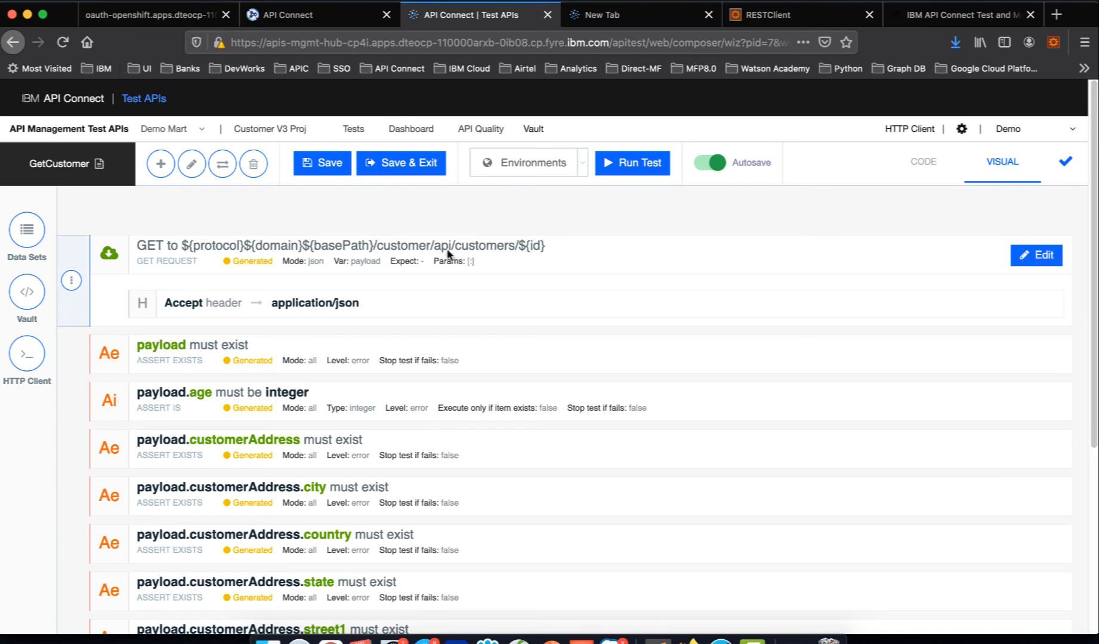
pyautogui.scroll(-3, 410, 487)
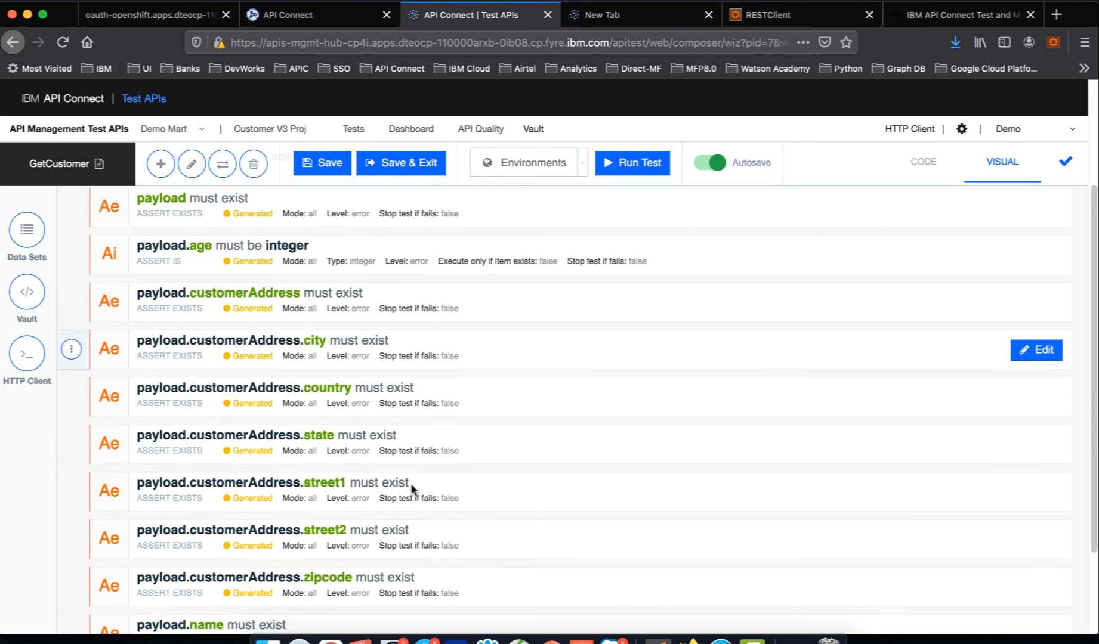
pyautogui.scroll(-2, 410, 488)
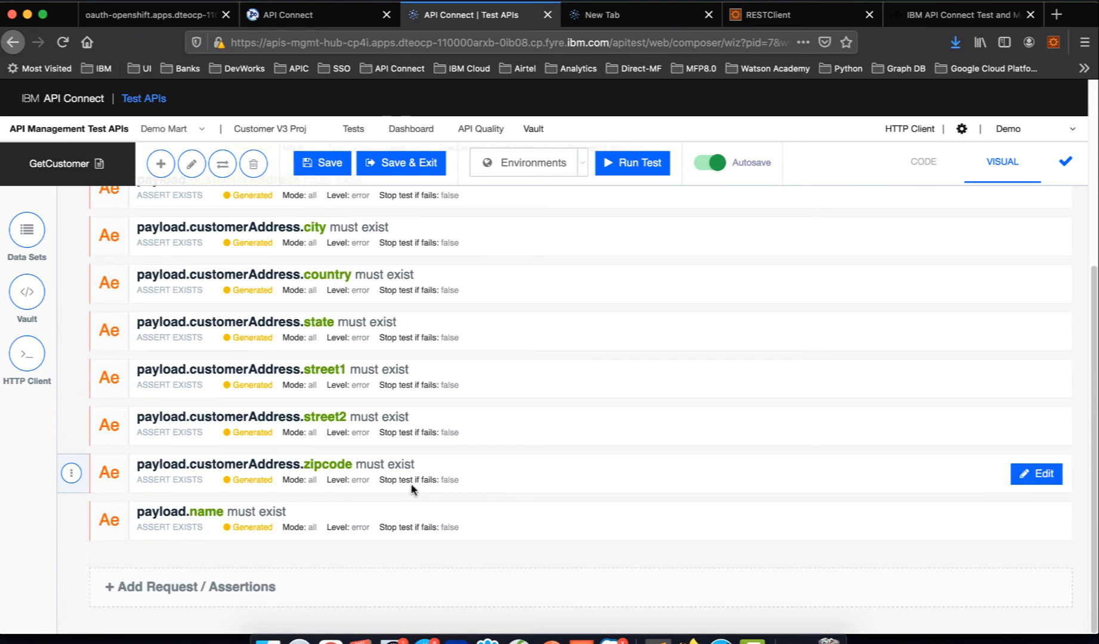
pyautogui.scroll(4, 411, 489)
pyautogui.scroll(1, 411, 488)
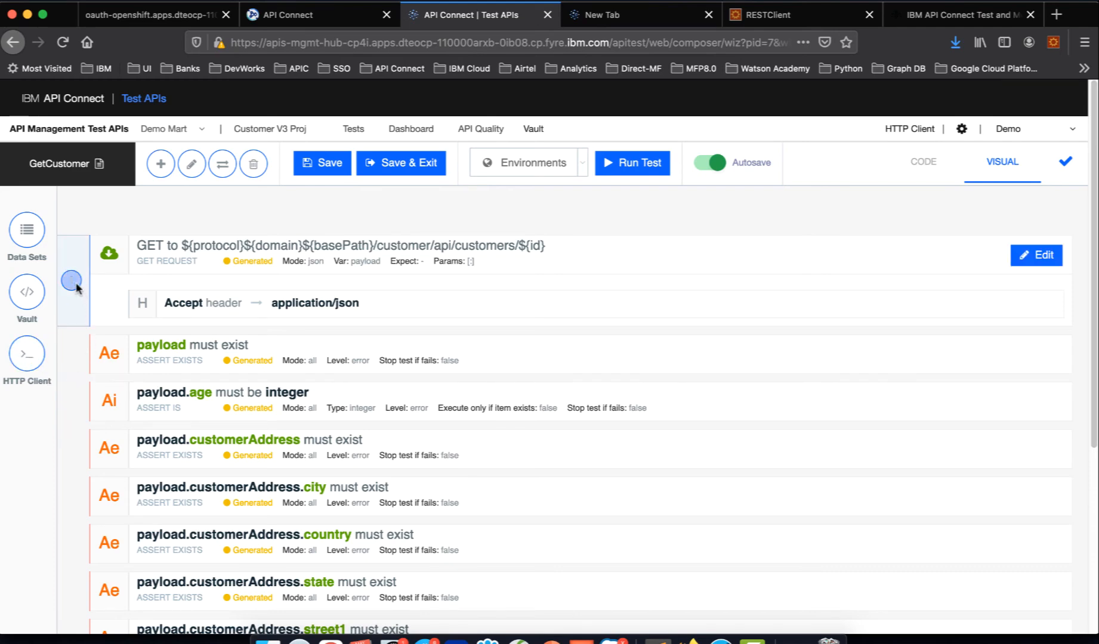
# Step: Remove the generated GET request component from the GetCustomer test, keeping its payload assertions
pyautogui.click(73, 283)
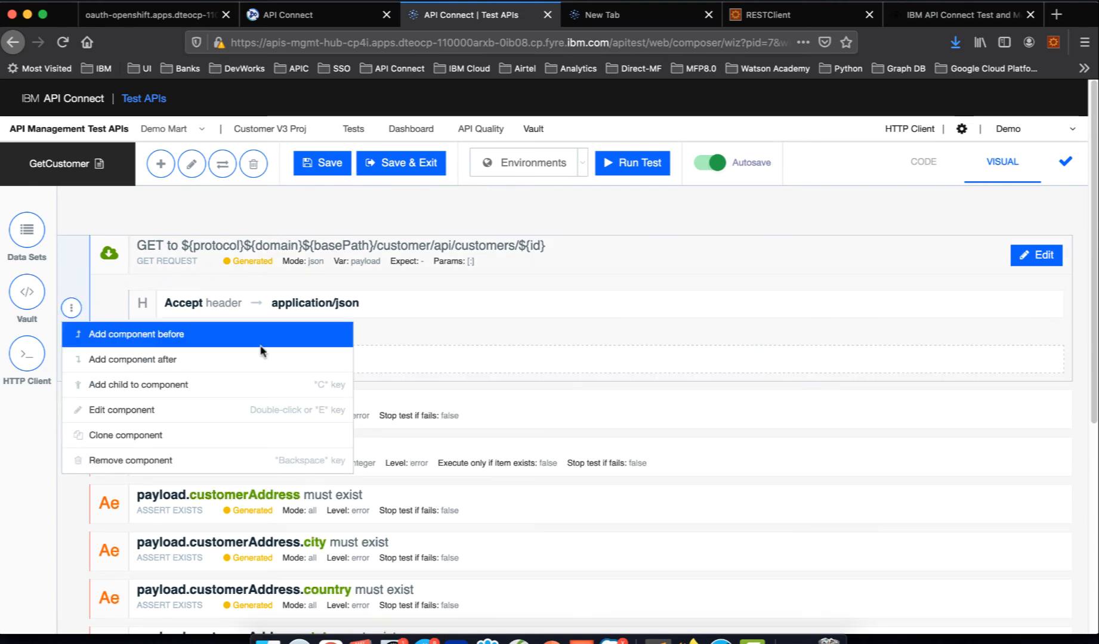
pyautogui.click(152, 460)
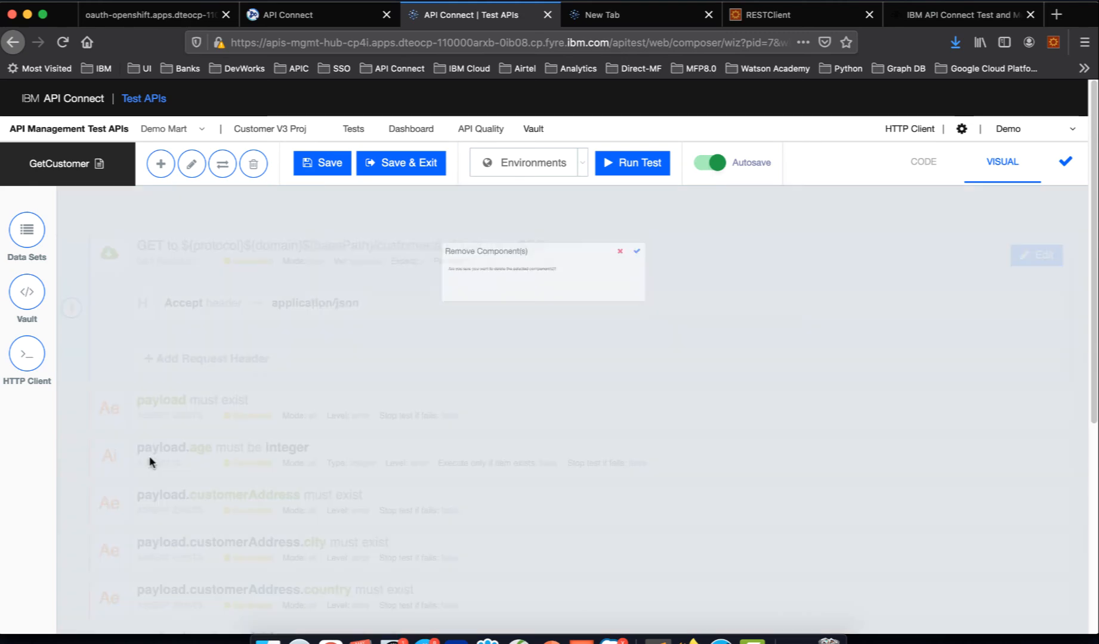
pyautogui.click(756, 225)
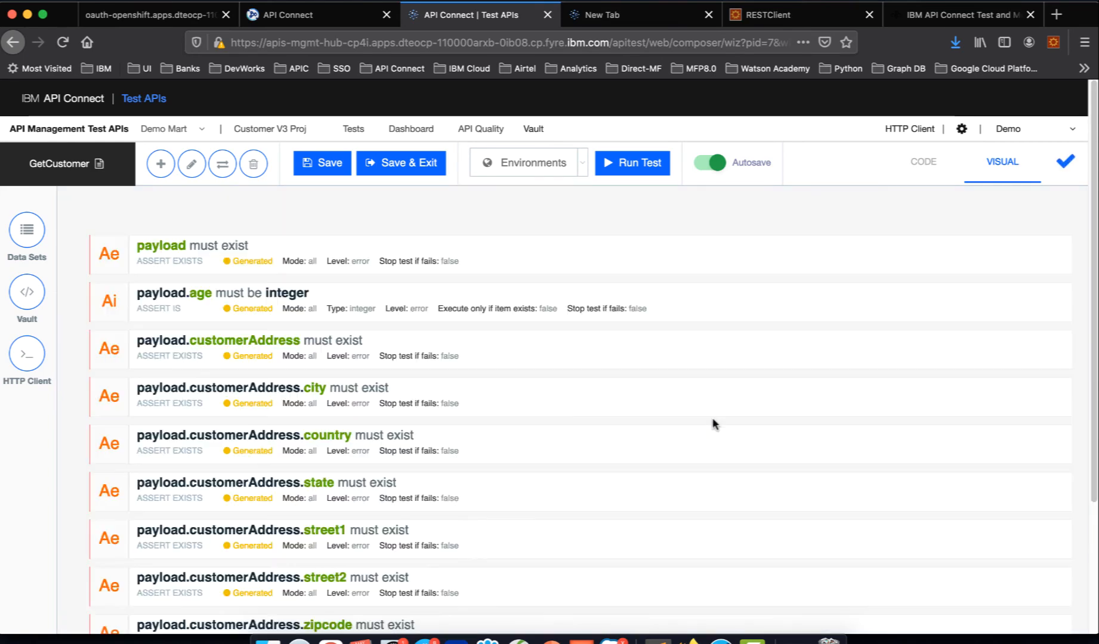
# Step: Copy the customers/{id} GET URL from the customer API's test page in API Manager into the HTTP Client's request URL
pyautogui.click(27, 353)
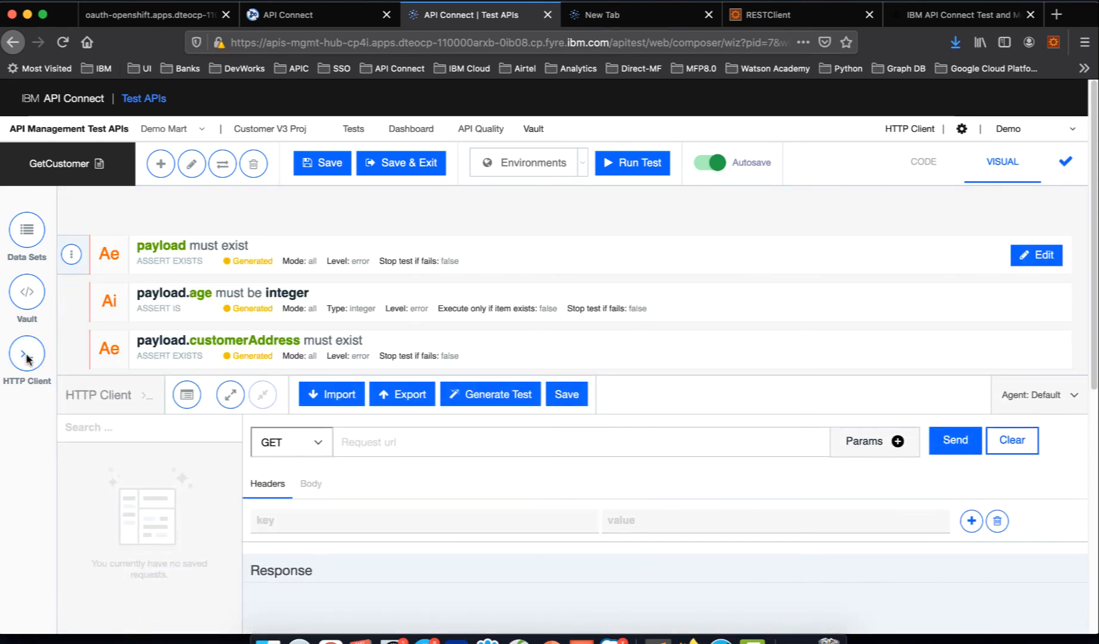
pyautogui.click(412, 449)
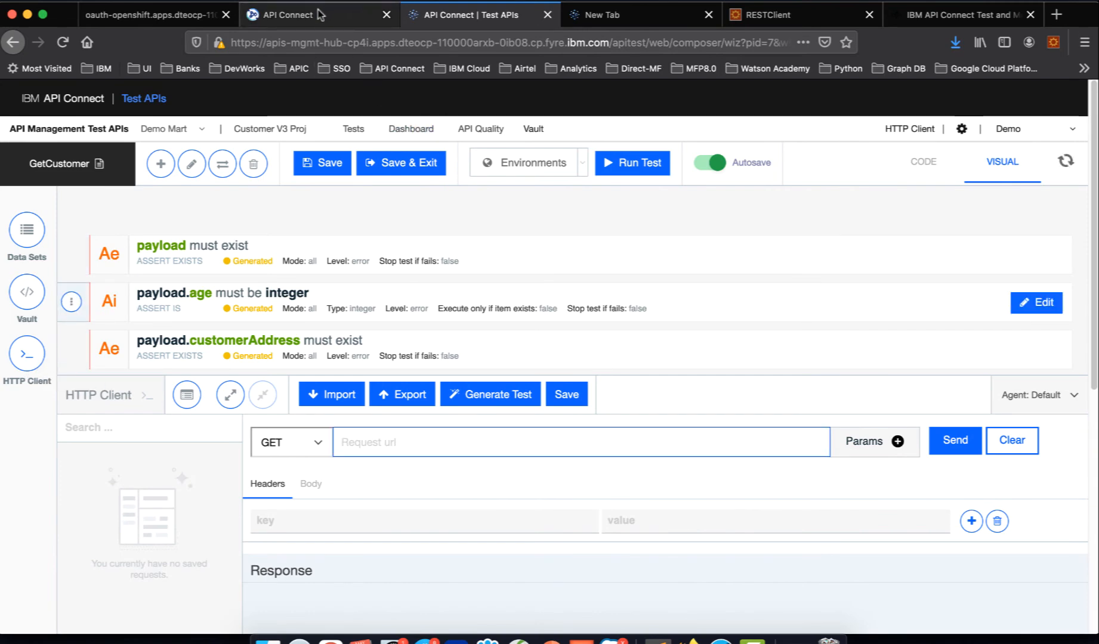
pyautogui.click(321, 15)
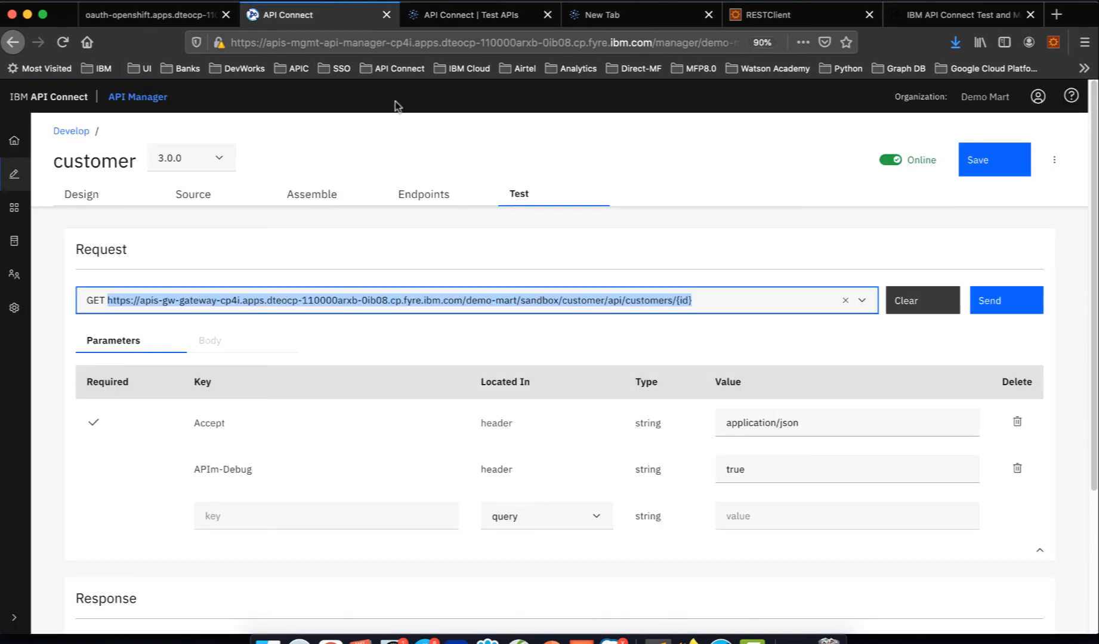
pyautogui.rightClick(550, 300)
pyautogui.click(591, 437)
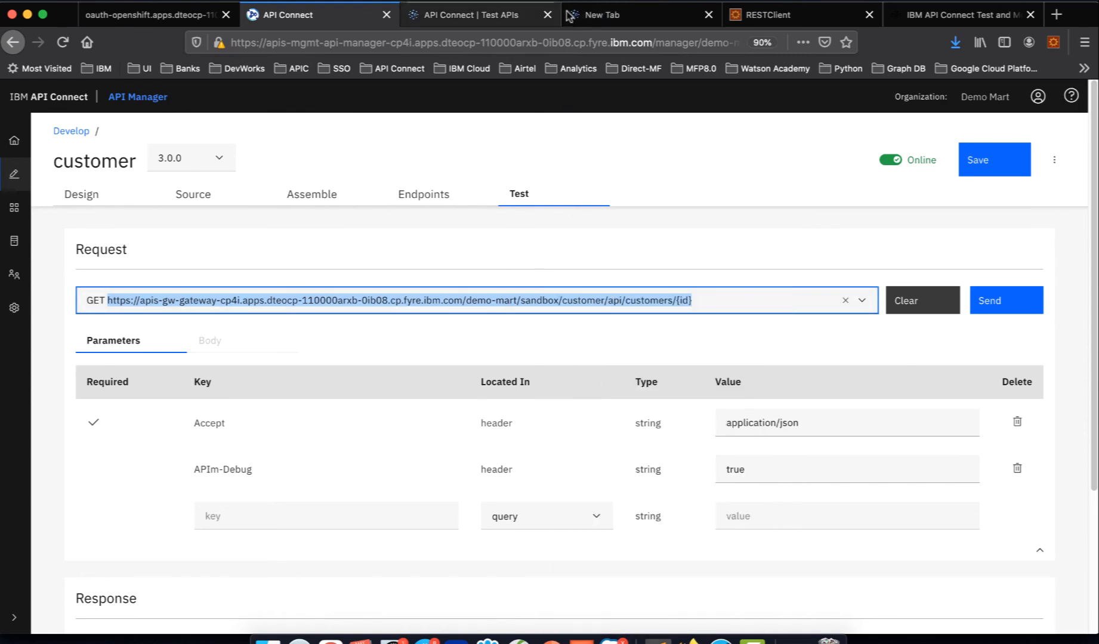
pyautogui.click(471, 18)
pyautogui.press('super+v')
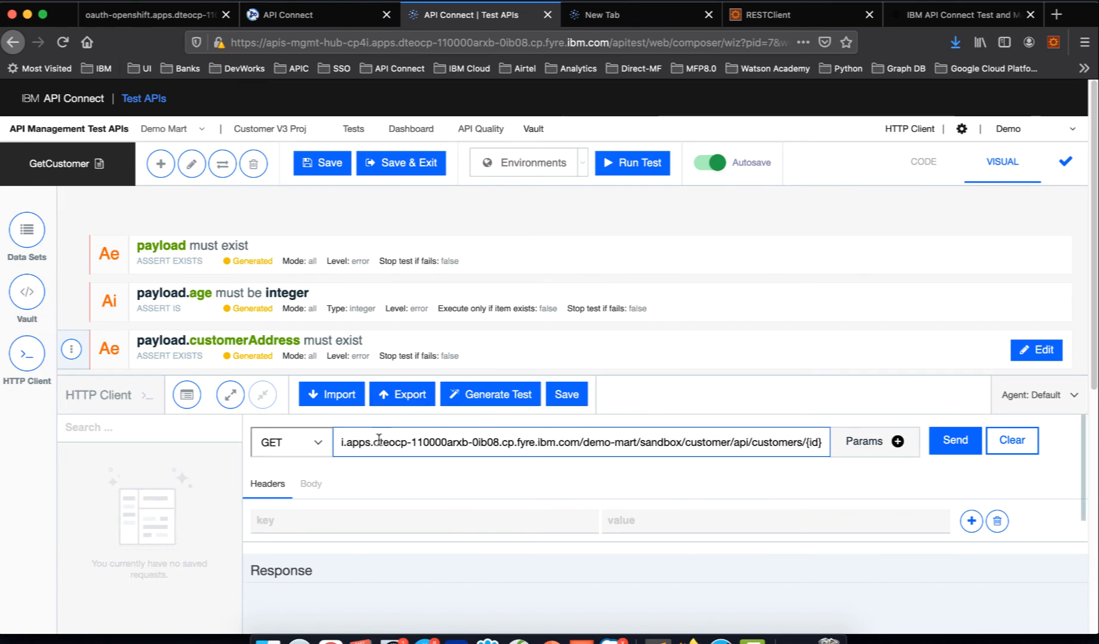
# Step: Replace the {id} placeholder at the end of the HTTP Client's request URL with 1
pyautogui.press('BackSpace')
pyautogui.press('BackSpace')
pyautogui.press('BackSpace')
pyautogui.press('BackSpace')
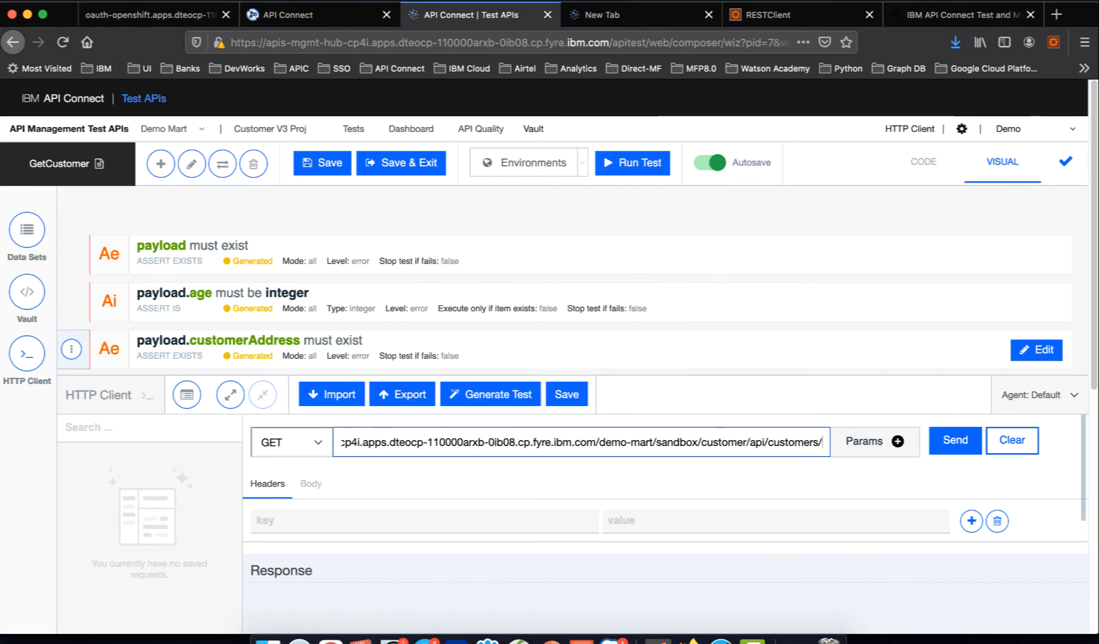
pyautogui.write('1')
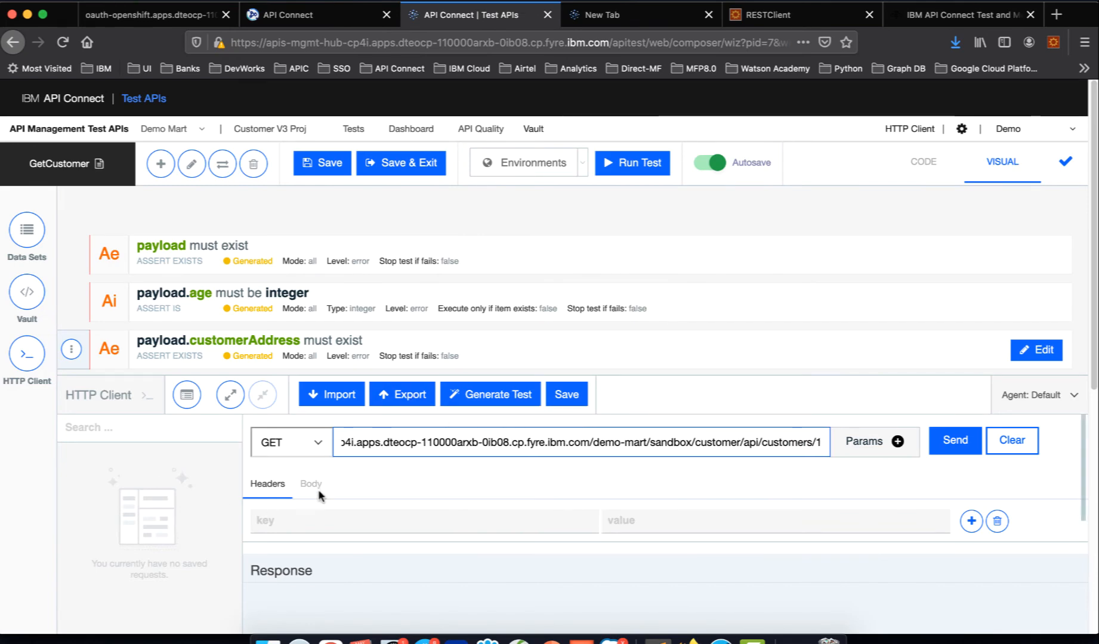
# Step: Add a Content-Type header with the value application/json to the HTTP Client's GET request, send it and check the response body
pyautogui.click(305, 515)
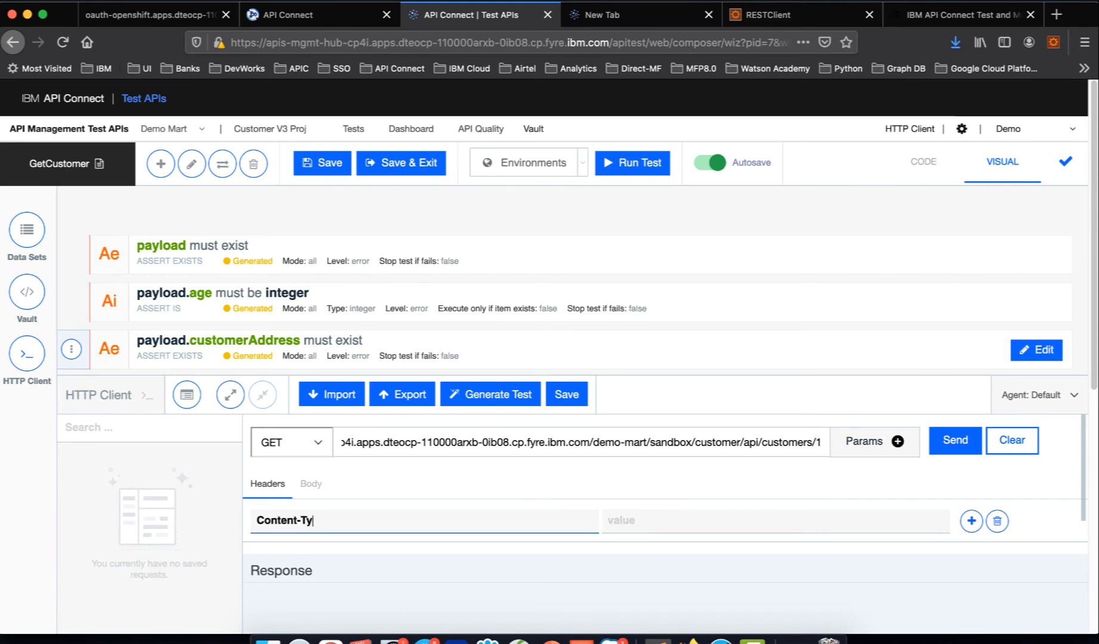
pyautogui.press('Tab')
pyautogui.write('app')
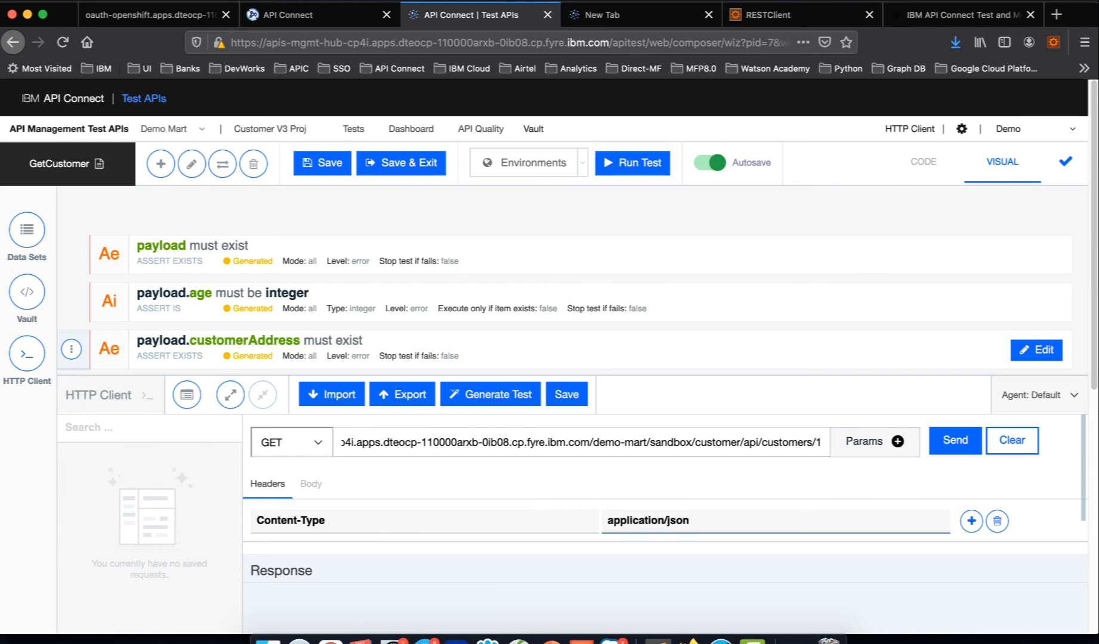
pyautogui.write('lication/json')
pyautogui.click(956, 441)
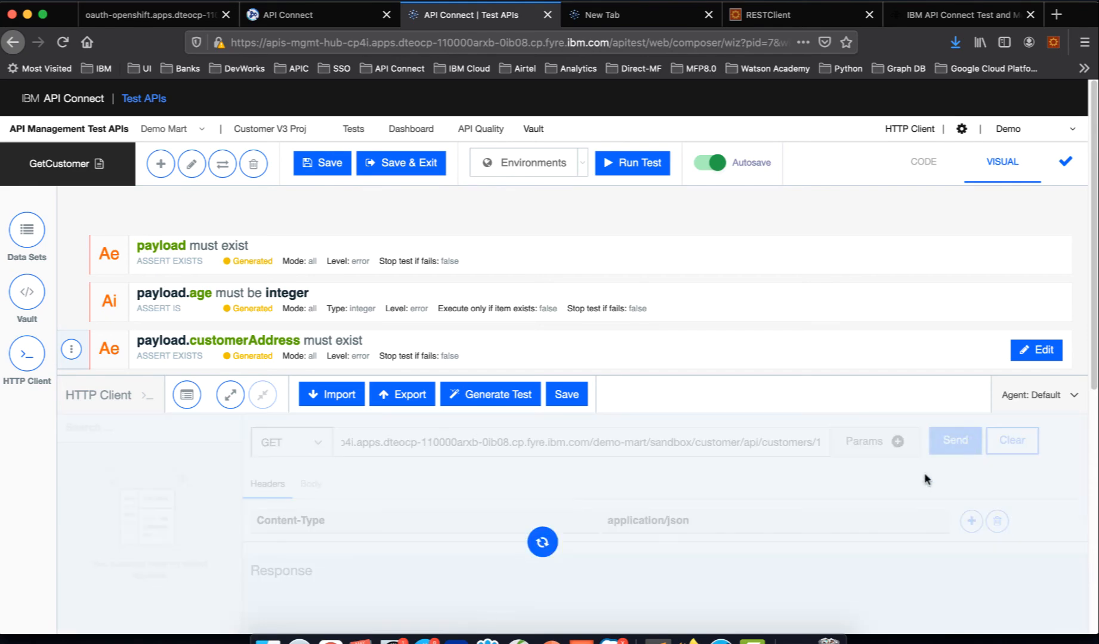
pyautogui.scroll(-3, 829, 489)
pyautogui.scroll(-2, 498, 581)
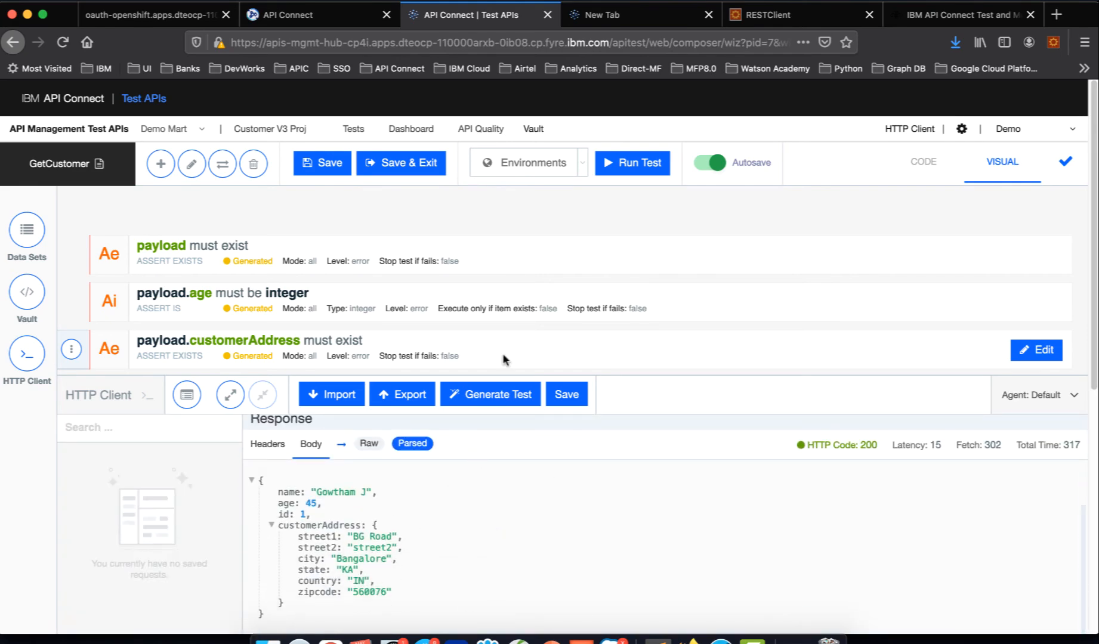
pyautogui.scroll(4, 417, 441)
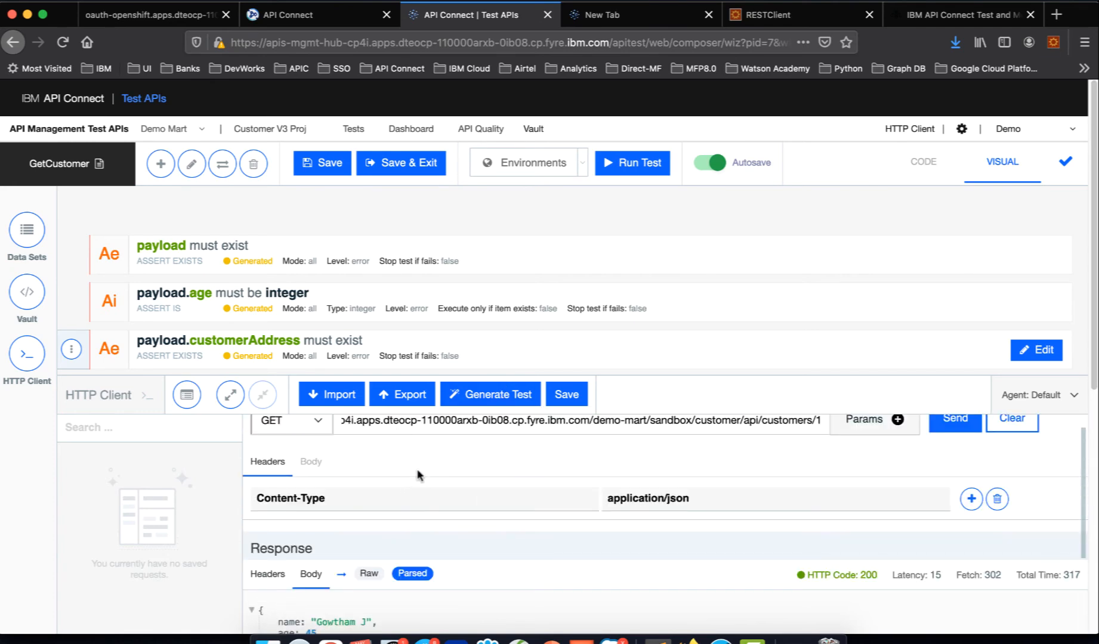
pyautogui.scroll(1, 420, 476)
# Step: Export the HTTP Client's request into the GetCustomer test as a GET request component and accept its settings
pyautogui.click(491, 438)
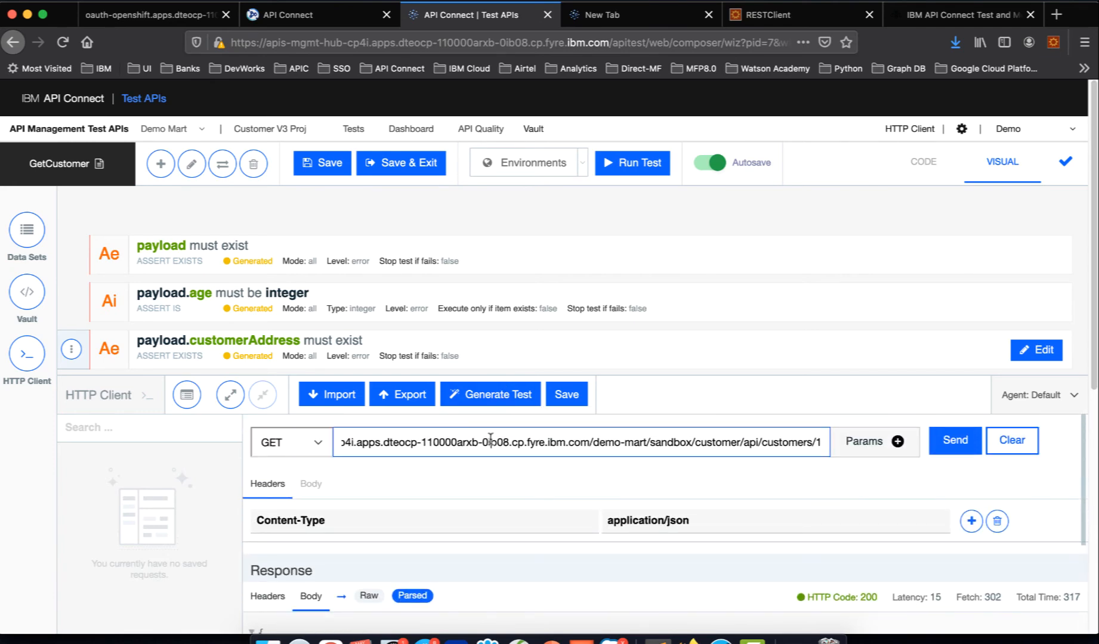
pyautogui.click(409, 396)
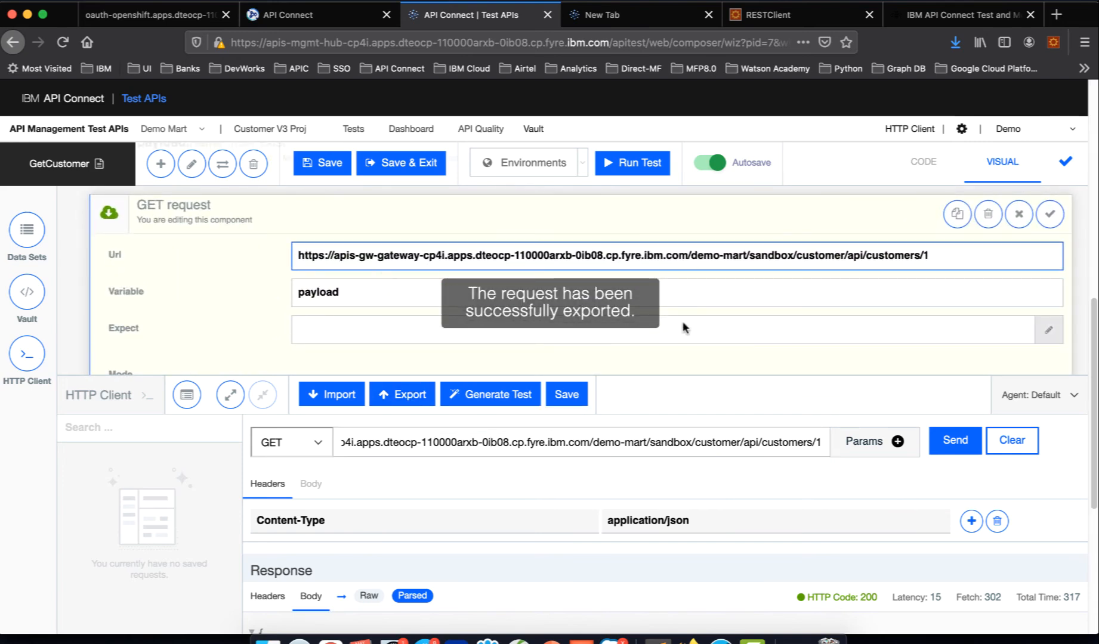
pyautogui.click(1049, 216)
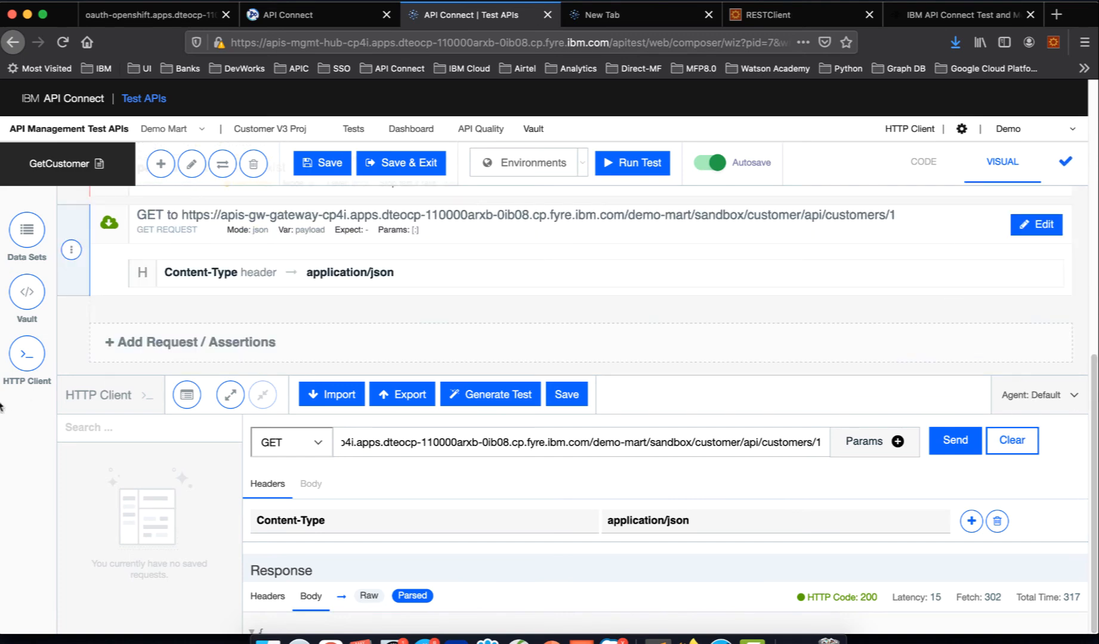
# Step: Hide the HTTP Client and examine where the exported GET request sits relative to the payload assertions in the GetCustomer test
pyautogui.click(27, 354)
pyautogui.scroll(5, 360, 382)
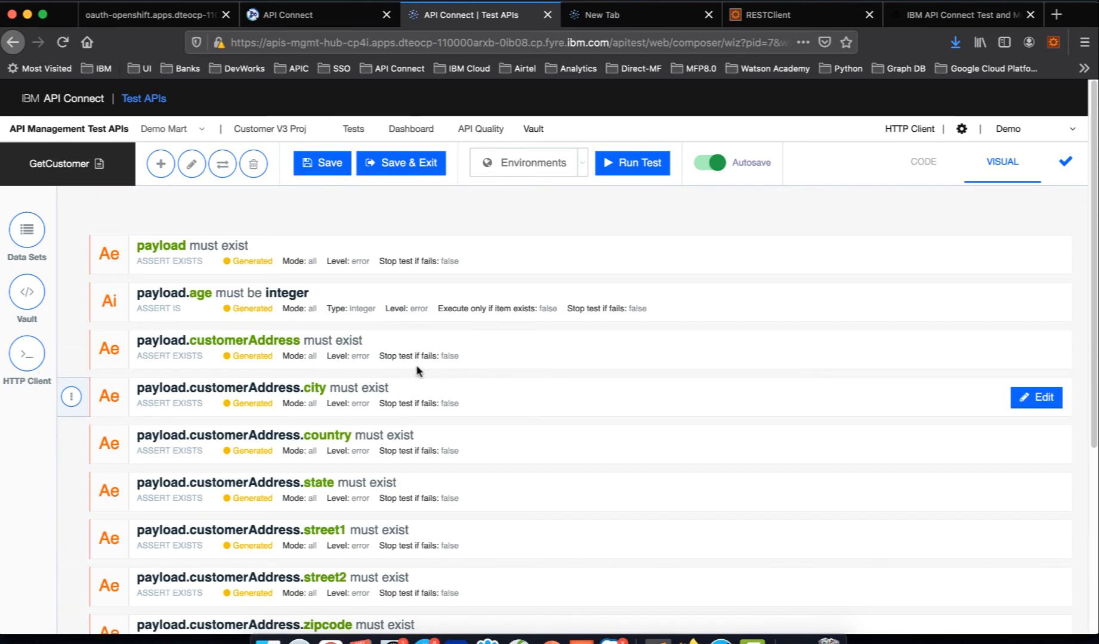
pyautogui.scroll(-5, 450, 368)
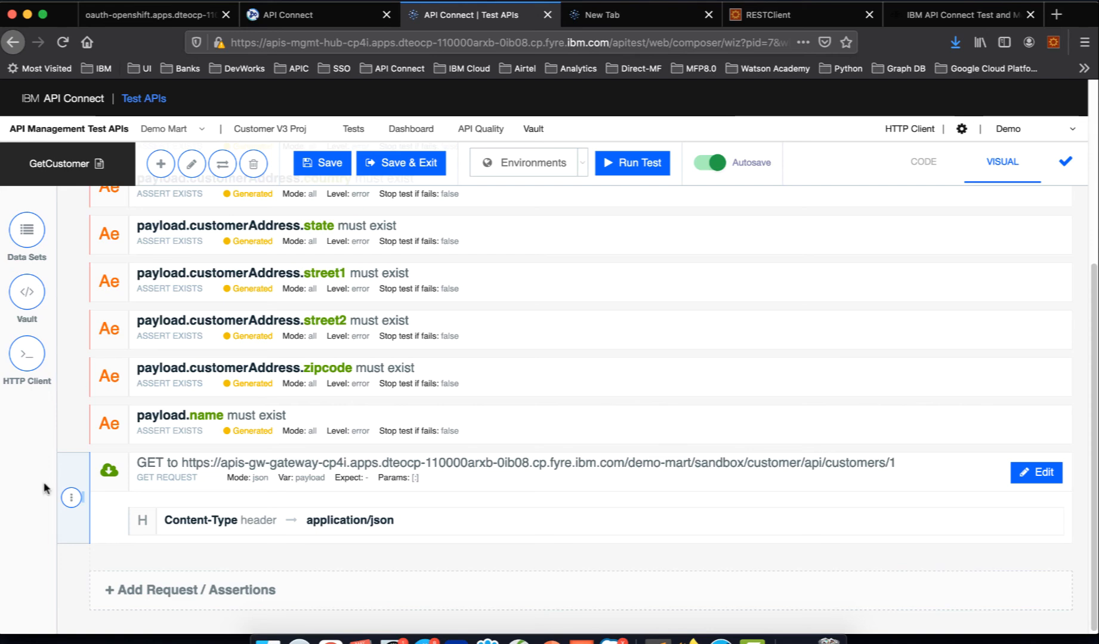
pyautogui.click(71, 498)
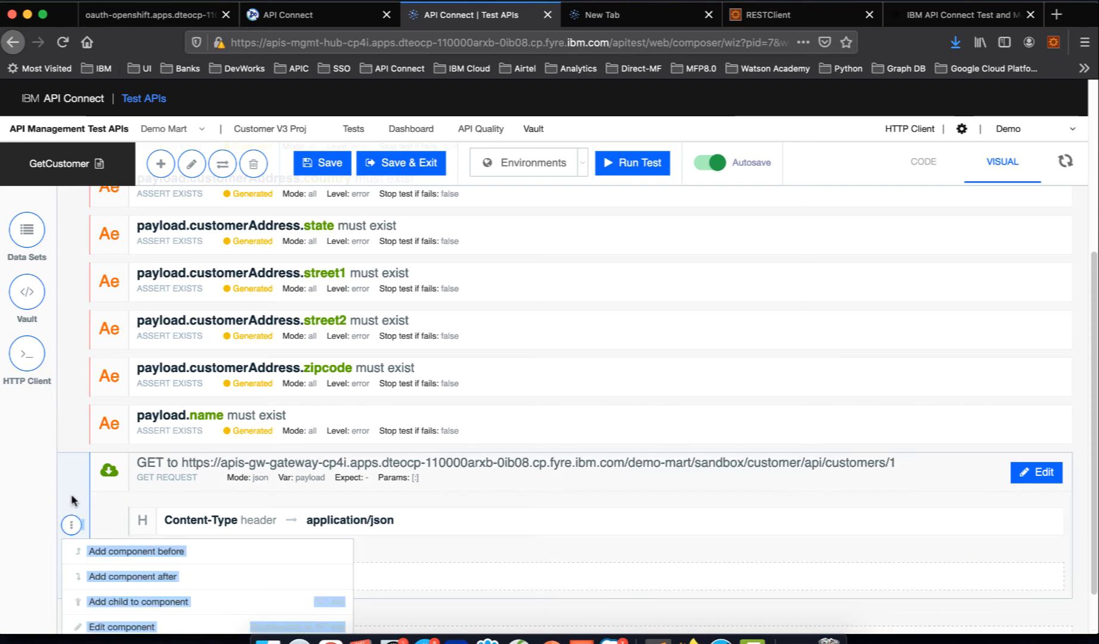
pyautogui.click(467, 538)
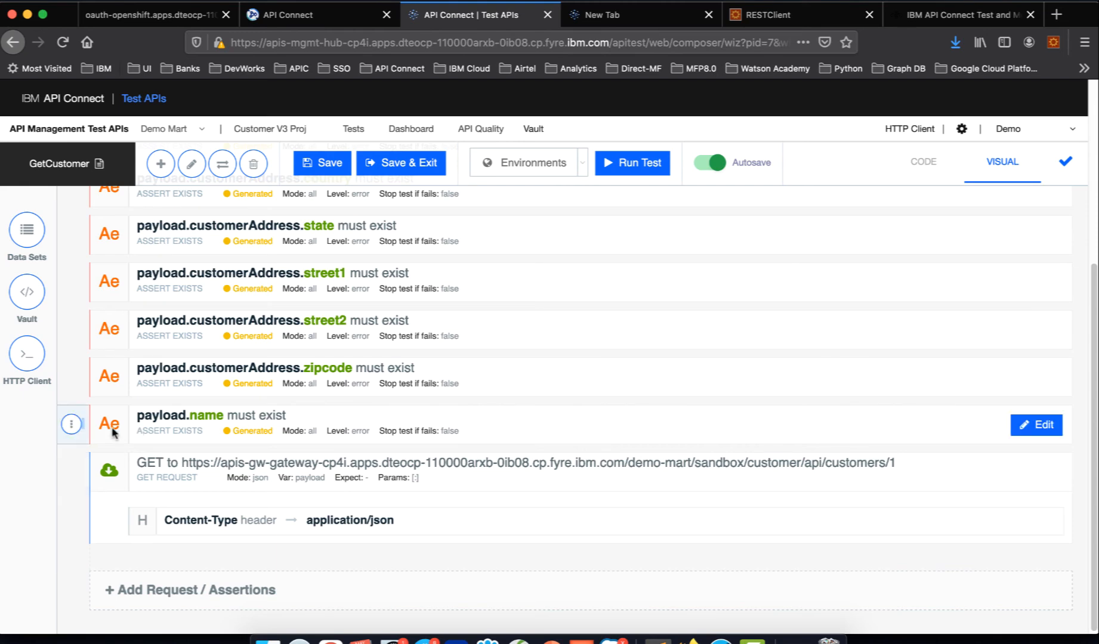
pyautogui.scroll(5, 543, 379)
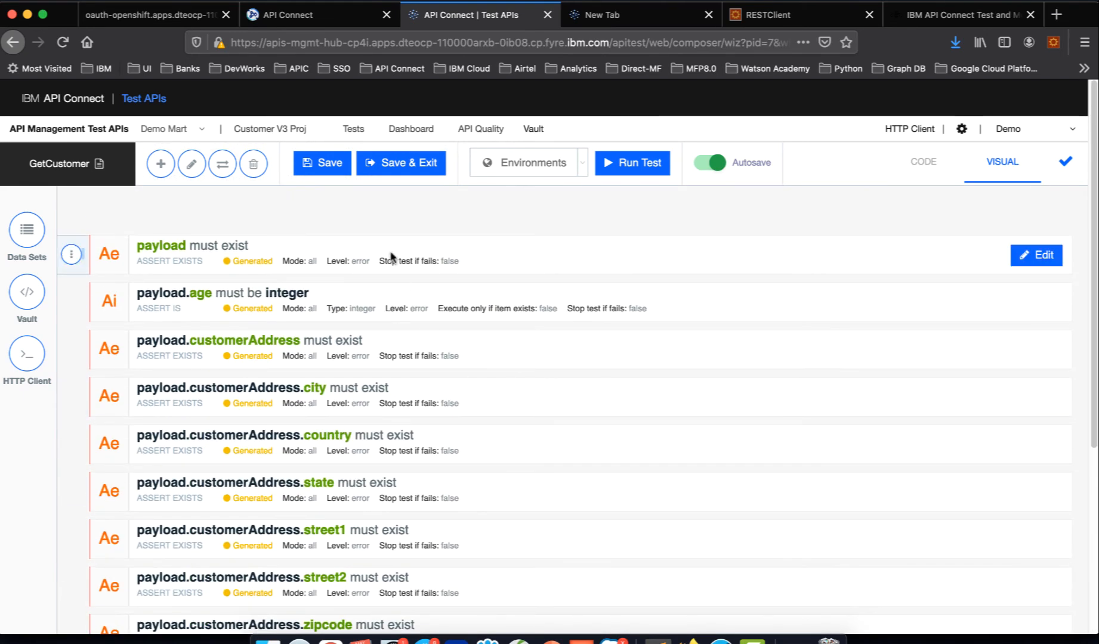
pyautogui.scroll(-5, 424, 341)
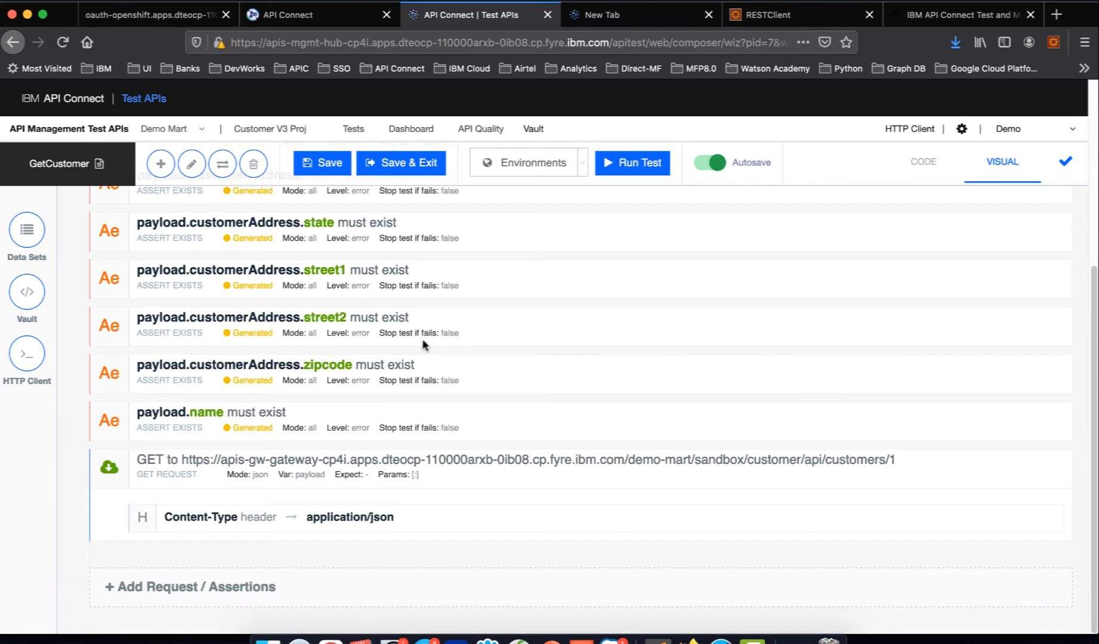
pyautogui.scroll(5, 420, 344)
pyautogui.scroll(-5, 281, 453)
# Step: Remove the exported GET request component from the end of the GetCustomer test
pyautogui.click(71, 522)
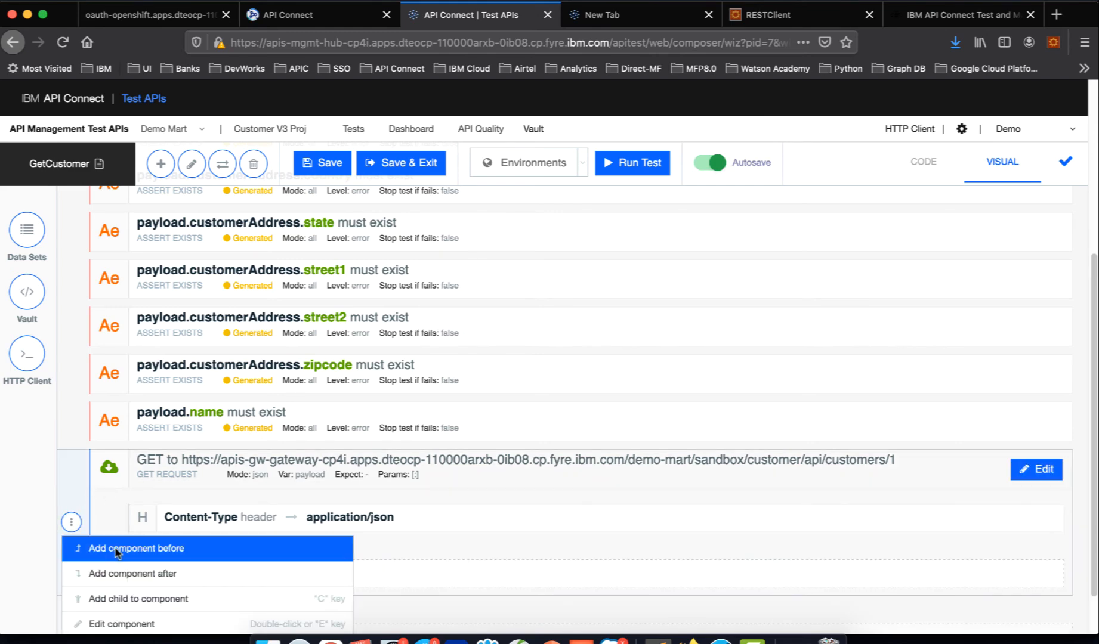
pyautogui.scroll(-2, 117, 552)
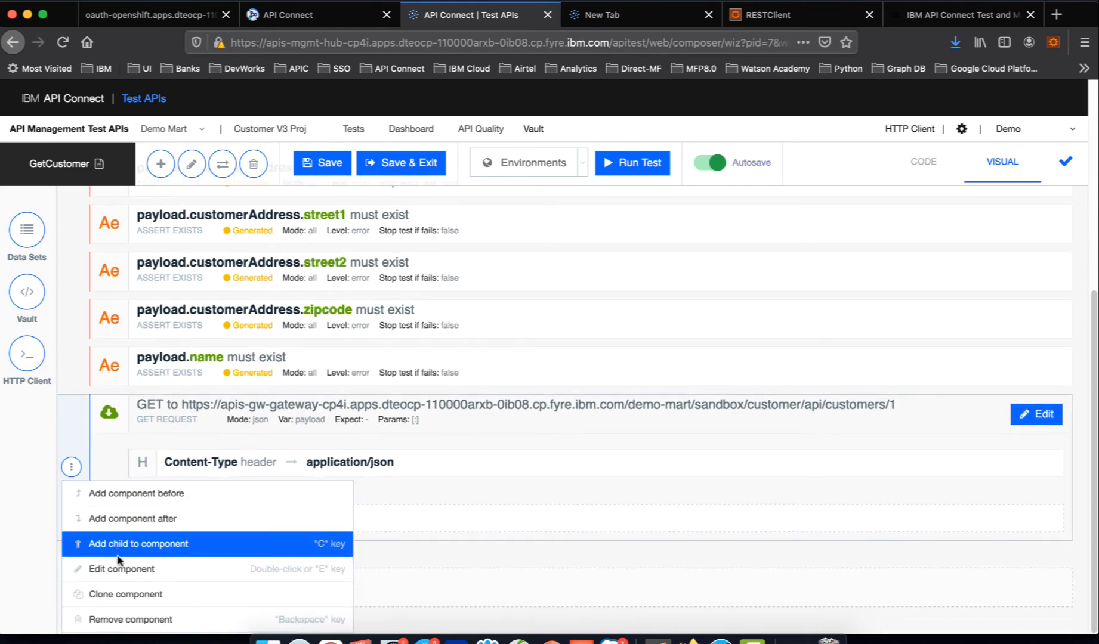
pyautogui.click(131, 621)
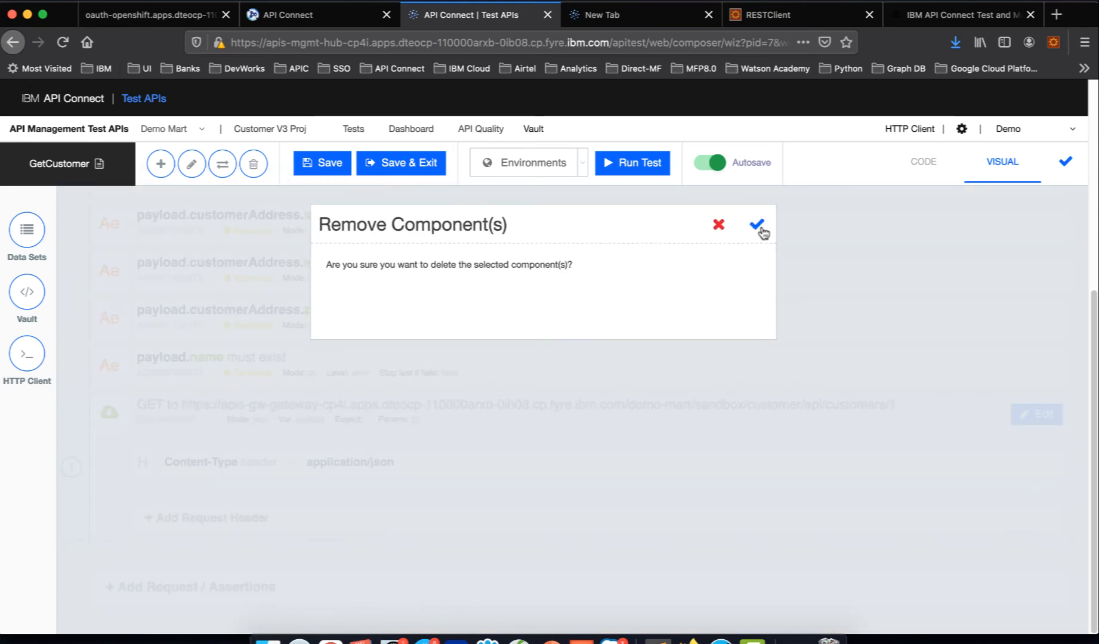
pyautogui.click(757, 225)
# Step: Delete the payload and payload.age assertions together from the GetCustomer test
pyautogui.scroll(5, 552, 388)
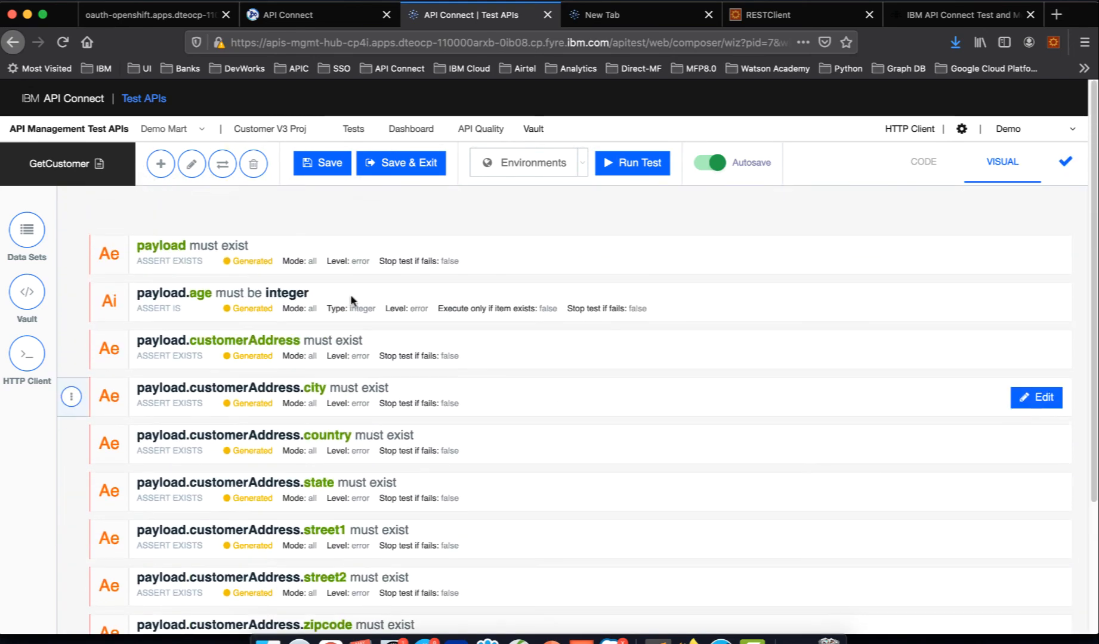
pyautogui.click(260, 253)
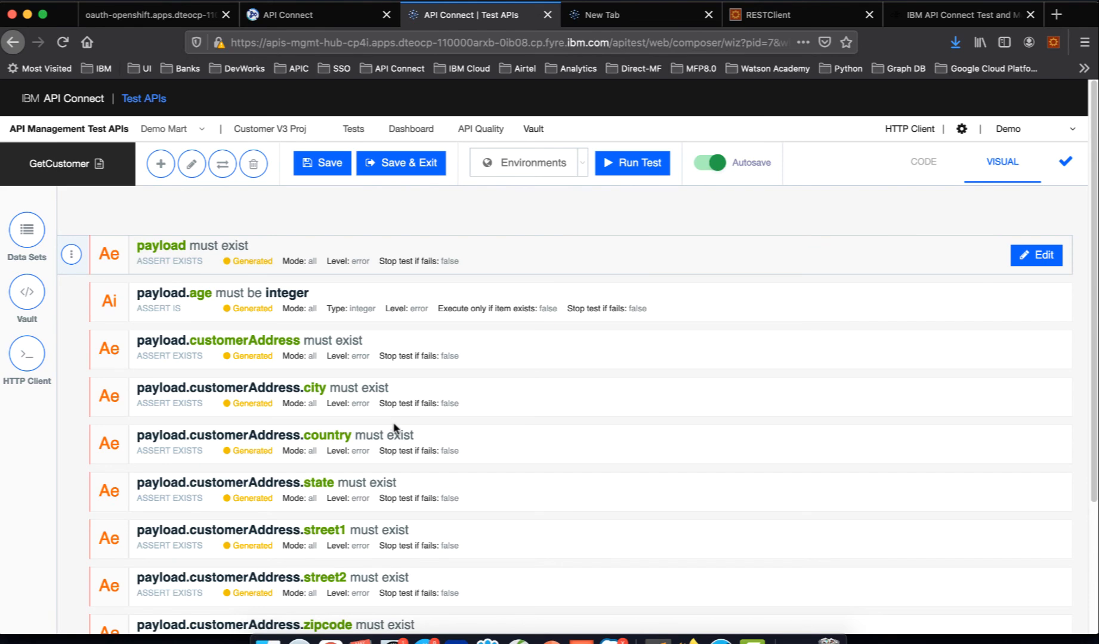
pyautogui.scroll(-5, 394, 429)
pyautogui.scroll(1, 377, 492)
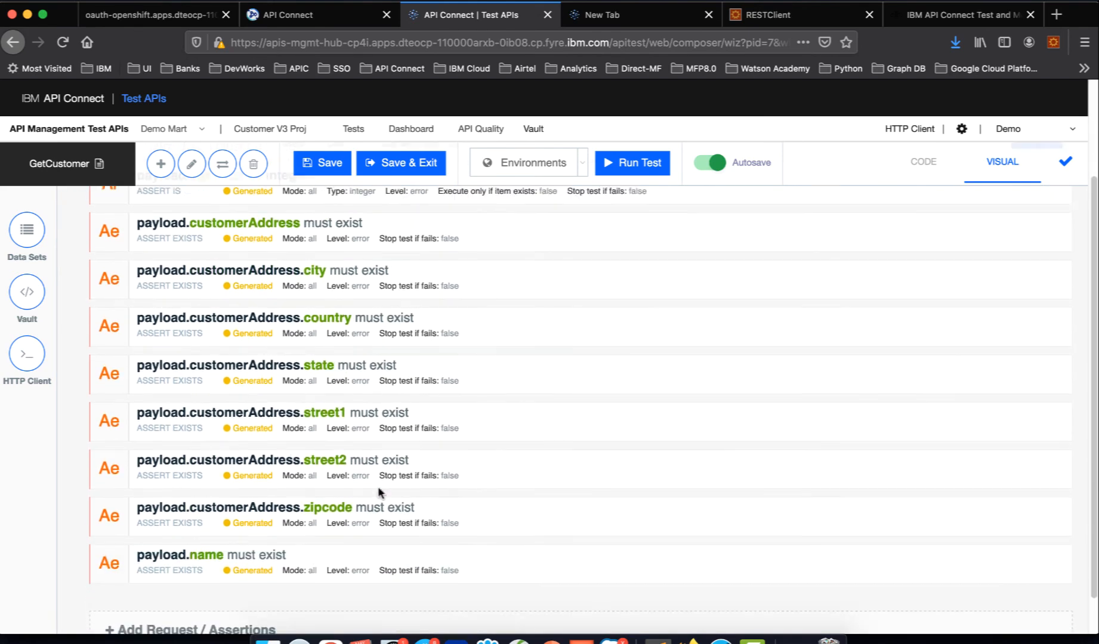
pyautogui.scroll(4, 378, 486)
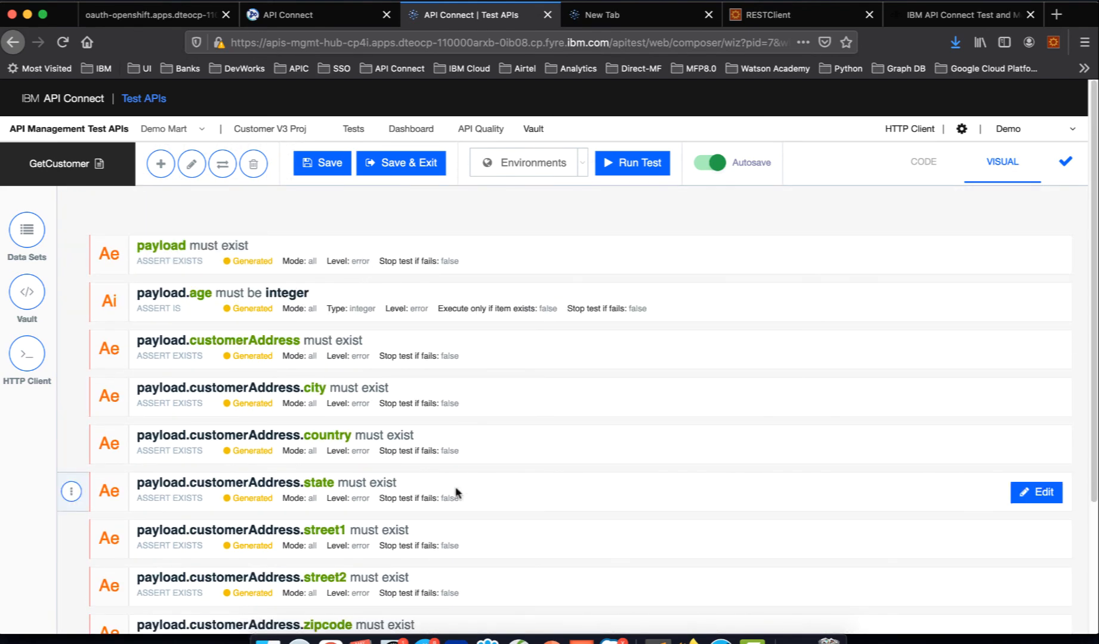
pyautogui.scroll(-5, 477, 552)
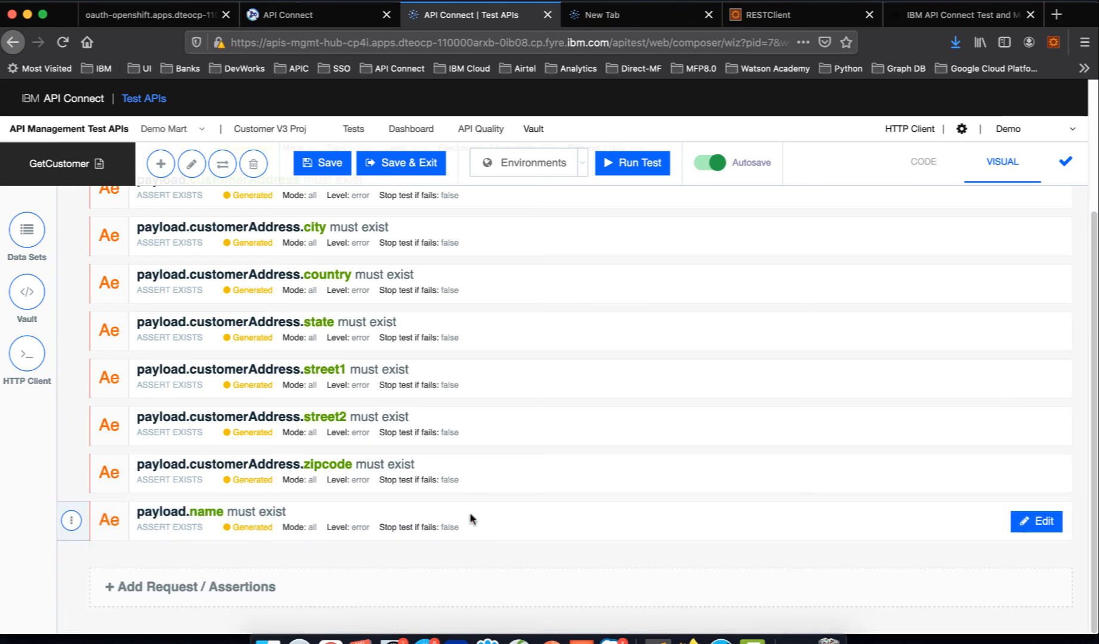
pyautogui.scroll(5, 472, 516)
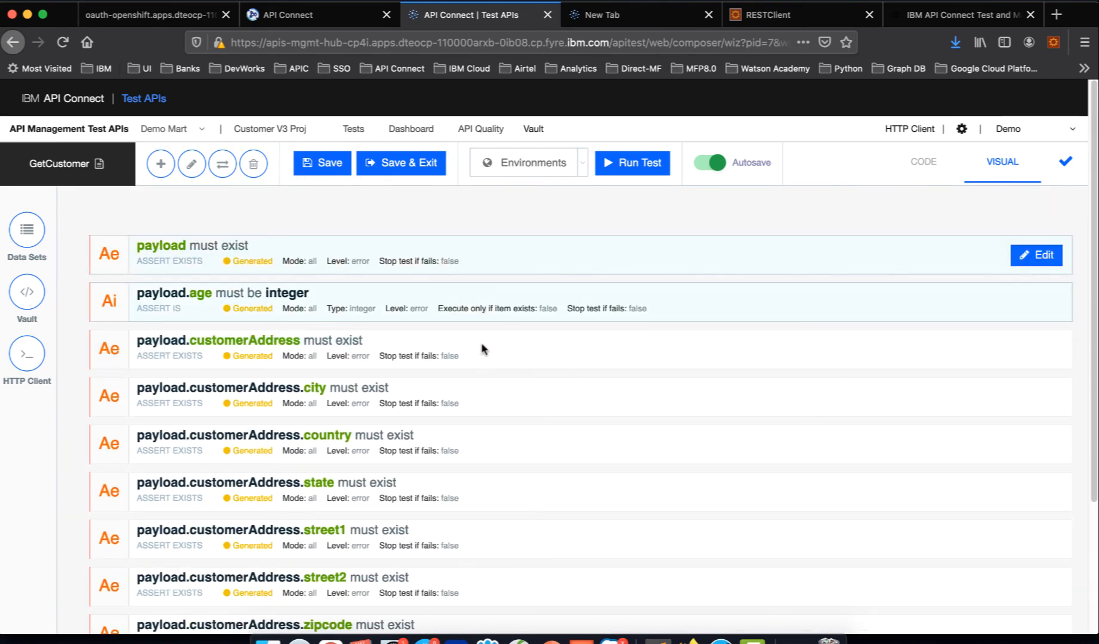
pyautogui.click(253, 163)
pyautogui.click(756, 230)
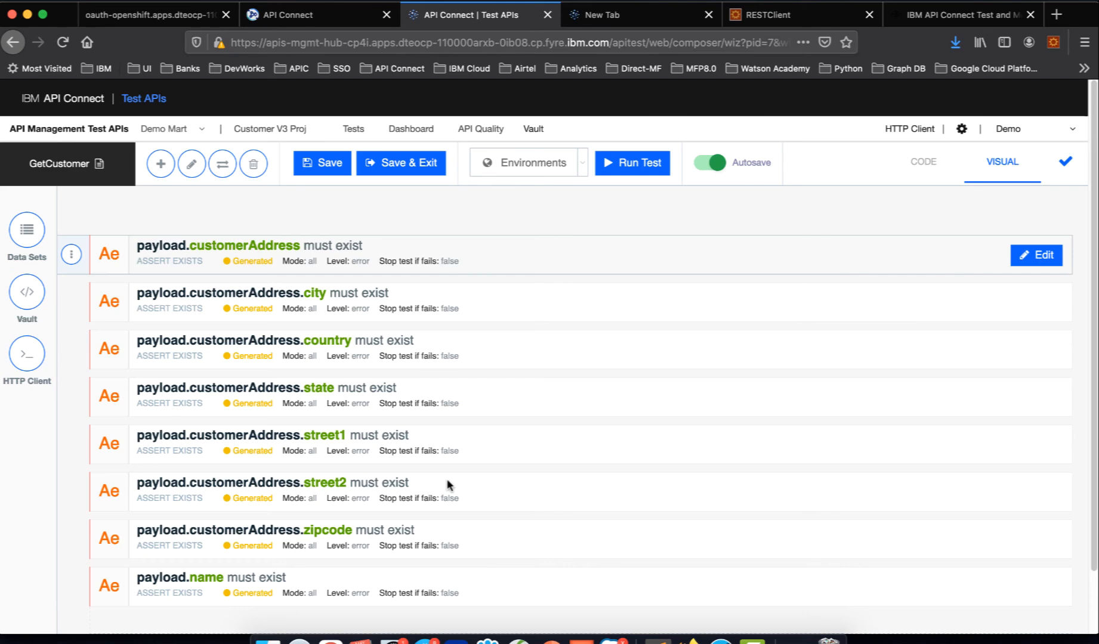
# Step: Delete the remaining payload.customerAddress and payload.name assertions so the GetCustomer test is empty
pyautogui.keyDown('shift'); pyautogui.click(440, 540); pyautogui.keyUp('shift')
pyautogui.click(256, 167)
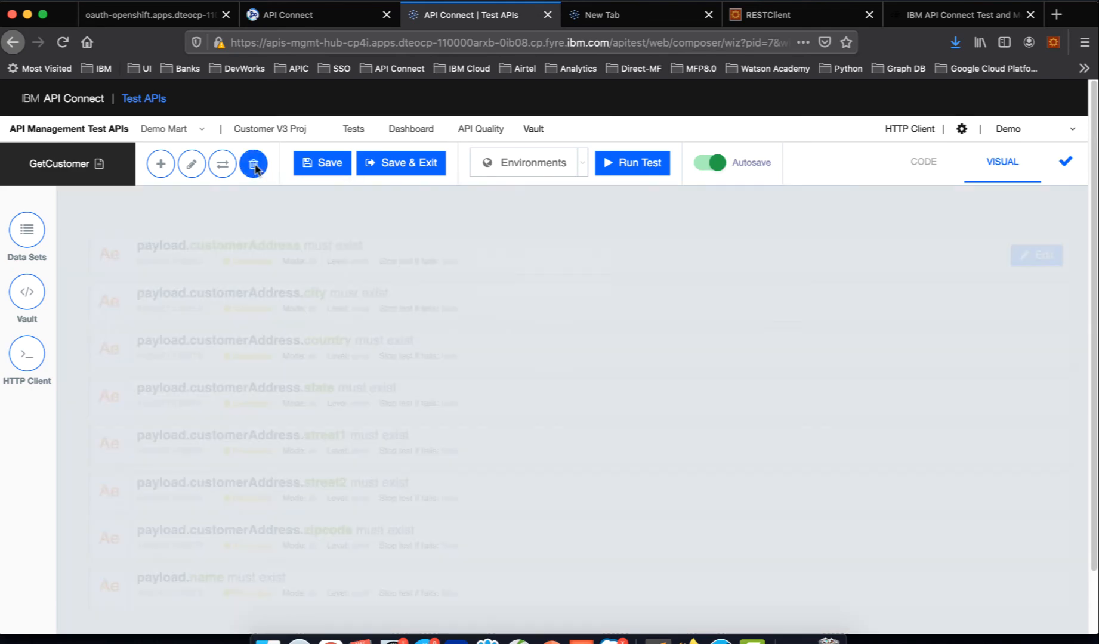
pyautogui.click(756, 227)
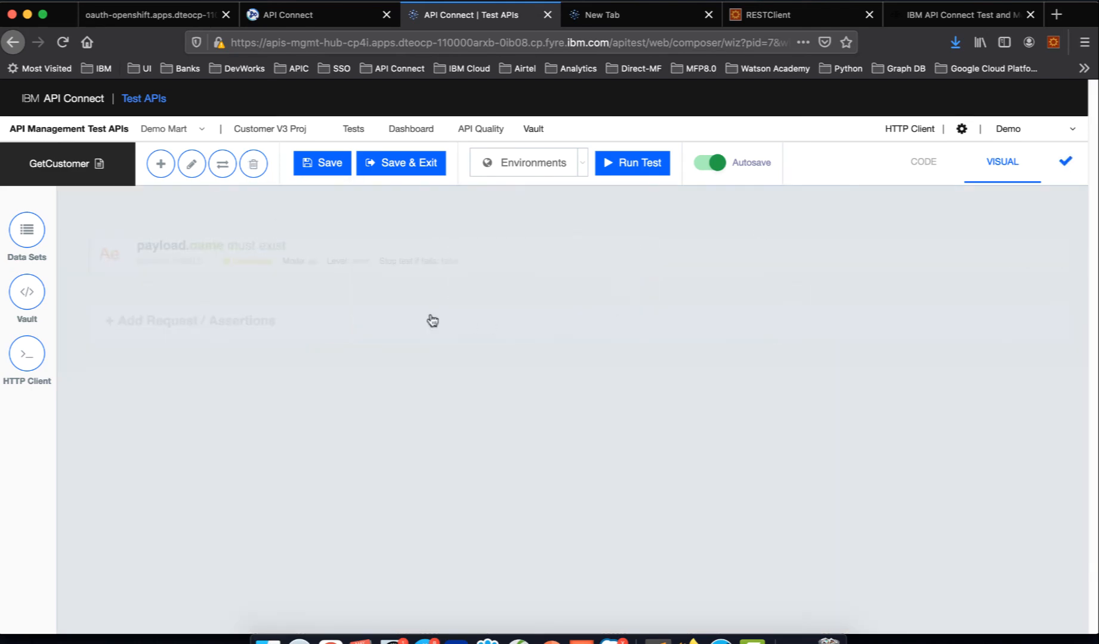
pyautogui.click(257, 166)
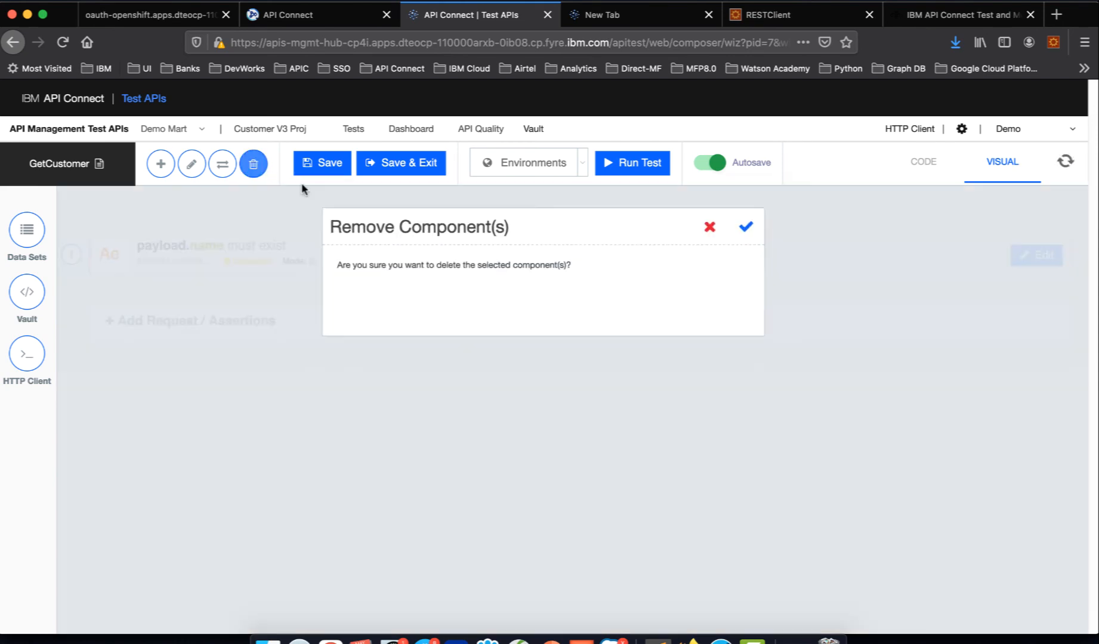
pyautogui.click(755, 226)
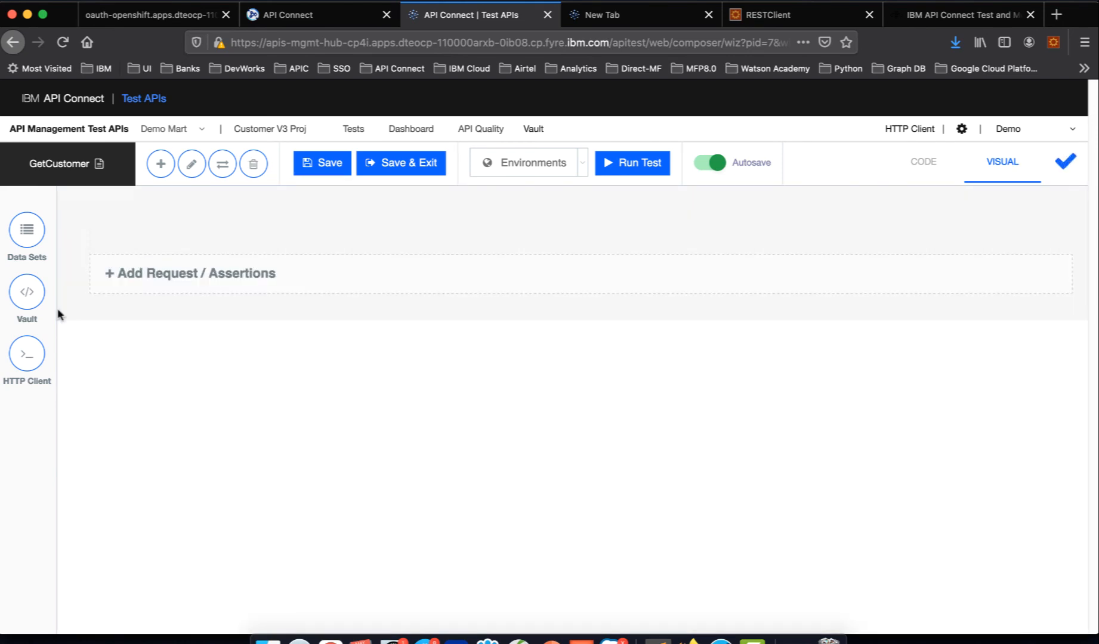
# Step: Generate the GetCustomer test from the HTTP Client's request and response, including the input set and assertions
pyautogui.click(27, 354)
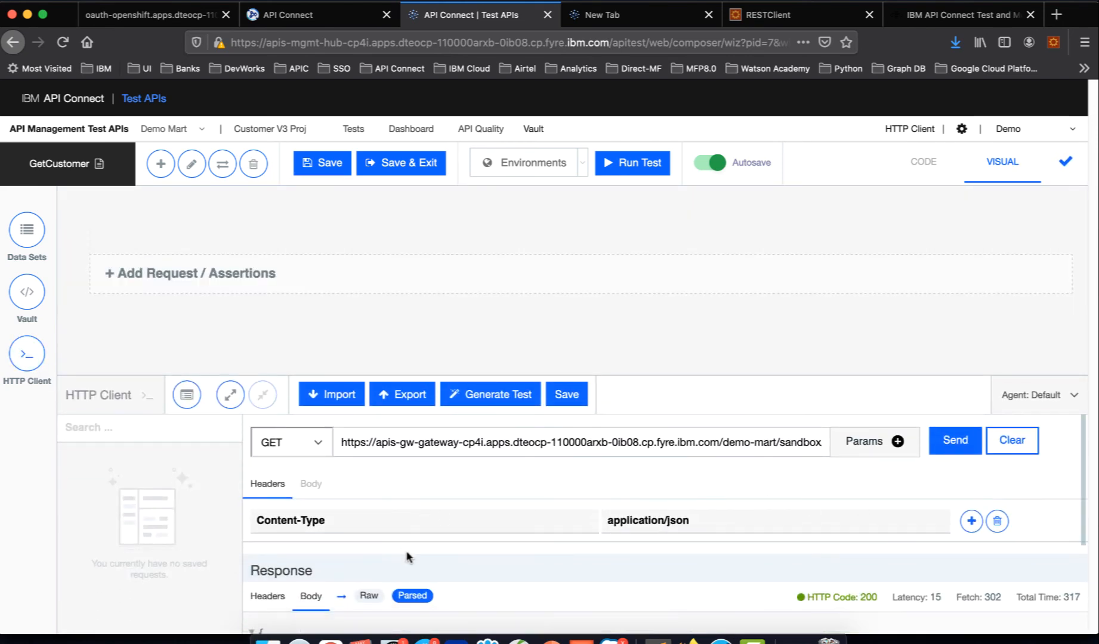
pyautogui.scroll(-3, 515, 535)
pyautogui.scroll(3, 515, 535)
pyautogui.click(477, 394)
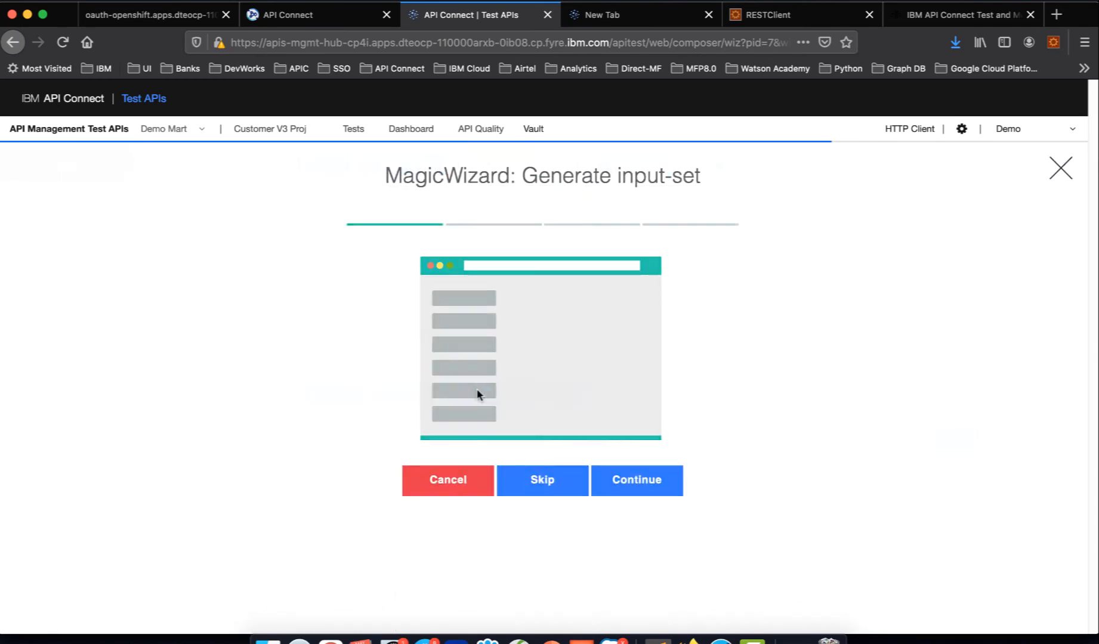
pyautogui.click(640, 490)
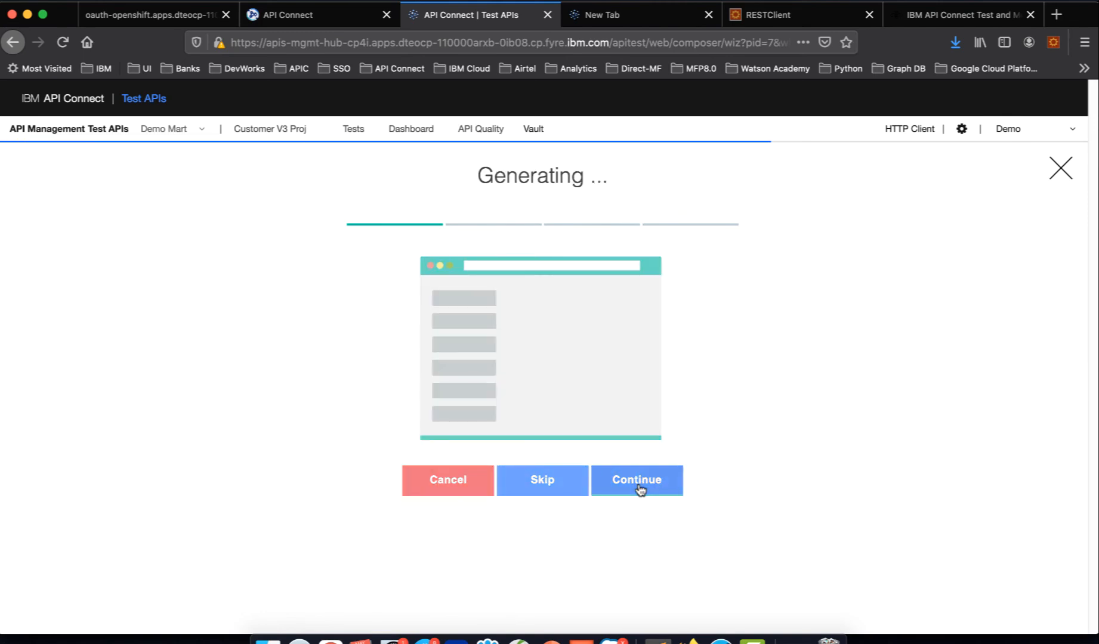
pyautogui.click(640, 490)
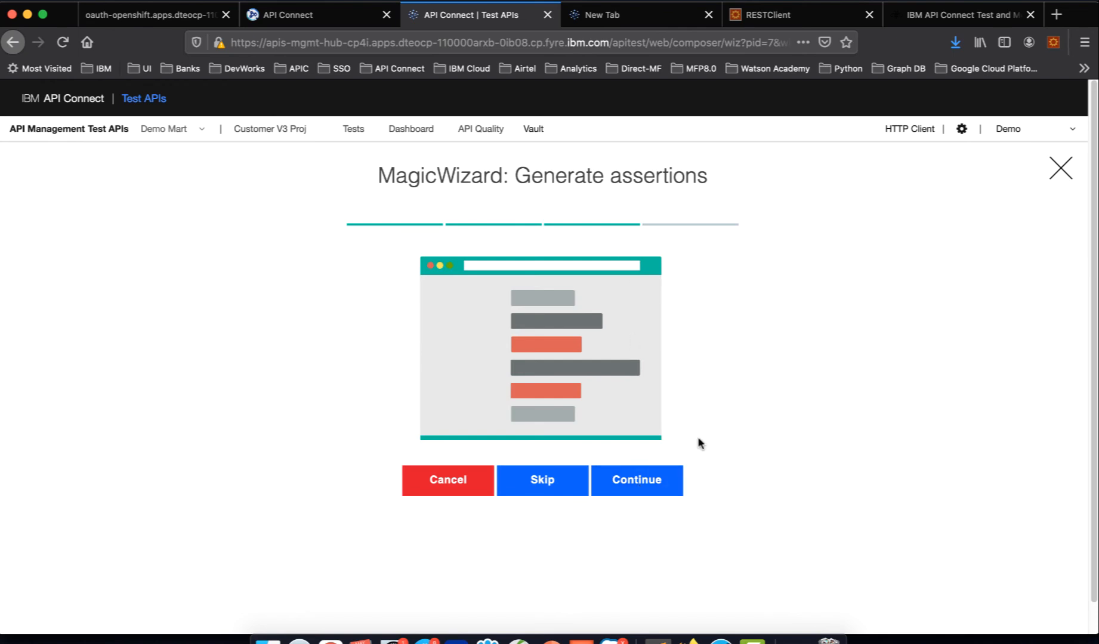
pyautogui.click(669, 480)
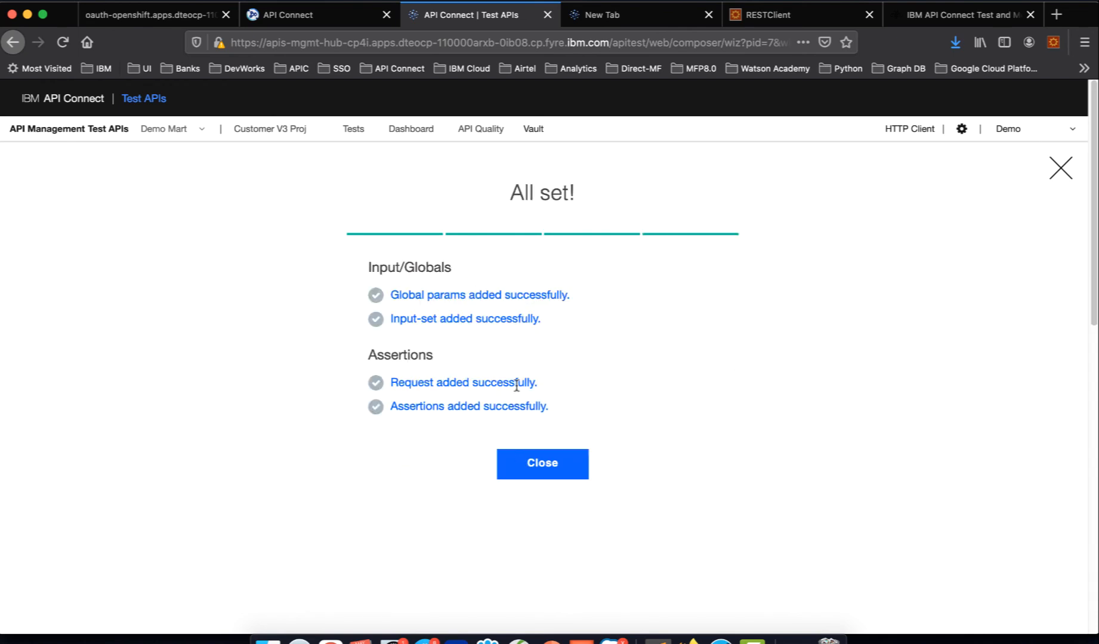
pyautogui.click(561, 464)
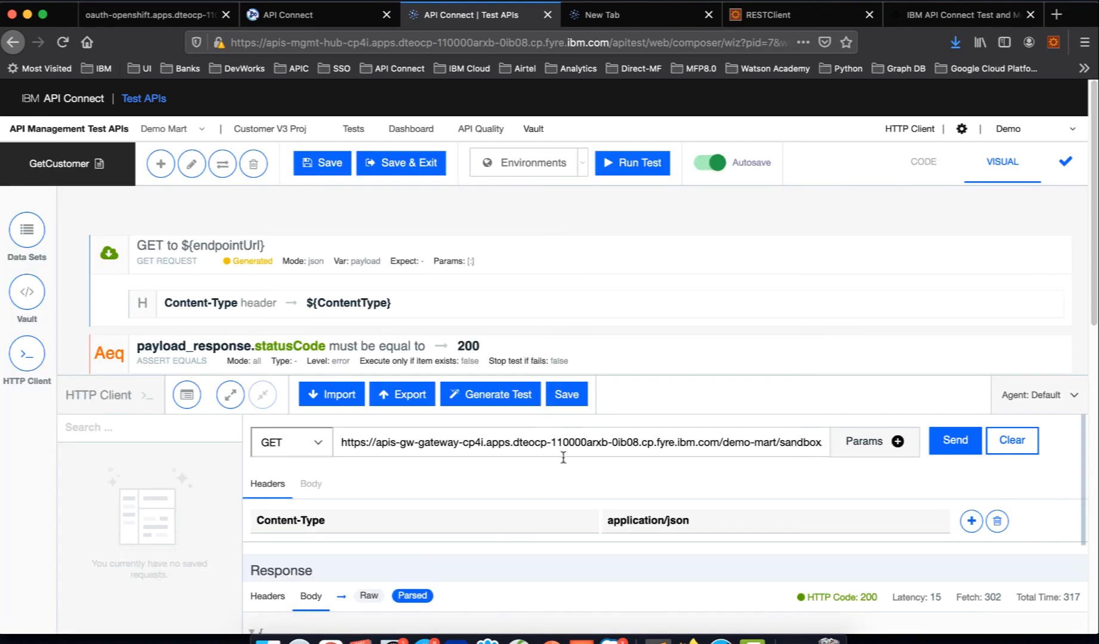
# Step: Review the GetCustomer test's data sets and its generated assertions, closing the HTTP Client
pyautogui.click(27, 229)
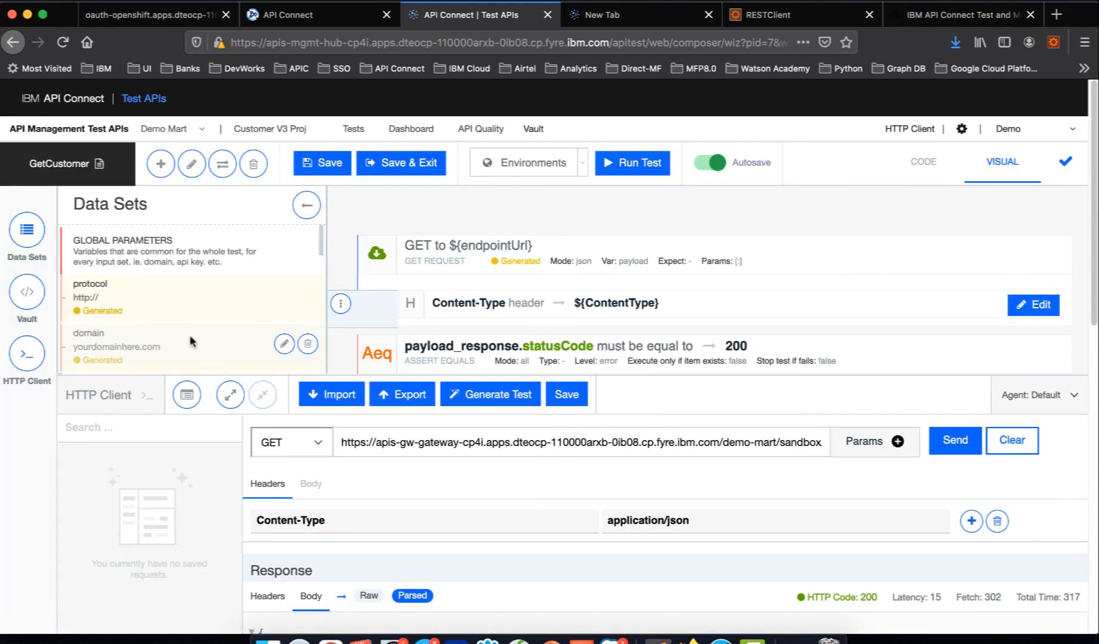
pyautogui.scroll(-8, 191, 342)
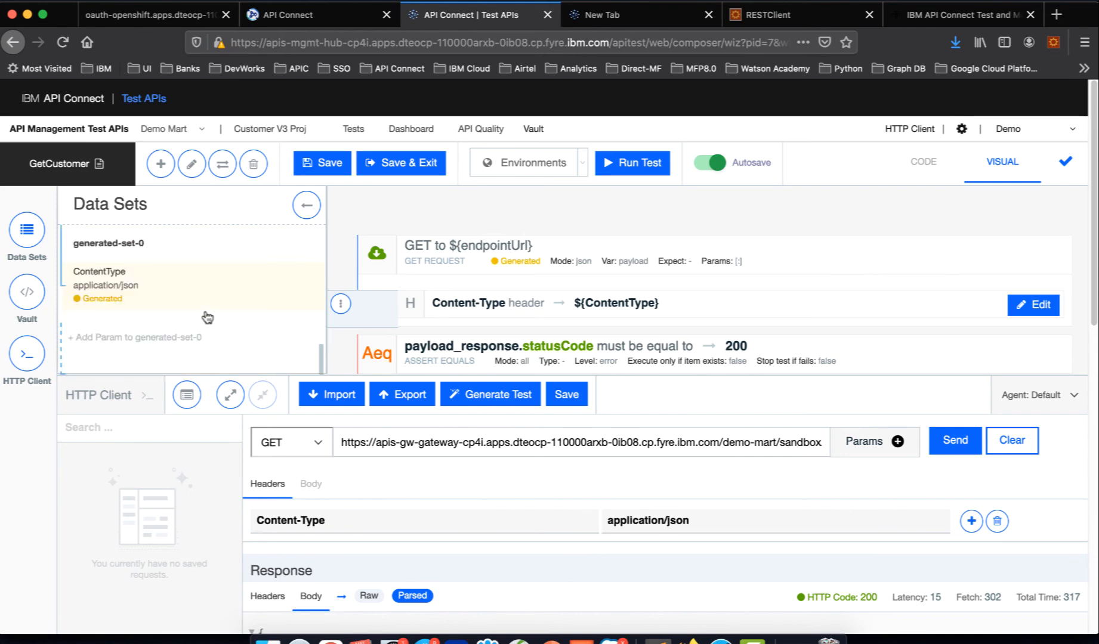
pyautogui.scroll(4, 206, 316)
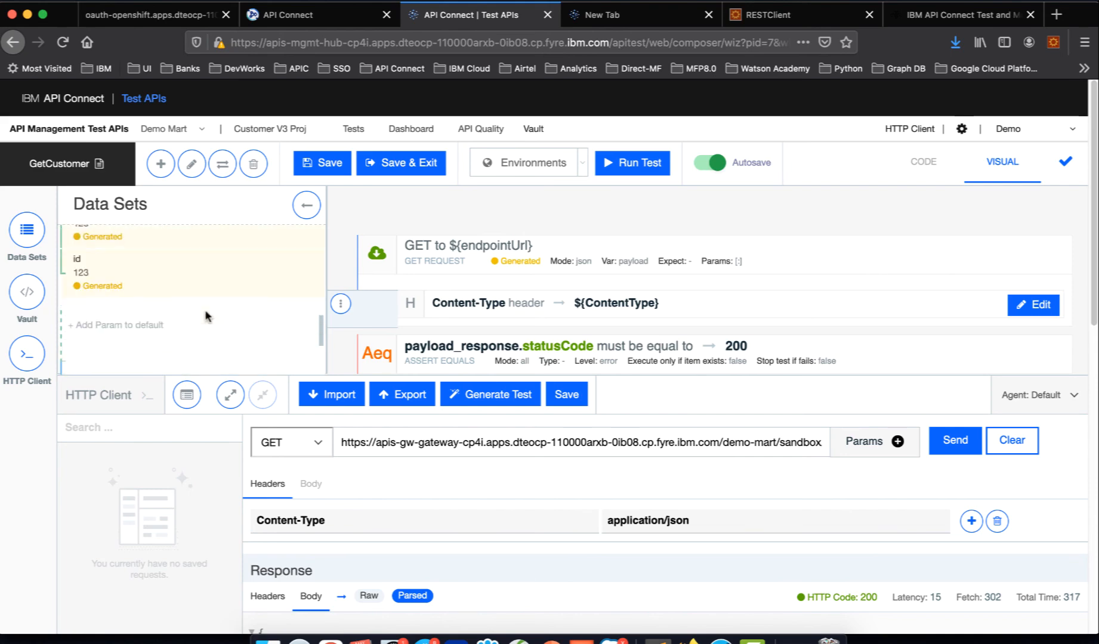
pyautogui.scroll(2, 206, 316)
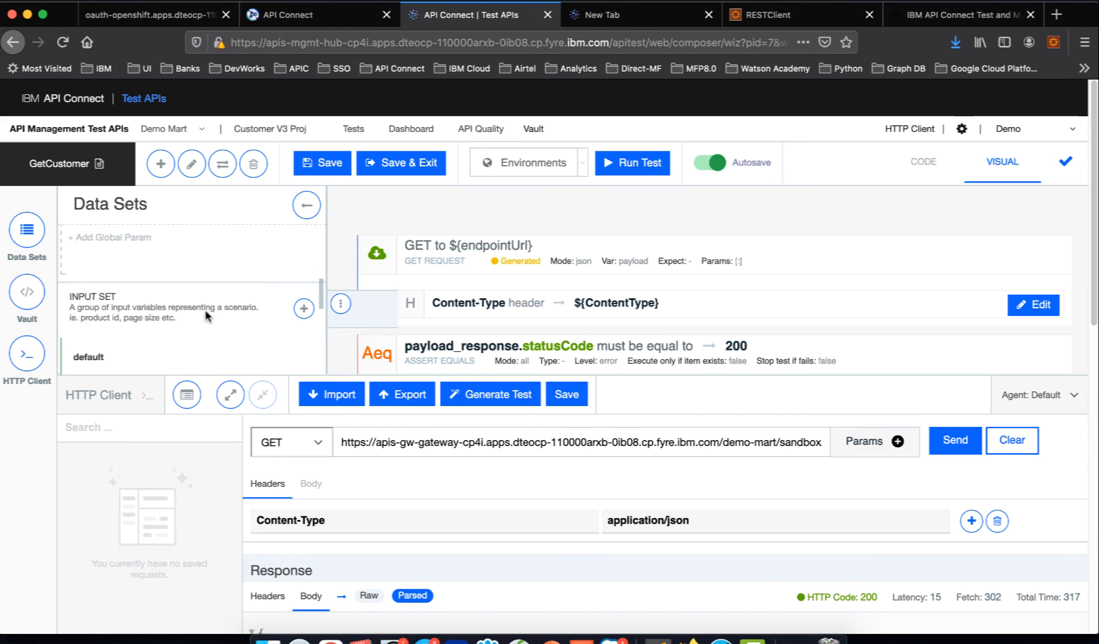
pyautogui.click(28, 355)
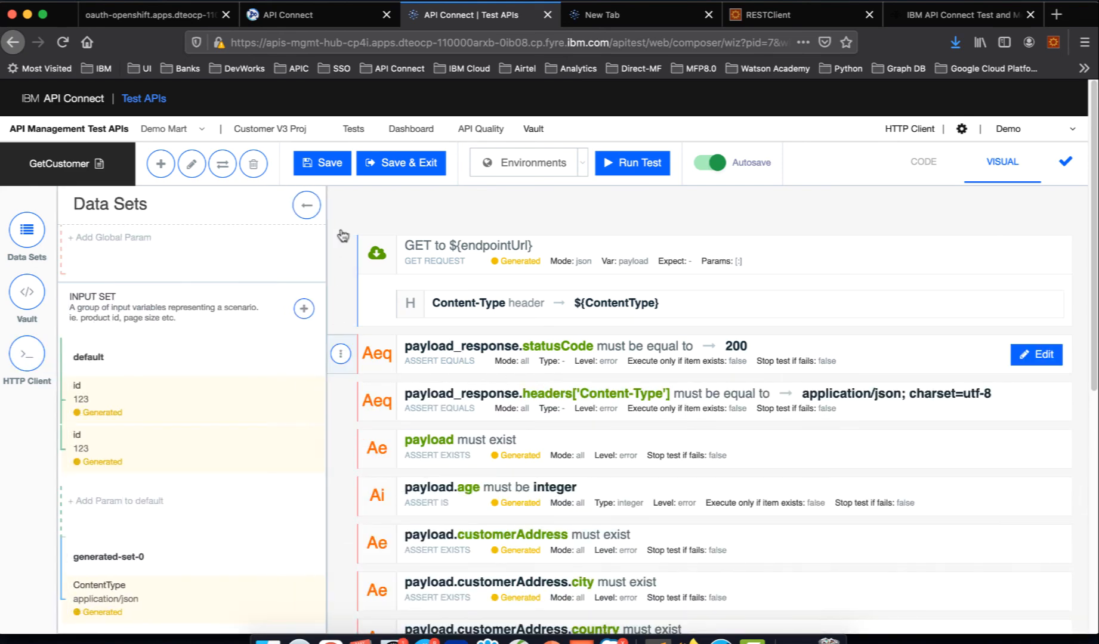
pyautogui.click(27, 230)
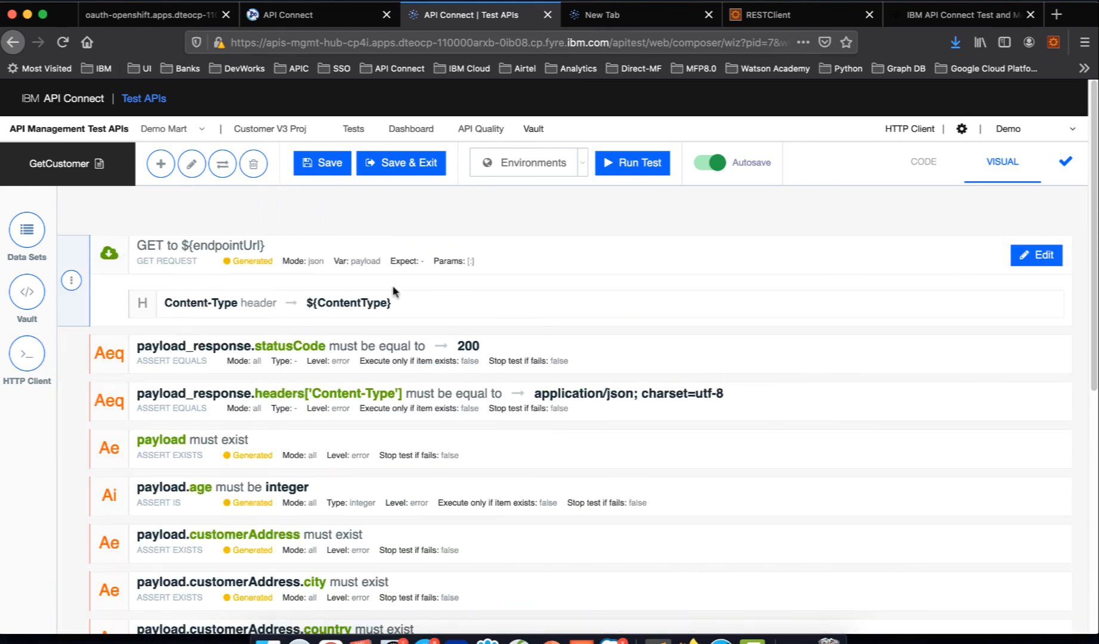
pyautogui.scroll(-10, 393, 291)
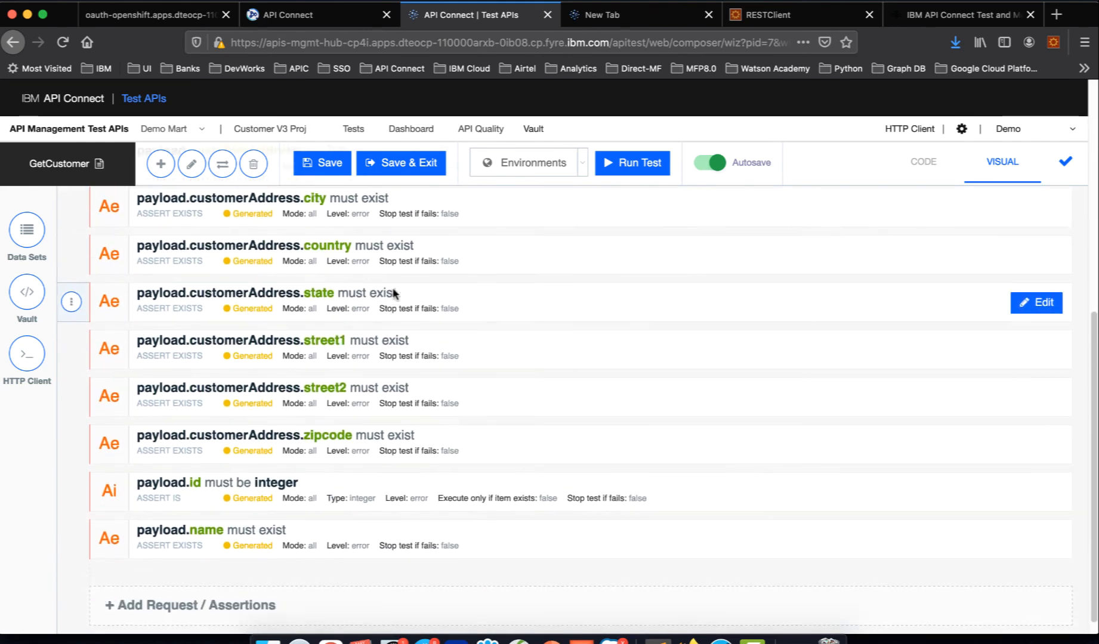
pyautogui.scroll(10, 392, 292)
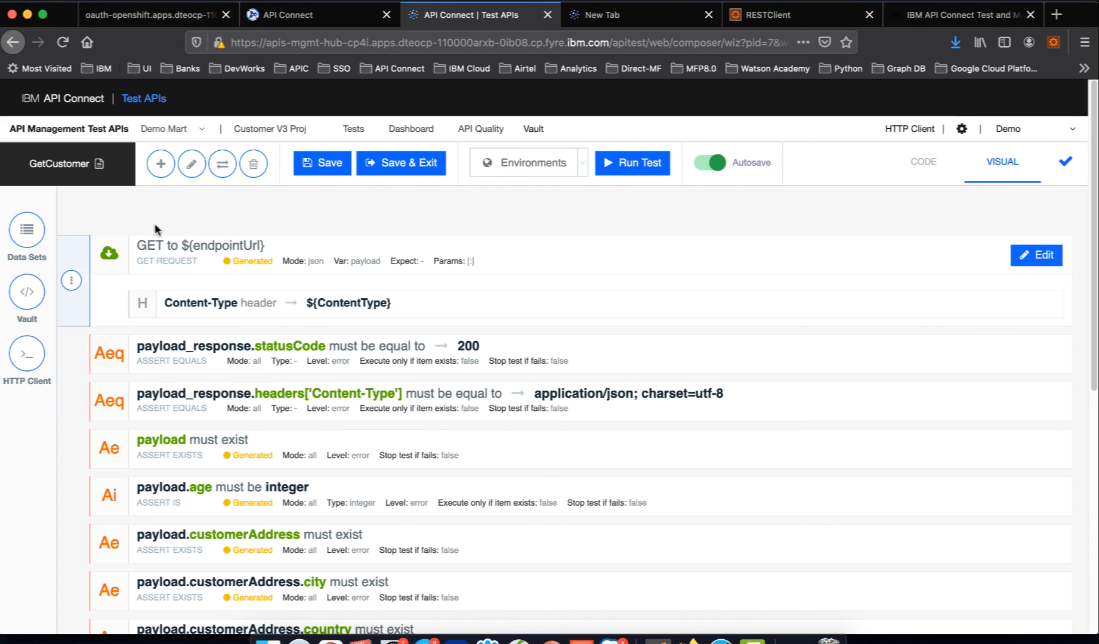
pyautogui.scroll(-4, 436, 388)
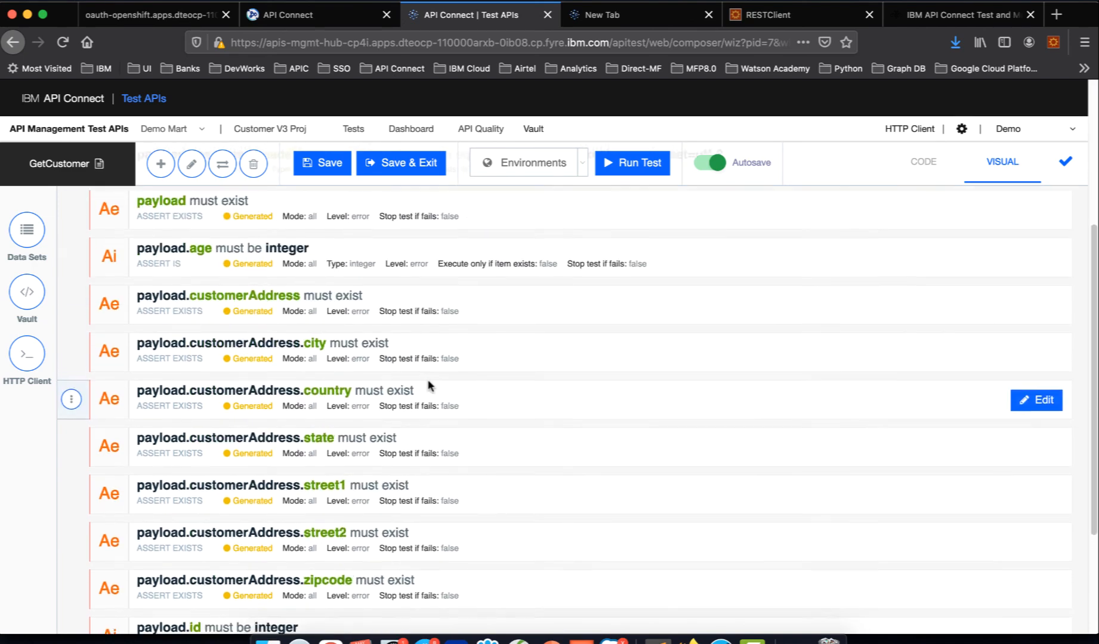
pyautogui.scroll(4, 429, 385)
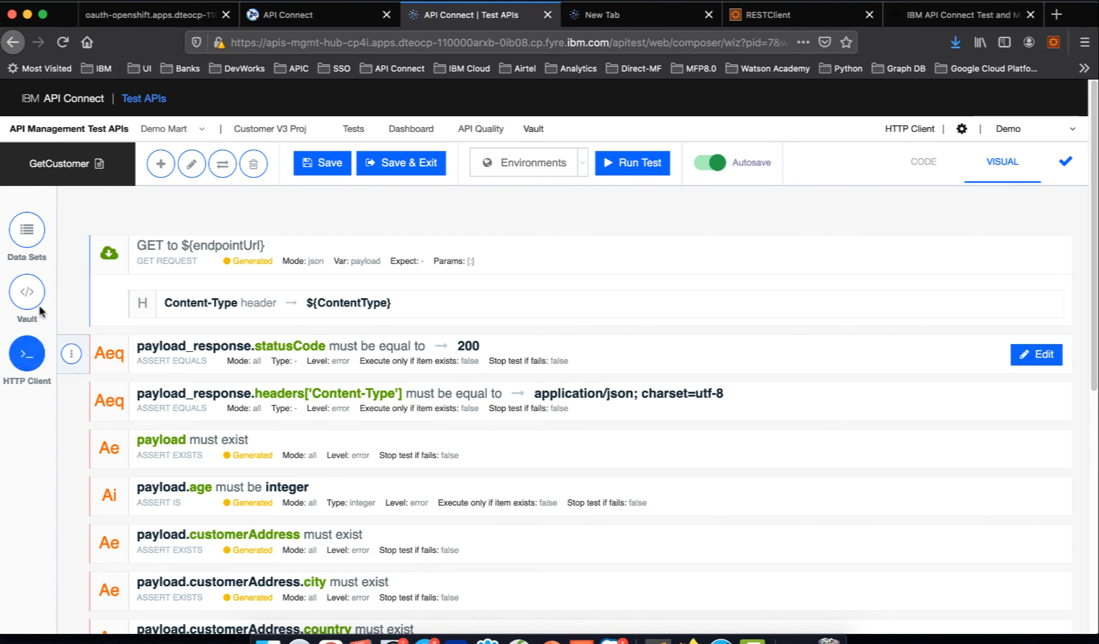
# Step: Delete the default input set from the GetCustomer data sets and open the endpointUrl global parameter
pyautogui.click(26, 230)
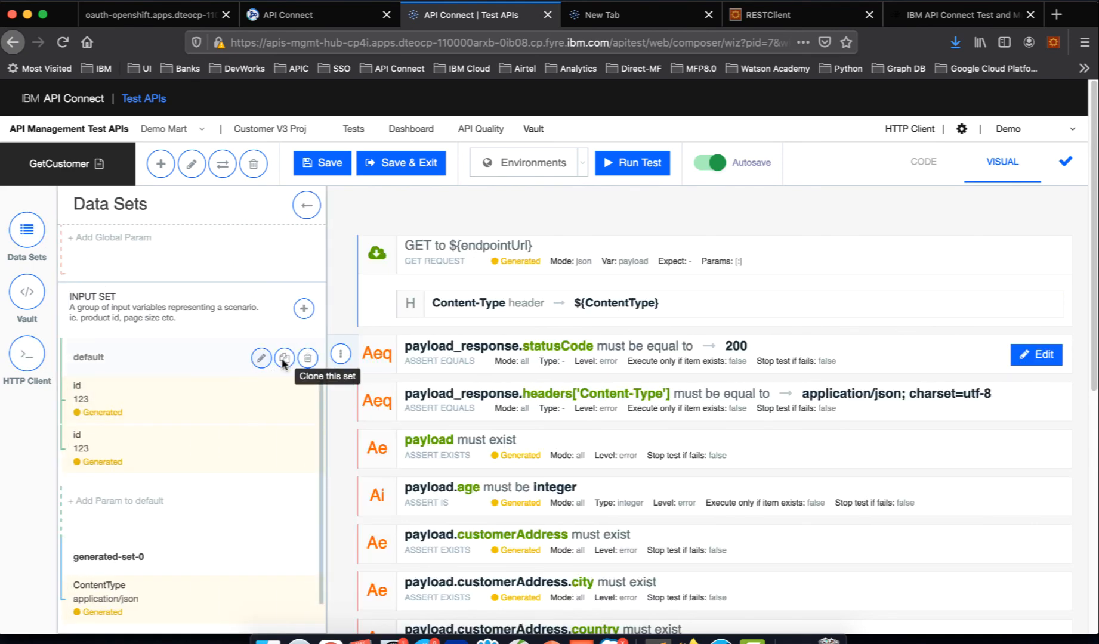
pyautogui.click(308, 358)
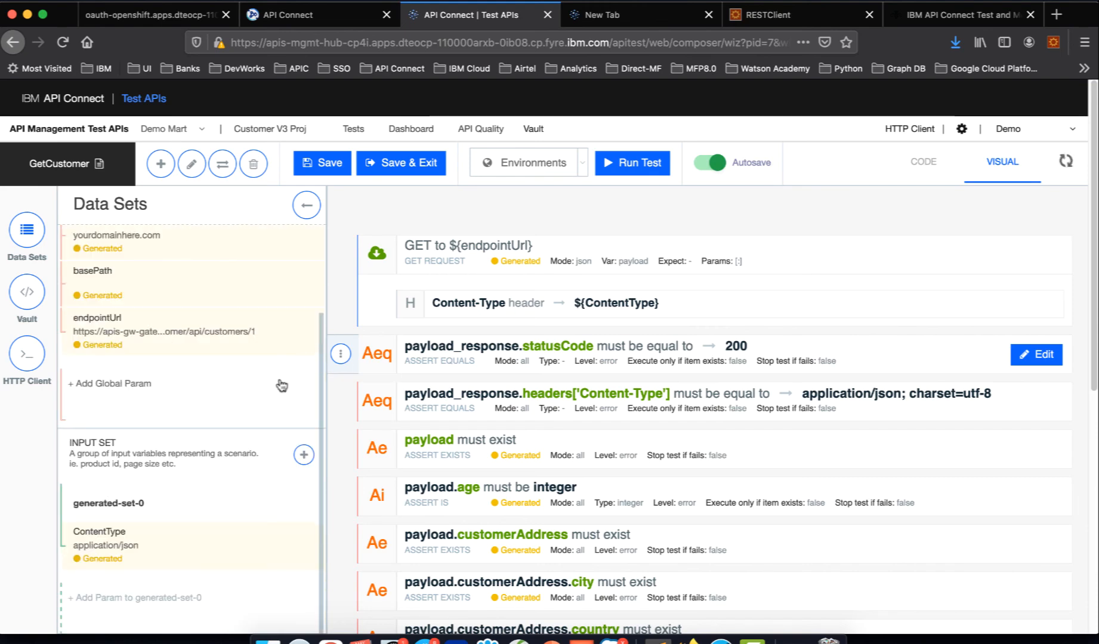
pyautogui.moveTo(126, 531)
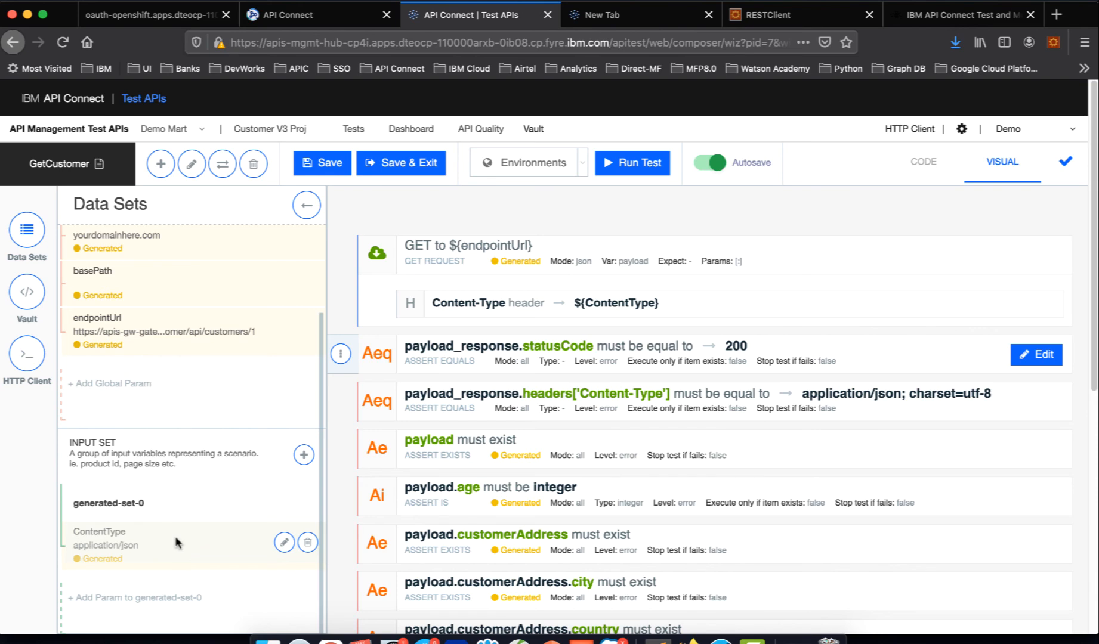
pyautogui.moveTo(209, 331)
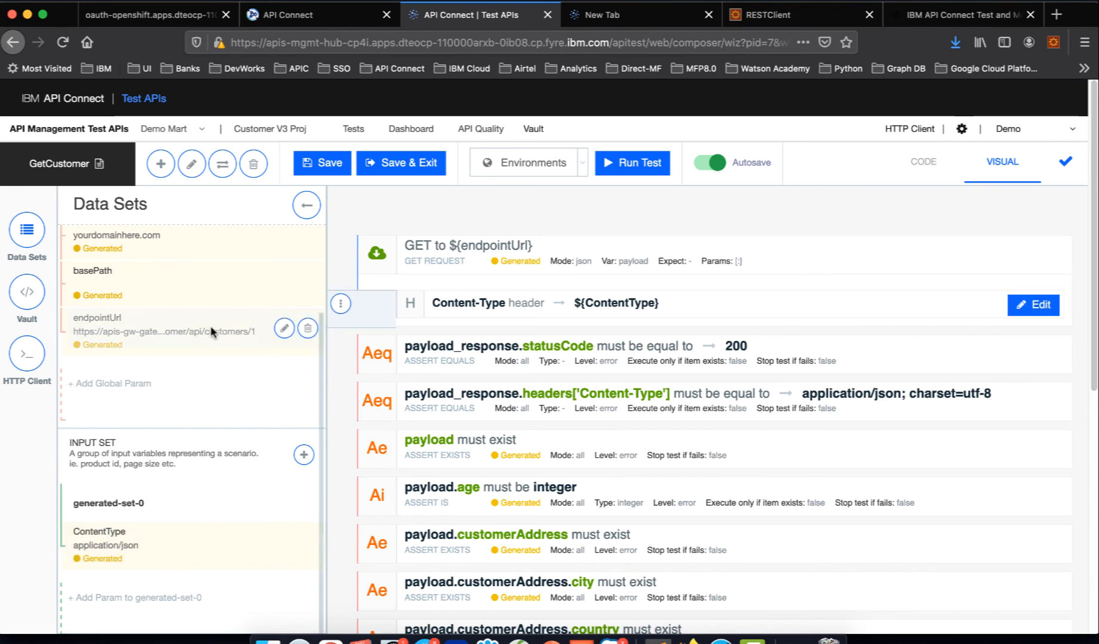
pyautogui.click(189, 333)
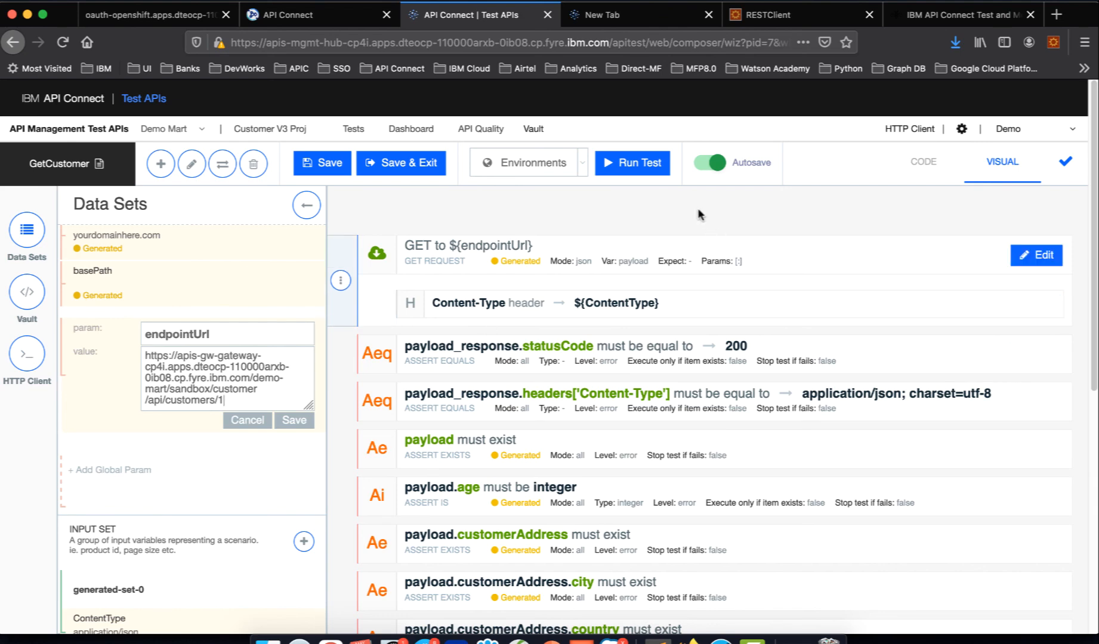
# Step: Save the GetCustomer test and run it with the Default agent
pyautogui.click(322, 164)
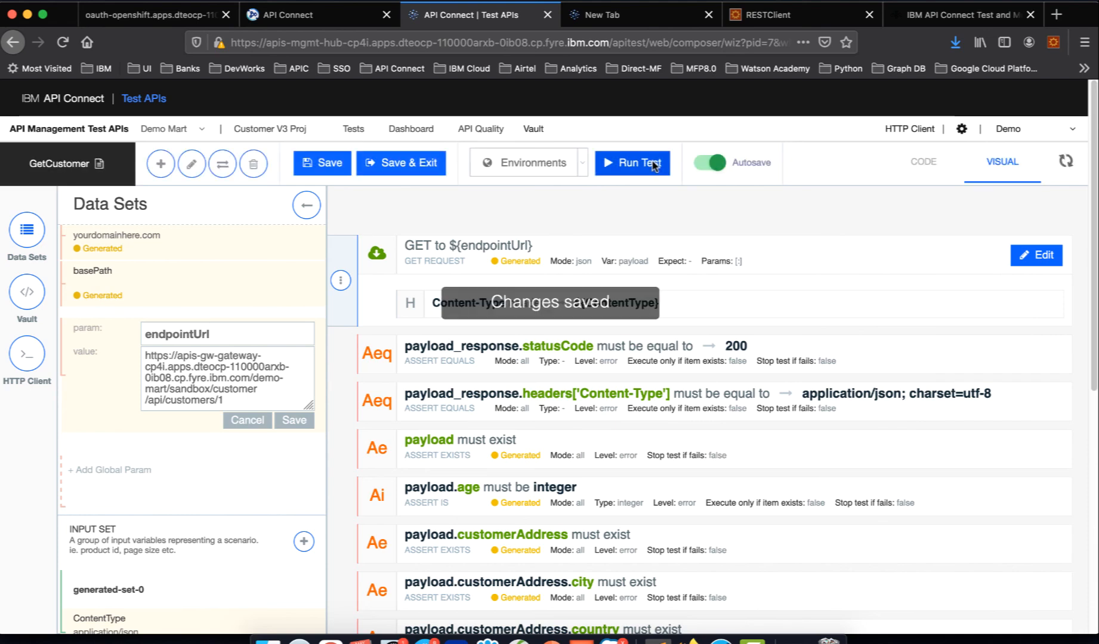
pyautogui.click(654, 166)
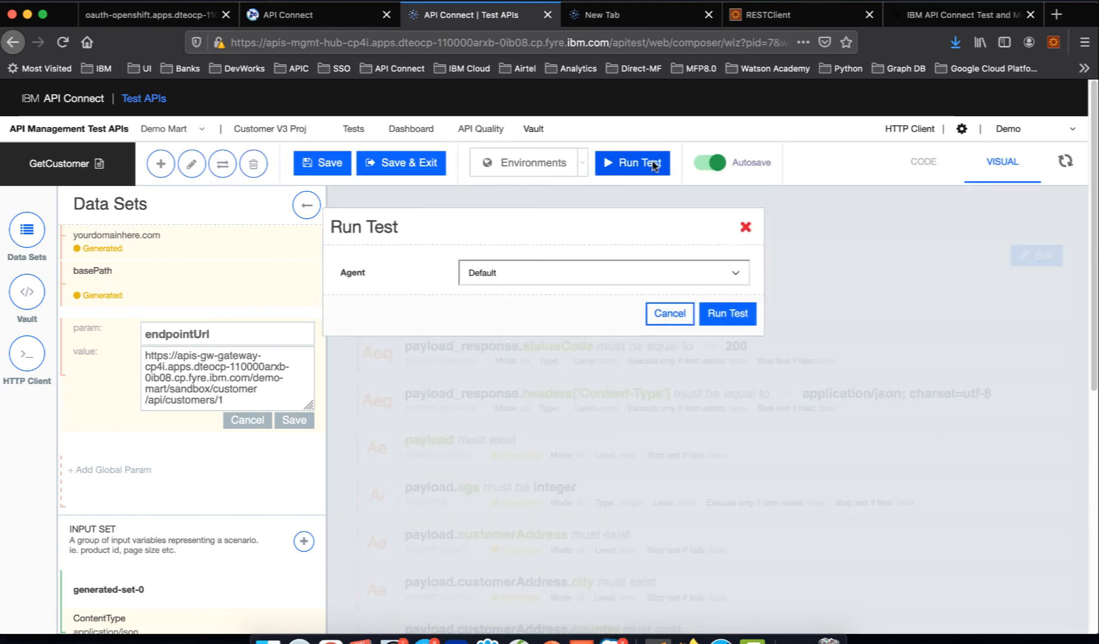
pyautogui.click(748, 323)
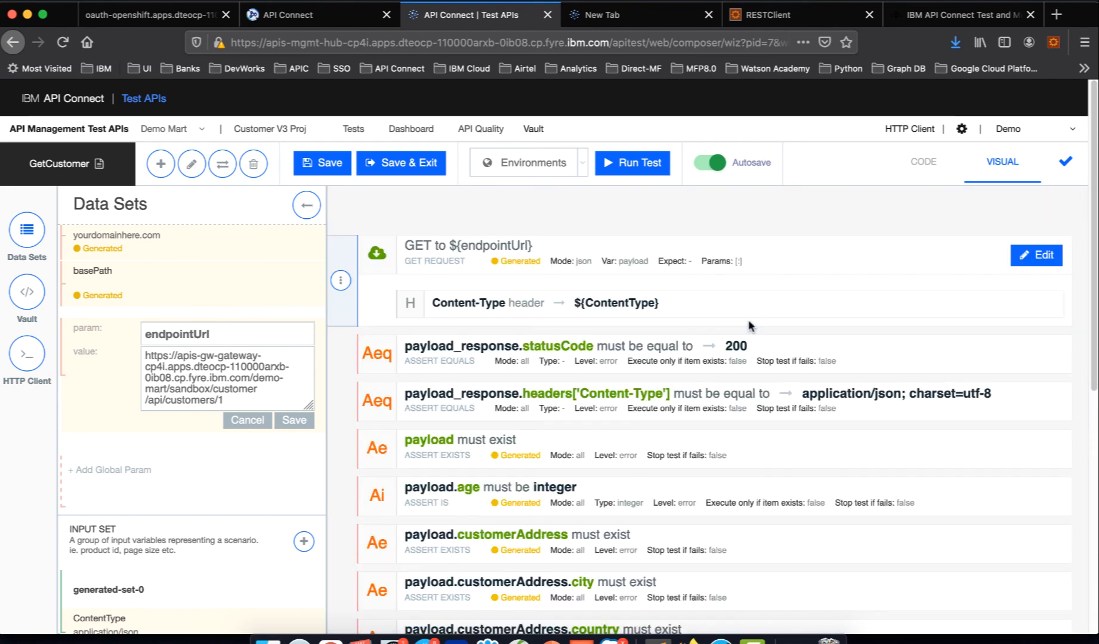
# Step: Examine the GetCustomer test report, including its summary, the GET request details and the assertion results
pyautogui.click(607, 22)
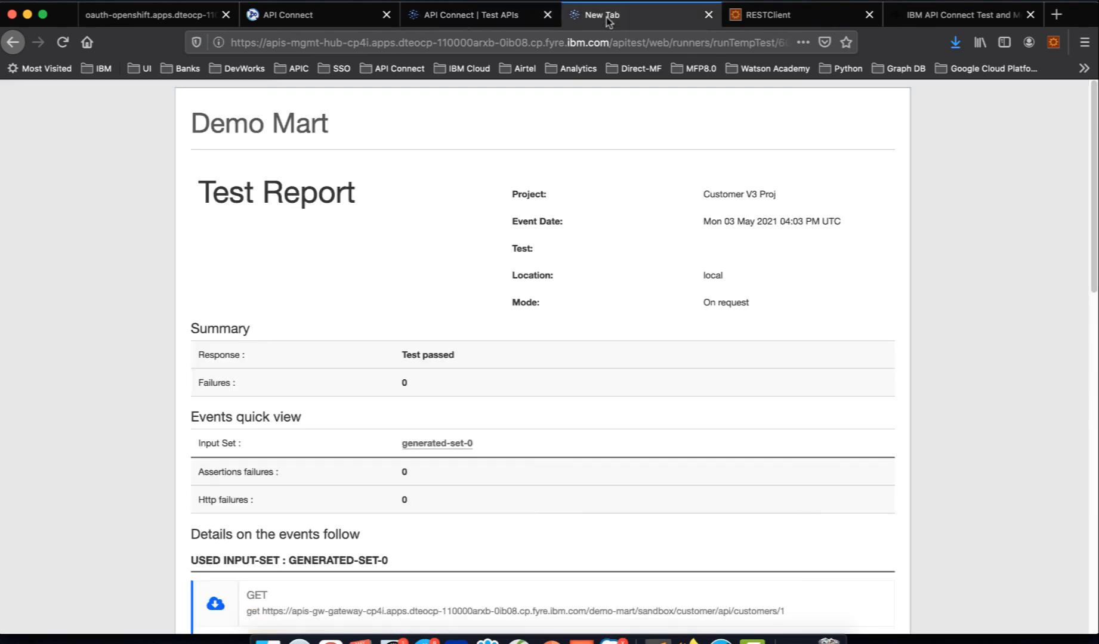
pyautogui.scroll(-5, 509, 379)
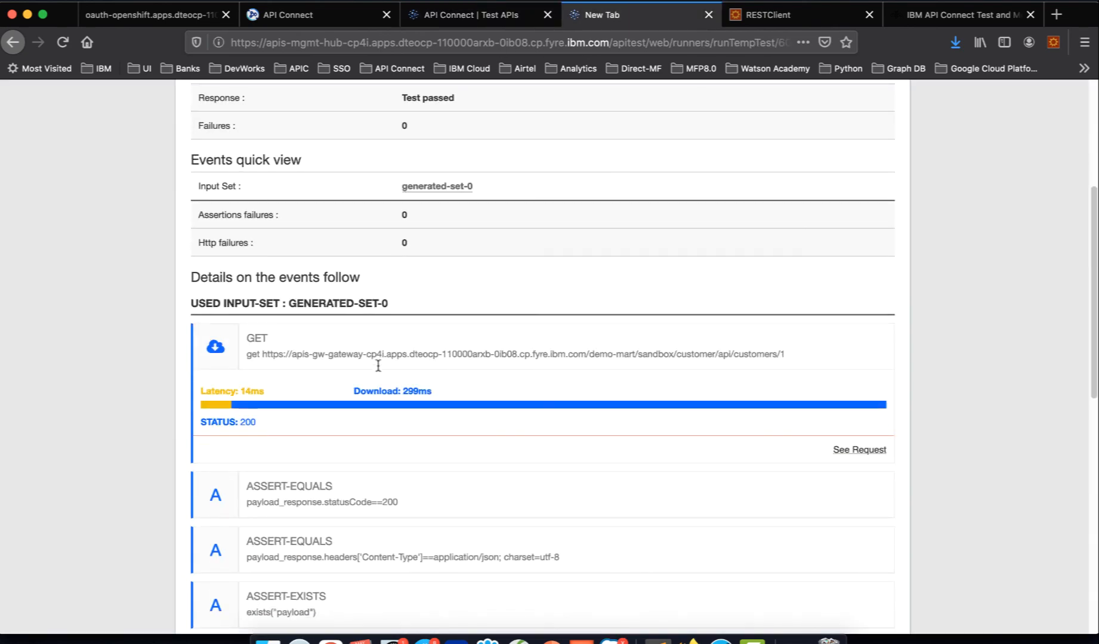
pyautogui.moveTo(246, 338); pyautogui.dragTo(450, 376)
pyautogui.click(437, 211)
pyautogui.scroll(4, 434, 148)
pyautogui.scroll(-4, 505, 408)
pyautogui.click(856, 455)
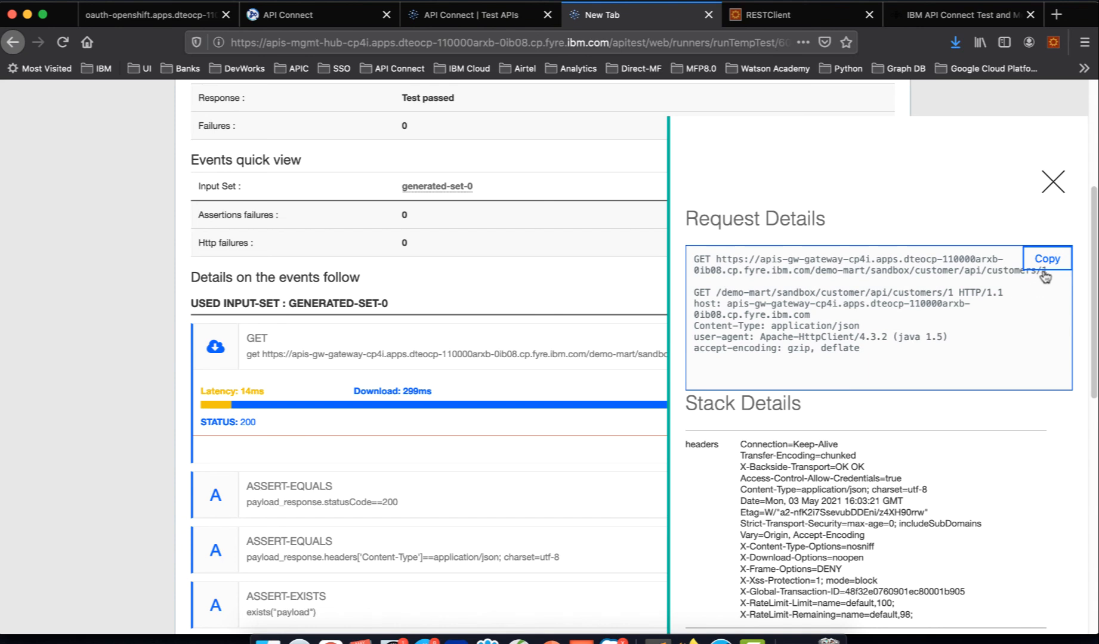
pyautogui.scroll(-1, 853, 349)
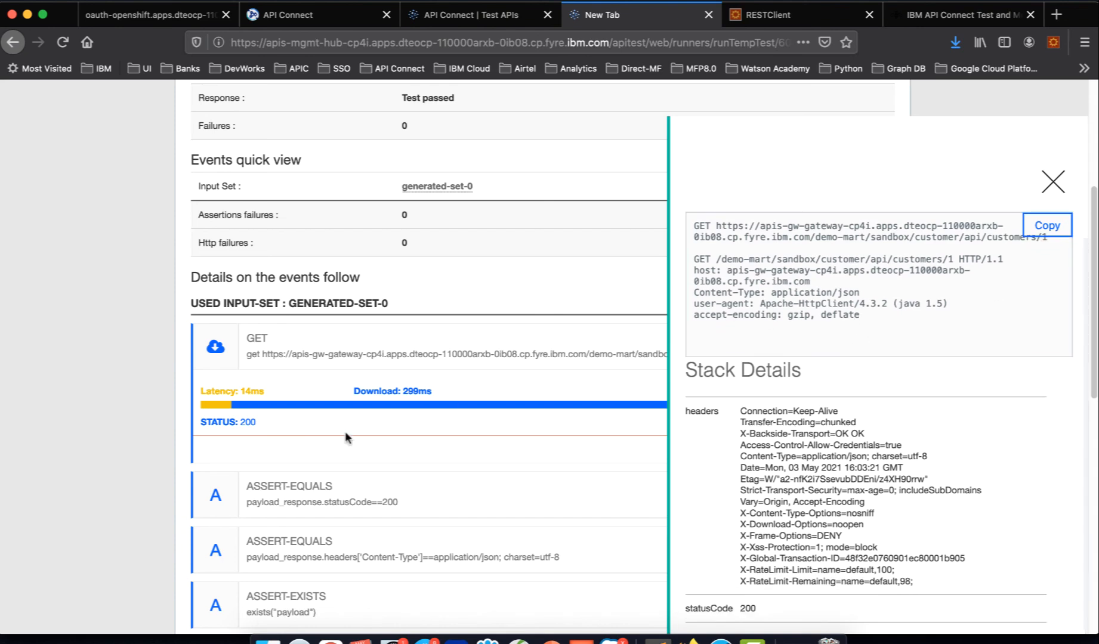
pyautogui.scroll(-6, 523, 506)
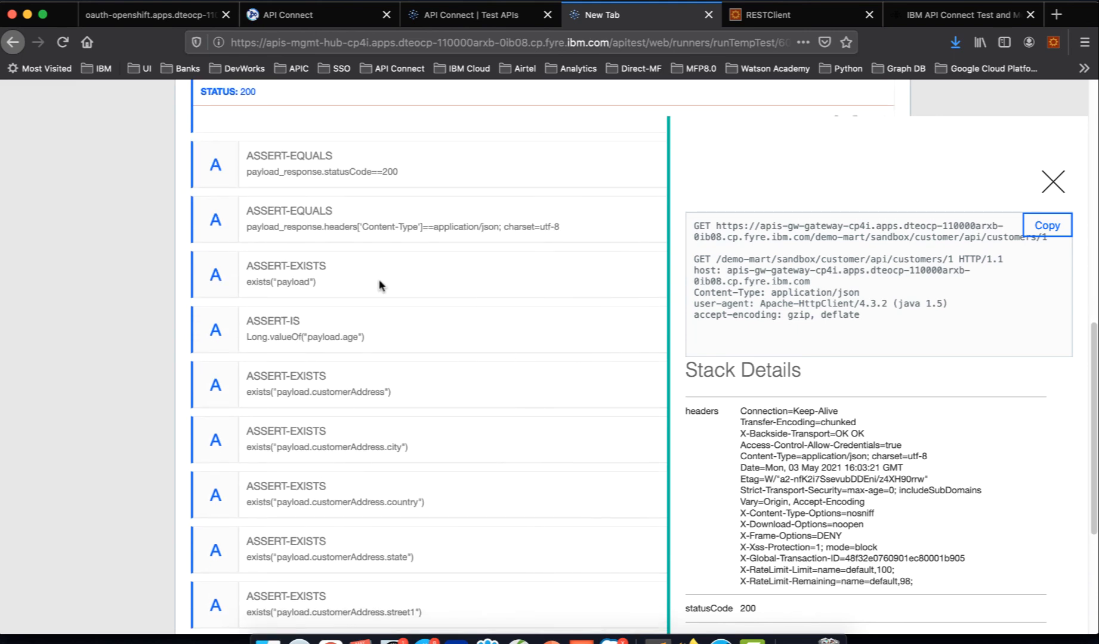
pyautogui.click(1054, 183)
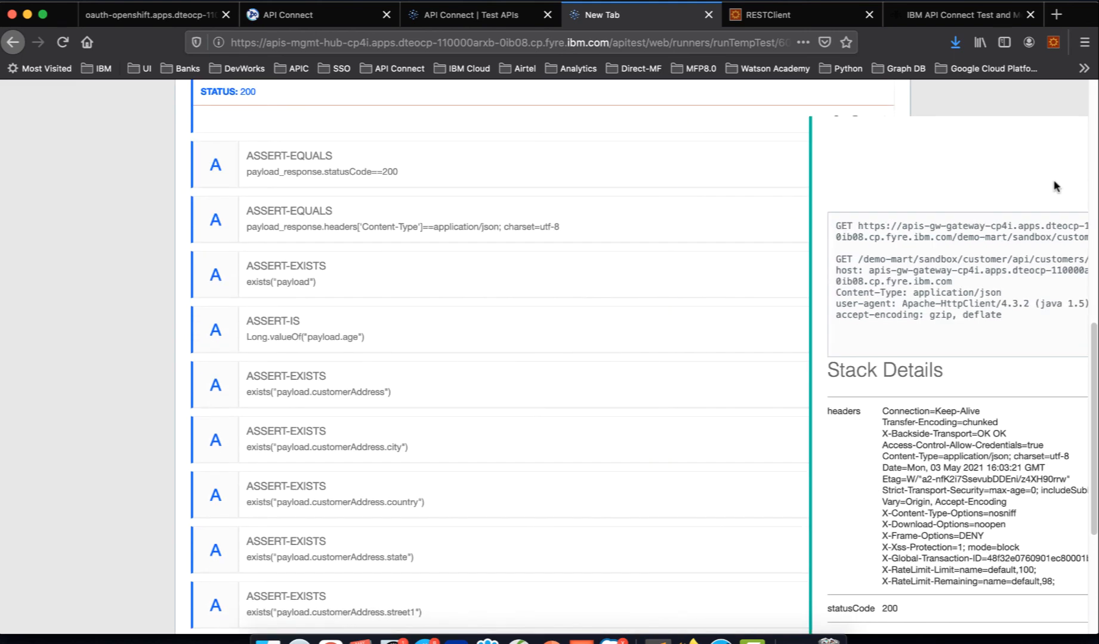
pyautogui.scroll(6, 525, 240)
# Step: Save and exit the GetCustomer test, and publish its working copy
pyautogui.click(519, 22)
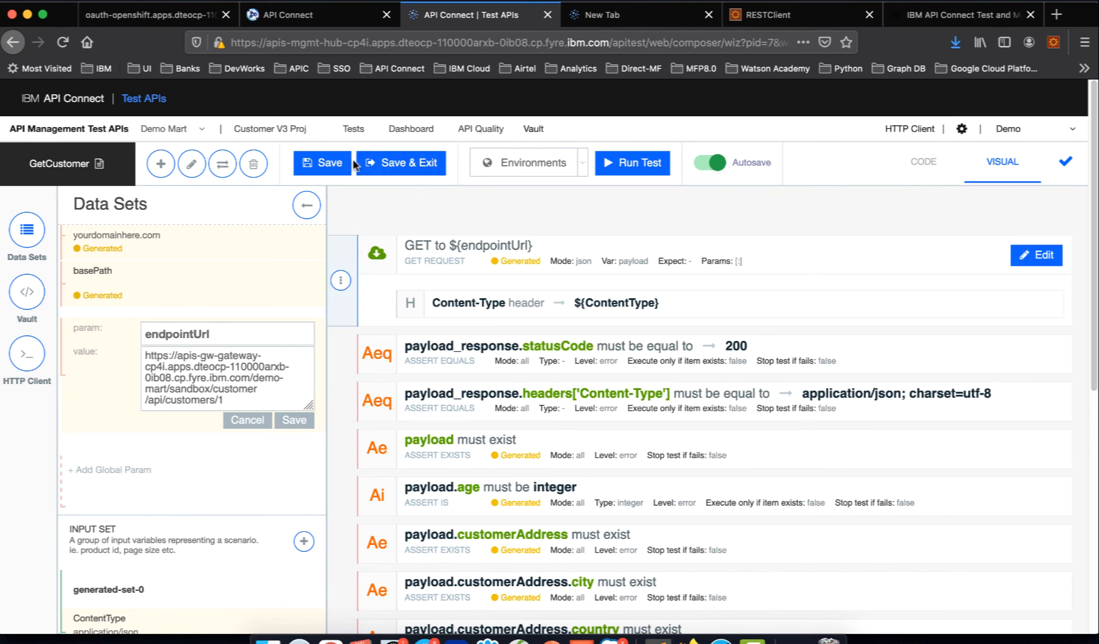
pyautogui.click(328, 165)
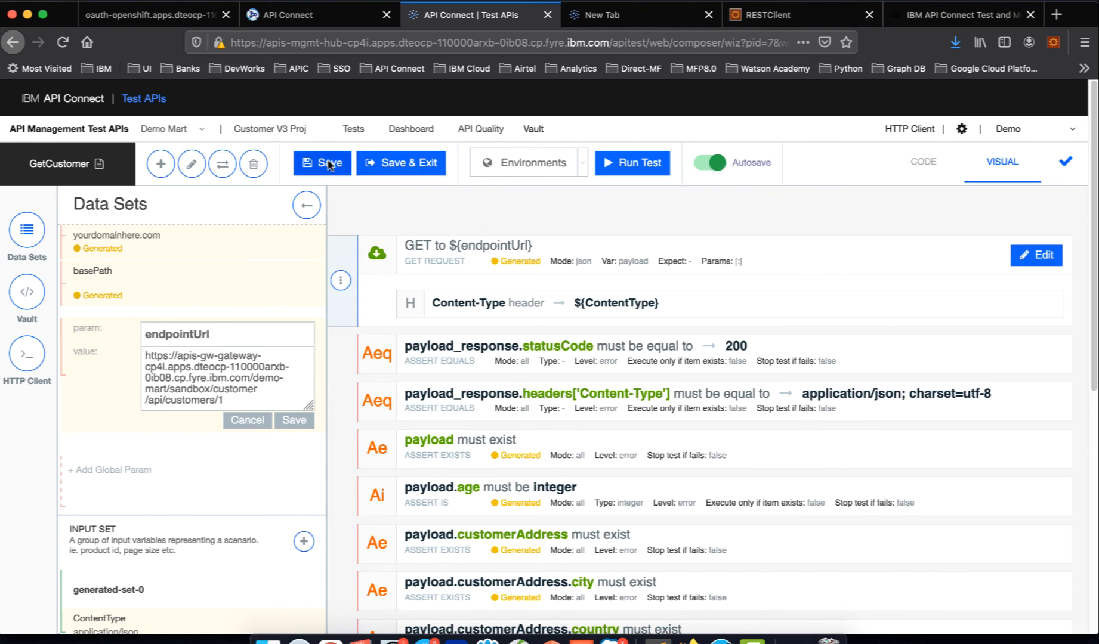
pyautogui.click(436, 171)
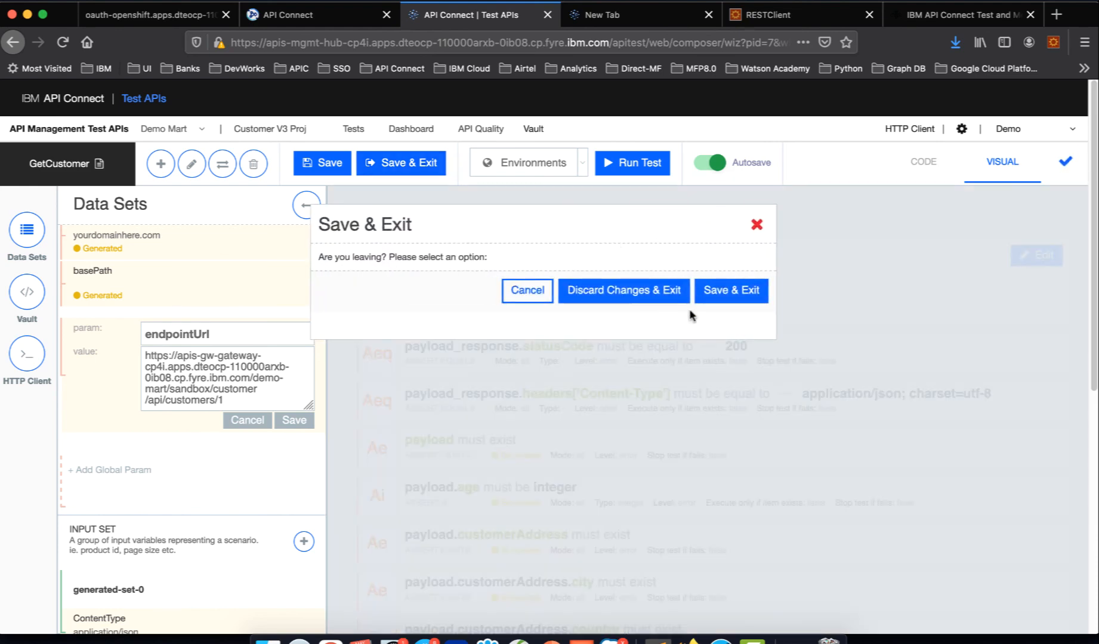
pyautogui.click(732, 290)
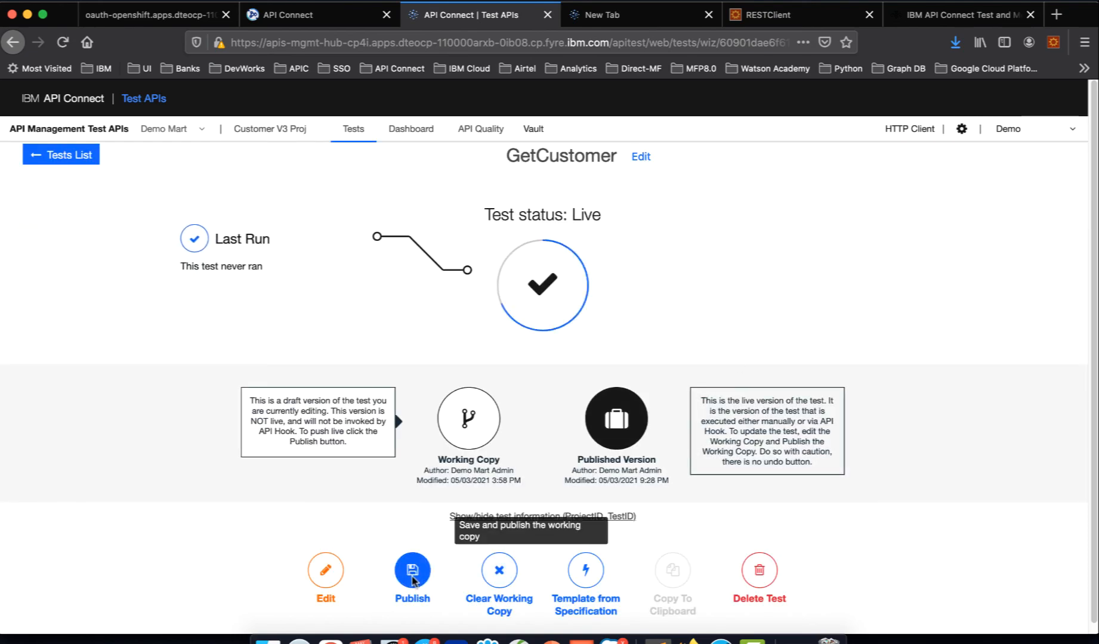
pyautogui.click(412, 578)
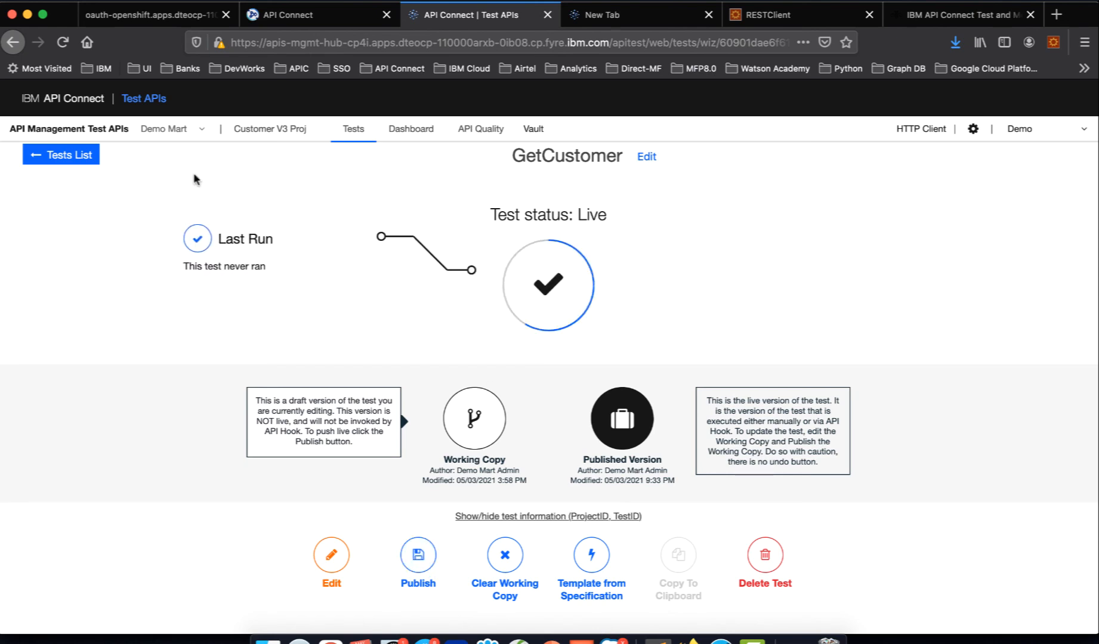
# Step: Return to the project's tests list and run the GetCustomer and CreateCustomer tests individually
pyautogui.click(65, 163)
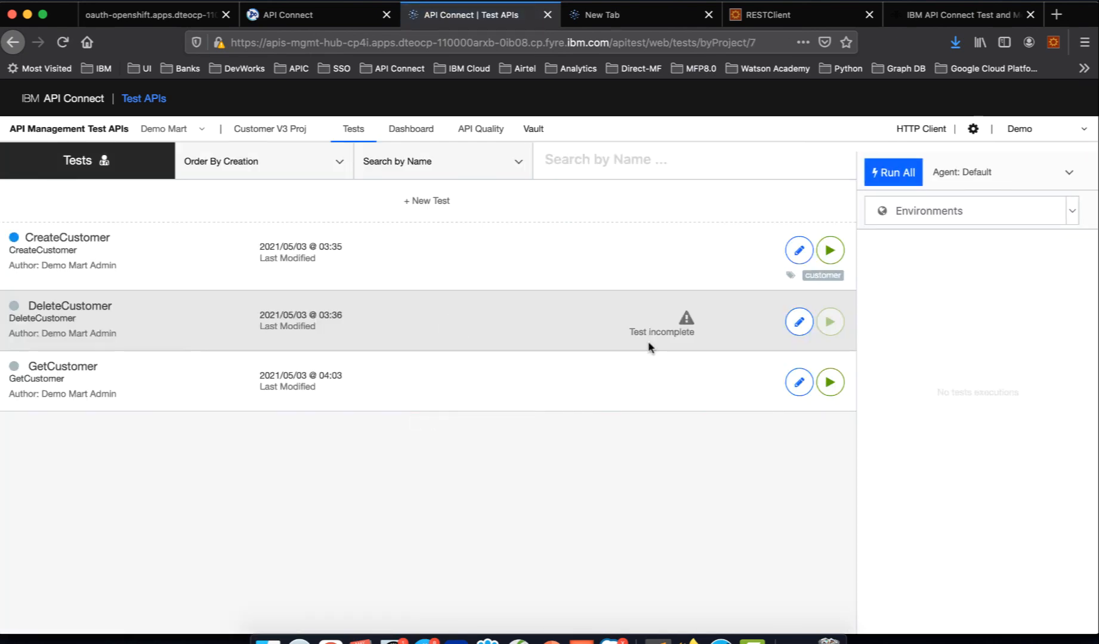
pyautogui.click(831, 251)
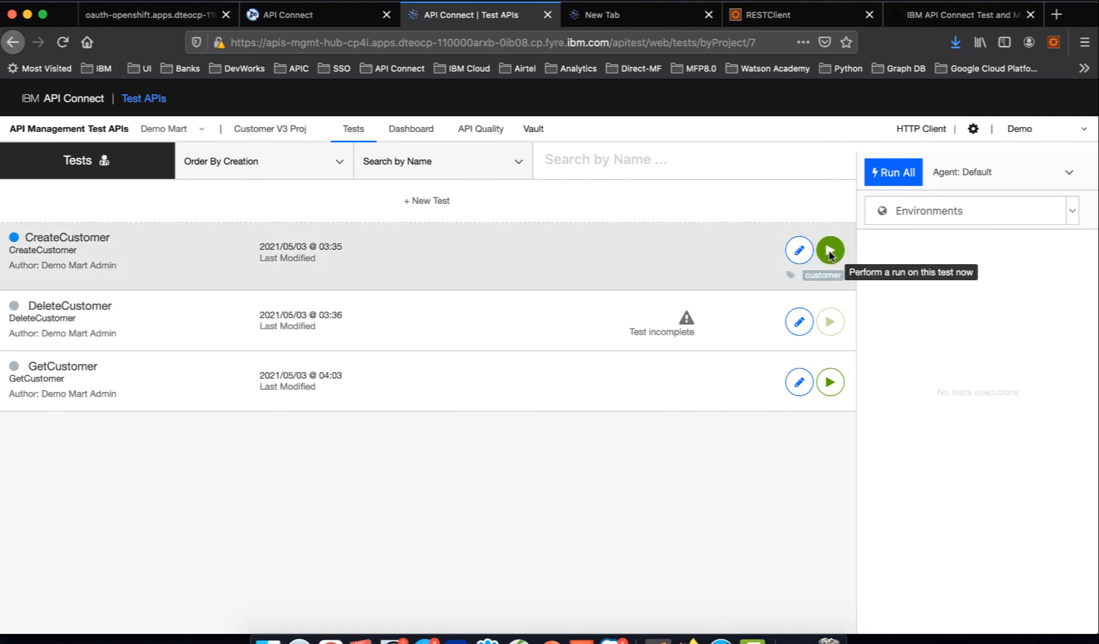
pyautogui.click(835, 380)
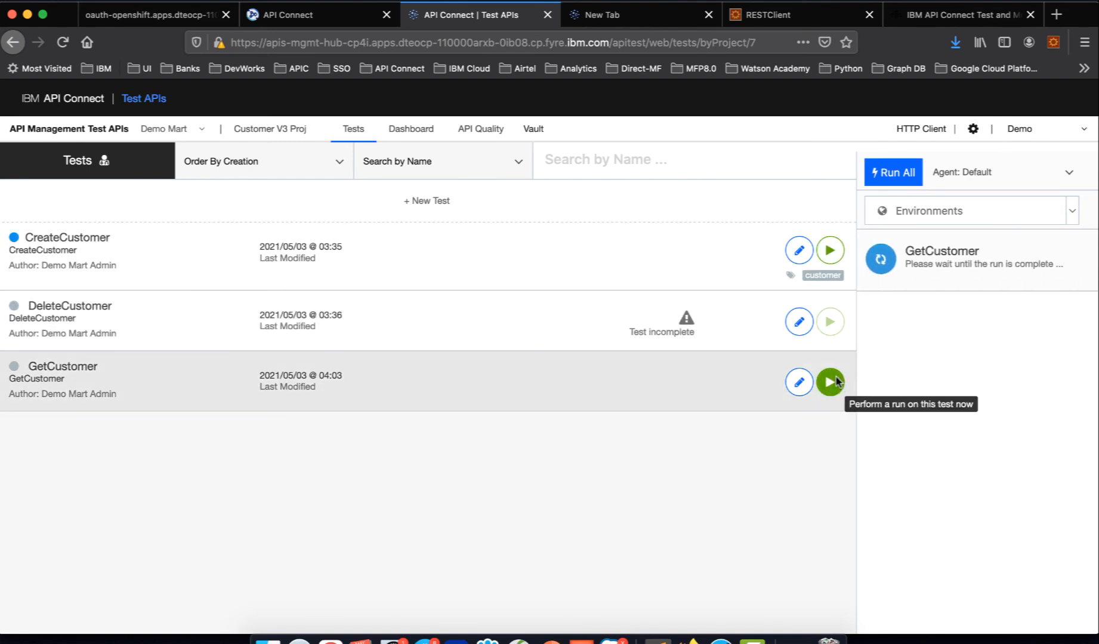
pyautogui.click(832, 253)
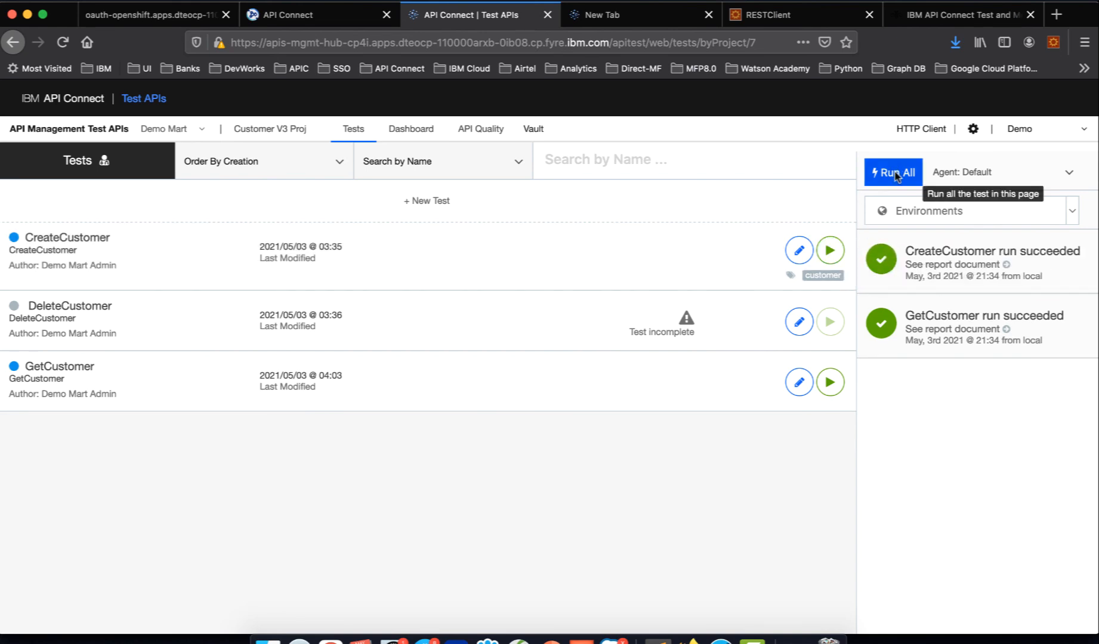
# Step: Run all tests in the project together and open the dashboard of test events
pyautogui.click(895, 173)
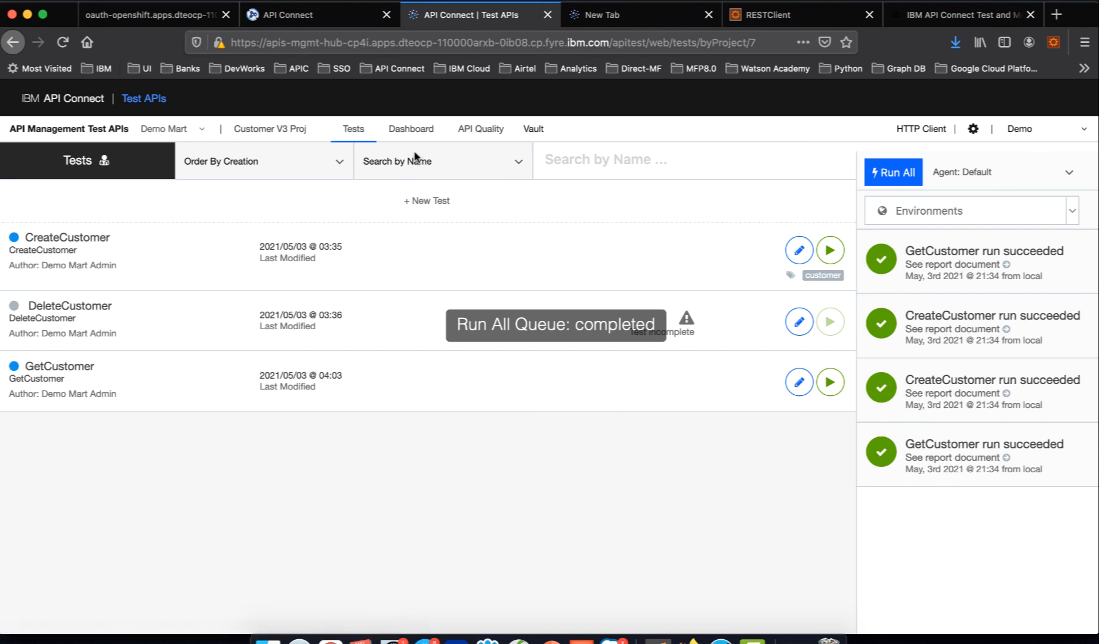
pyautogui.click(413, 130)
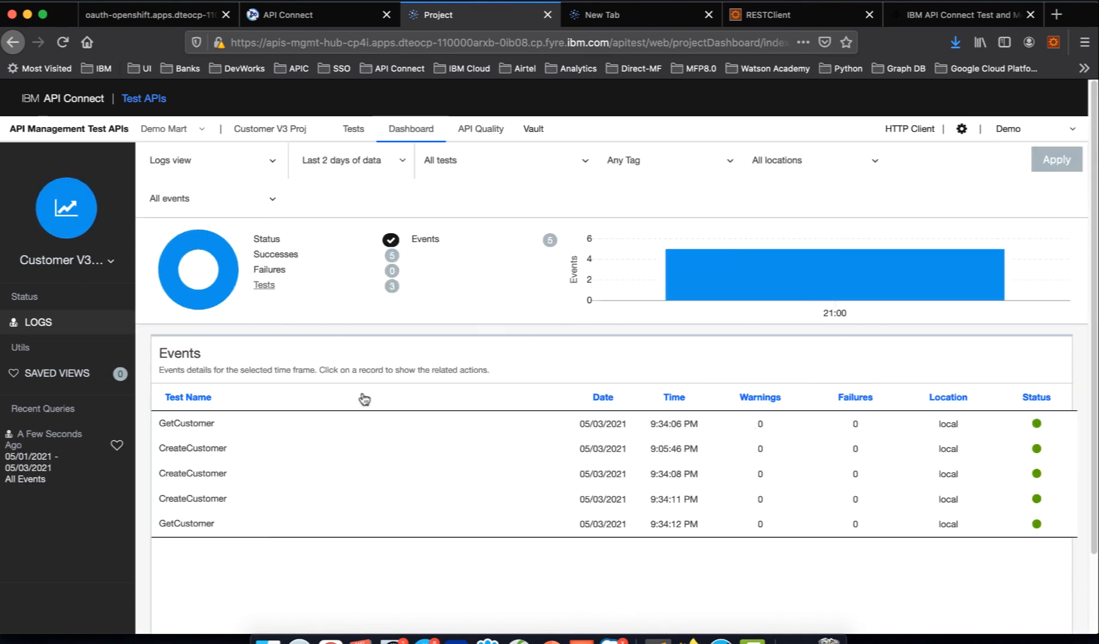
# Step: Inspect the dashboard's events chart and the Customer V3 Proj API Quality report, and return to the tests list
pyautogui.moveTo(740, 257)
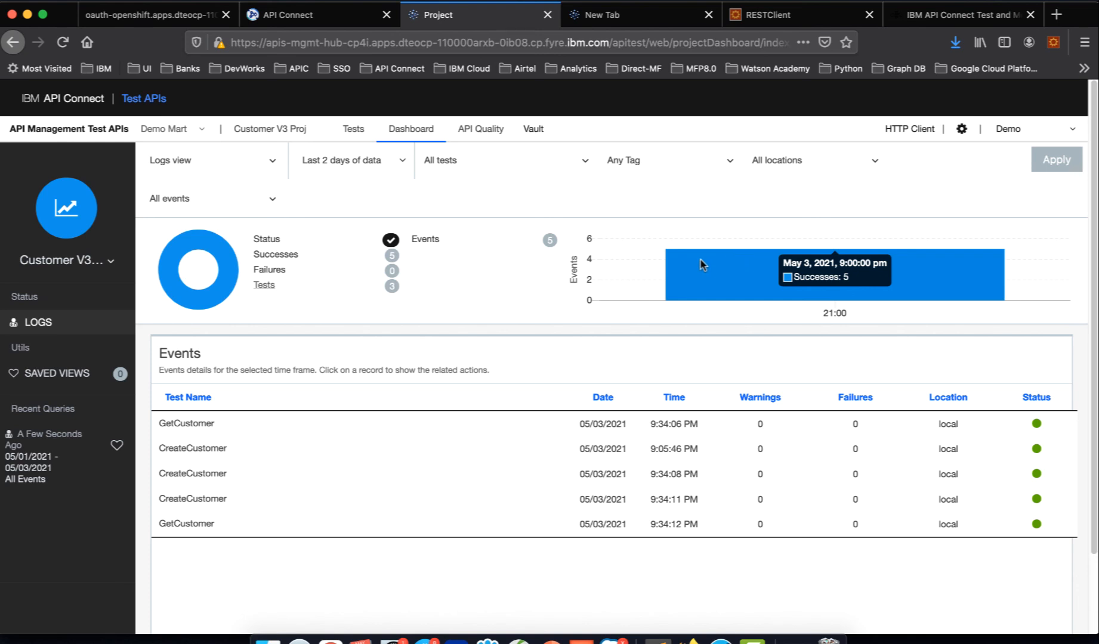
pyautogui.click(497, 130)
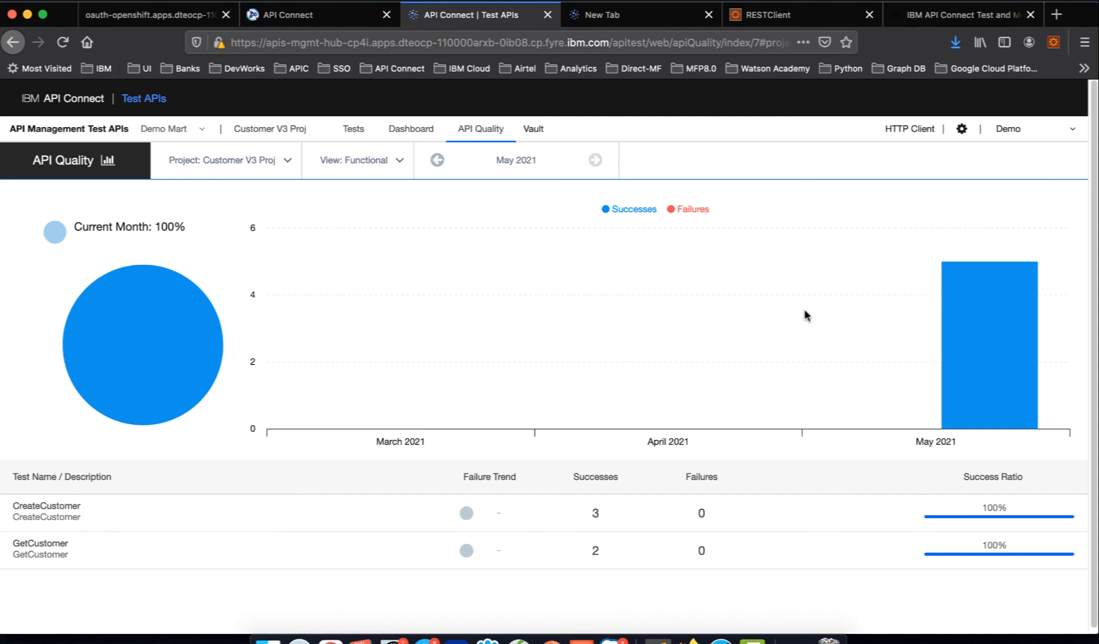
pyautogui.click(346, 128)
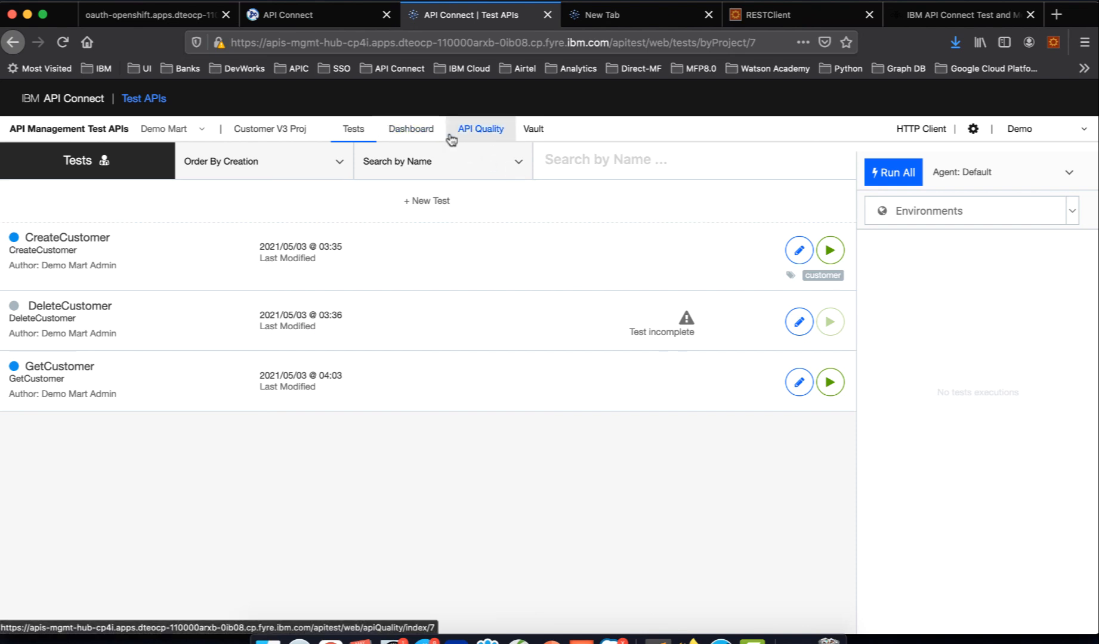
# Step: Open the main dashboard covering all projects and look over the project cards and recent activity
pyautogui.click(418, 136)
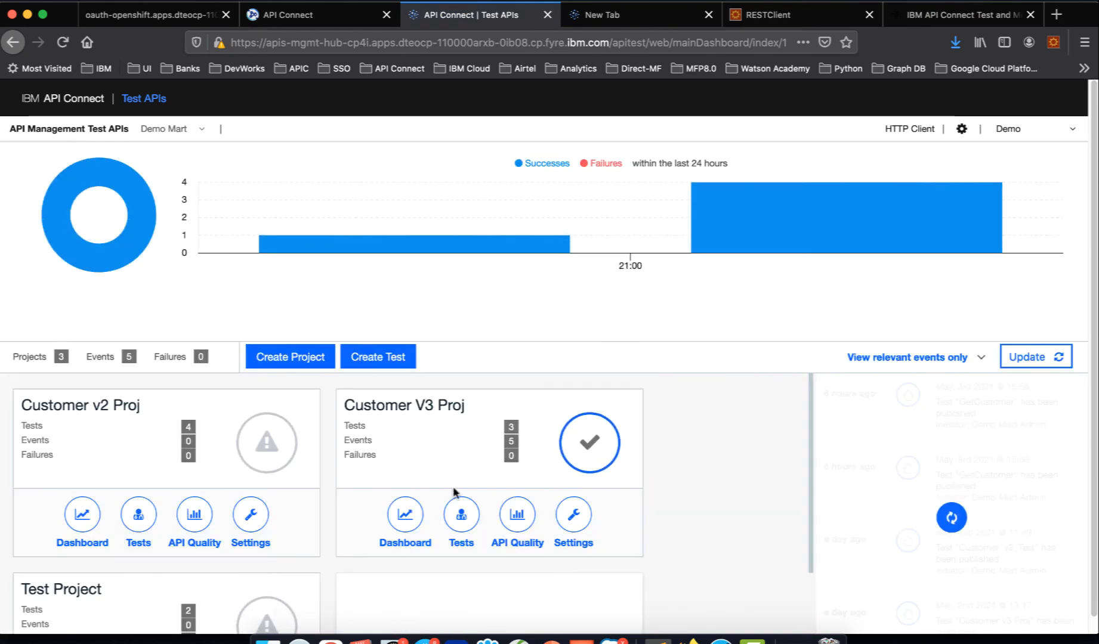
pyautogui.scroll(-3, 418, 486)
pyautogui.scroll(3, 199, 495)
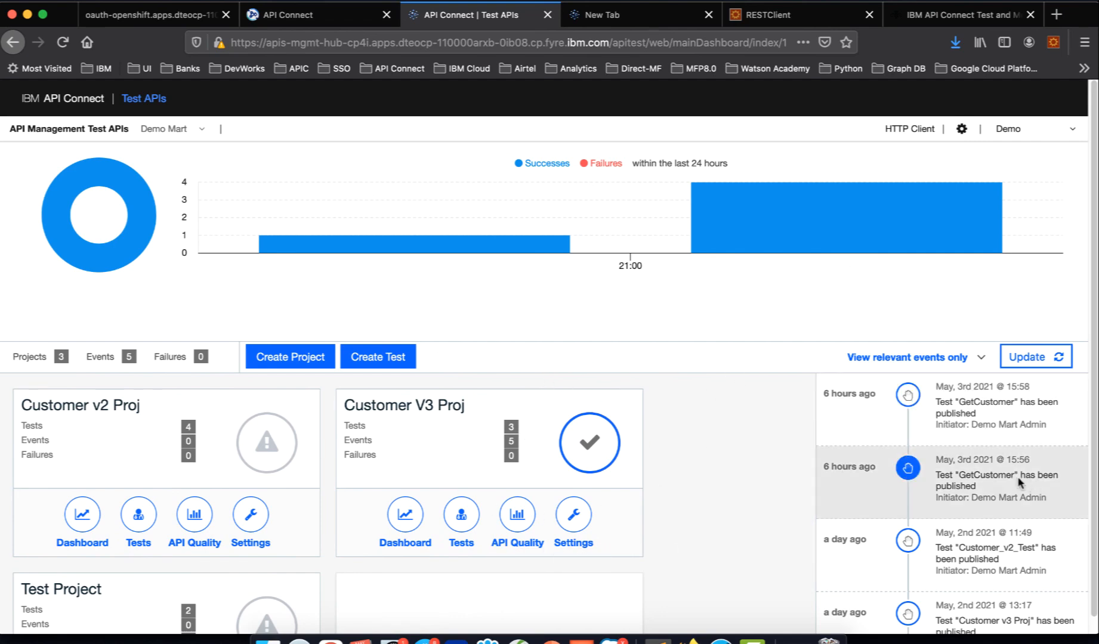
# Step: Set the main dashboard's activity feed to view all events, update it and look through its entries
pyautogui.click(980, 360)
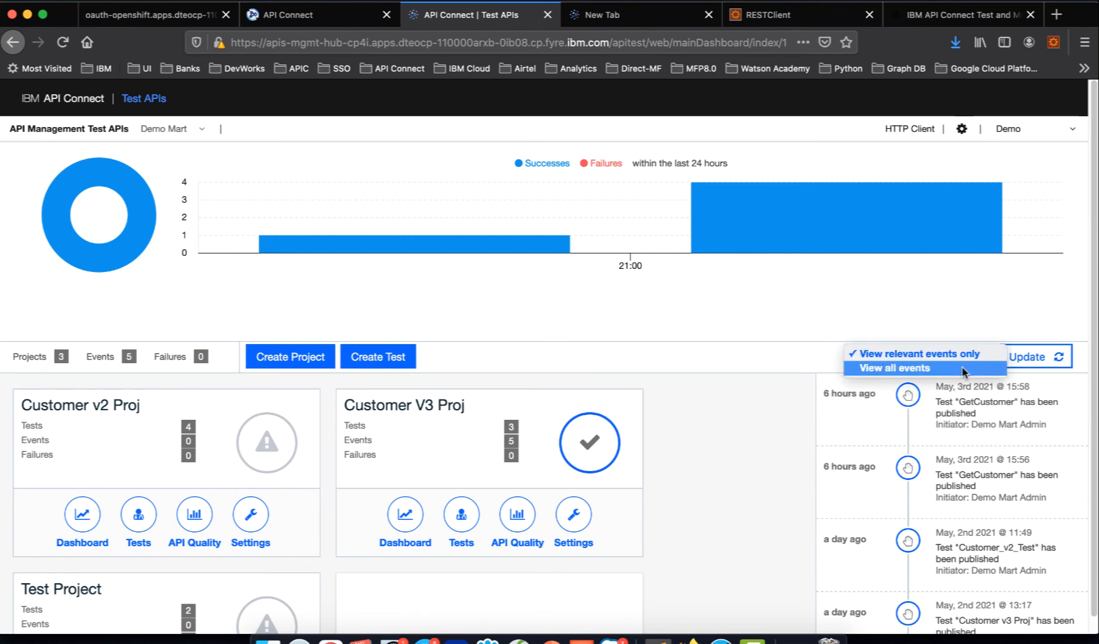
pyautogui.click(962, 369)
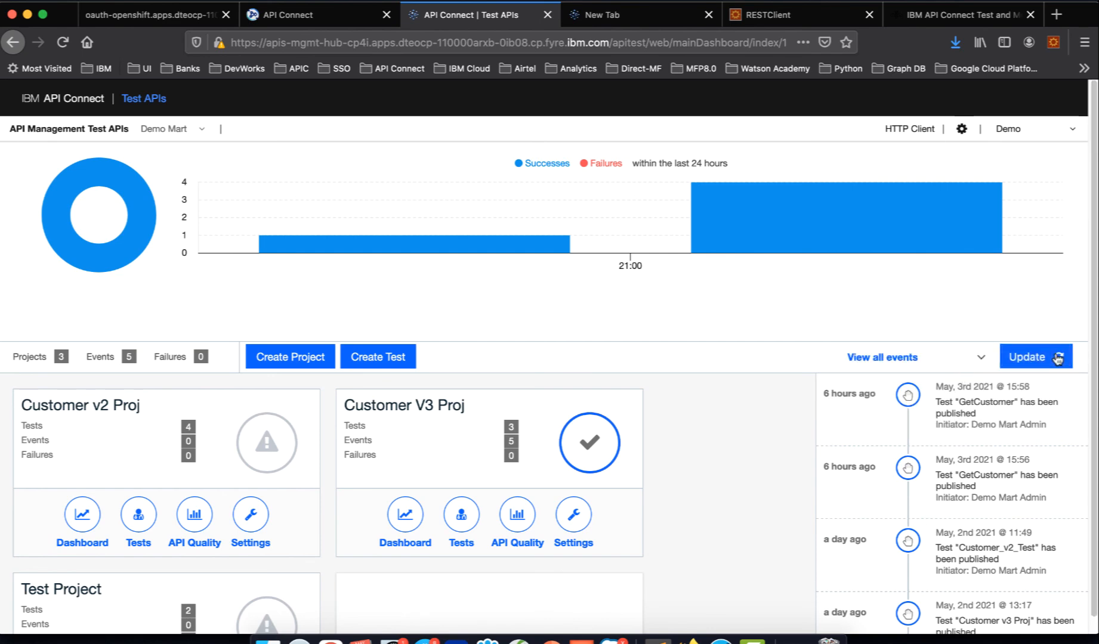
pyautogui.click(1034, 357)
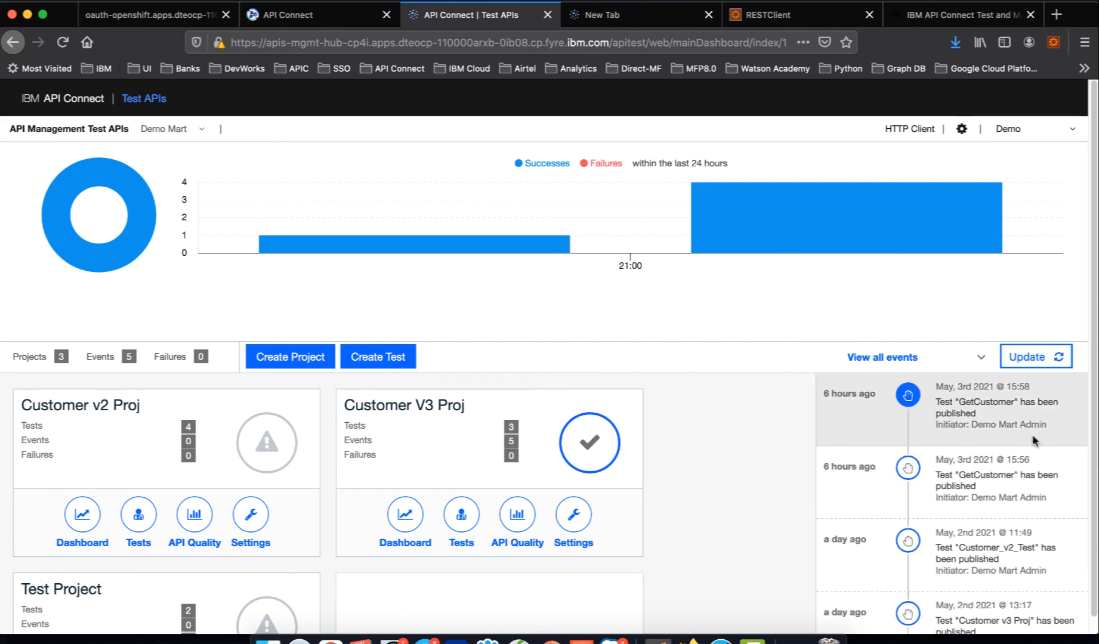
pyautogui.scroll(-4, 868, 497)
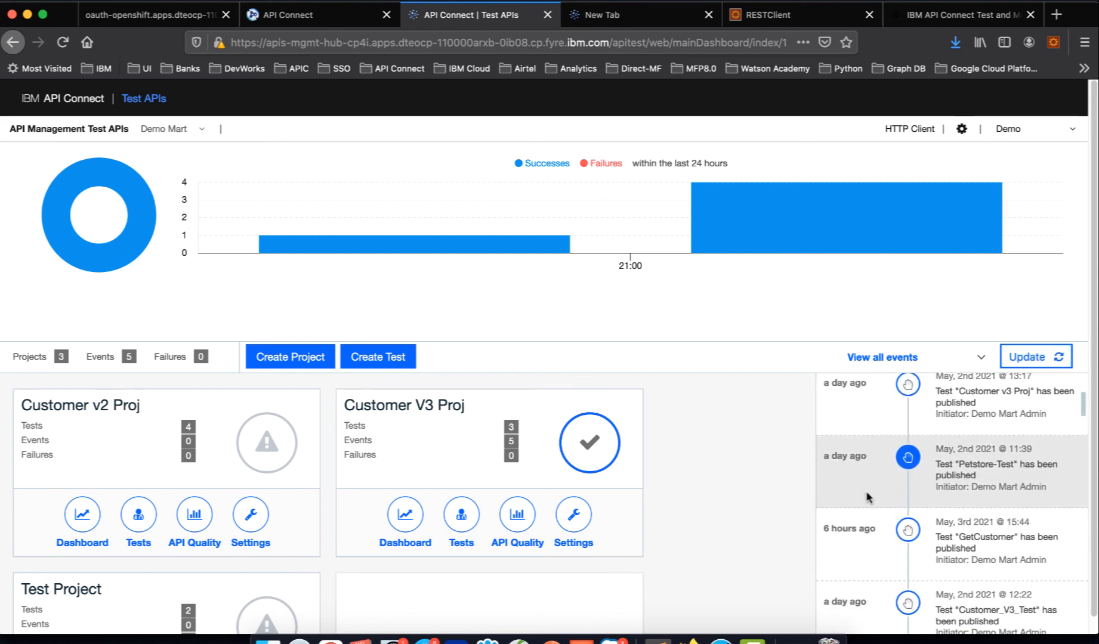
pyautogui.scroll(4, 866, 492)
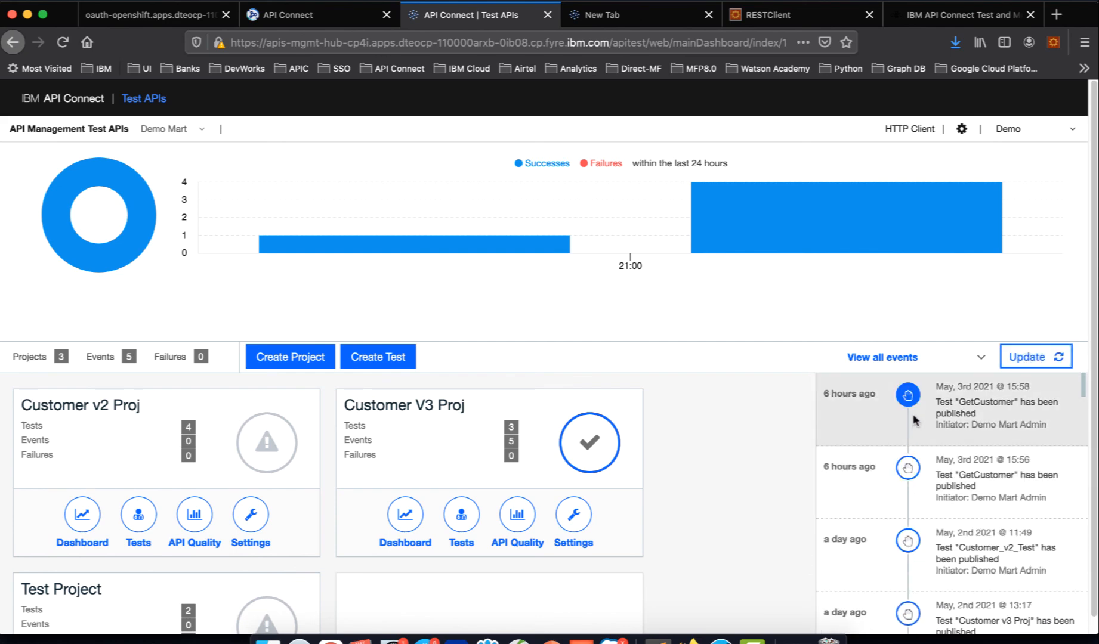